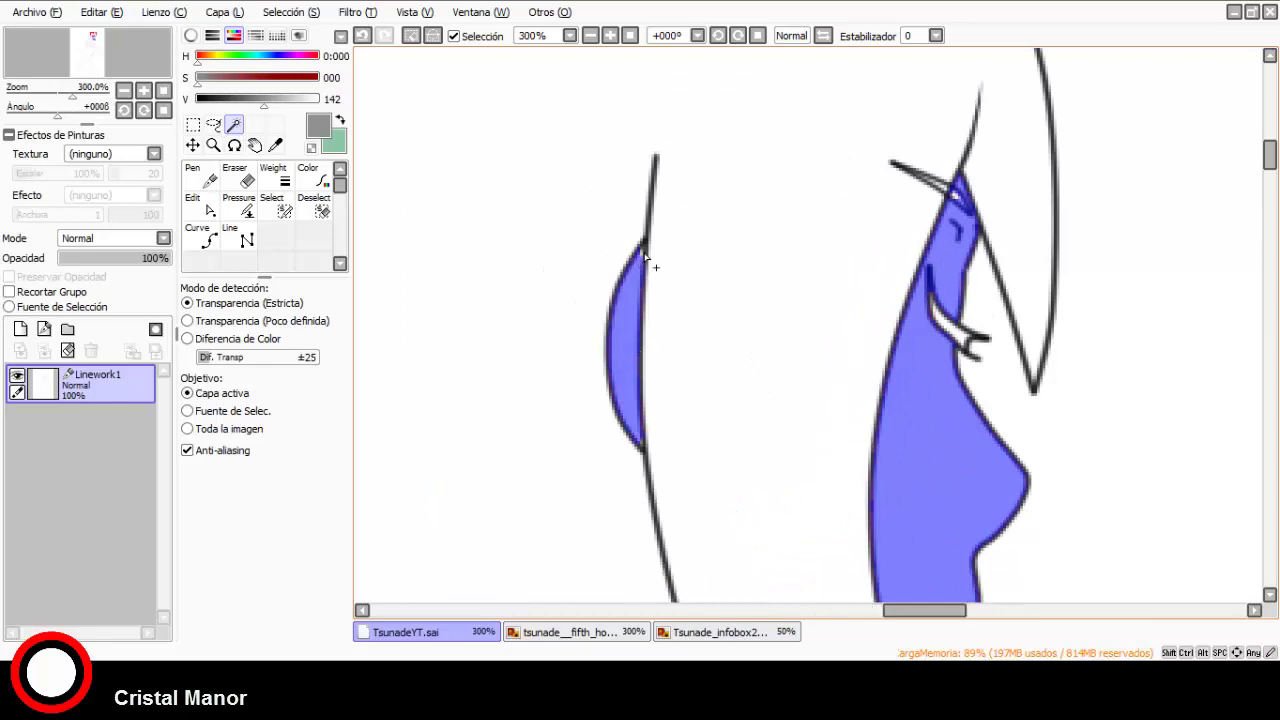
Add the neck and shoulder area beside the hair to the Magic Wand selection of the face and ear.
scroll(643, 255, up, 4)
click(651, 220)
scroll(651, 220, down, 4)
scroll(650, 366, up, 4)
click(606, 357)
scroll(628, 295, down, 4)
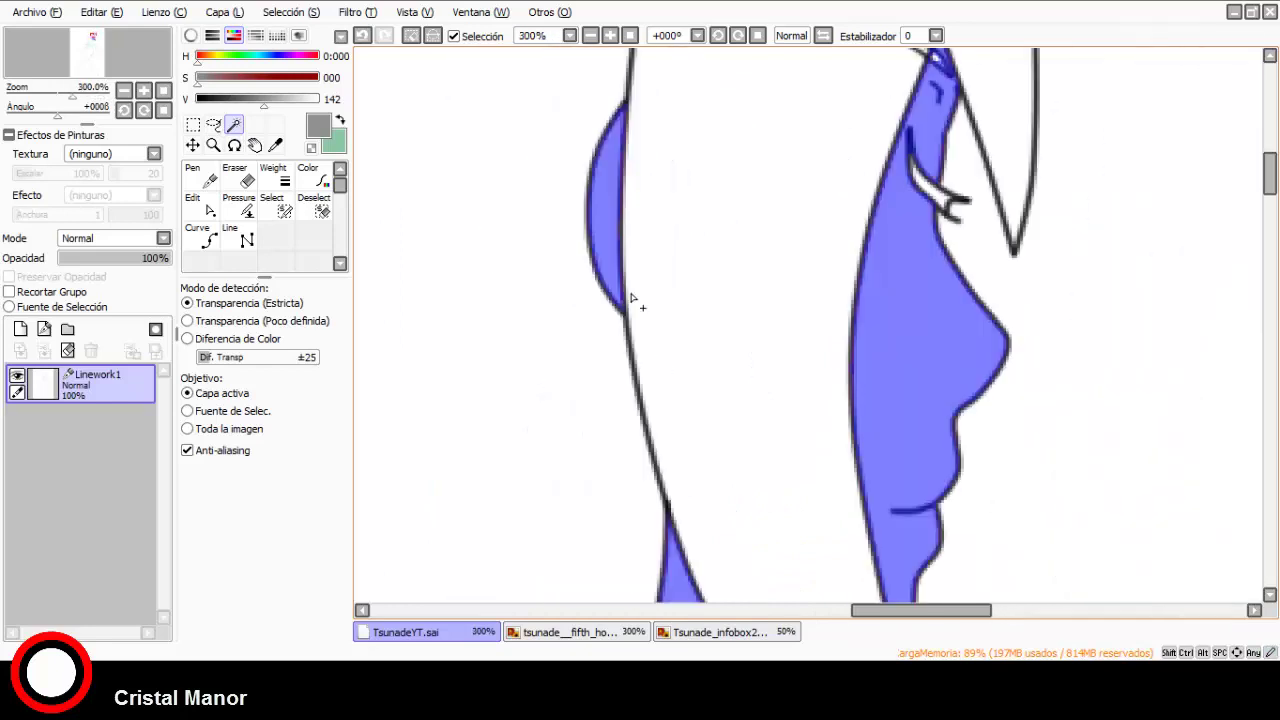
Sample the light skin tone from the Tsunade_infobox2 reference and add a new layer beneath Linework1 in TsunadeYT.sai.
scroll(631, 298, down, 2)
click(718, 632)
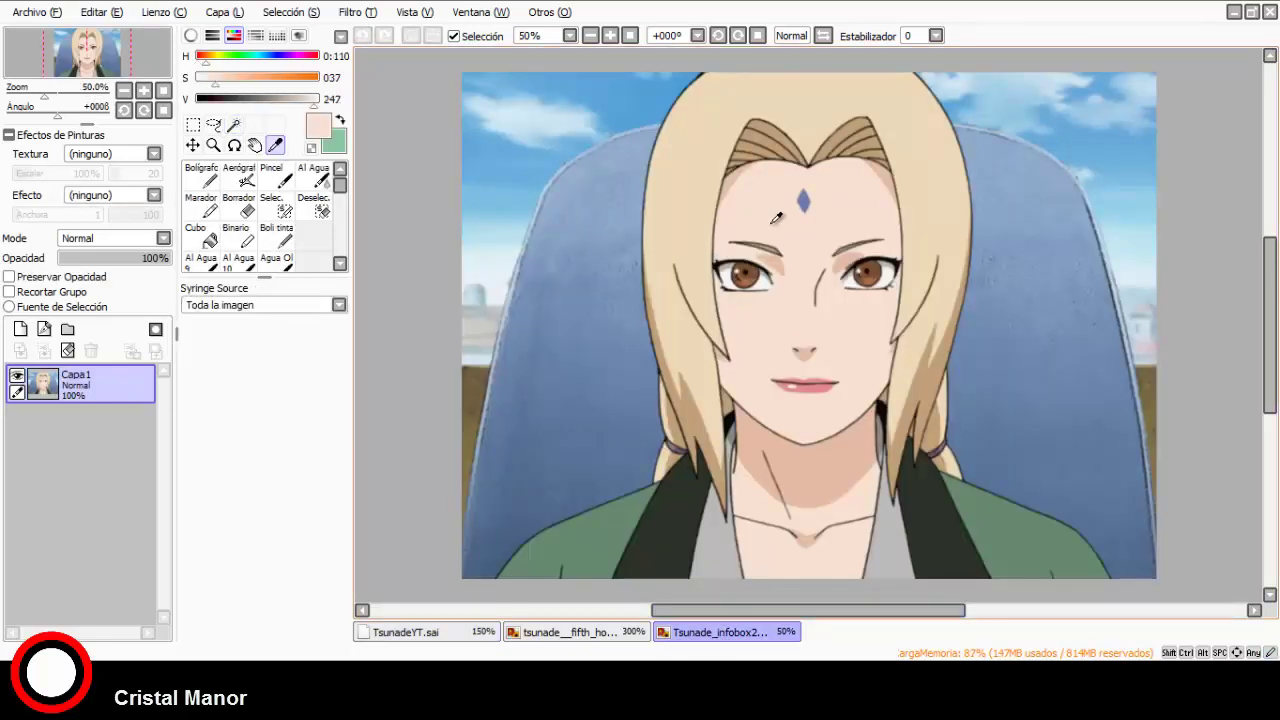
click(405, 632)
click(20, 329)
drag(80, 380, 80, 425)
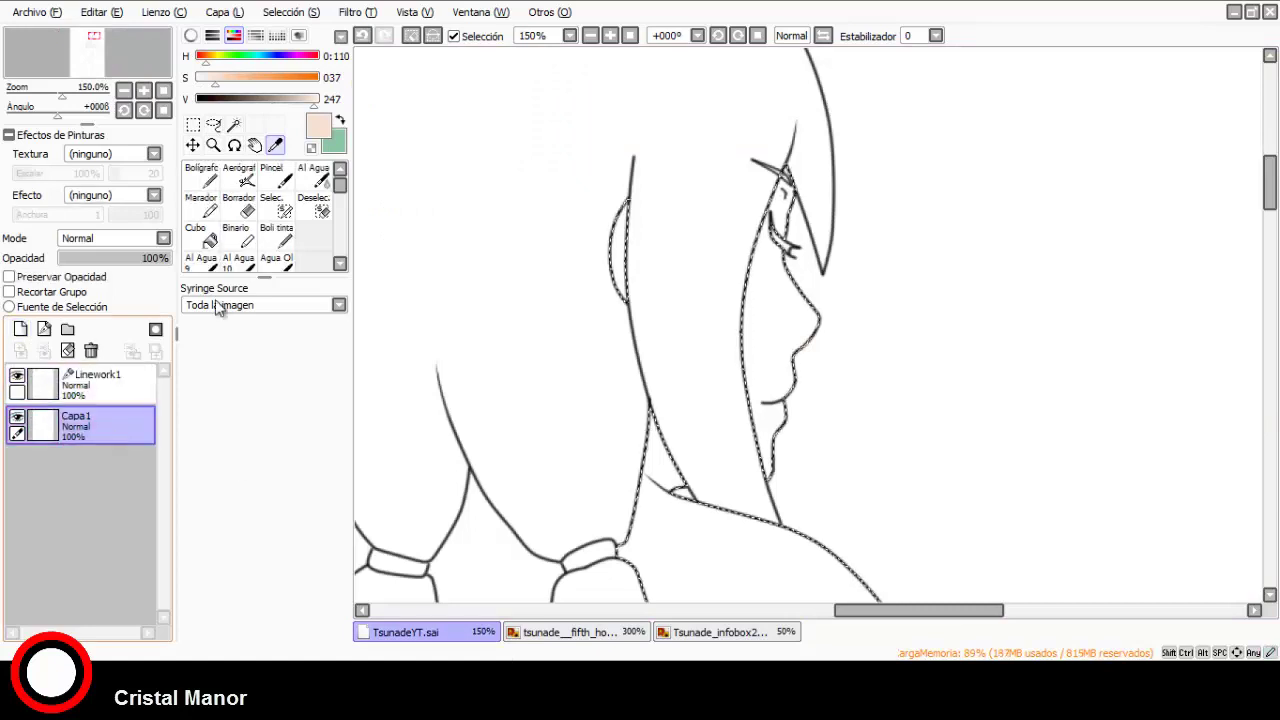
Fill the selected face and ear with the light skin tone using the Cubo bucket tool.
click(205, 240)
click(771, 318)
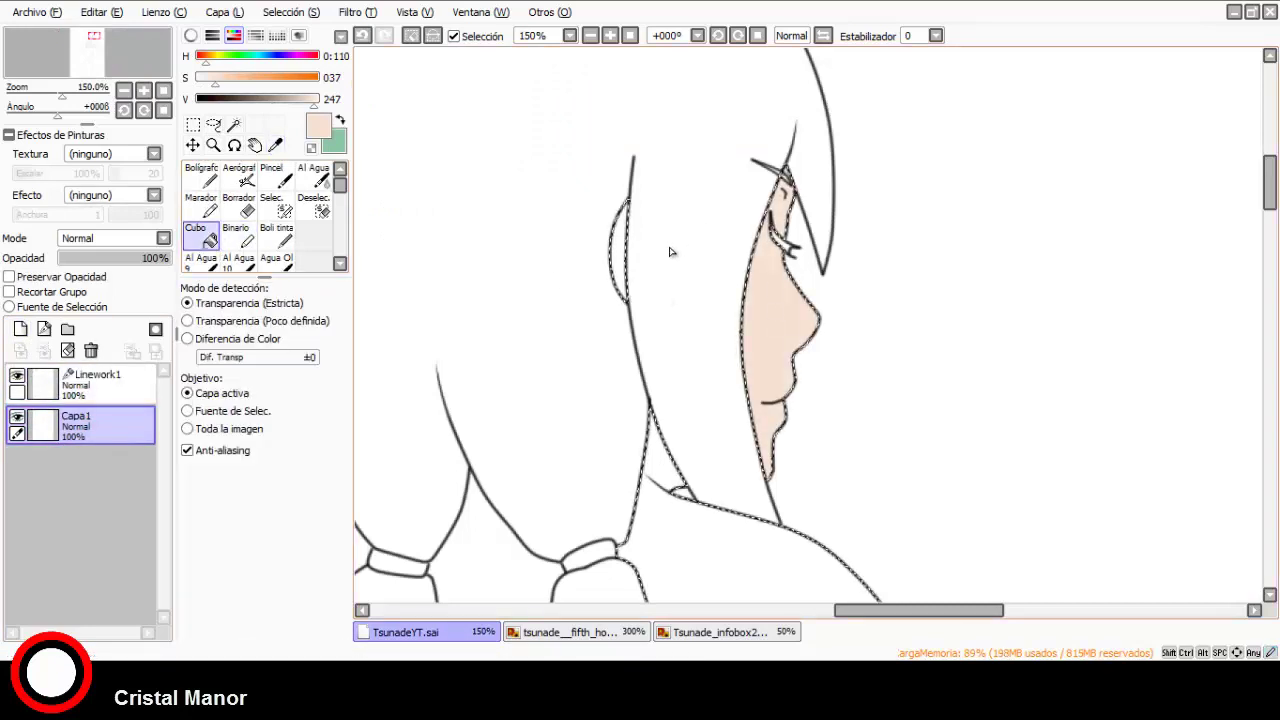
scroll(669, 248, up, 1)
click(609, 265)
scroll(627, 280, down, 2)
scroll(680, 404, up, 1)
Sample the darker skin shadow tone from the Tsunade_infobox2 reference and return to TsunadeYT.sai.
click(714, 638)
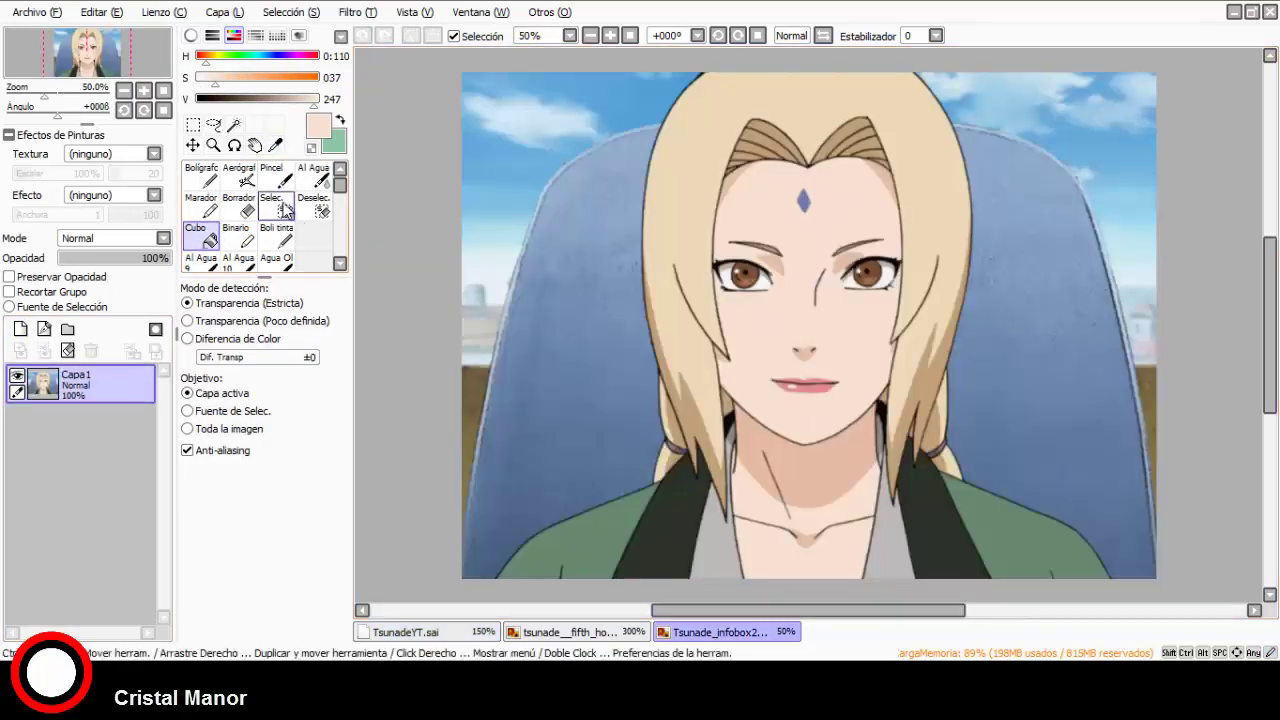
click(277, 147)
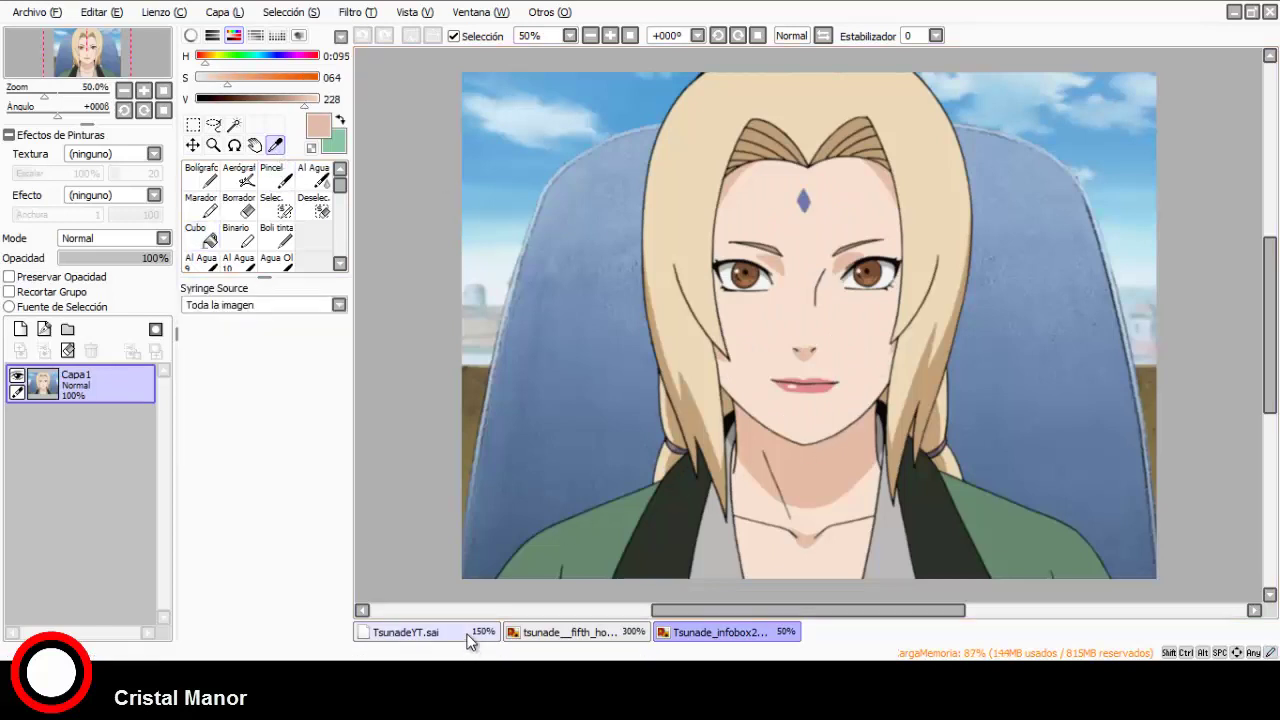
click(470, 641)
Airbrush the shadow tone onto the neck beneath the hair with a harder-edged size 50 brush at density 81.
click(239, 175)
click(318, 540)
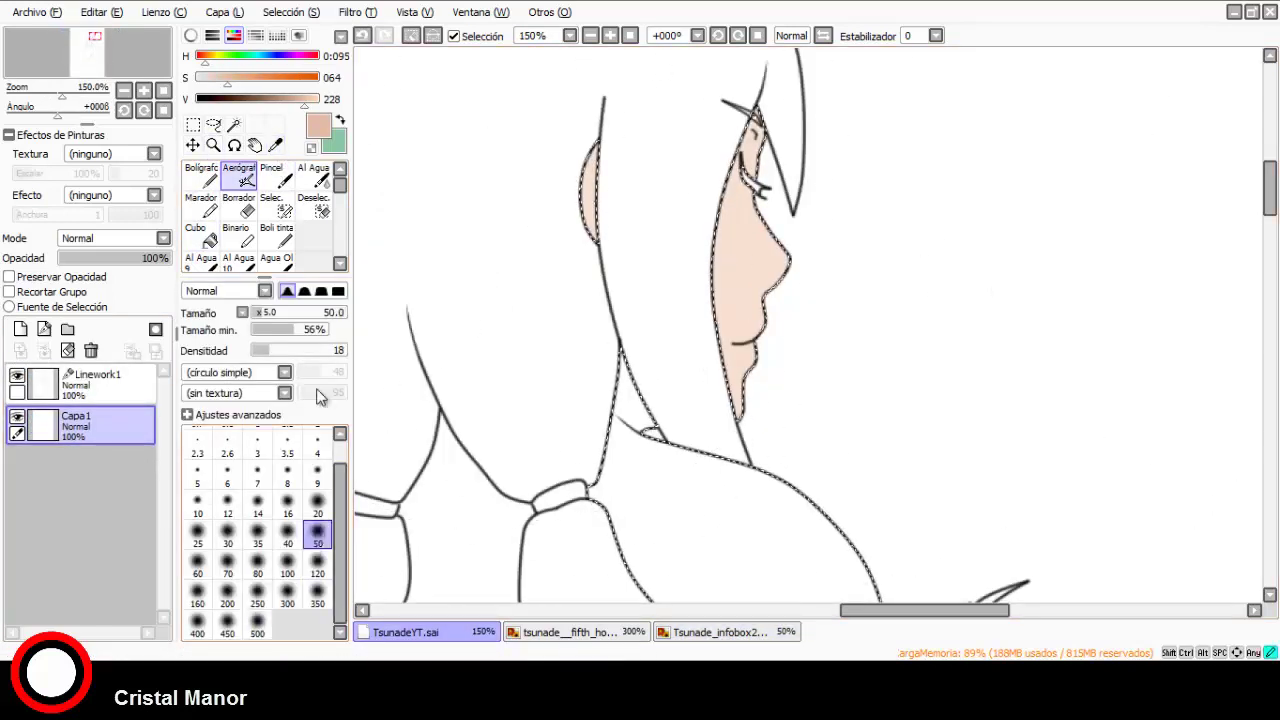
click(321, 291)
scroll(558, 394, up, 2)
drag(660, 362, 851, 439)
key(ctrl+z)
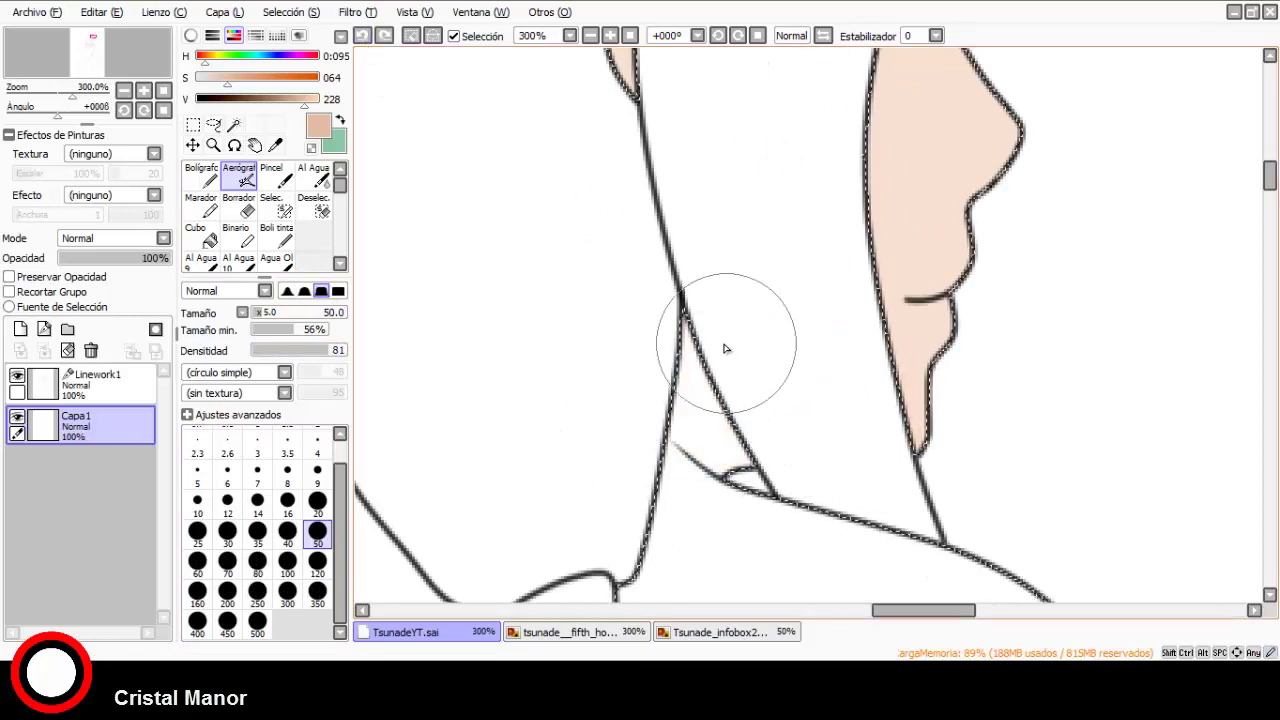
mouse_move(723, 349)
mouse_down()
mouse_move(729, 431)
mouse_move(760, 434)
mouse_up()
scroll(660, 420, down, 1)
Airbrush shadows on the ear and on the face around the eye beneath the bangs, finishing by clearing the selection.
scroll(680, 148, up, 2)
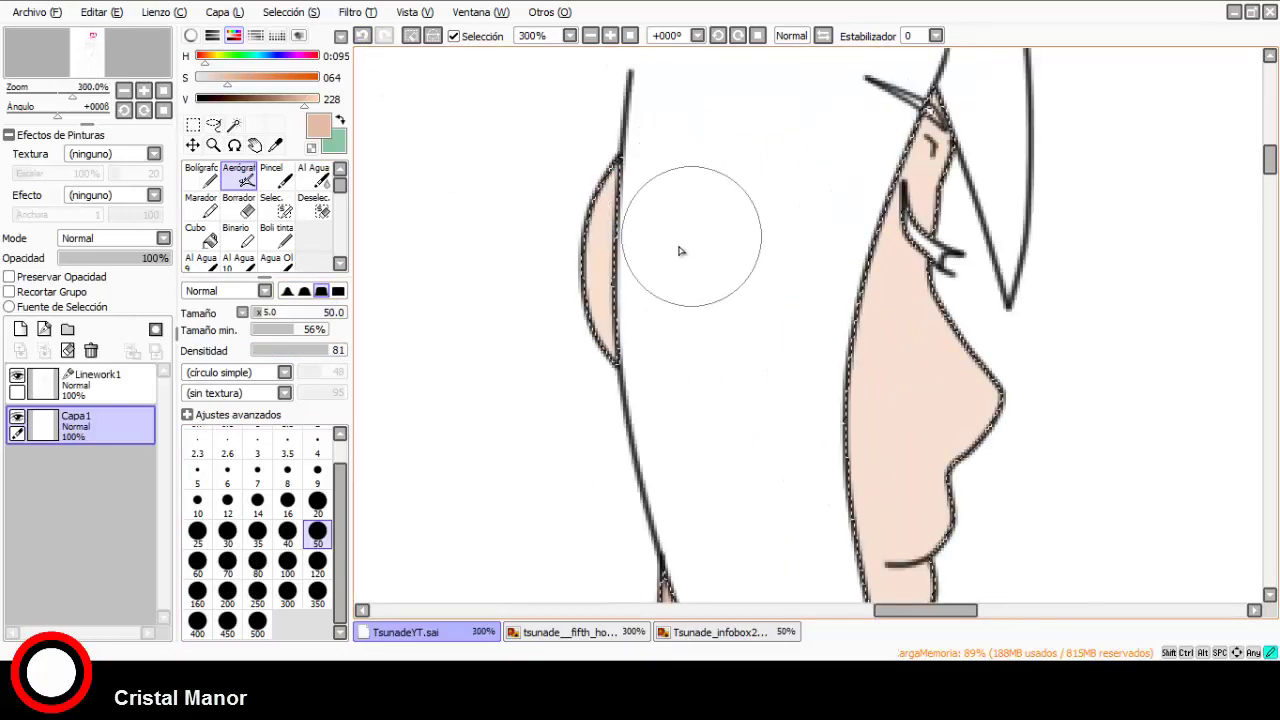
drag(680, 248, 600, 422)
scroll(735, 150, down, 2)
scroll(848, 142, up, 2)
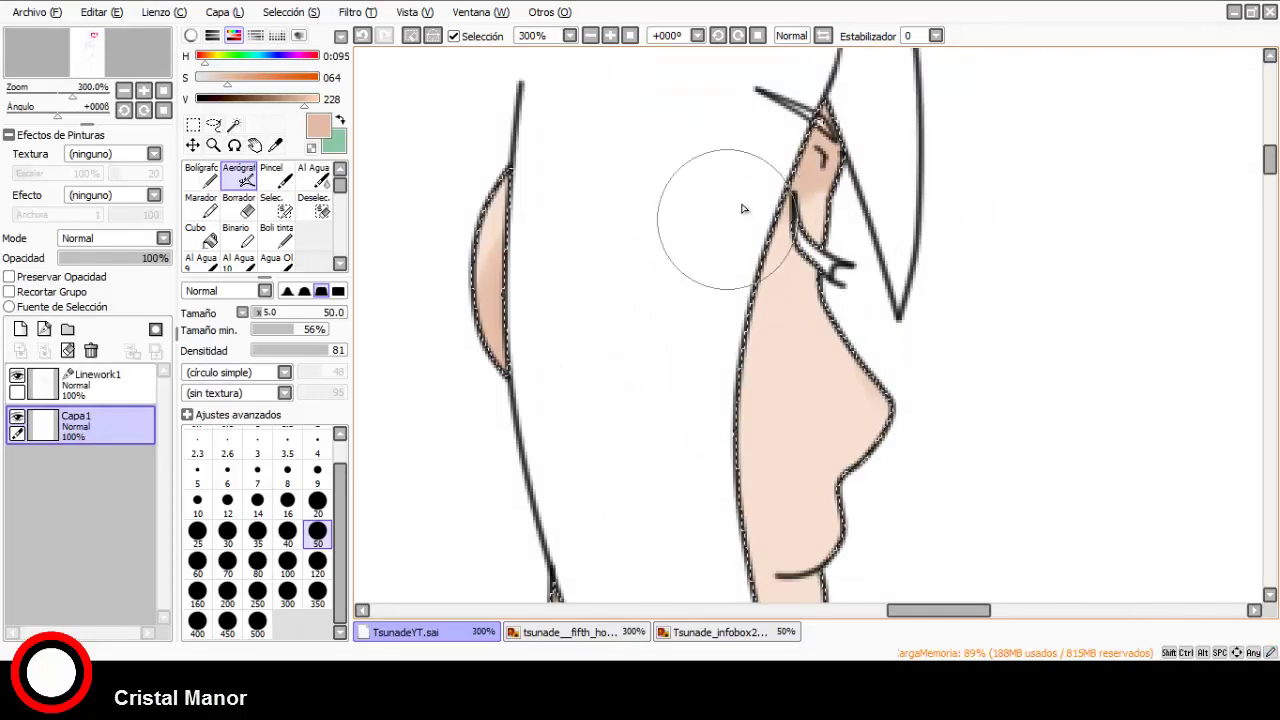
scroll(722, 258, down, 4)
scroll(920, 257, down, 2)
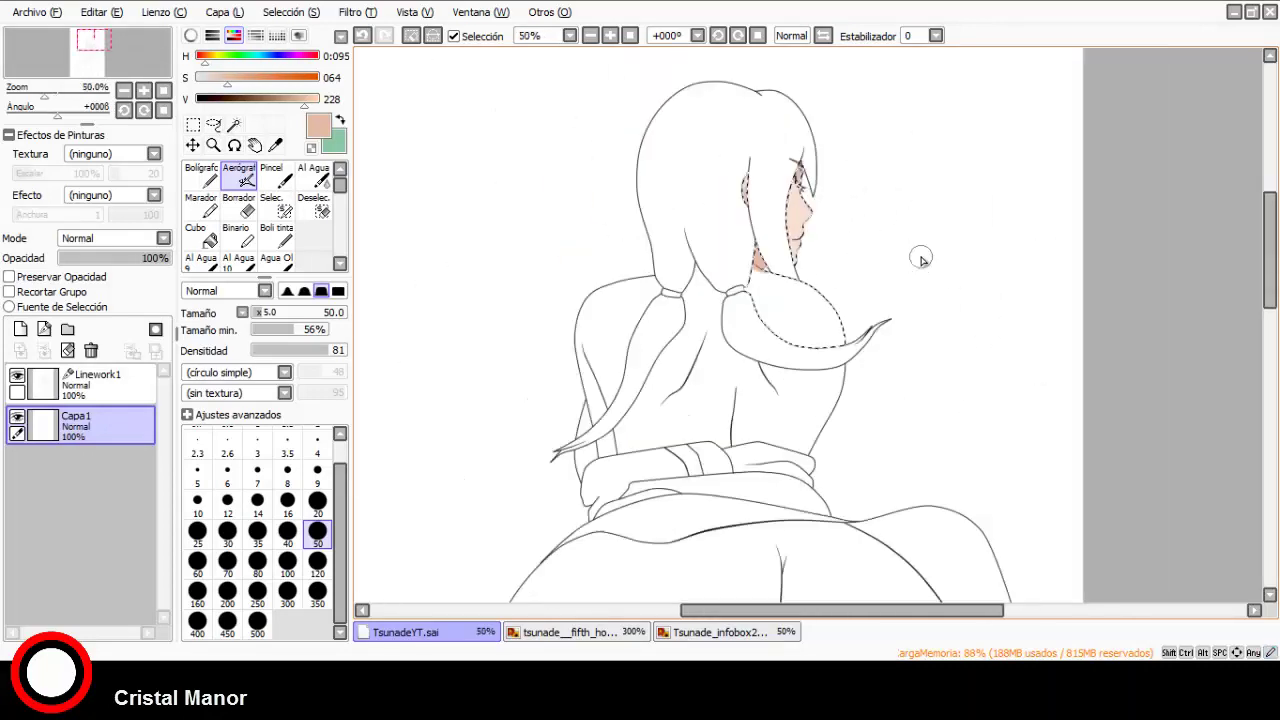
scroll(848, 388, up, 2)
click(414, 36)
scroll(541, 402, down, 2)
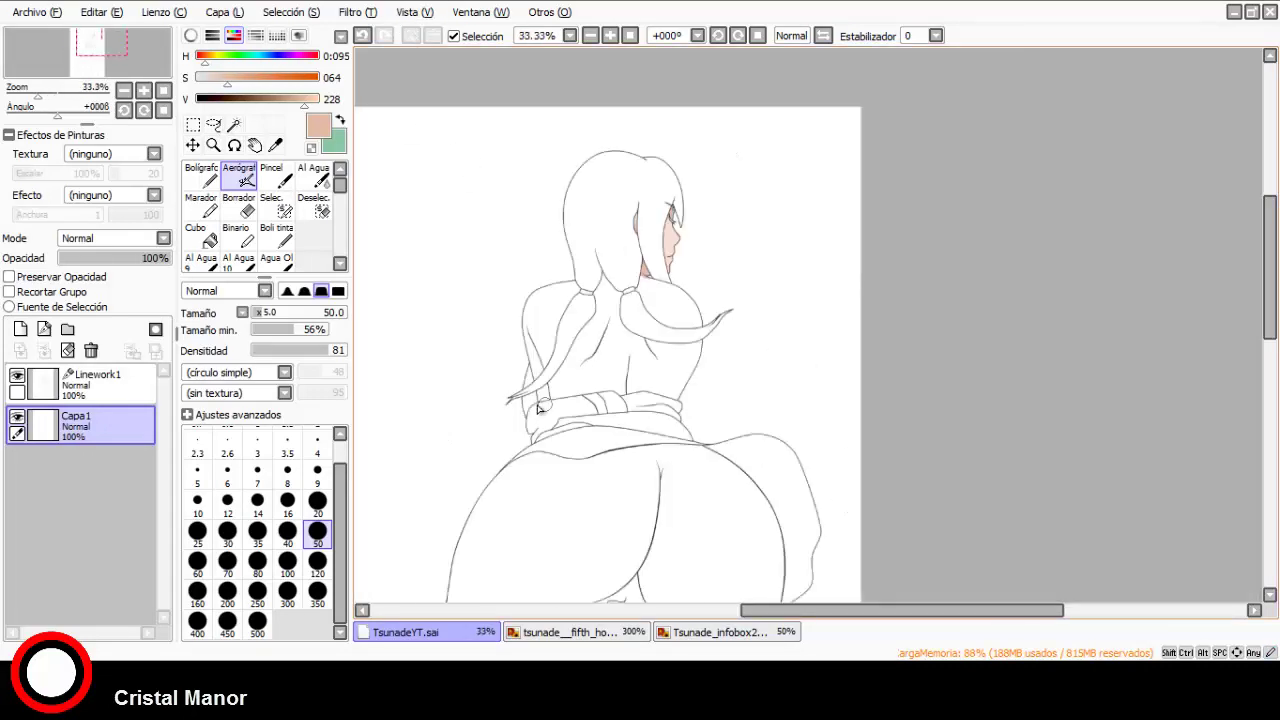
Select the bare back and both shoulder areas on the Linework1 layer with the Magic Wand.
click(100, 384)
click(233, 124)
scroll(582, 362, up, 3)
click(587, 394)
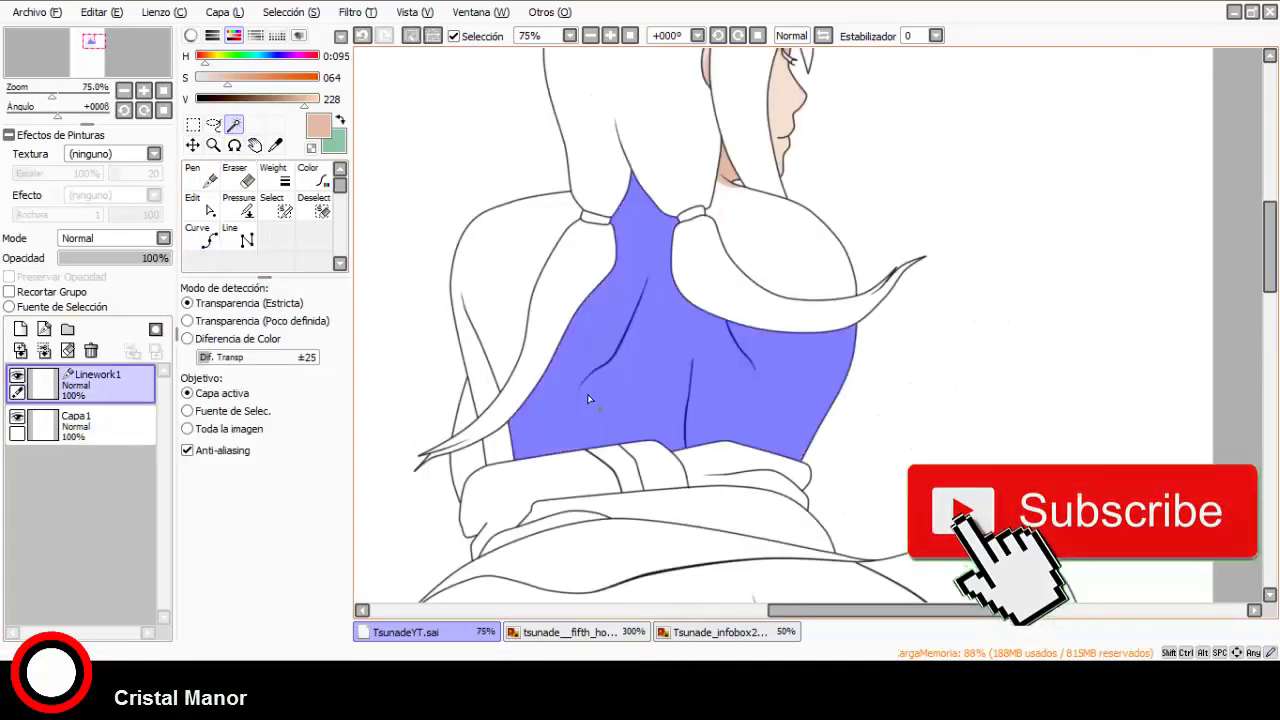
click(493, 376)
scroll(497, 450, up, 2)
scroll(526, 410, down, 2)
scroll(755, 220, up, 2)
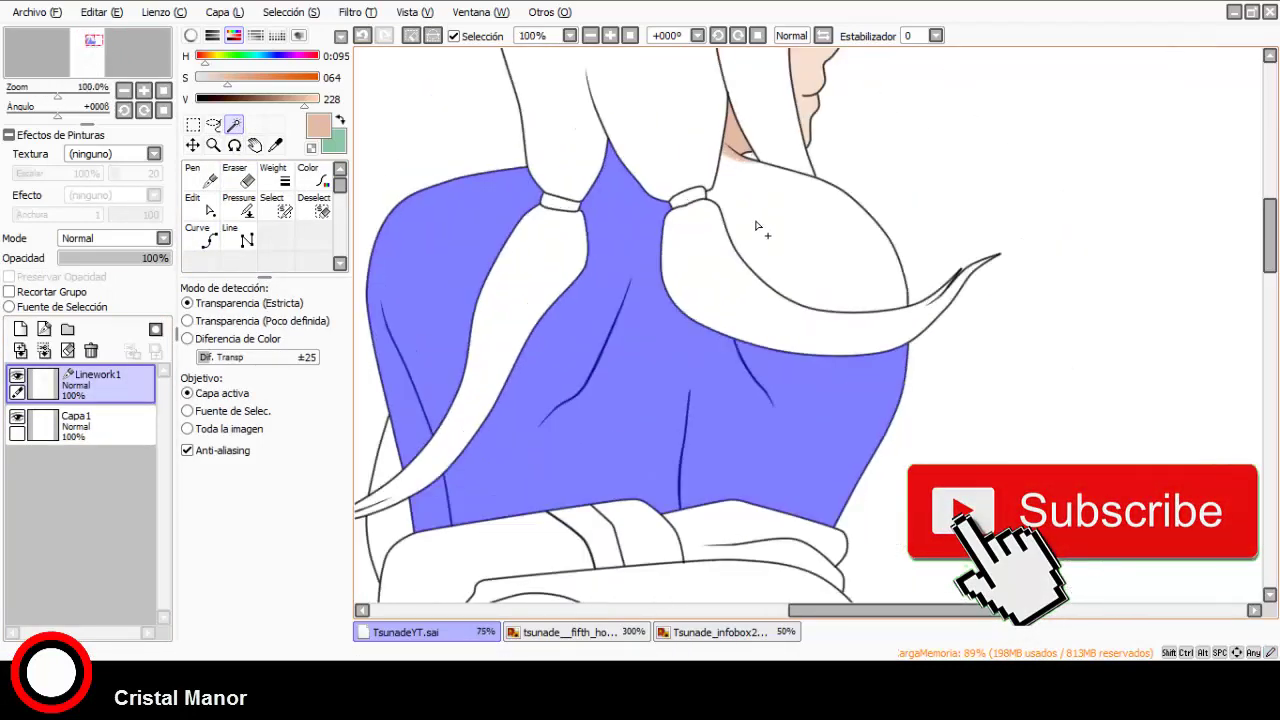
click(755, 220)
scroll(755, 220, down, 1)
scroll(596, 143, up, 1)
scroll(670, 193, down, 2)
scroll(723, 388, up, 1)
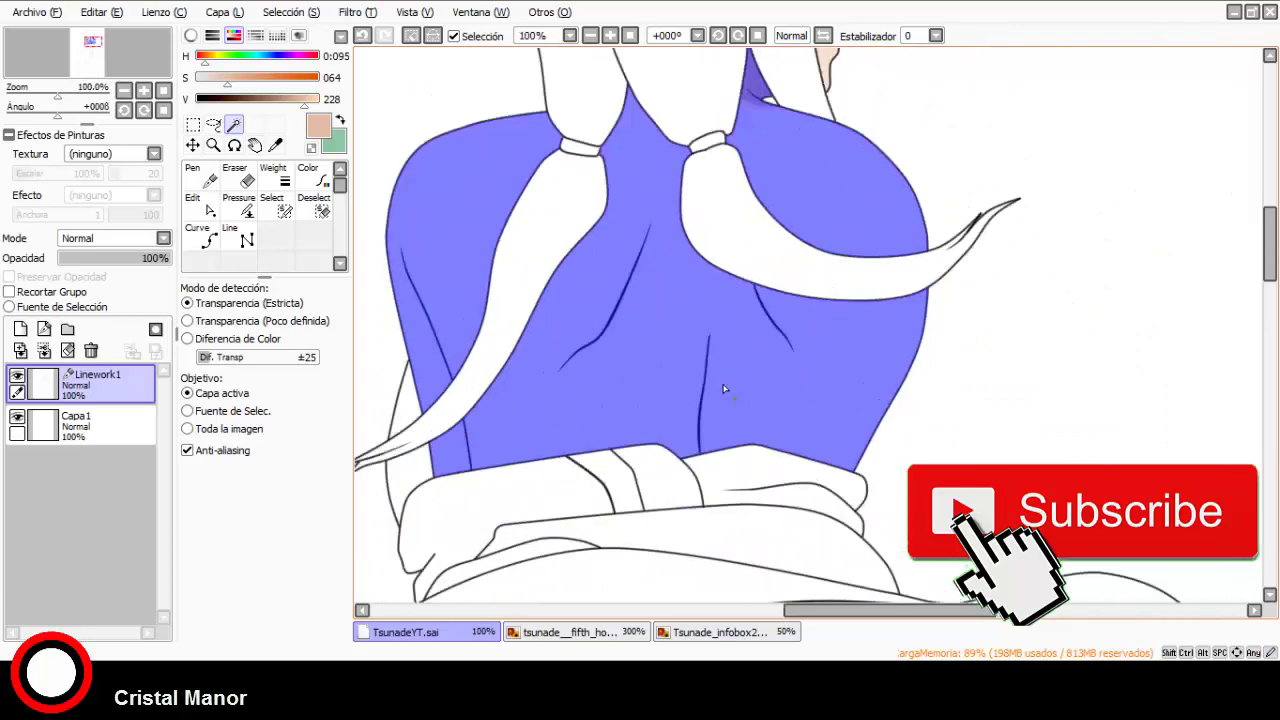
Airbrush the selected back and shoulders on Capa1 with the face's light skin tone at brush size 300.
click(275, 145)
scroll(666, 362, down, 2)
scroll(762, 164, up, 3)
click(697, 196)
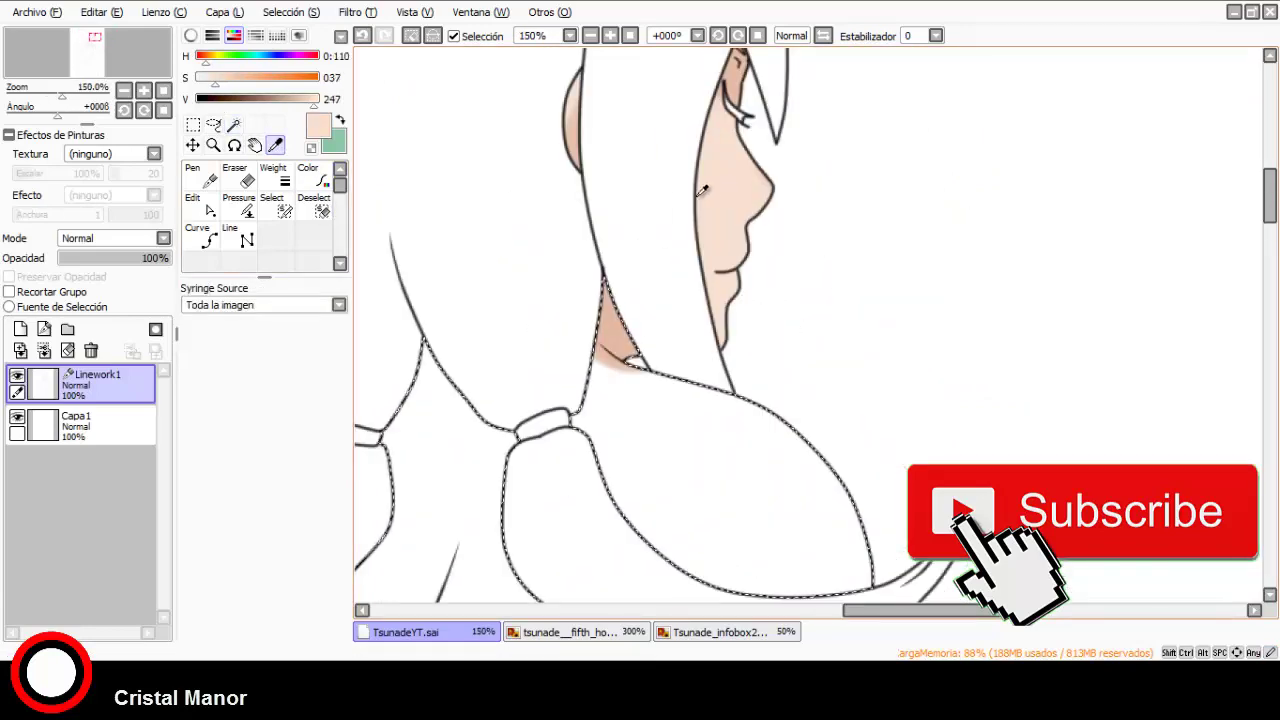
click(90, 424)
click(242, 178)
scroll(766, 262, down, 4)
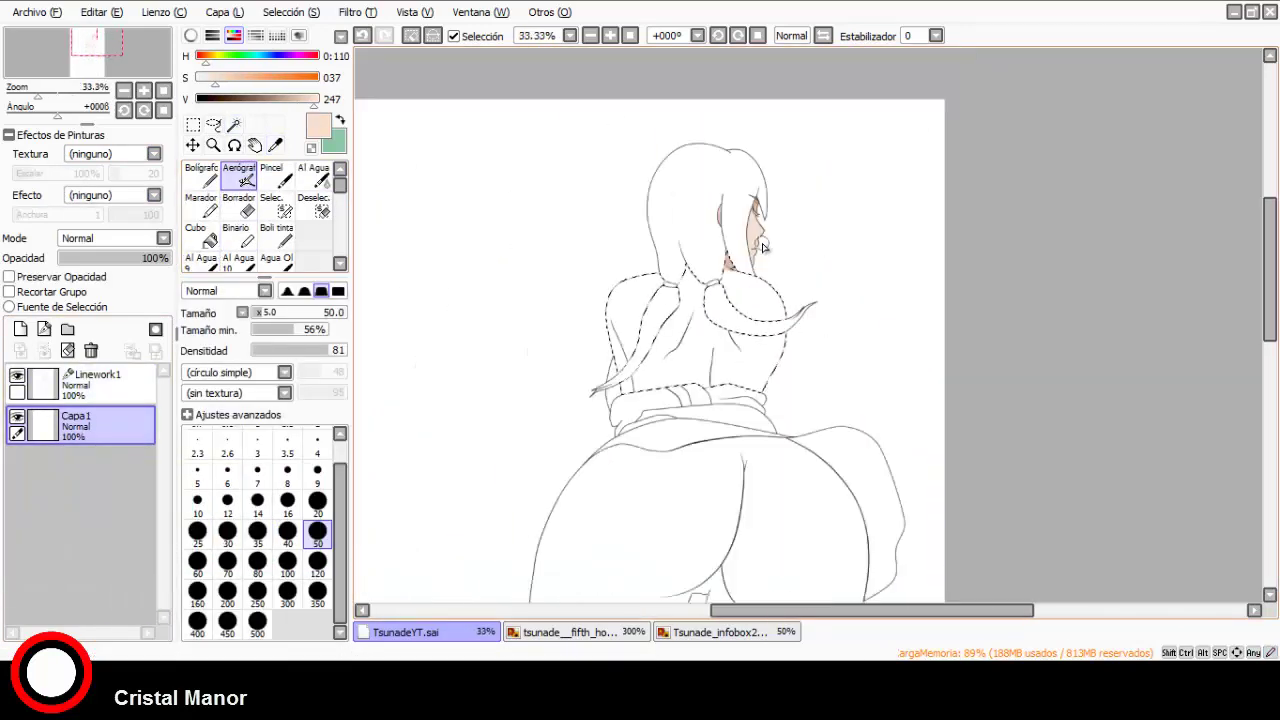
scroll(745, 440, up, 1)
click(287, 594)
mouse_move(591, 460)
mouse_down()
mouse_move(546, 320)
mouse_move(547, 274)
mouse_up()
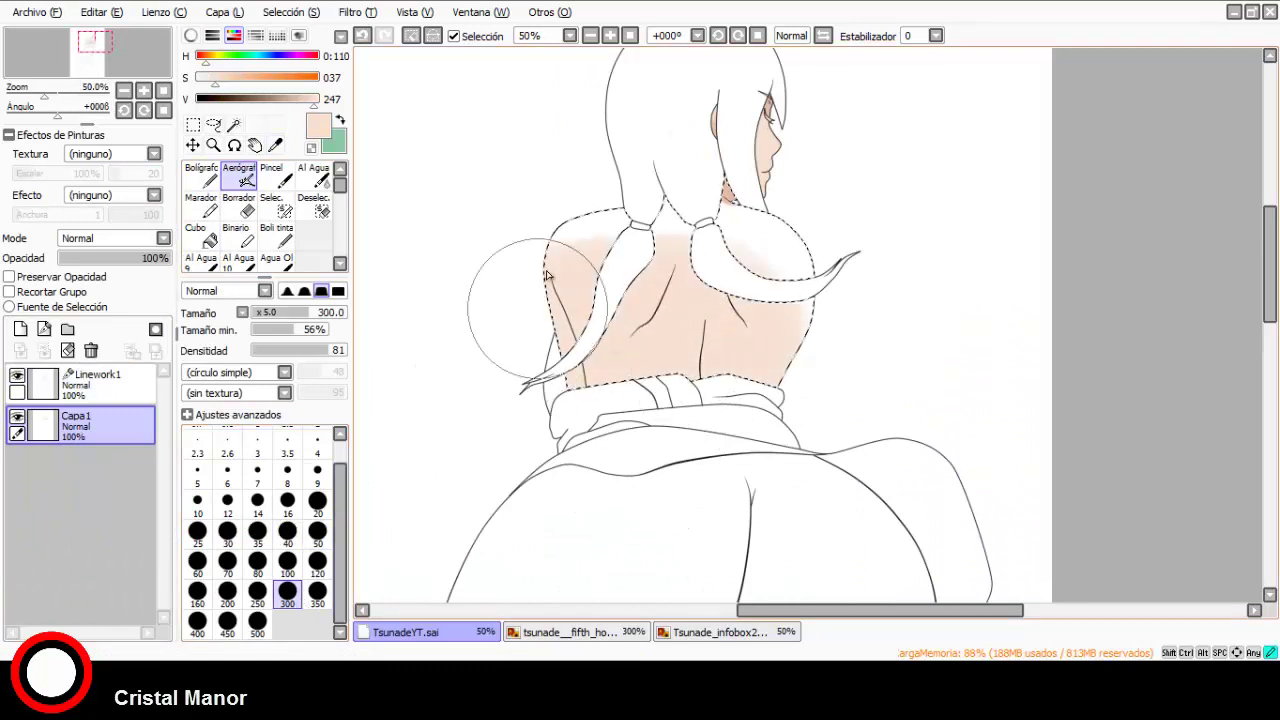
drag(622, 222, 700, 309)
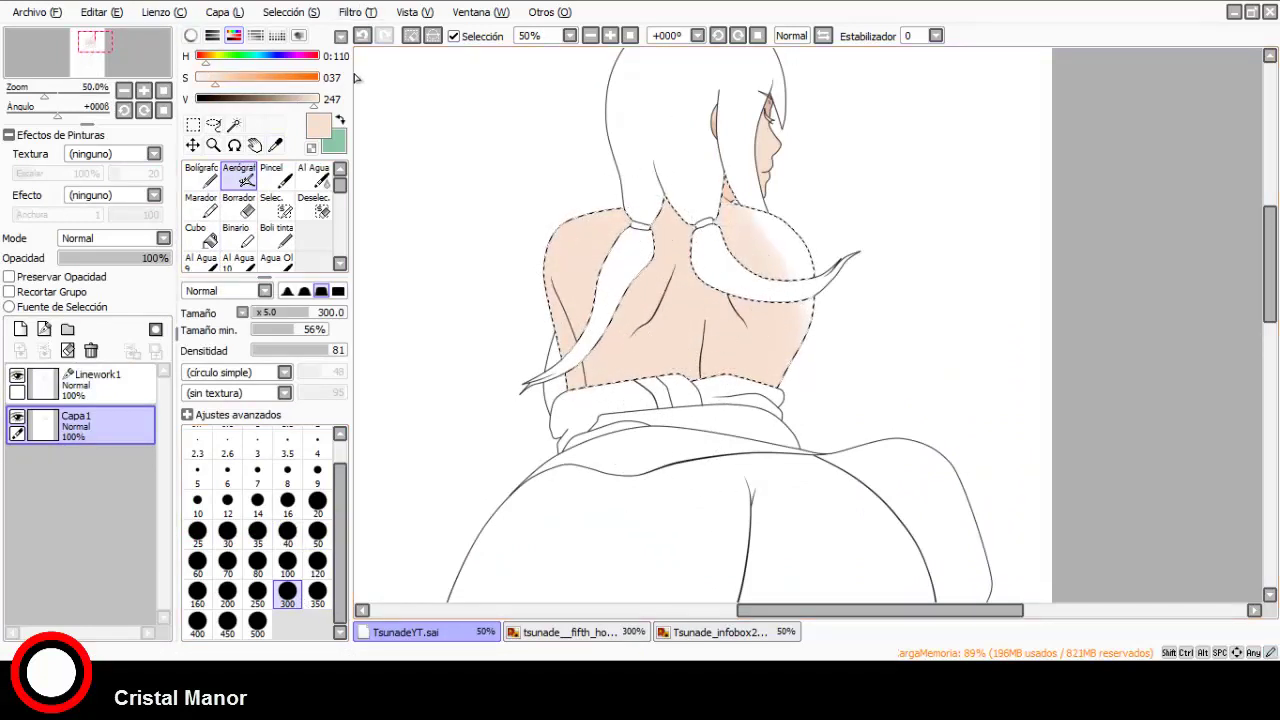
Cover the remaining unpainted spots on the shoulders and back edges with the airbrush at size 120.
scroll(712, 222, up, 2)
click(317, 564)
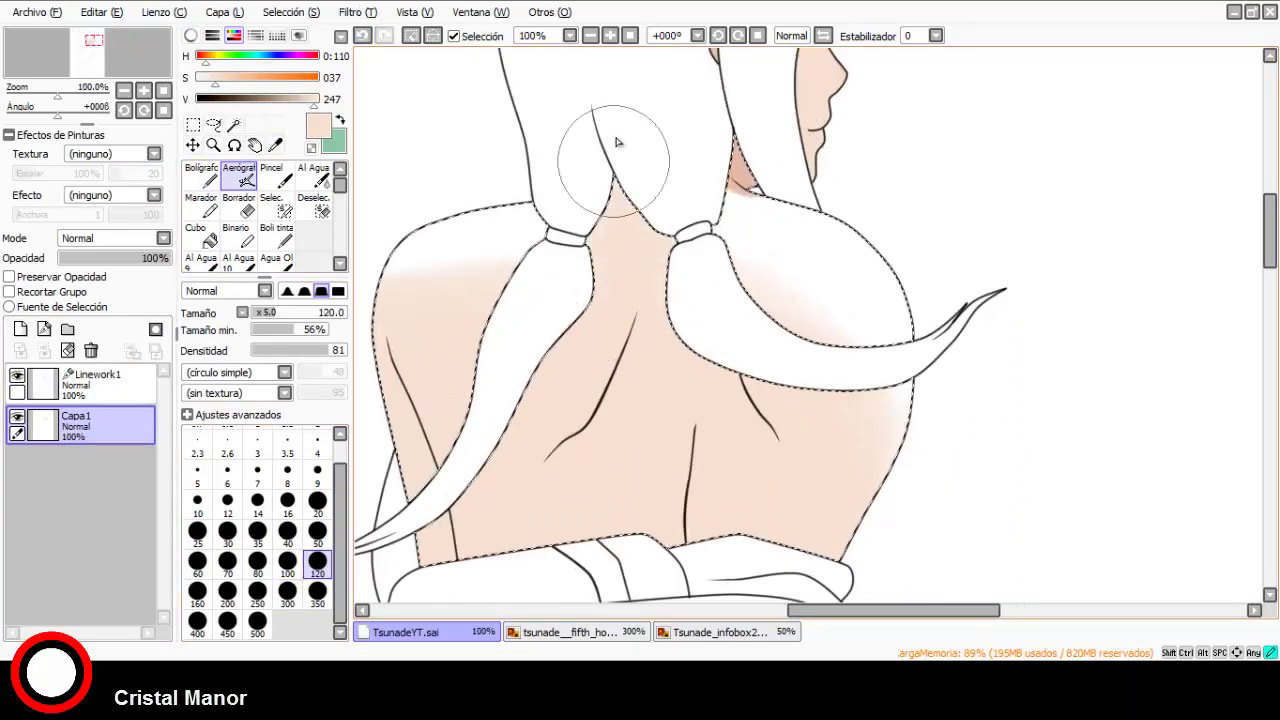
drag(515, 125, 414, 214)
scroll(700, 195, up, 2)
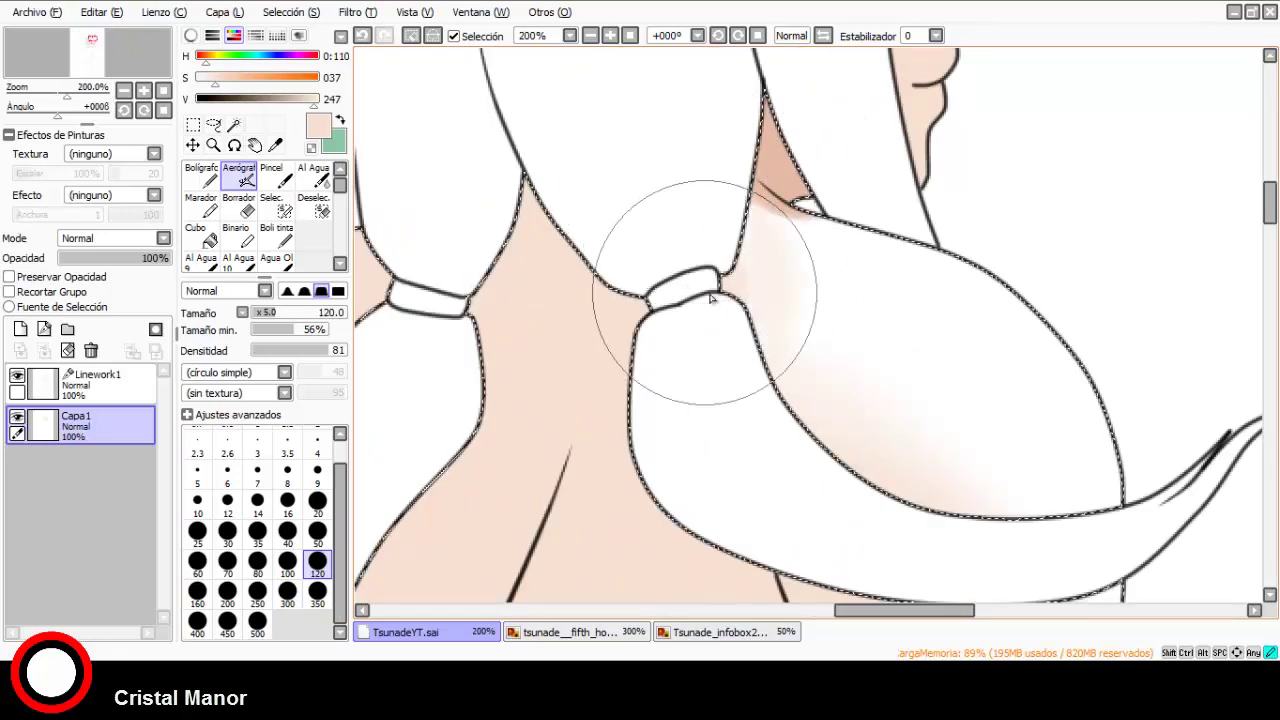
mouse_move(677, 286)
mouse_down()
mouse_move(878, 365)
mouse_move(772, 326)
mouse_move(827, 330)
mouse_move(743, 319)
mouse_move(765, 316)
mouse_move(807, 365)
mouse_move(908, 327)
mouse_up()
scroll(963, 469, down, 2)
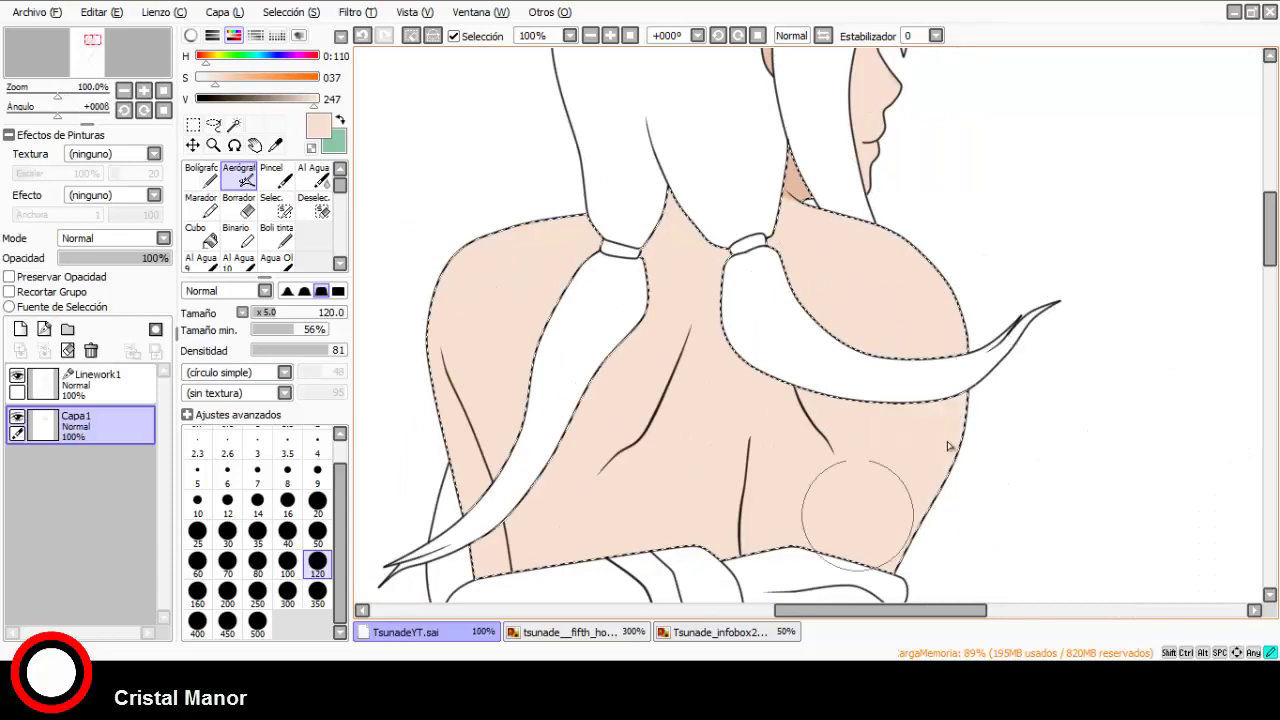
Sample the neck's shadow tone and airbrush a size 50 shadow across the nape along the hair edge.
click(275, 145)
scroll(800, 158, up, 3)
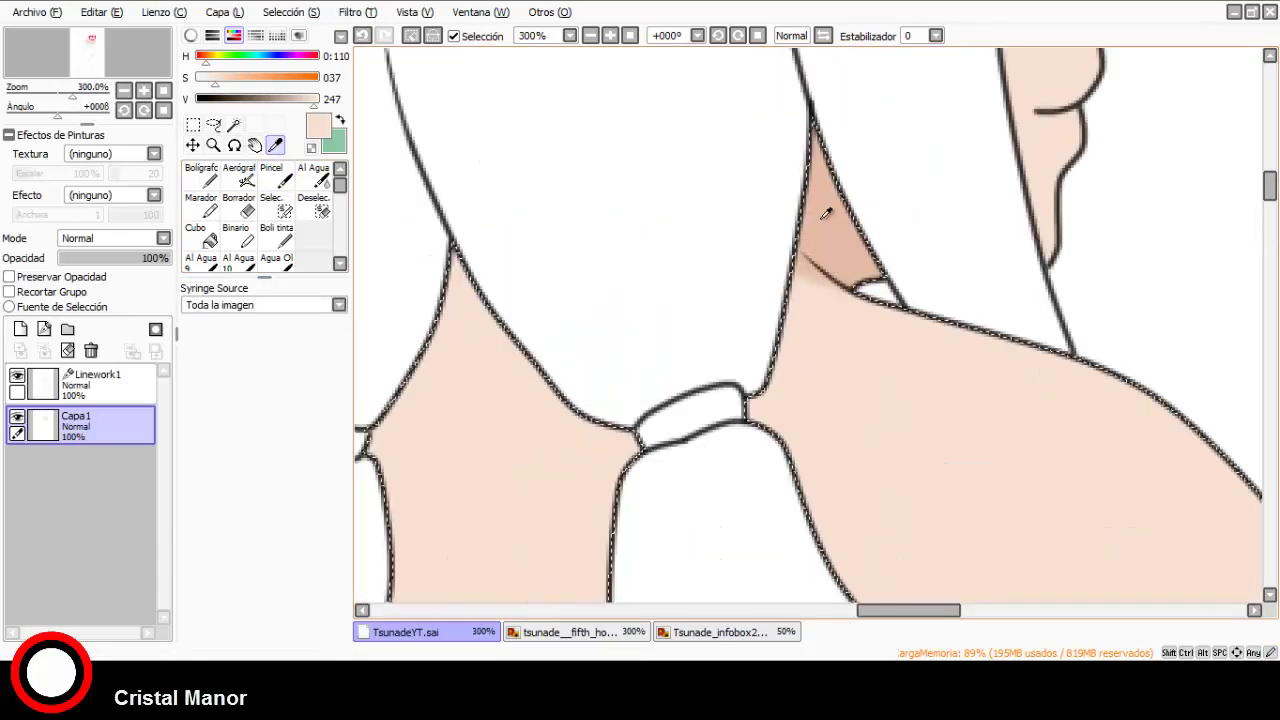
click(823, 206)
click(239, 175)
scroll(614, 271, down, 2)
scroll(414, 543, up, 1)
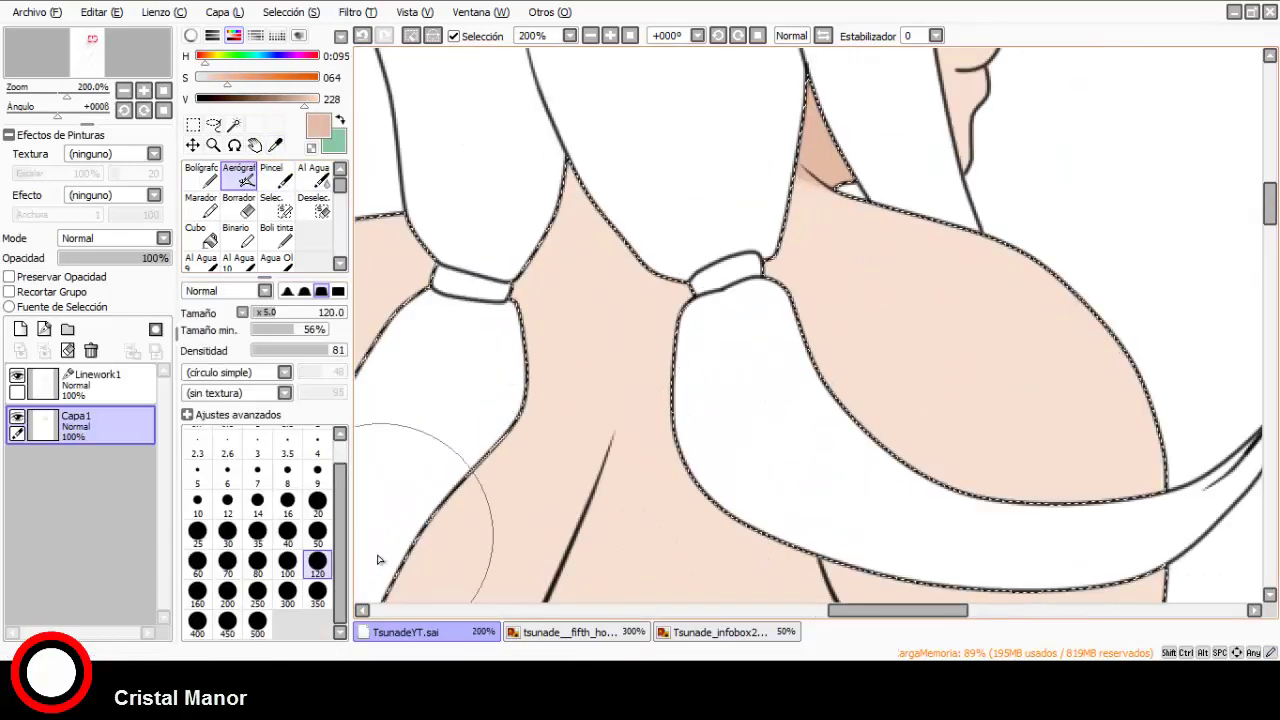
click(316, 561)
scroll(543, 186, up, 1)
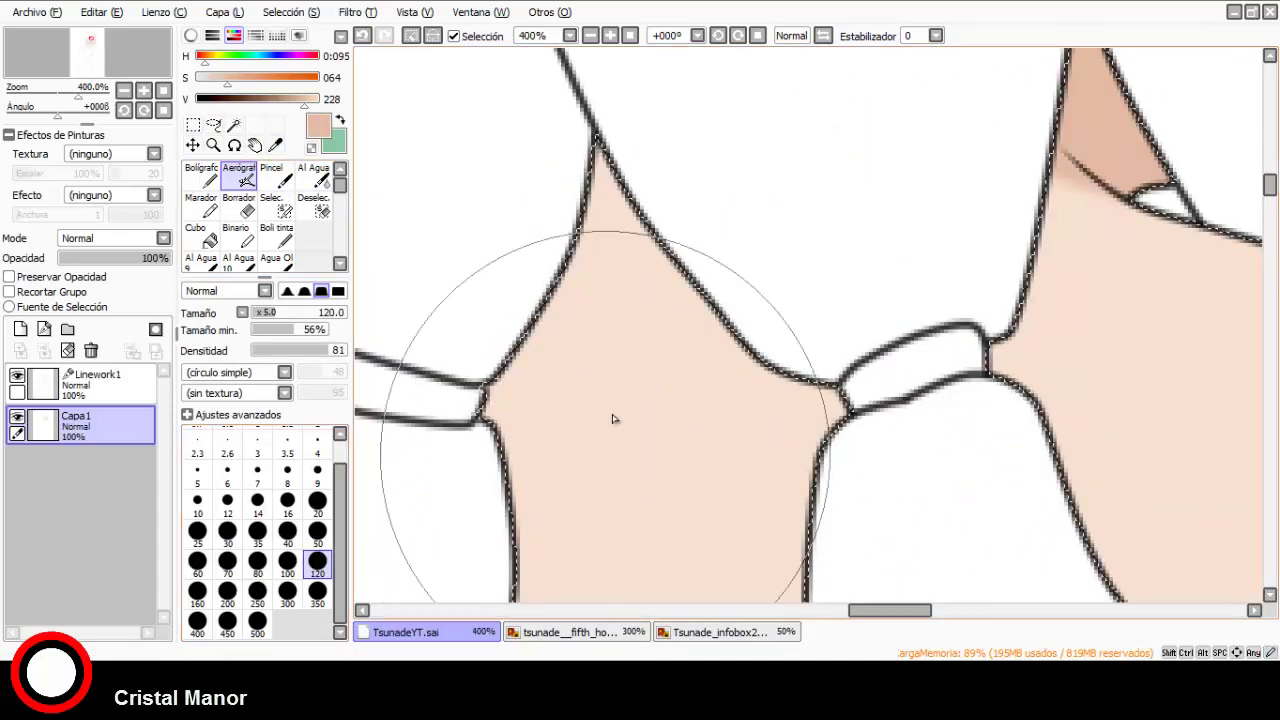
click(316, 538)
scroll(722, 320, down, 2)
scroll(658, 240, up, 2)
mouse_move(652, 238)
mouse_down()
mouse_move(769, 351)
mouse_move(966, 466)
mouse_up()
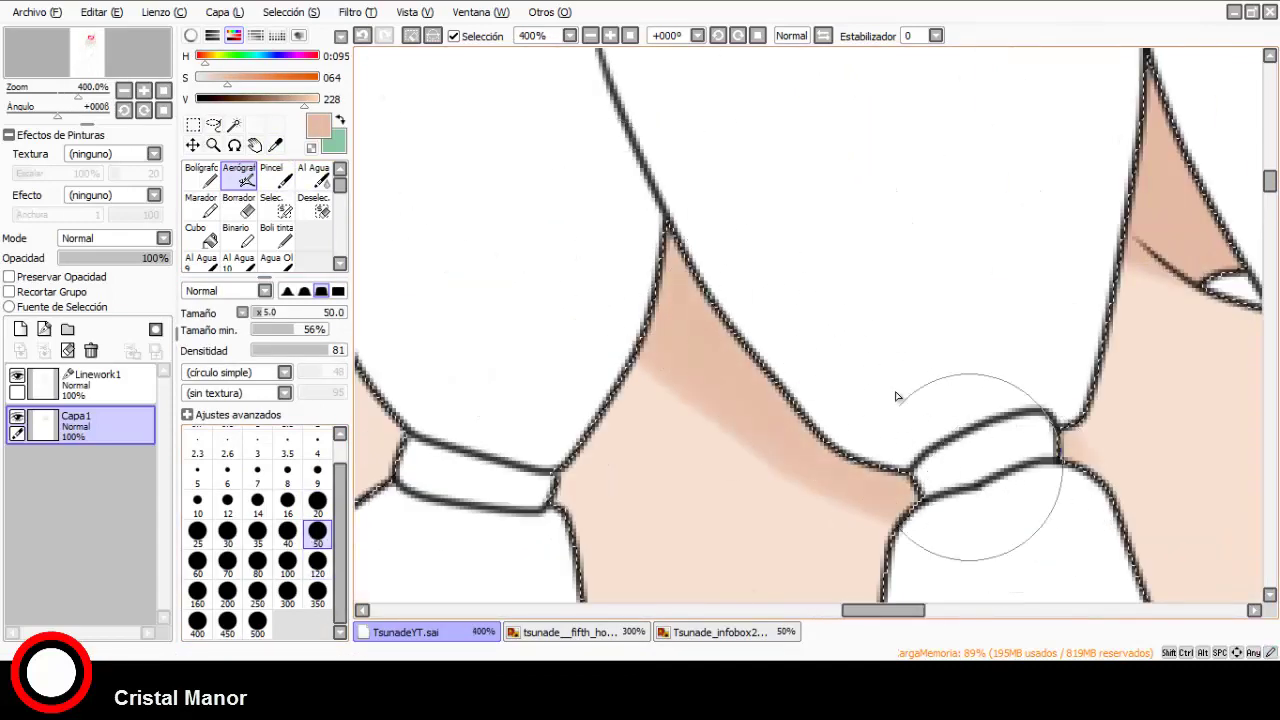
Airbrush shadows on the back along the inner edges of both pigtails.
scroll(862, 241, down, 3)
scroll(810, 326, up, 2)
scroll(850, 370, down, 2)
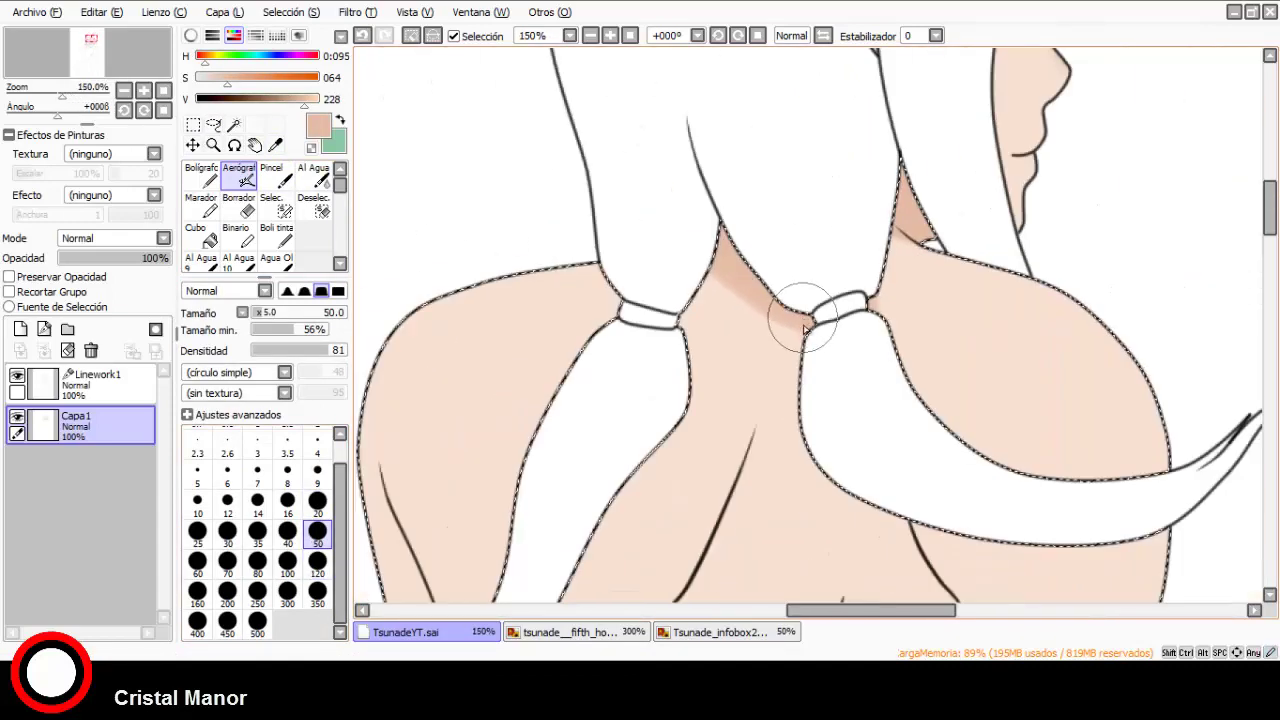
drag(809, 323, 820, 388)
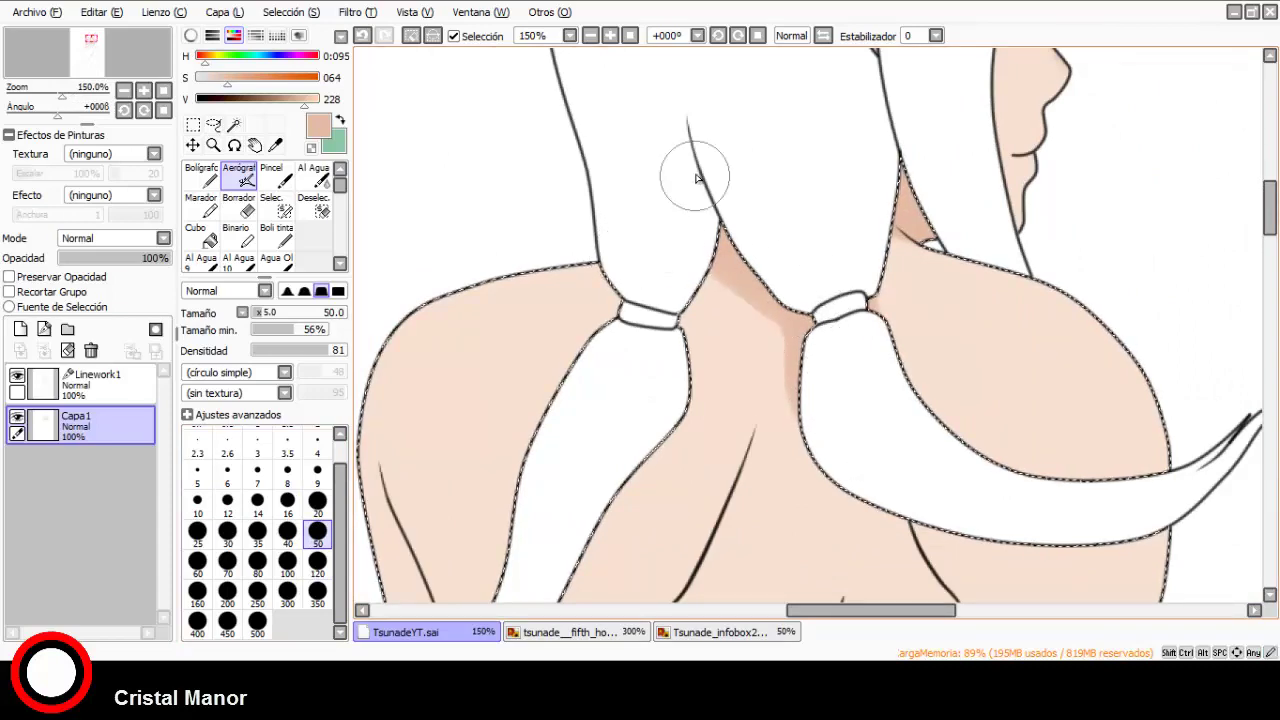
scroll(714, 137, down, 1)
scroll(697, 243, up, 2)
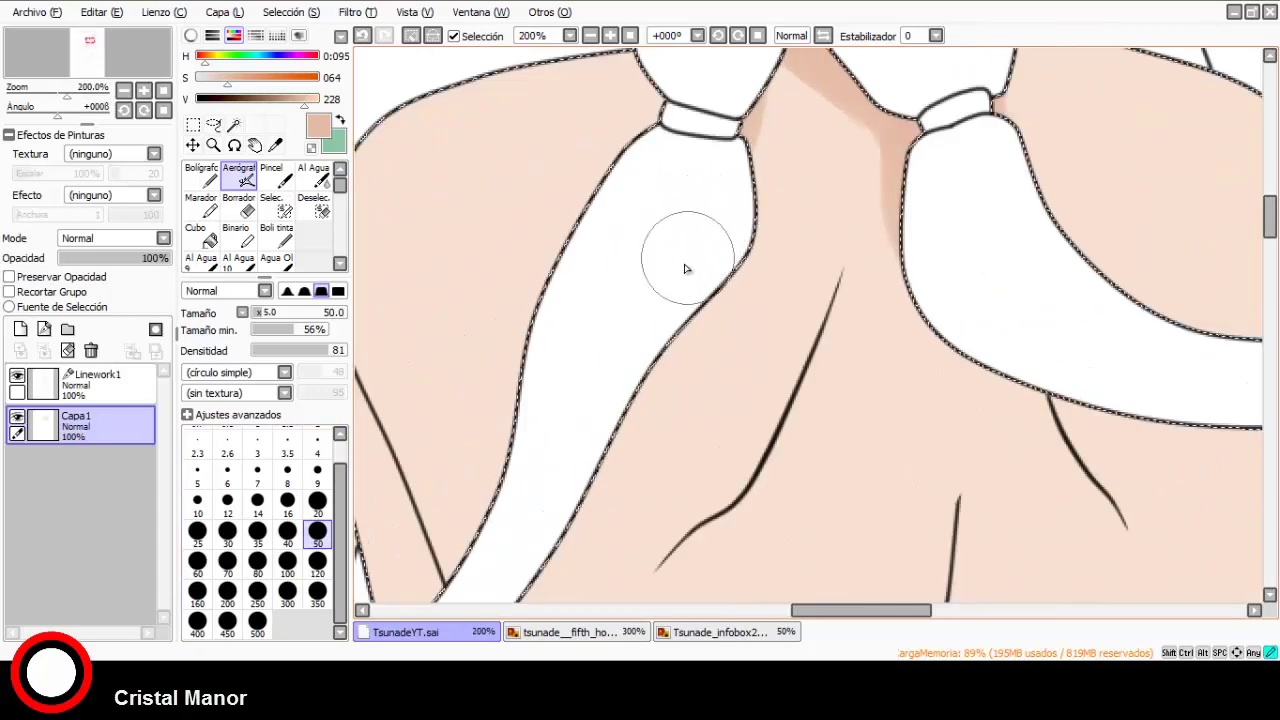
scroll(588, 258, down, 3)
scroll(800, 250, up, 3)
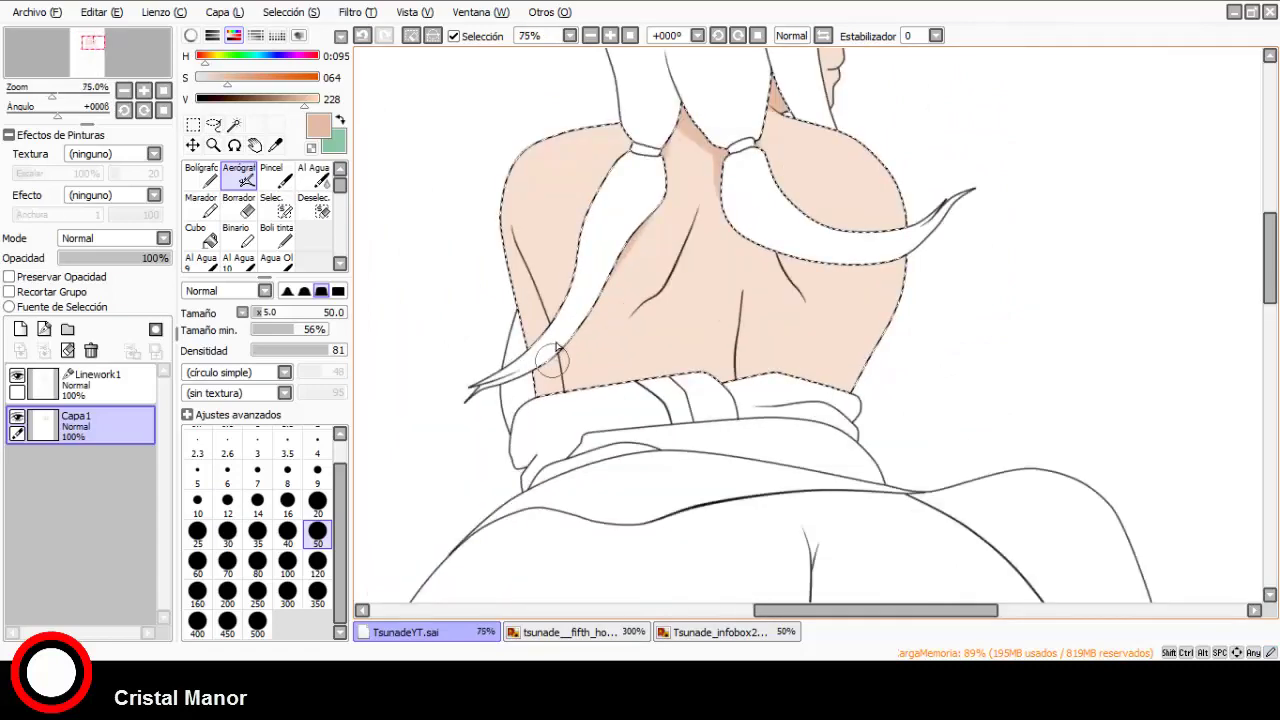
mouse_move(755, 238)
mouse_down()
mouse_move(820, 358)
mouse_move(771, 343)
mouse_move(703, 233)
mouse_move(590, 393)
mouse_move(708, 289)
mouse_move(673, 314)
mouse_move(752, 189)
mouse_move(757, 129)
mouse_up()
Airbrush broad shadows over the shoulder blade lines and the spine line.
scroll(783, 194, down, 3)
scroll(697, 225, up, 3)
scroll(662, 237, down, 1)
scroll(788, 366, up, 1)
mouse_move(780, 392)
mouse_down()
mouse_move(755, 340)
mouse_move(762, 156)
mouse_move(773, 386)
mouse_up()
Trim the shadow around the shoulder blade line nearest the face using the light skin tone and a size 35 airbrush.
alt+click(623, 306)
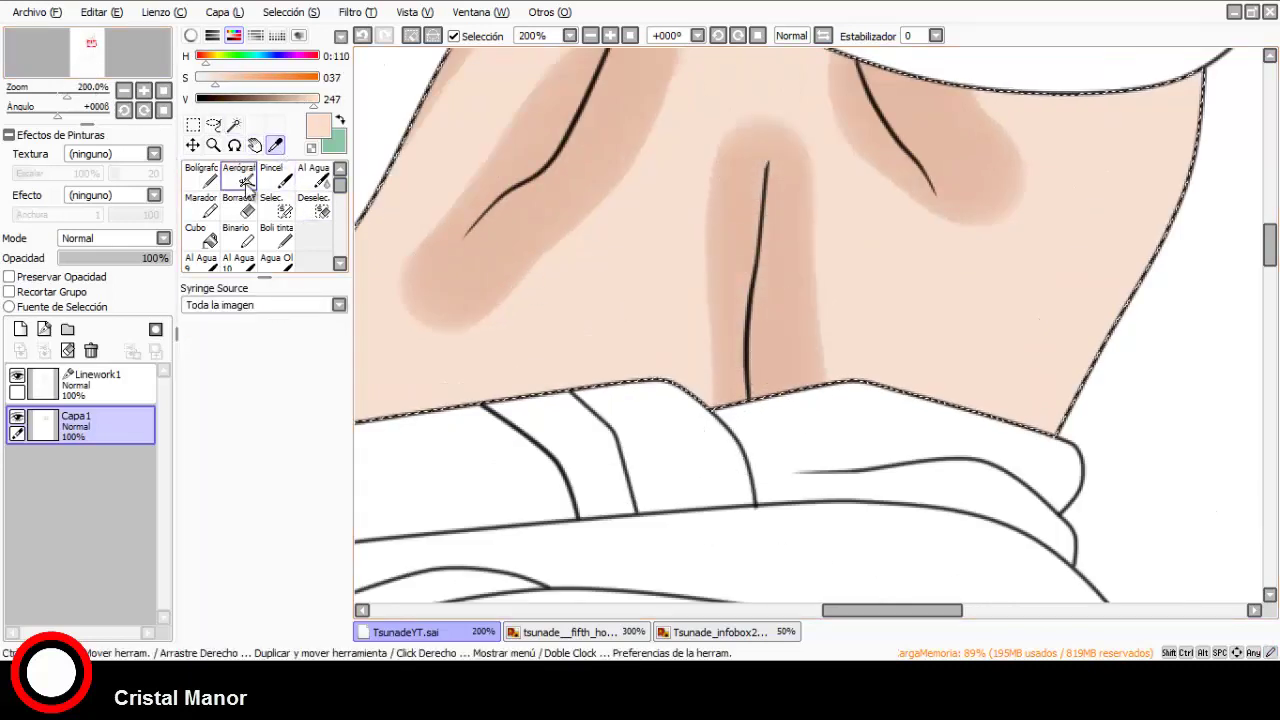
click(257, 531)
scroll(625, 378, down, 1)
scroll(805, 163, up, 2)
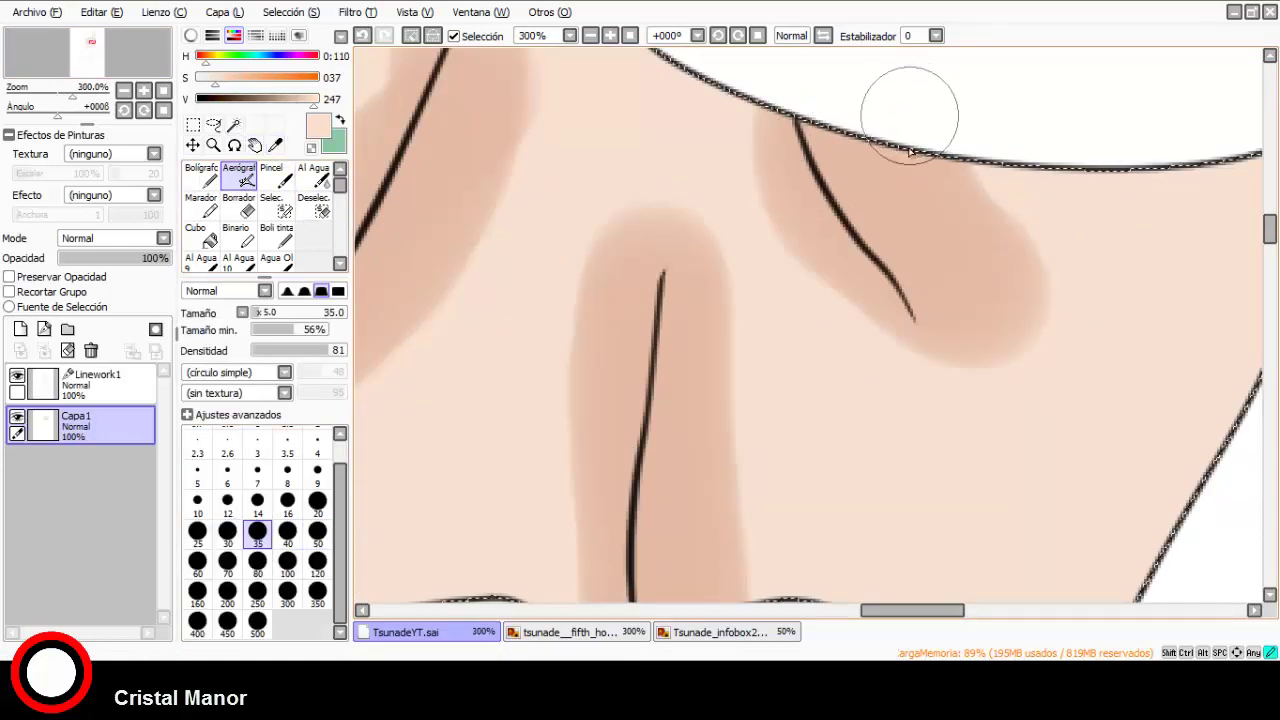
mouse_move(910, 152)
mouse_down()
mouse_move(926, 225)
mouse_move(981, 342)
mouse_move(974, 171)
mouse_up()
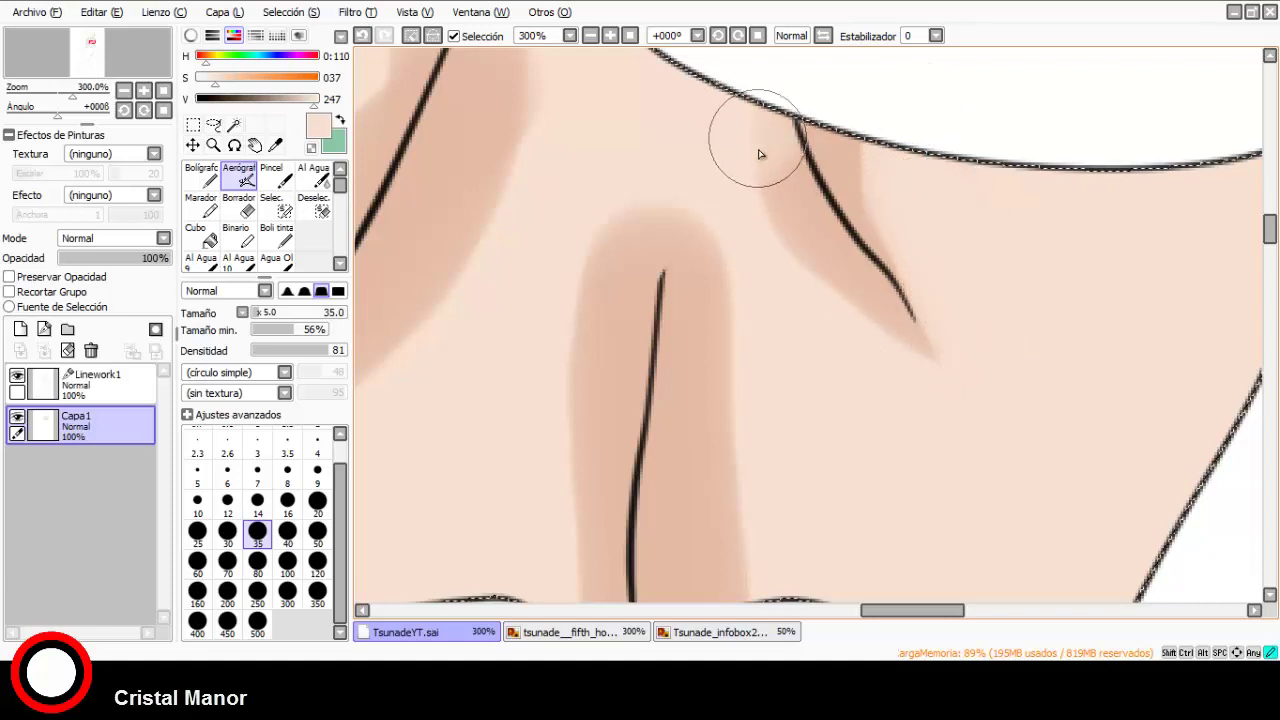
scroll(809, 178, up, 2)
mouse_move(703, 103)
mouse_down()
mouse_move(720, 165)
mouse_move(717, 108)
mouse_move(730, 229)
mouse_move(757, 288)
mouse_move(734, 184)
mouse_move(799, 301)
mouse_move(905, 438)
mouse_move(1041, 490)
mouse_up()
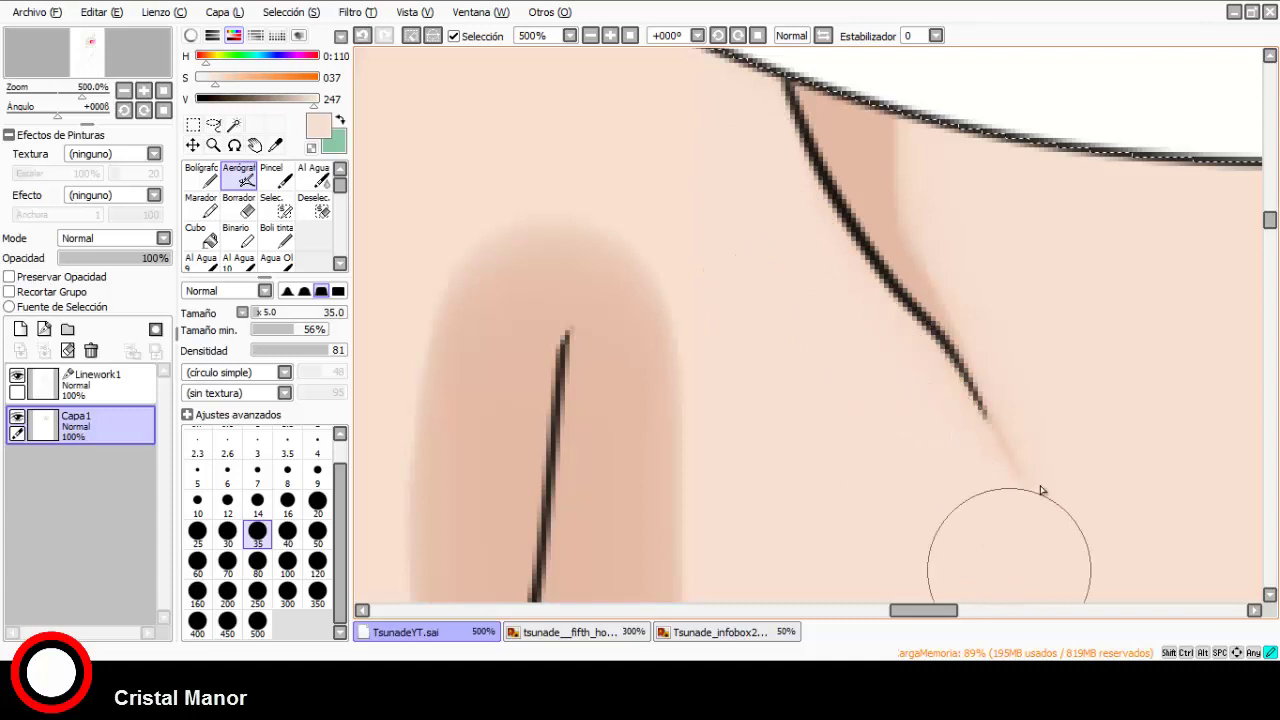
scroll(829, 359, down, 1)
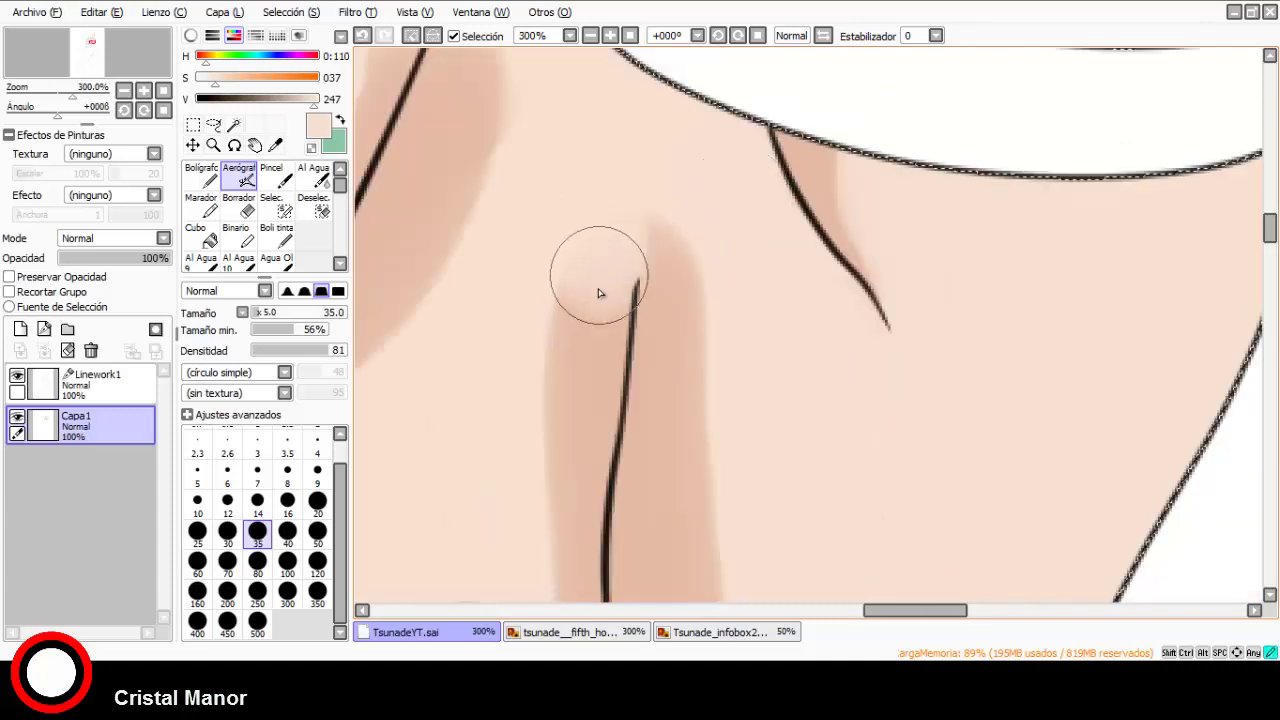
Trim the shadow on both sides of the spine line down to the waistband with the light skin tone airbrush.
mouse_move(606, 266)
mouse_down()
mouse_move(563, 405)
mouse_move(602, 237)
mouse_up()
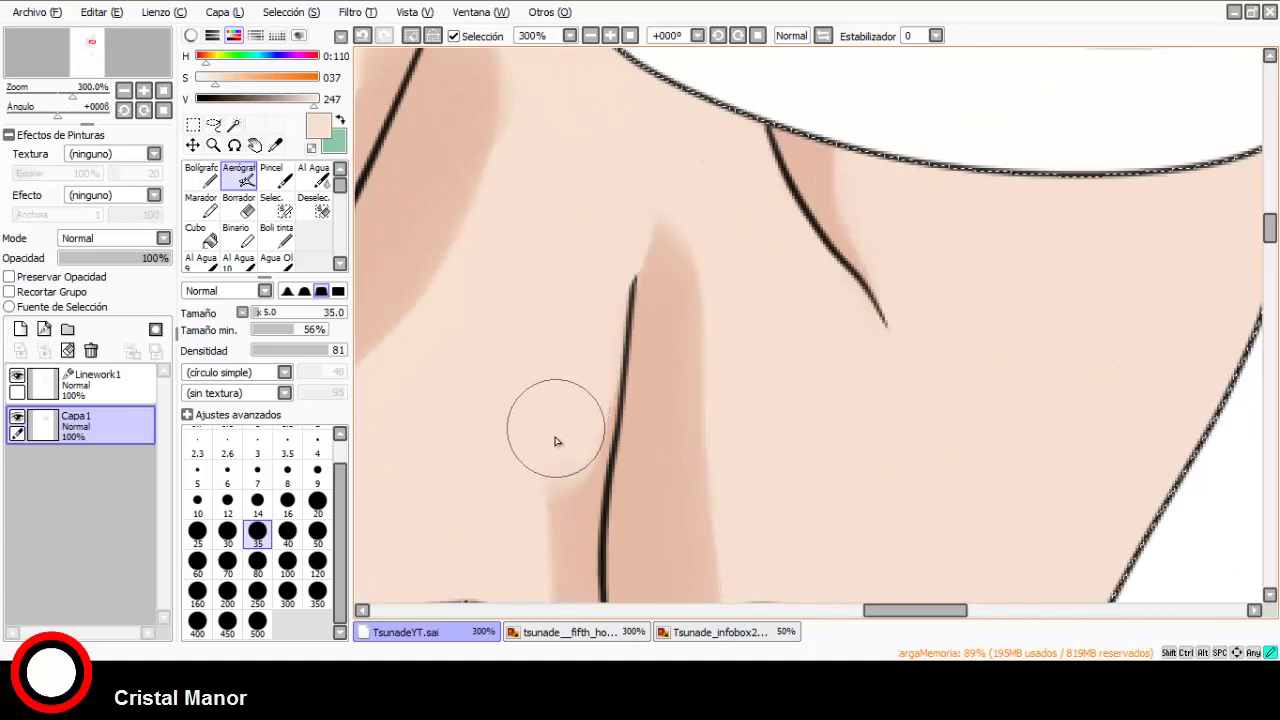
scroll(587, 244, down, 3)
scroll(613, 297, left, 1)
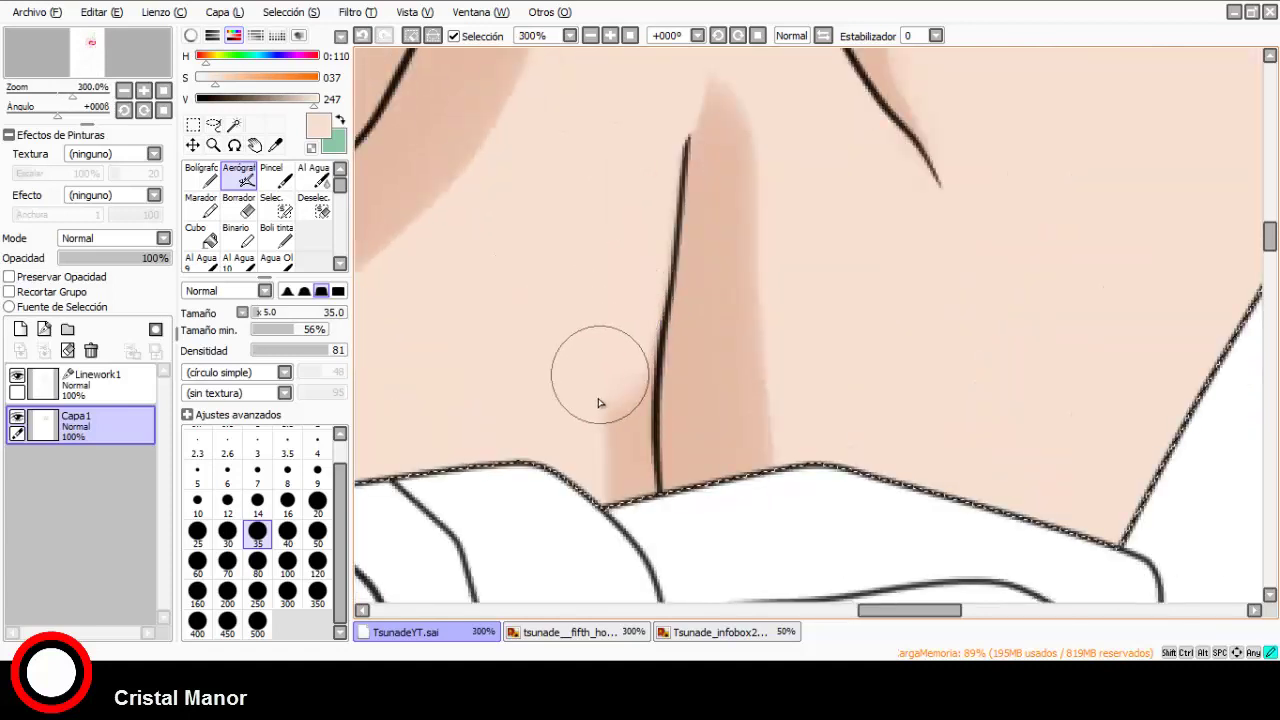
drag(741, 175, 757, 443)
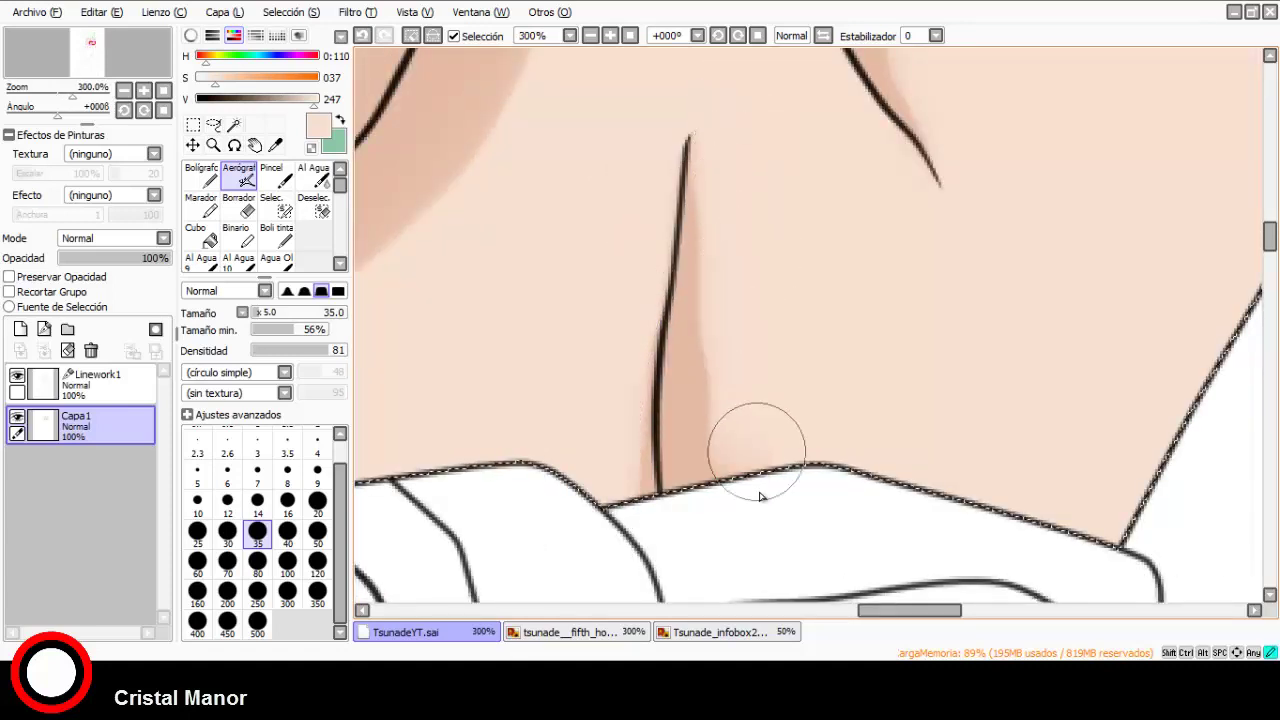
scroll(749, 280, down, 3)
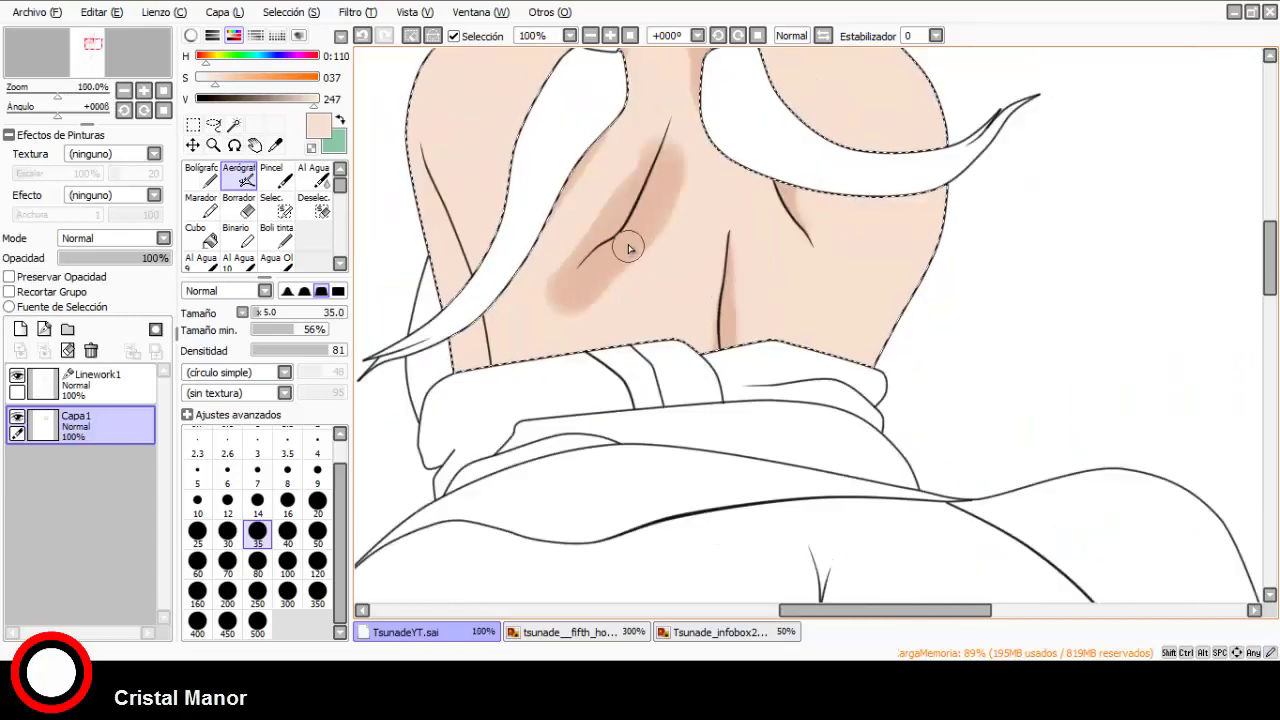
Trim the shadow around the left shoulder blade line with the light skin tone, keeping a narrow shape along the line's outer side.
scroll(629, 249, up, 3)
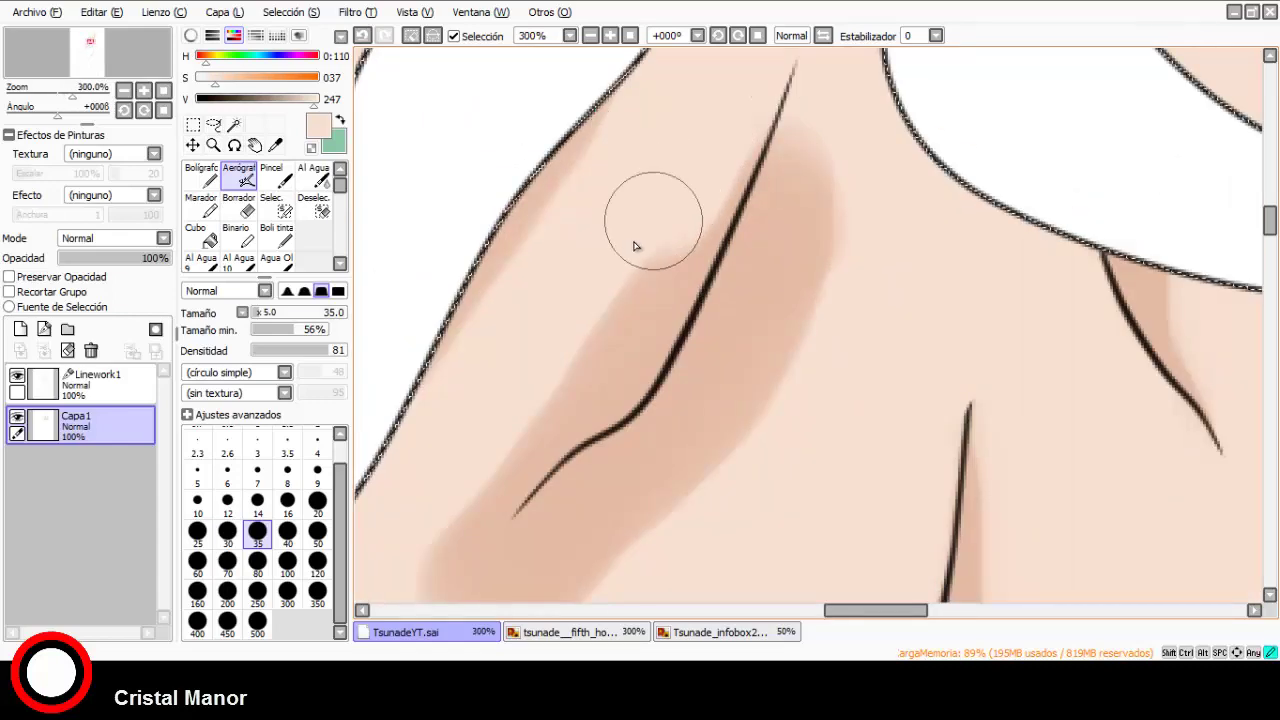
scroll(557, 257, down, 1)
scroll(577, 260, up, 2)
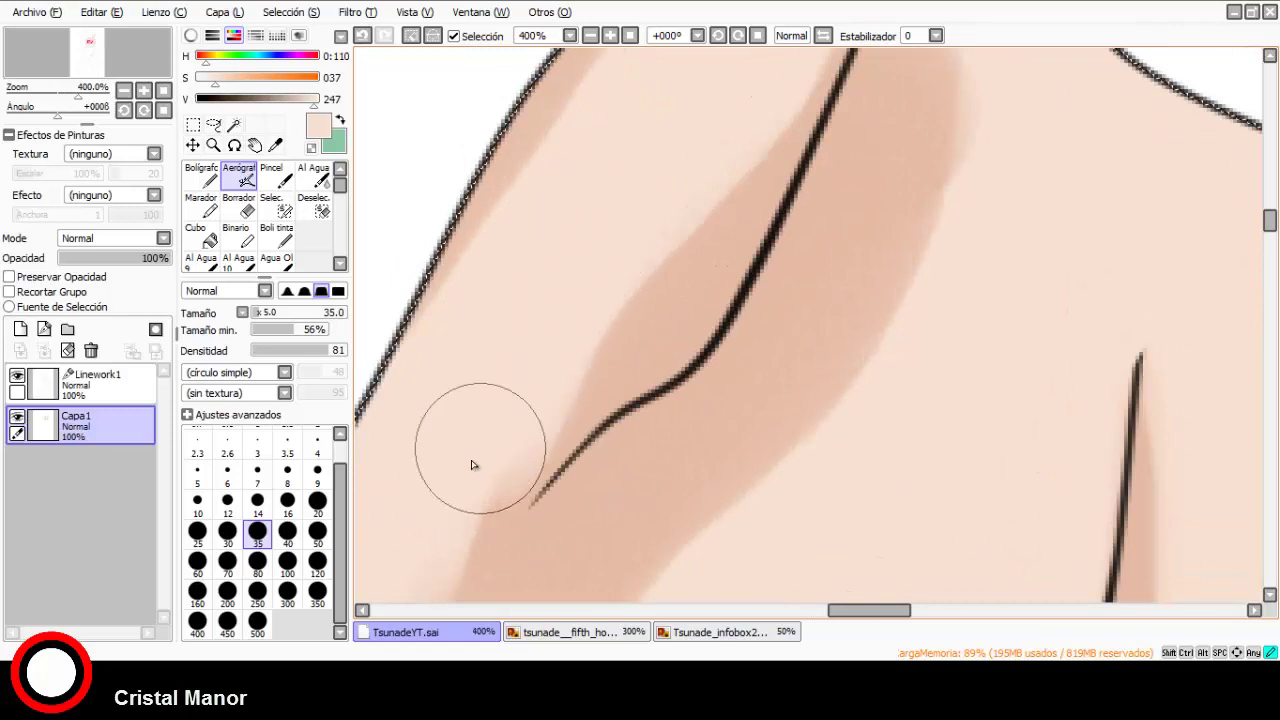
scroll(474, 465, down, 2)
scroll(526, 303, up, 1)
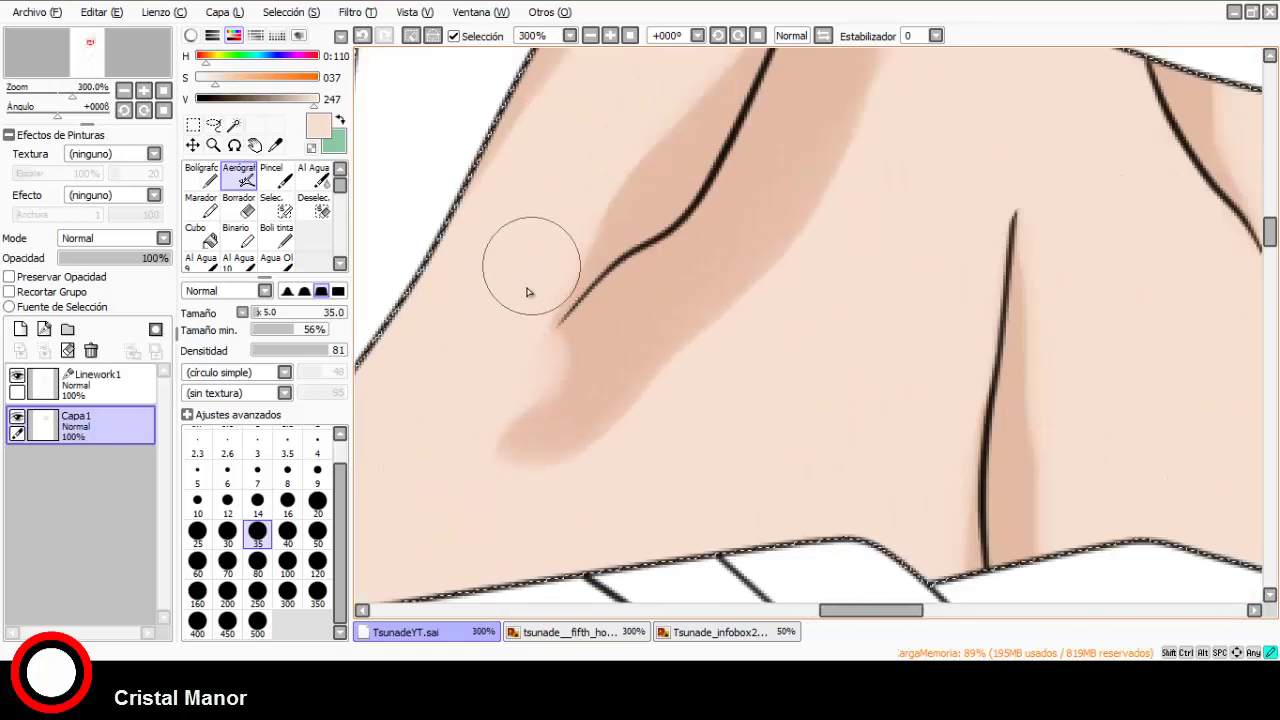
mouse_move(583, 382)
mouse_down()
mouse_move(662, 305)
mouse_move(749, 266)
mouse_move(662, 328)
mouse_move(660, 309)
mouse_move(612, 336)
mouse_move(574, 413)
mouse_move(600, 460)
mouse_up()
scroll(760, 230, down, 2)
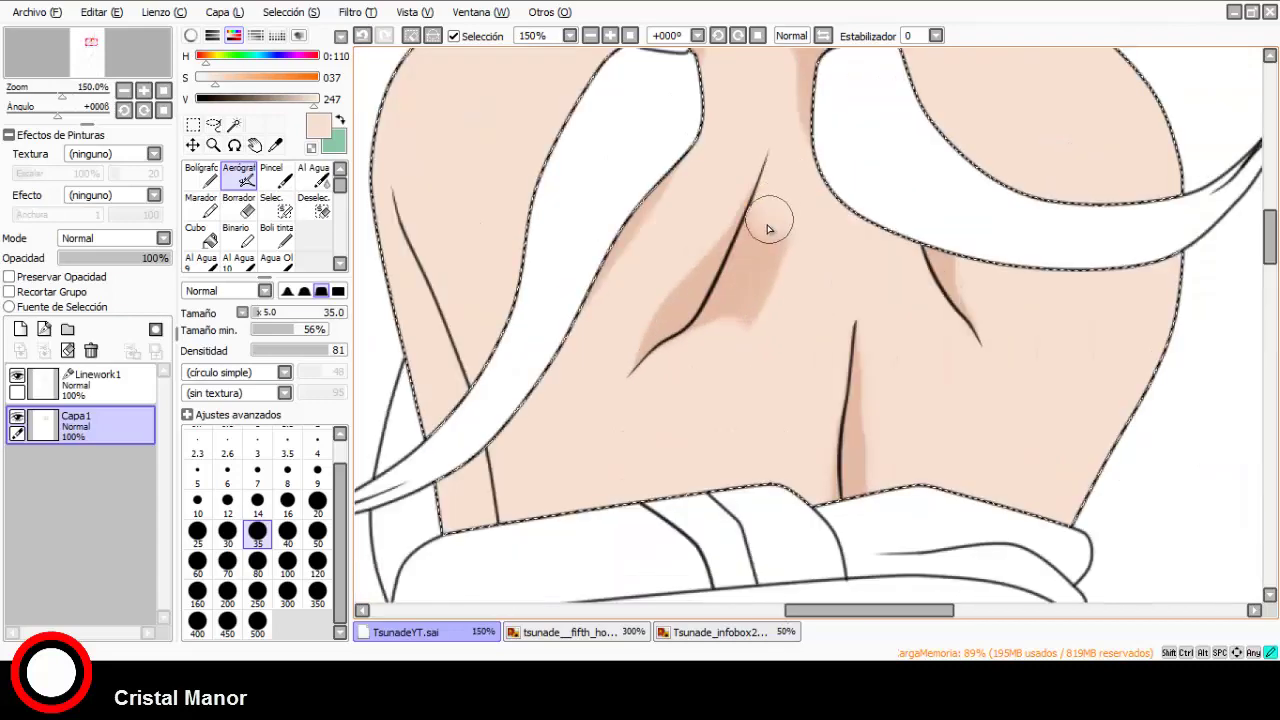
scroll(735, 346, up, 3)
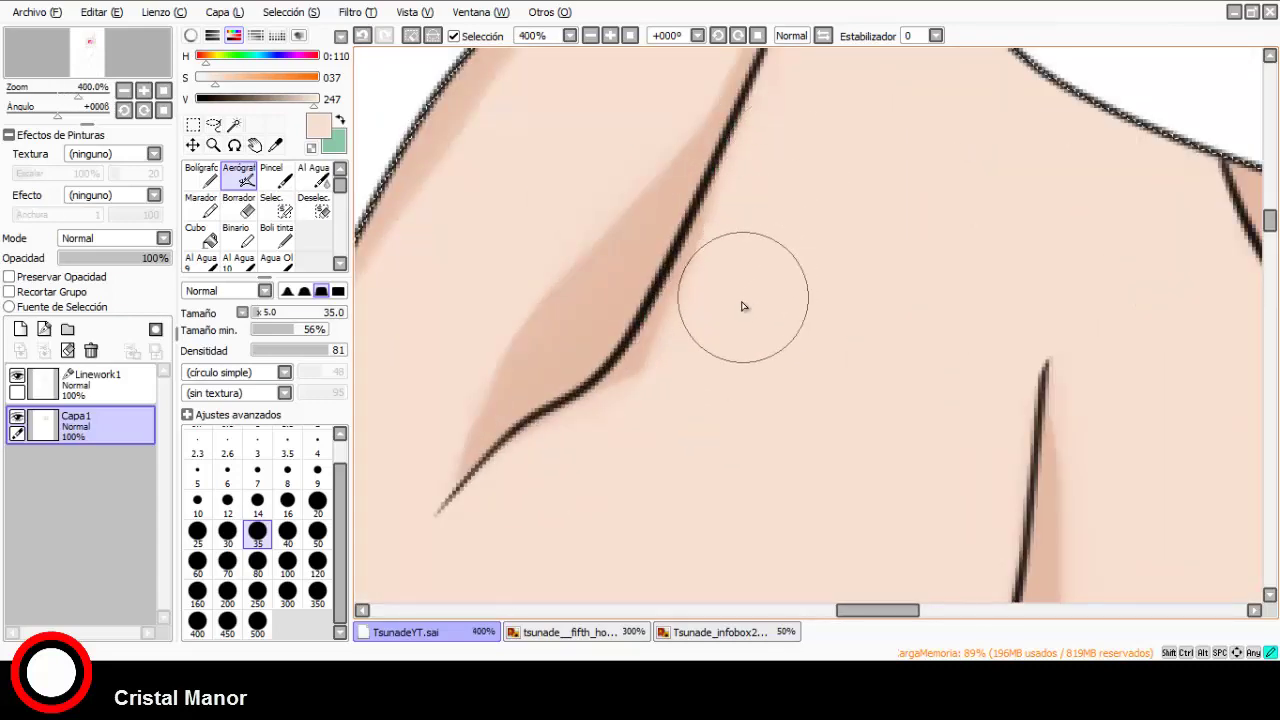
scroll(614, 466, down, 4)
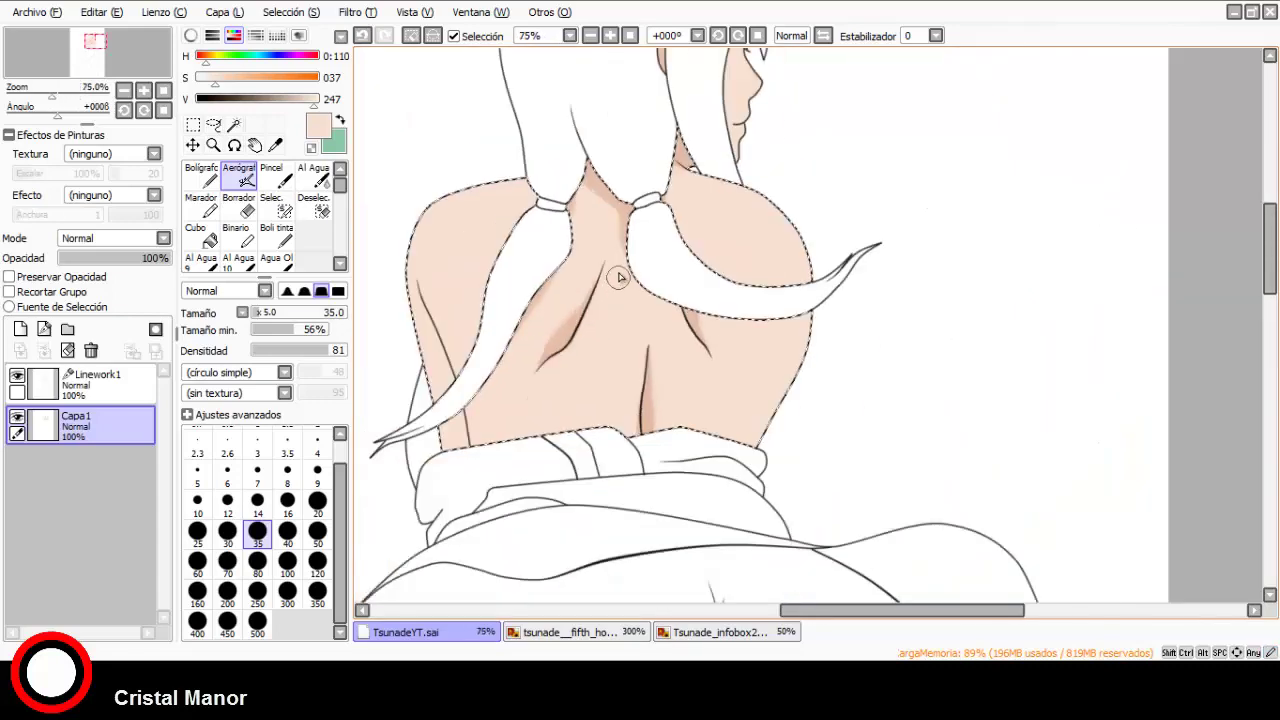
Sample the shadow tone, airbrush it on the nape beside the left pigtail and hair edge, and clear the selection.
scroll(537, 215, up, 1)
alt+click(473, 175)
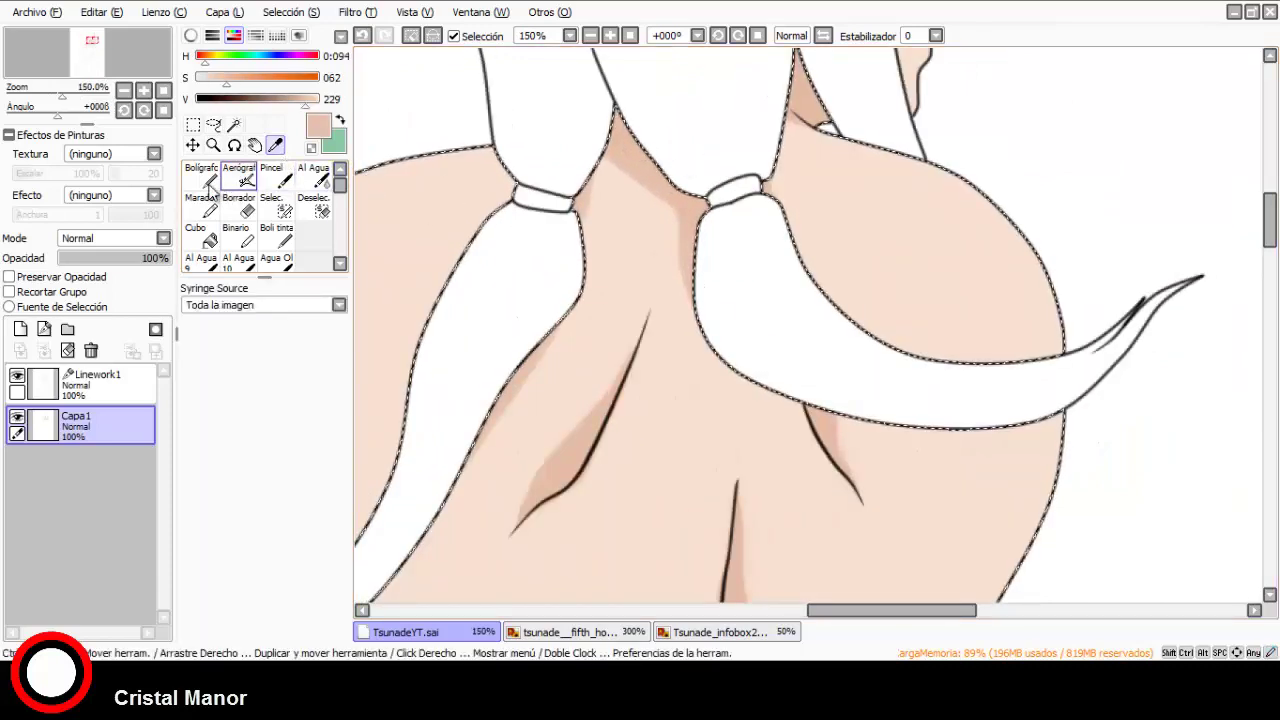
scroll(577, 126, up, 3)
drag(680, 180, 530, 430)
drag(645, 200, 590, 280)
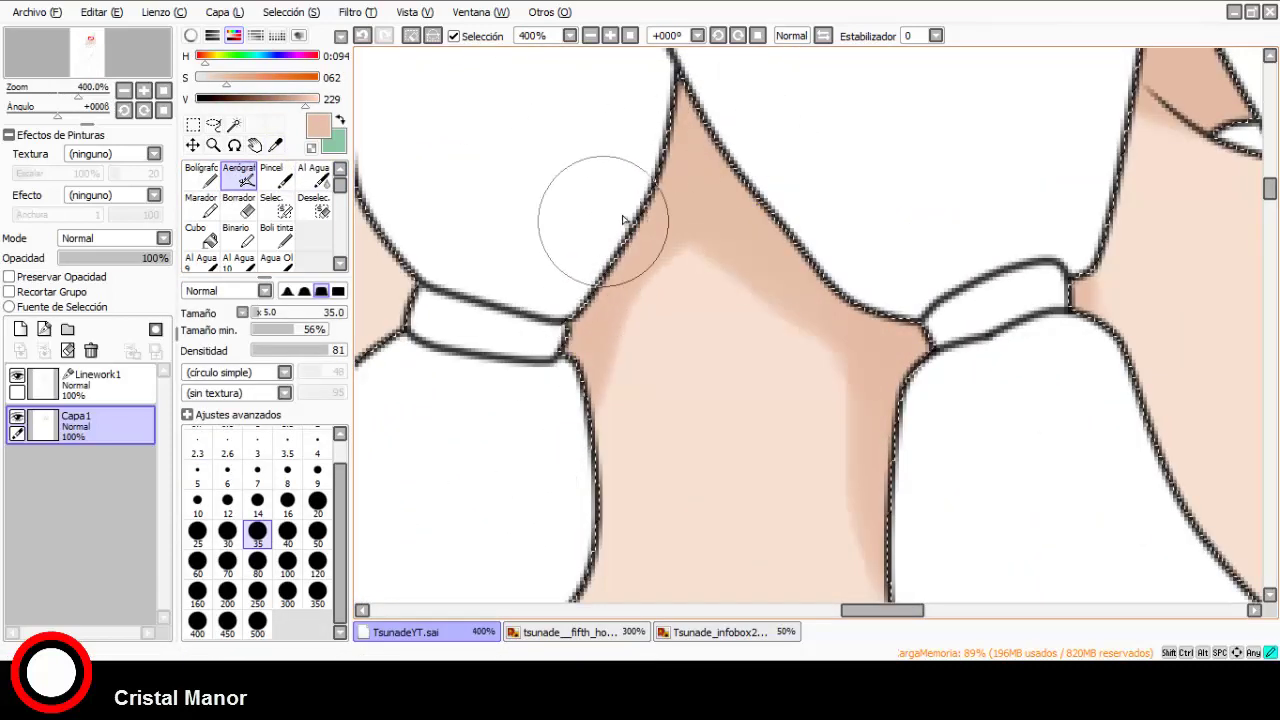
scroll(872, 222, down, 6)
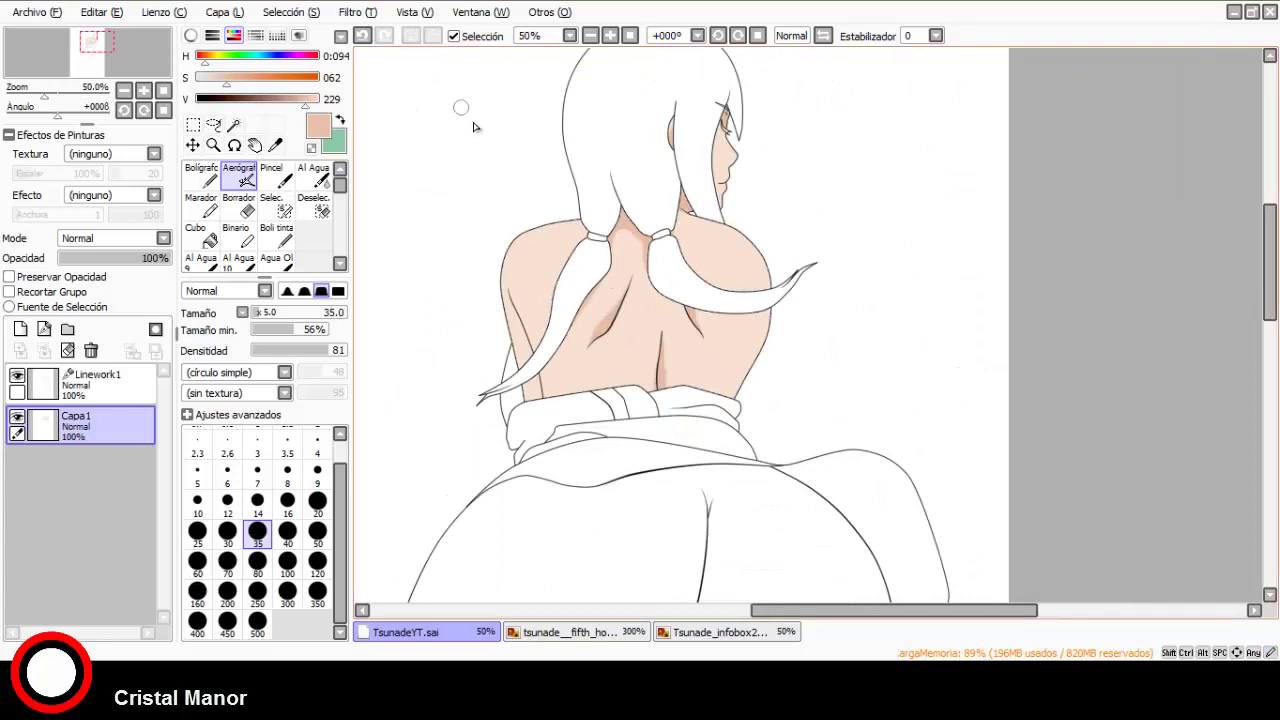
Select the left arm areas from Linework1, airbrush size 70 shadows along the arm's inner side on Capa1, and clear the selection.
scroll(475, 127, down, 1)
click(100, 380)
click(276, 205)
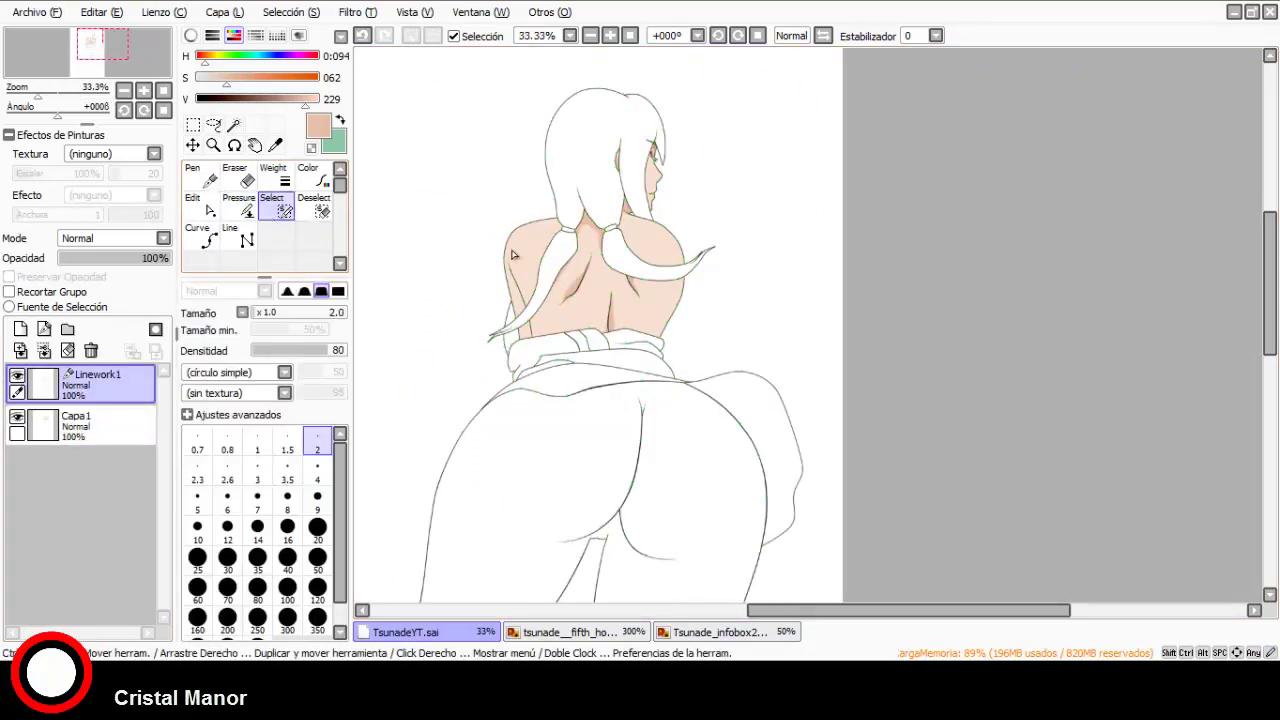
scroll(512, 254, up, 4)
click(233, 125)
click(586, 325)
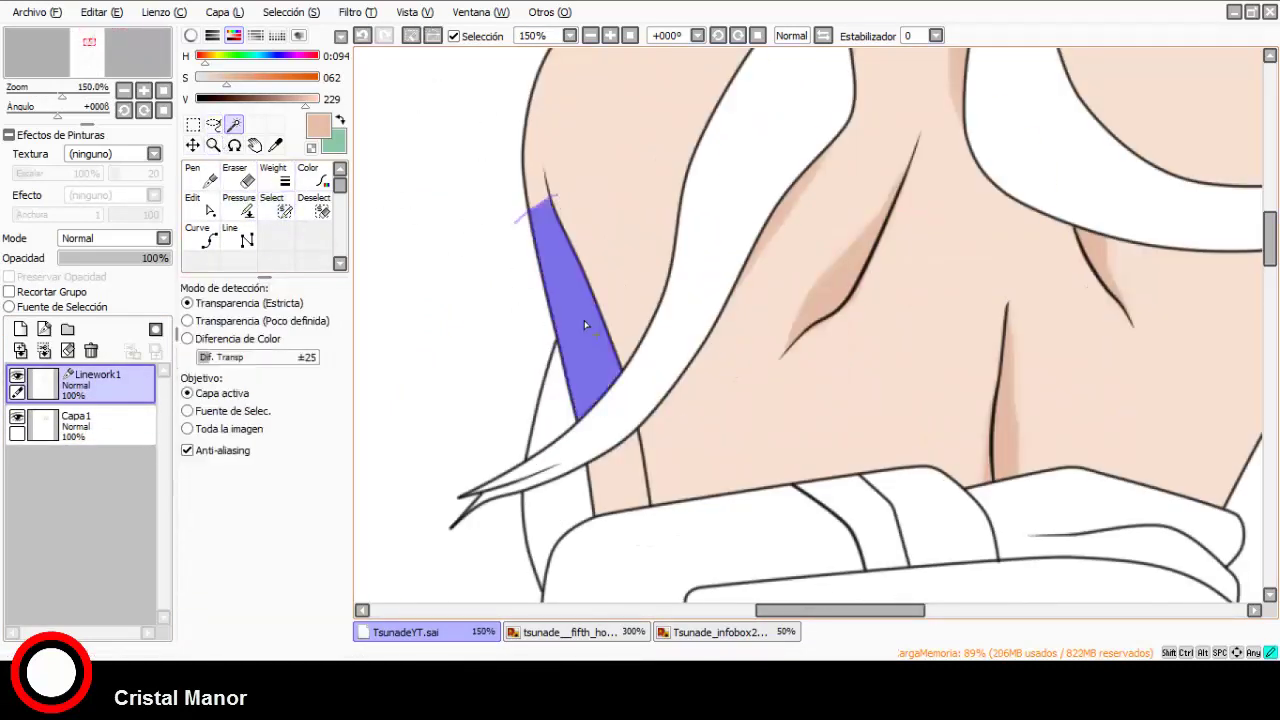
click(100, 425)
click(239, 176)
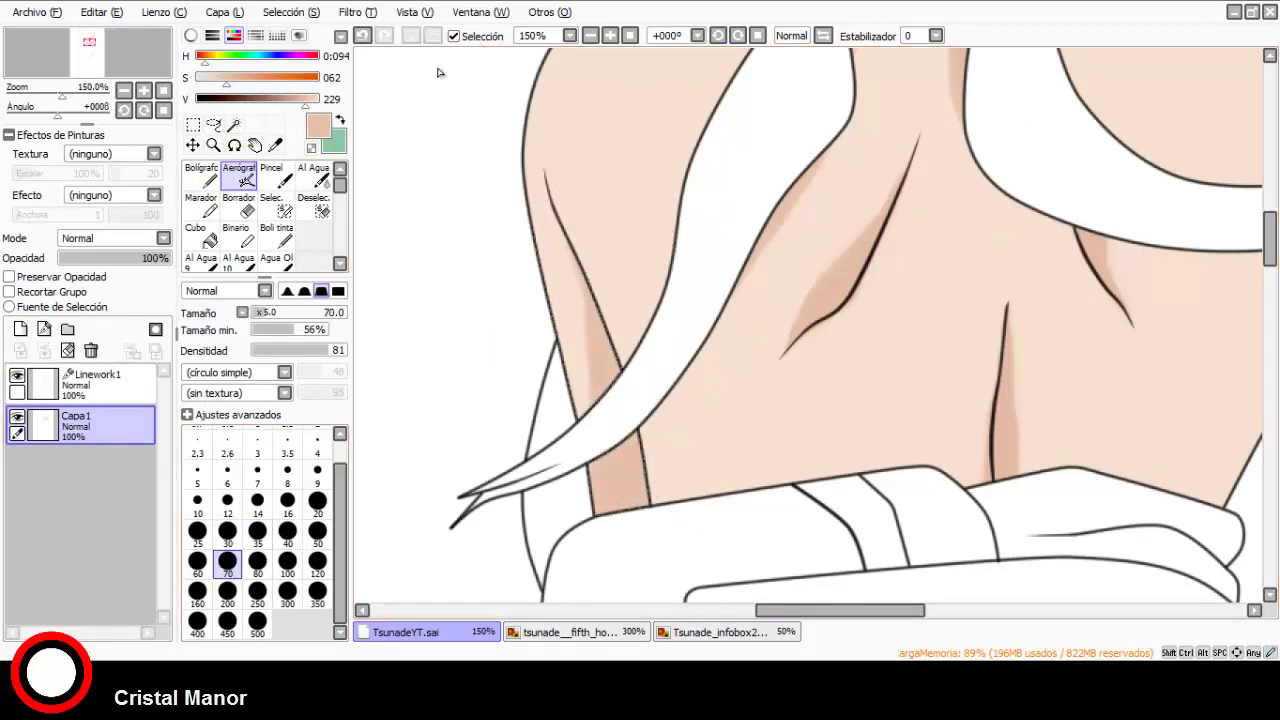
scroll(437, 72, down, 3)
Select the forearm areas above and below the pigtail tip from Linework1 and fill them with the shadow tone on Capa1.
click(100, 380)
scroll(603, 403, up, 4)
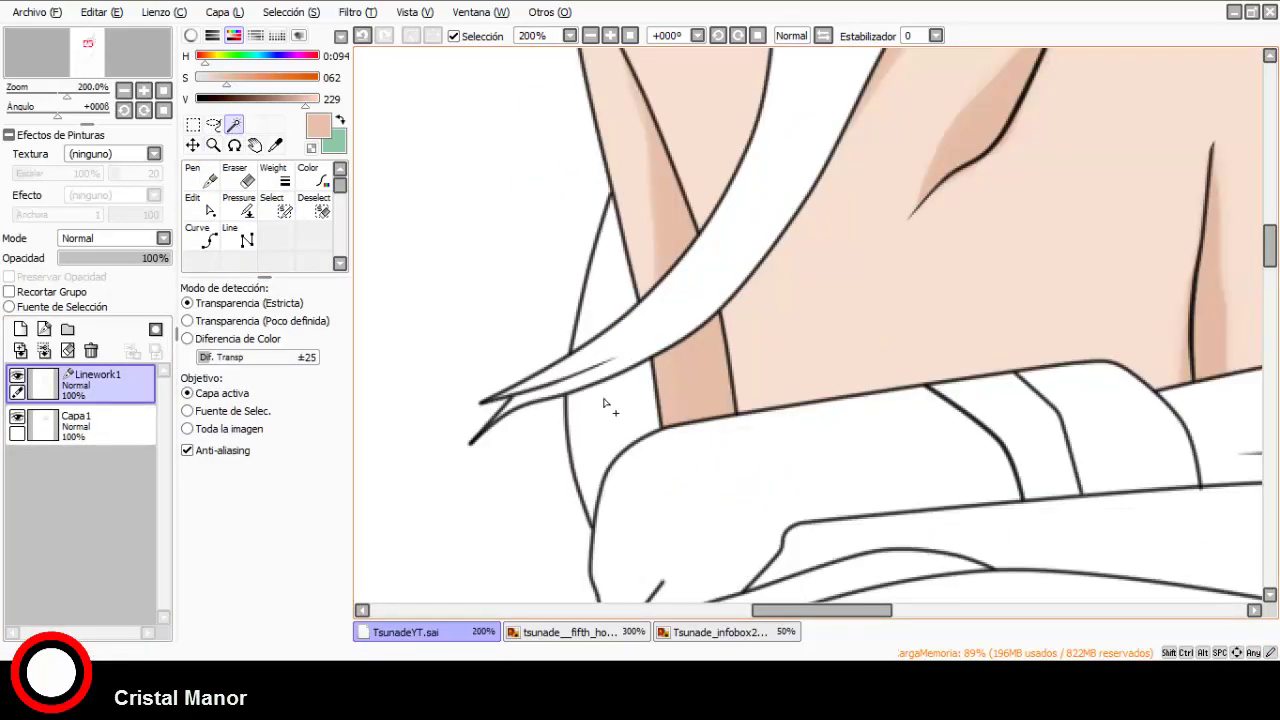
click(603, 403)
scroll(532, 251, up, 2)
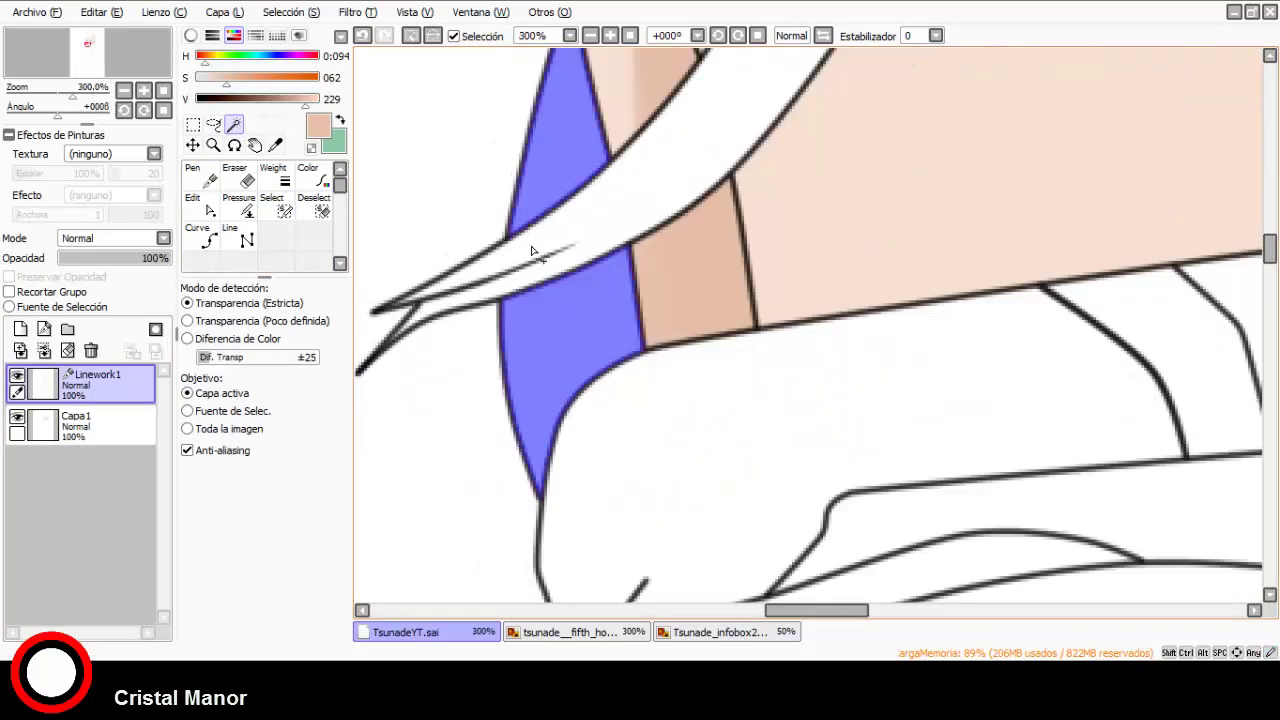
scroll(532, 251, down, 3)
click(100, 425)
click(199, 237)
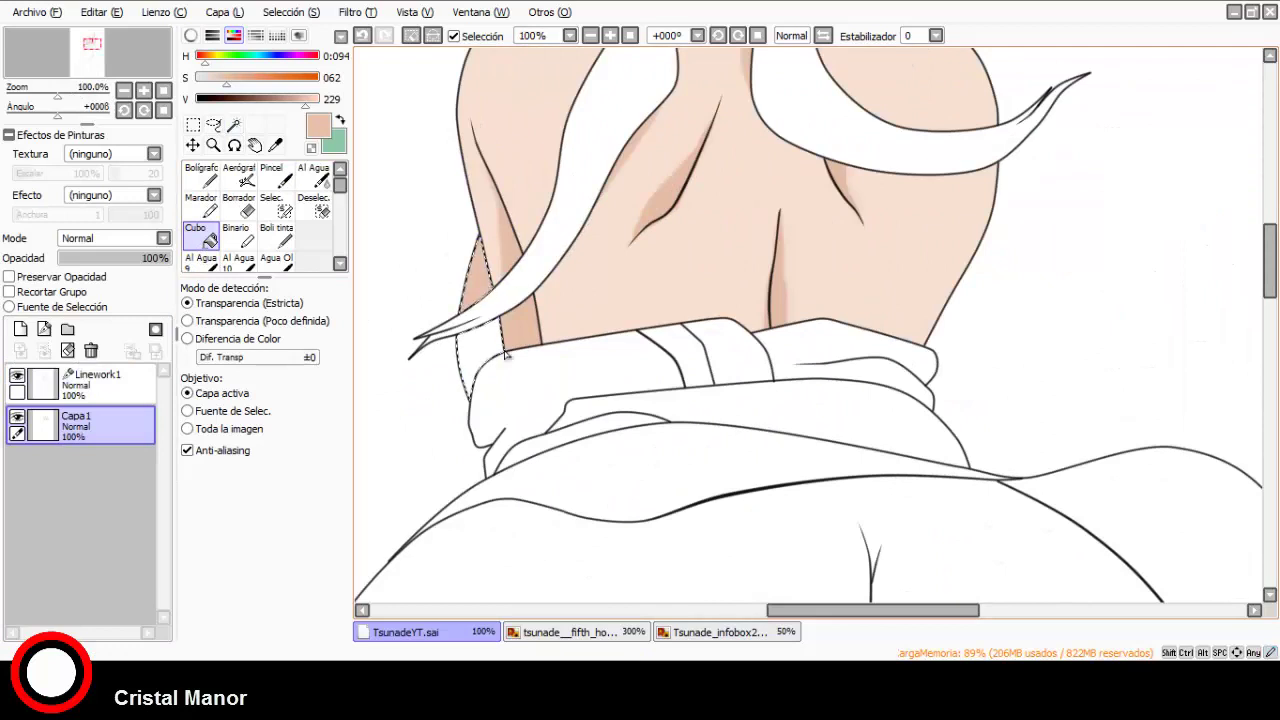
Sample the light skin tone, touch up the forearm's outer edge with the size 70 airbrush, and clear the selection.
click(239, 175)
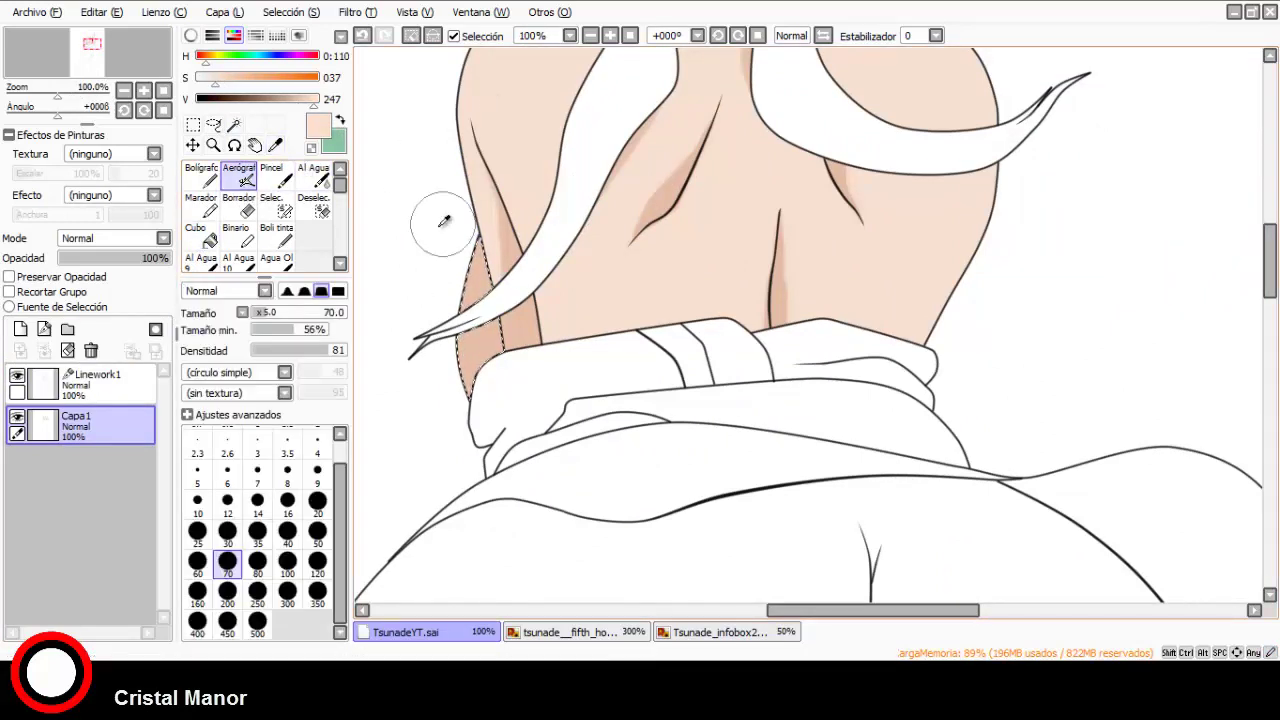
scroll(414, 264, up, 2)
click(275, 146)
click(617, 106)
scroll(650, 130, down, 3)
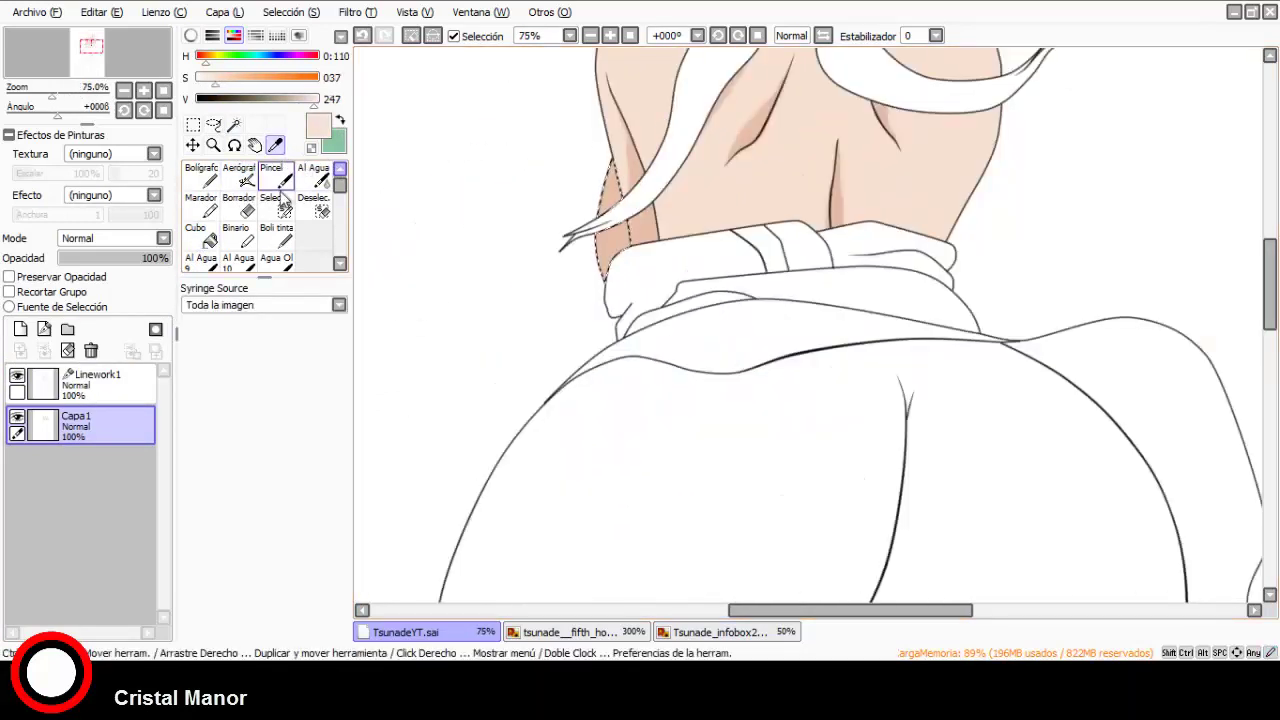
click(243, 178)
scroll(612, 180, up, 2)
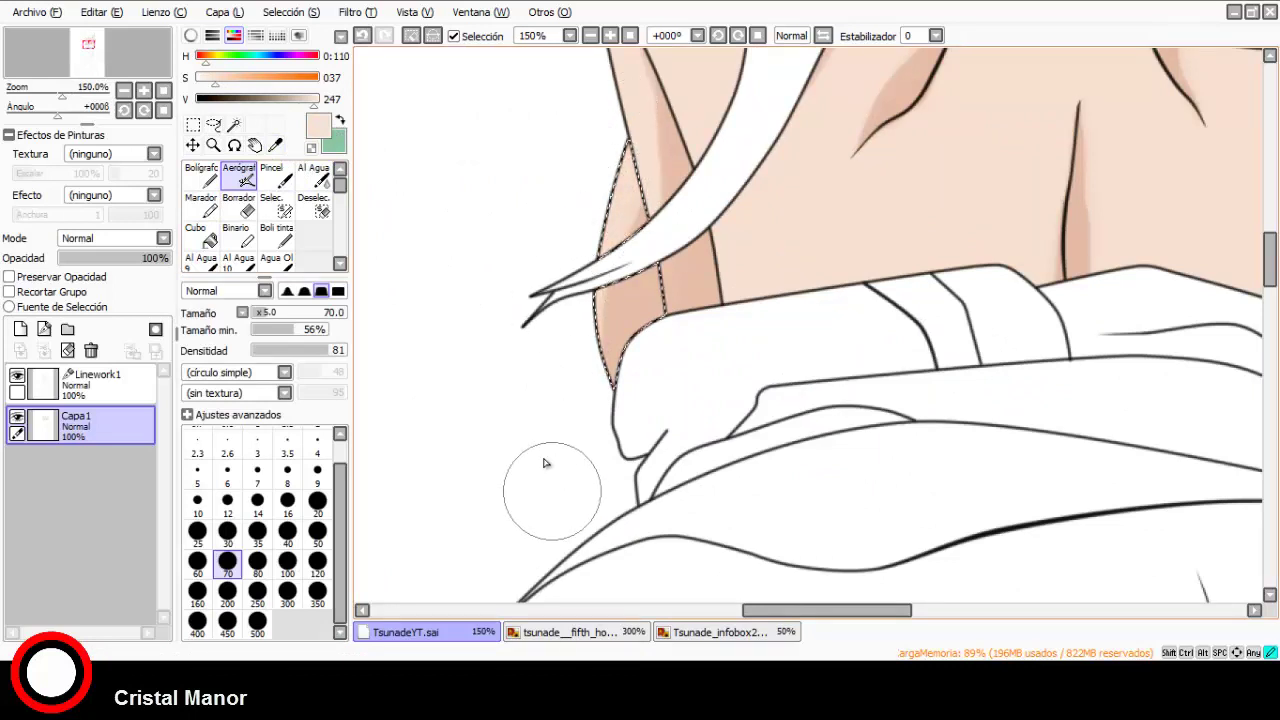
scroll(527, 293, down, 5)
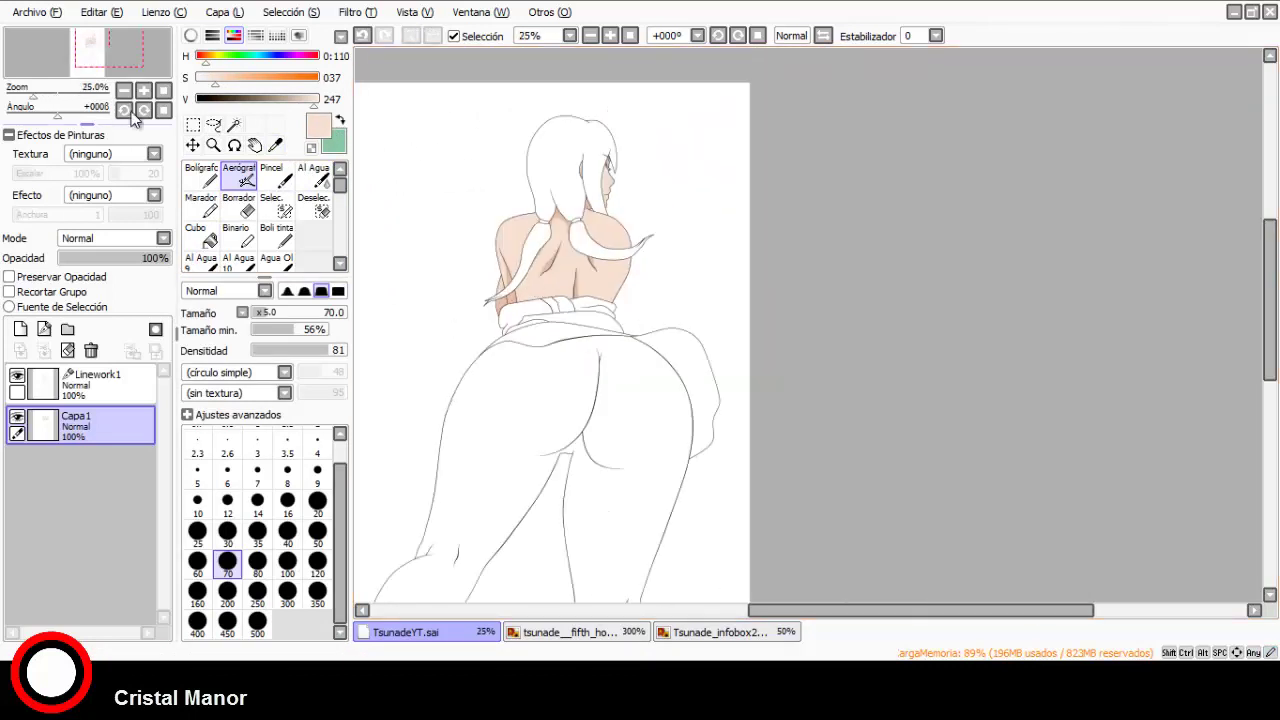
Select the hips and both legs with the magic wand on Linework1.
click(234, 124)
click(100, 384)
scroll(775, 135, down, 2)
scroll(588, 371, up, 1)
click(588, 371)
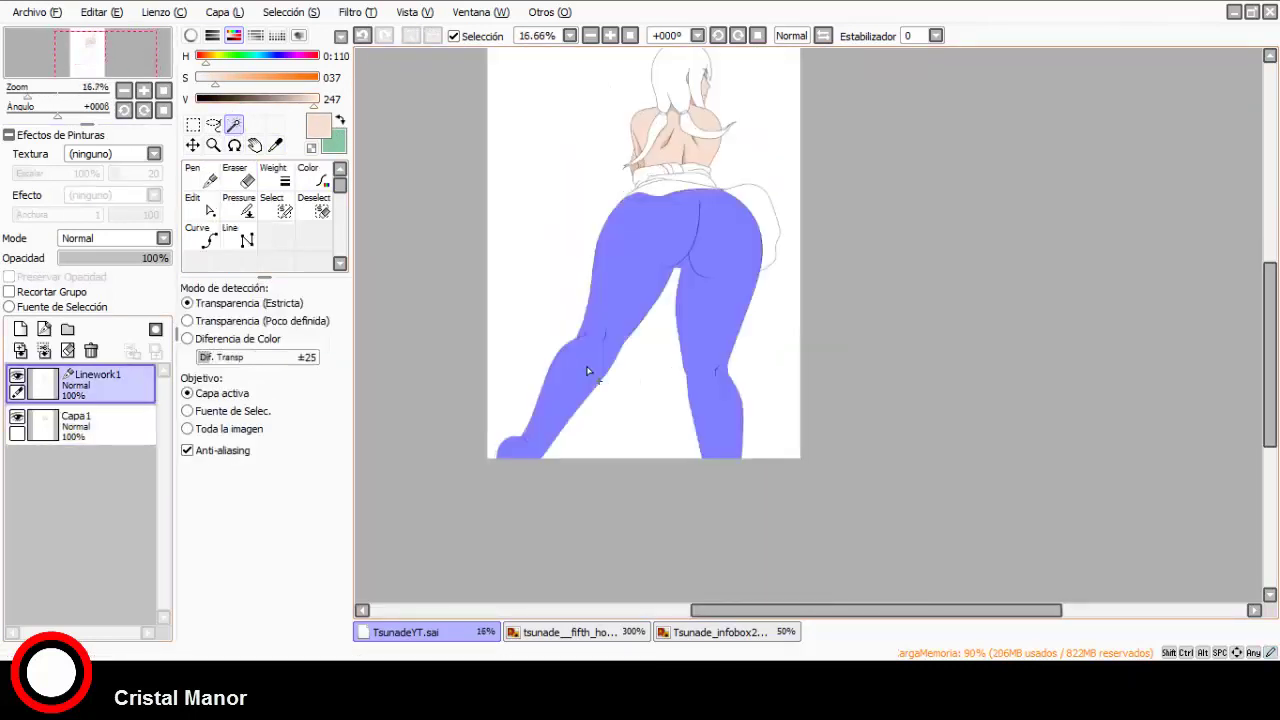
Examine the leg selection's edges, the knees, the buttock lines and the waistband linework for gaps or stray ends.
scroll(586, 334, up, 7)
scroll(739, 287, down, 6)
scroll(668, 414, up, 6)
scroll(545, 419, down, 5)
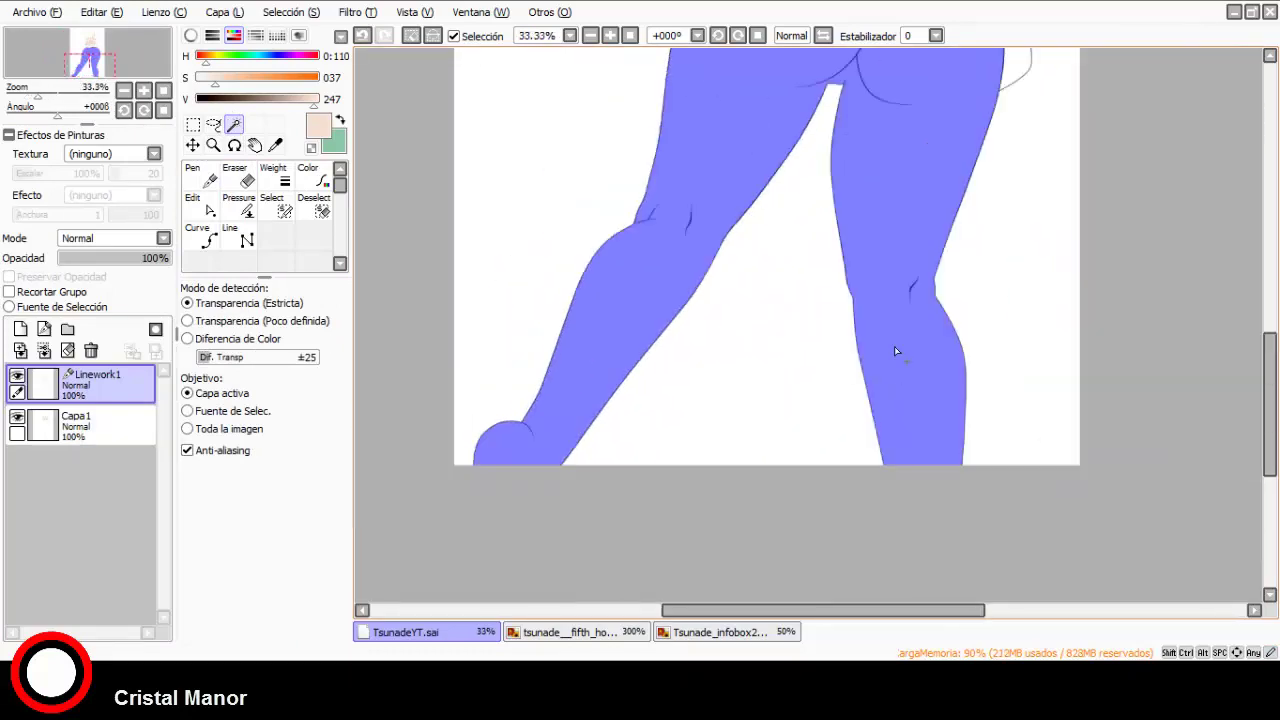
scroll(894, 351, up, 2)
scroll(894, 351, down, 2)
scroll(731, 289, up, 4)
scroll(757, 365, down, 4)
scroll(840, 305, up, 5)
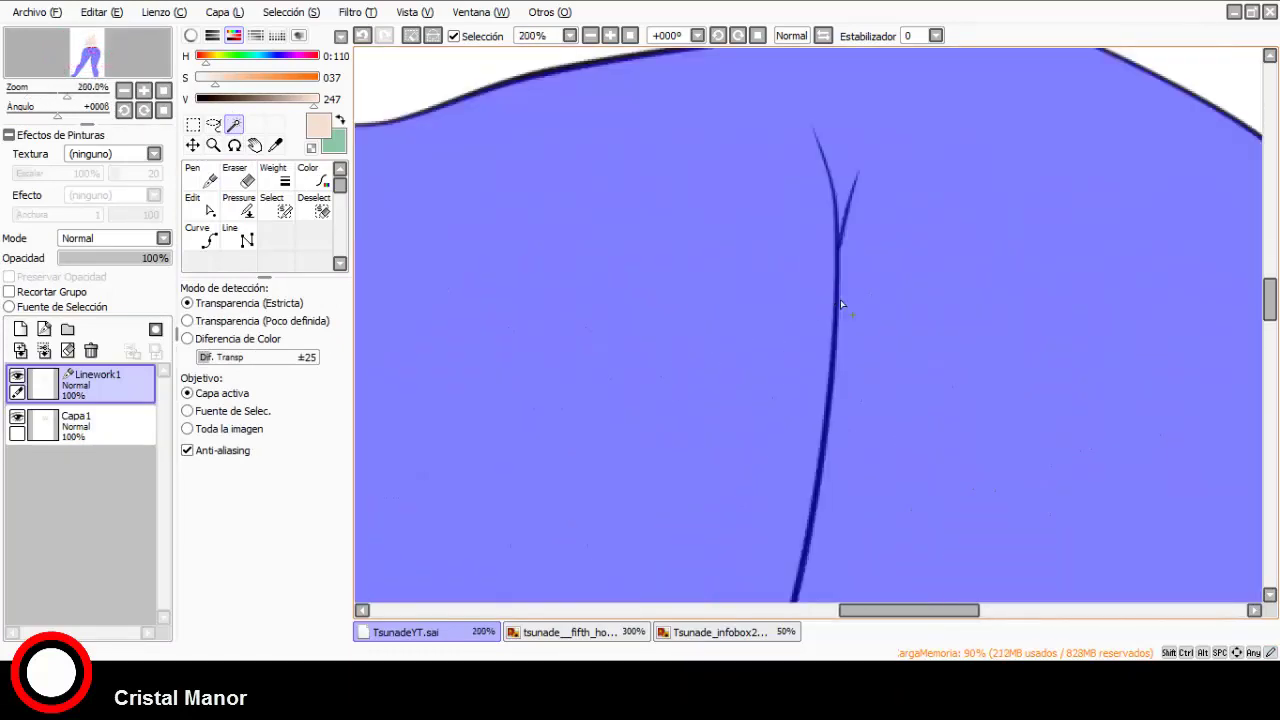
scroll(840, 305, down, 2)
scroll(709, 289, up, 1)
scroll(691, 263, down, 1)
scroll(708, 206, up, 2)
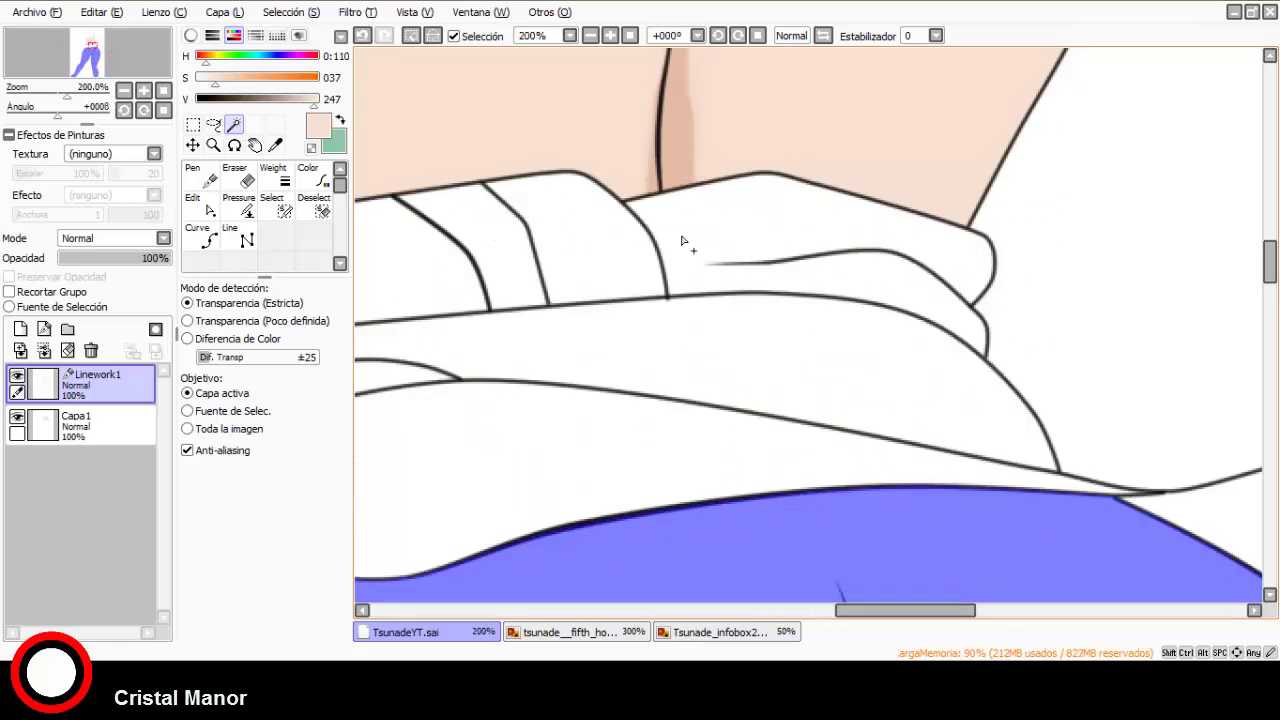
scroll(681, 241, down, 1)
Adjust the end of the waistband's fold line where it meets the lower edge, using the linework Edit tool.
click(199, 205)
scroll(632, 297, up, 5)
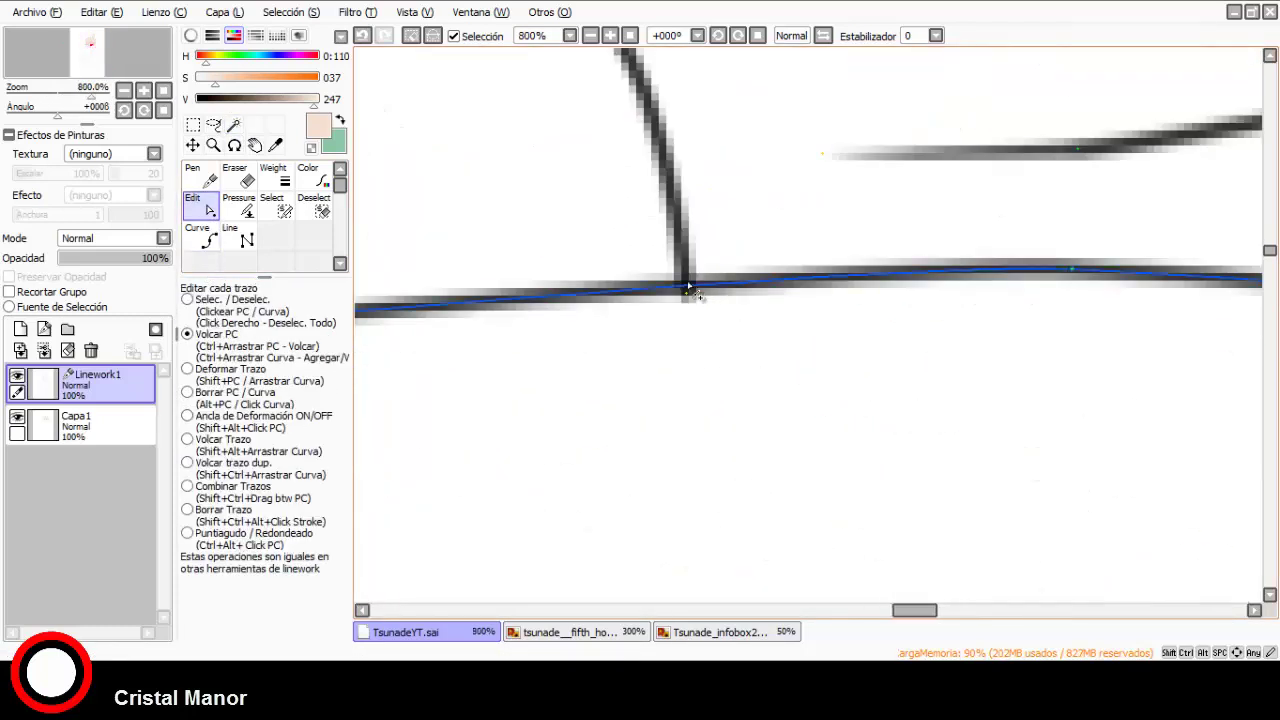
scroll(657, 322, down, 5)
Sample the shadow skin tone and fill the selected hips and legs with it on Capa1.
key(alt)
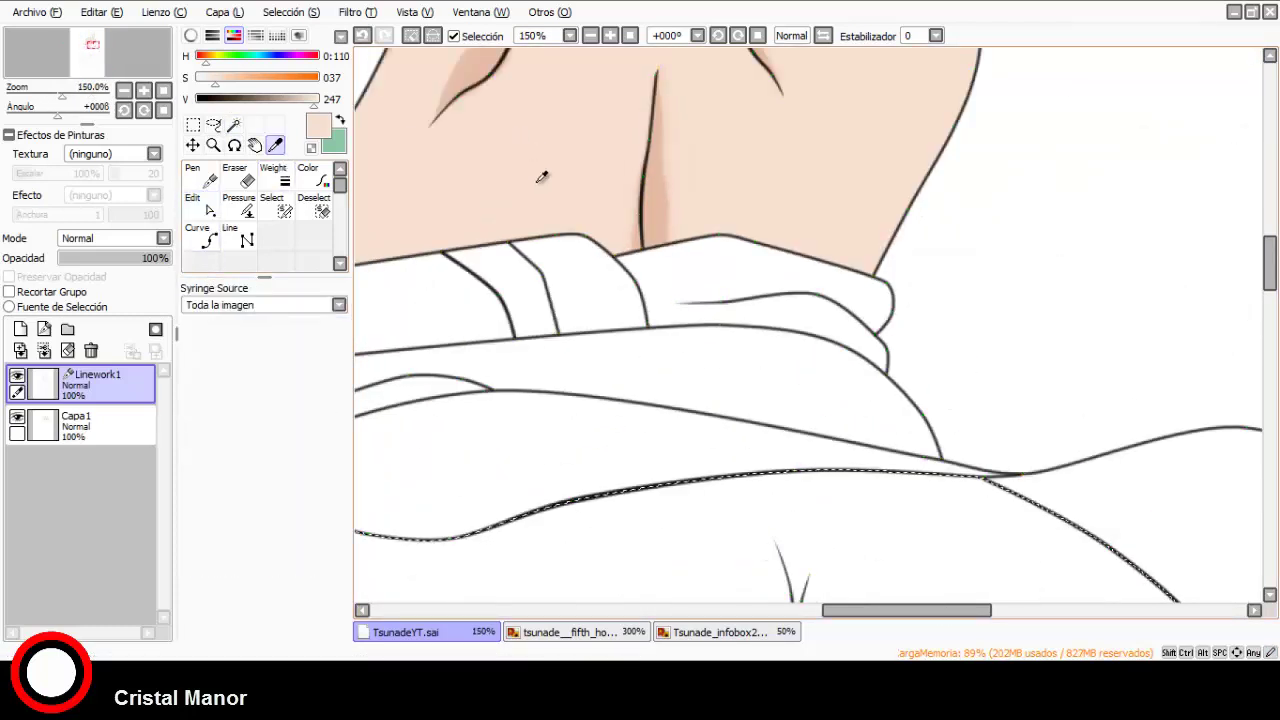
scroll(654, 208, down, 5)
click(117, 425)
click(200, 236)
click(591, 264)
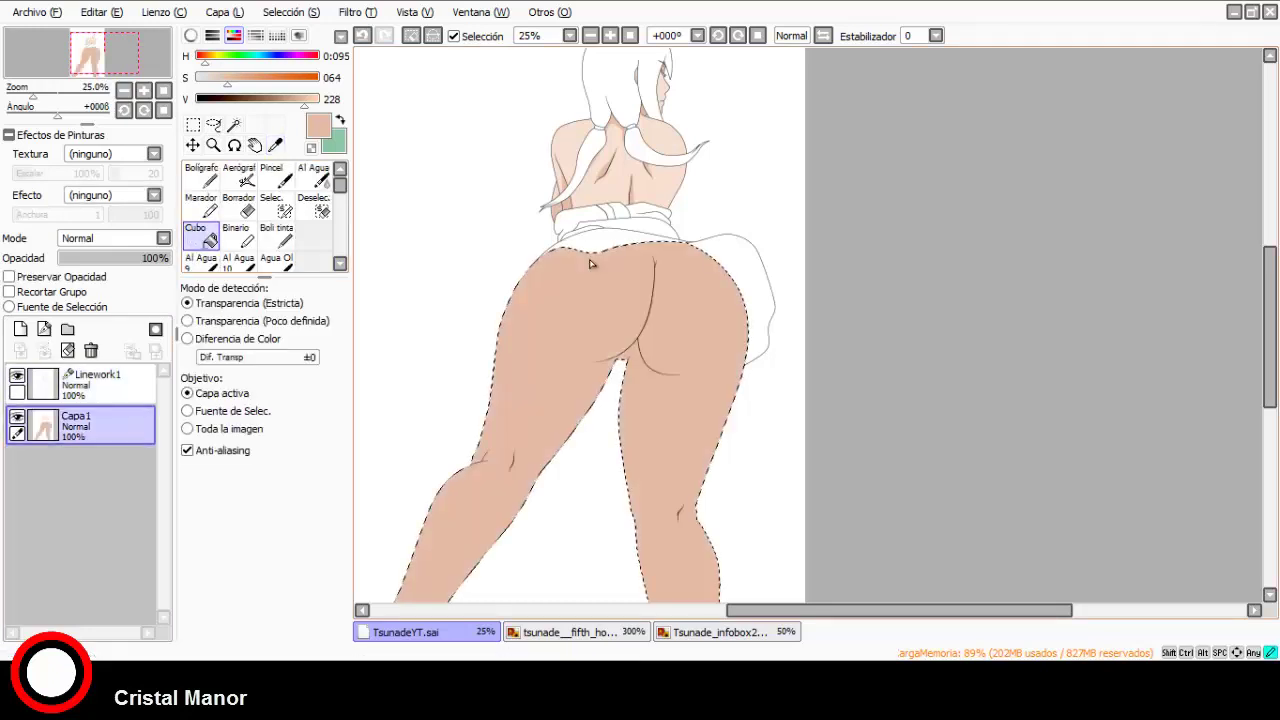
Sample the back's light skin tone and airbrush it over the left buttock at size 250.
click(275, 145)
scroll(632, 152, up, 2)
click(643, 149)
click(239, 176)
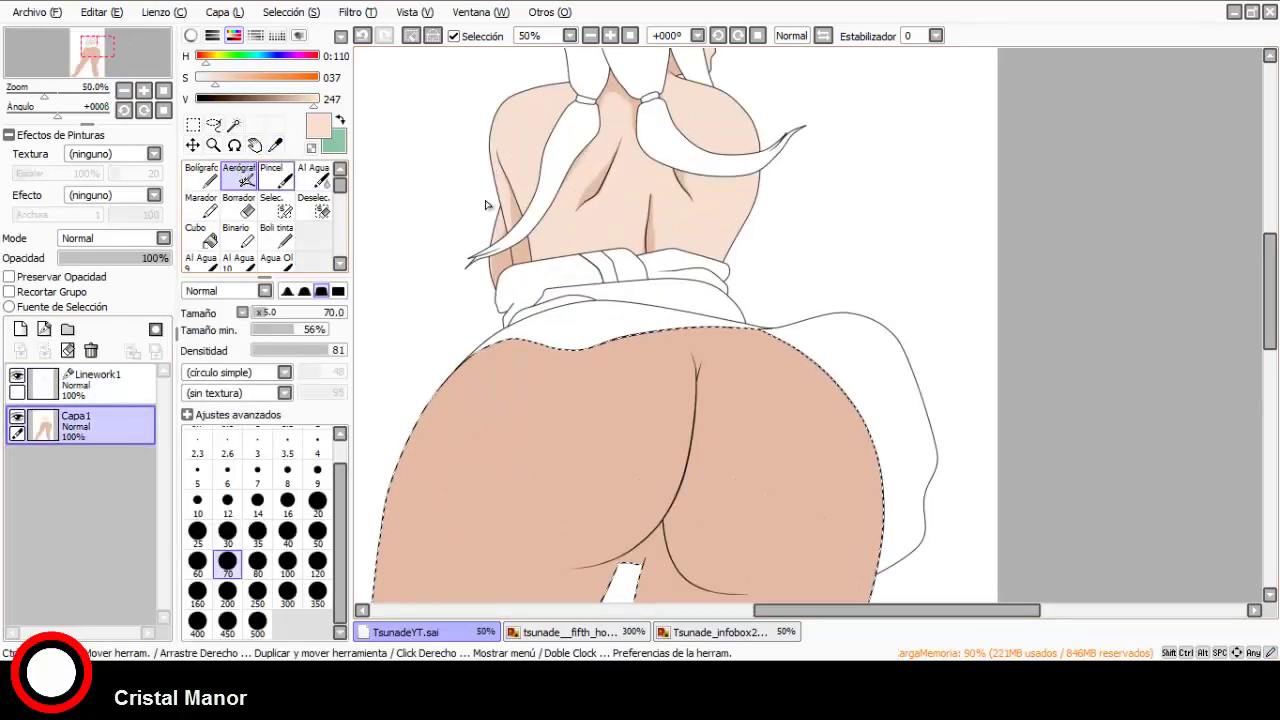
scroll(740, 220, down, 2)
click(257, 592)
scroll(757, 283, up, 2)
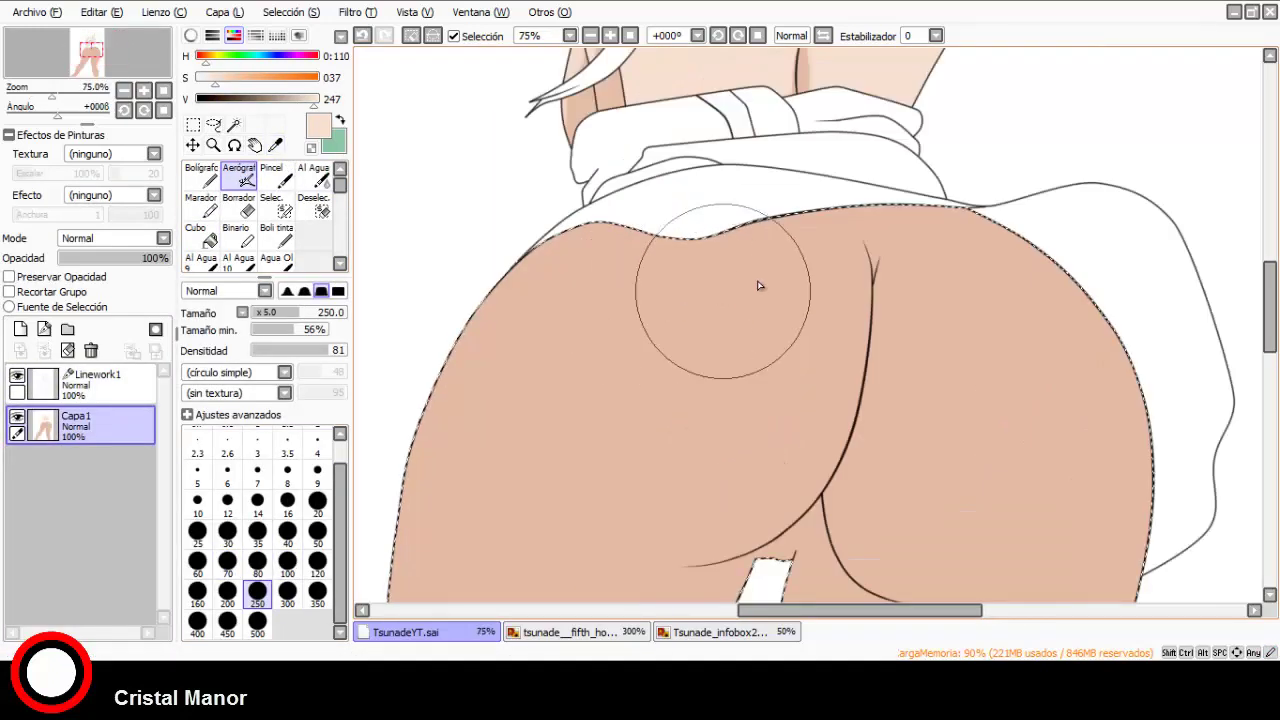
mouse_move(771, 271)
mouse_down()
mouse_move(760, 394)
mouse_move(731, 437)
mouse_move(701, 467)
mouse_move(593, 488)
mouse_move(789, 362)
mouse_move(769, 322)
mouse_move(737, 457)
mouse_move(647, 500)
mouse_up()
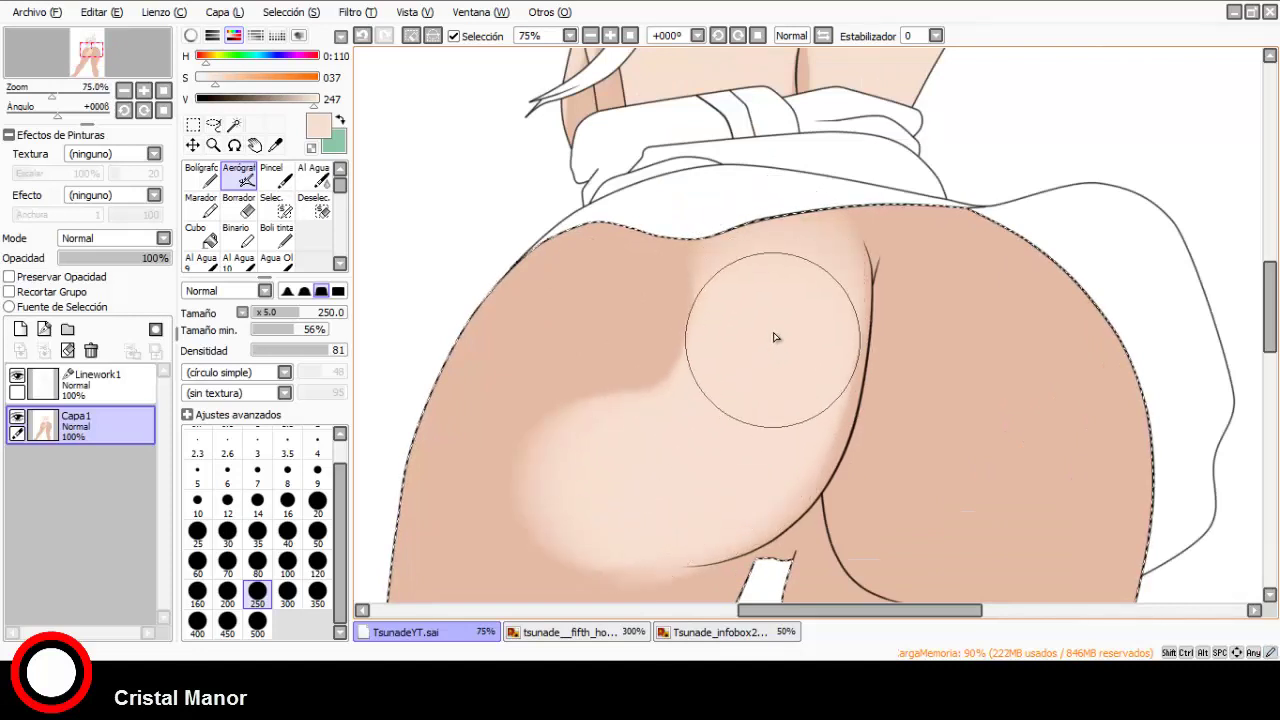
mouse_move(760, 402)
mouse_down()
mouse_move(752, 439)
mouse_move(643, 407)
mouse_move(692, 340)
mouse_move(666, 383)
mouse_move(731, 319)
mouse_move(644, 300)
mouse_move(559, 381)
mouse_move(586, 316)
mouse_move(523, 489)
mouse_up()
Sample the shadow skin tone and airbrush it along the lower edge of the left buttock at size 250.
scroll(523, 489, down, 3)
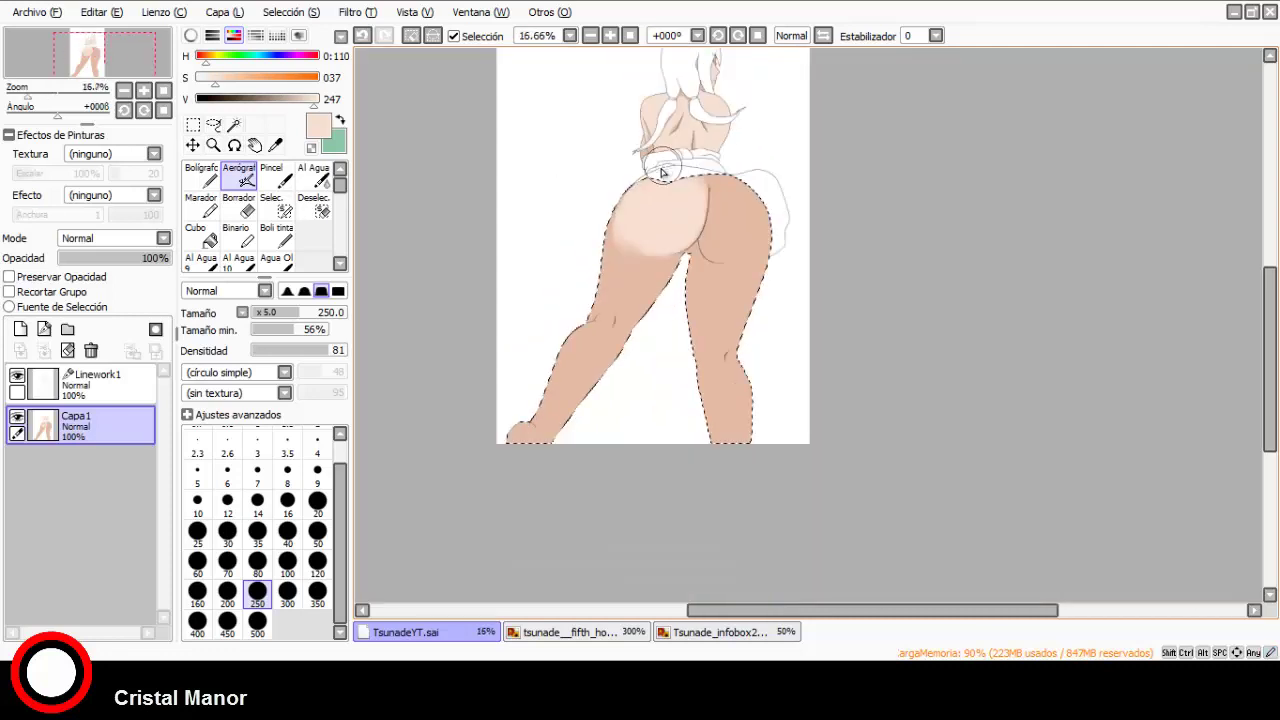
scroll(628, 277, up, 3)
click(276, 146)
click(429, 271)
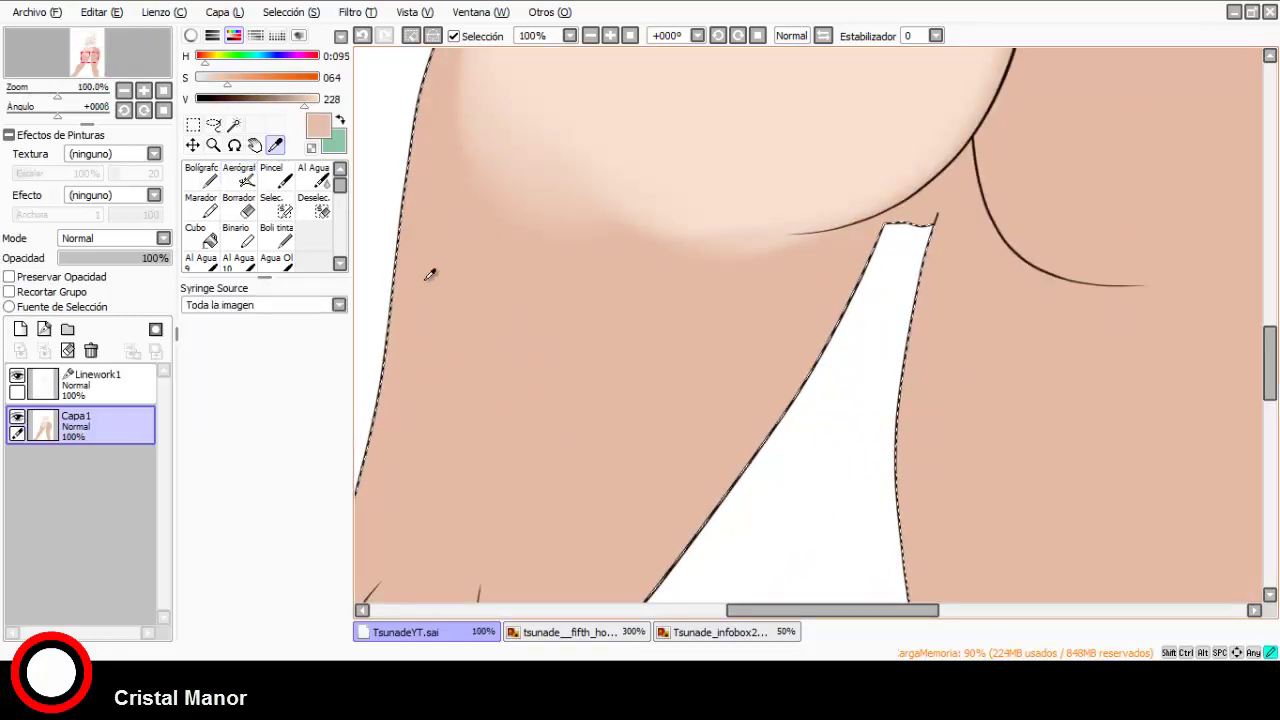
click(238, 175)
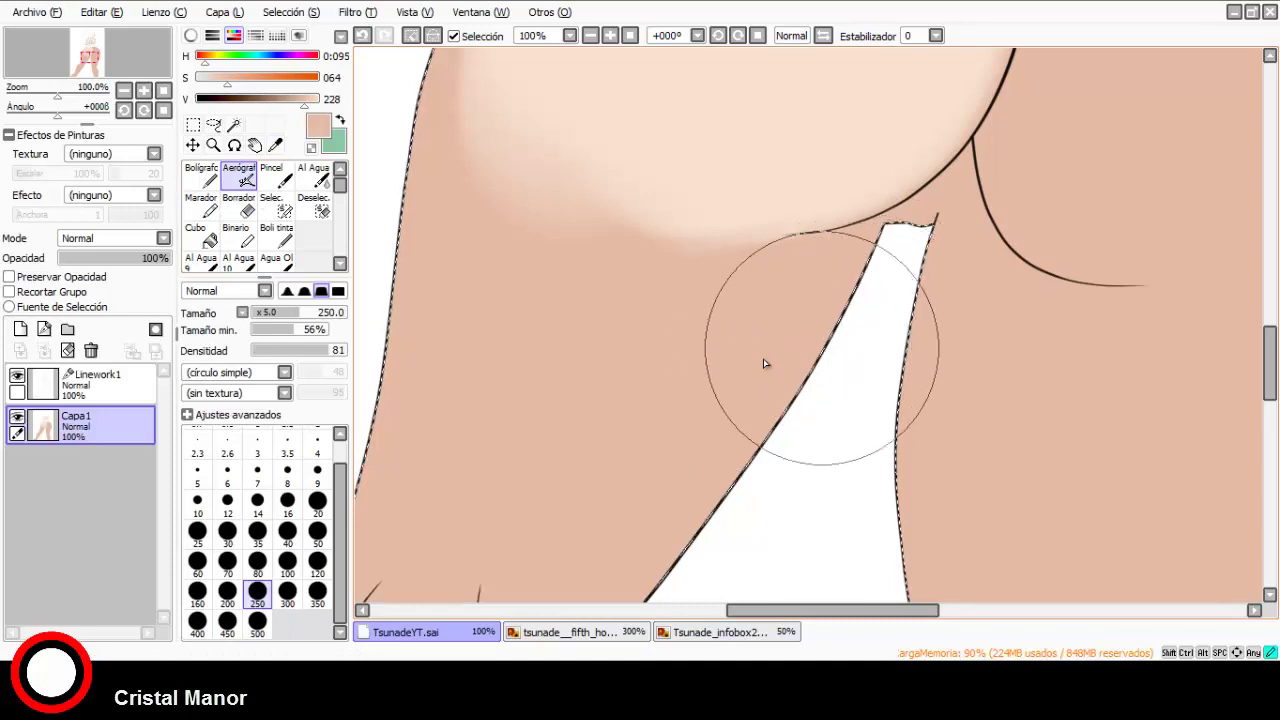
scroll(544, 331, down, 2)
Sample the light skin tone and airbrush it from the left buttock down the left thigh at size 250.
click(275, 146)
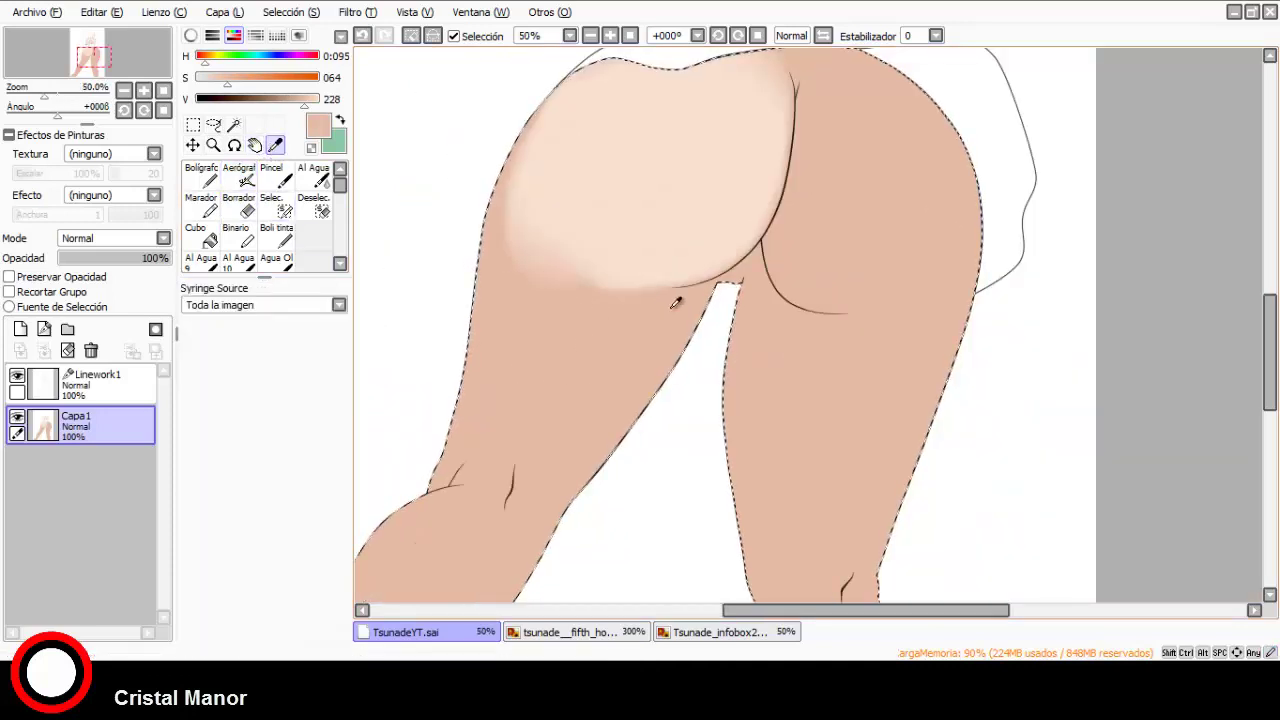
scroll(692, 298, down, 3)
scroll(740, 183, up, 2)
click(540, 370)
click(238, 175)
scroll(586, 329, up, 1)
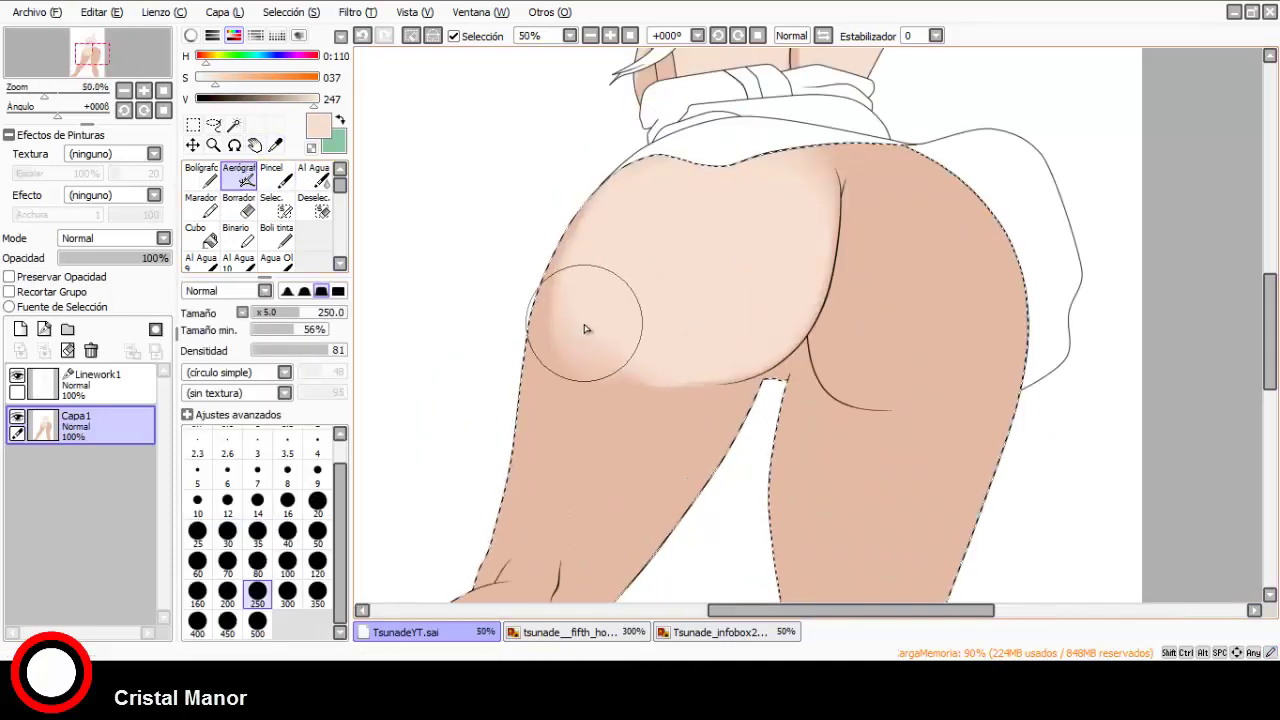
mouse_move(620, 412)
mouse_down()
mouse_move(572, 504)
mouse_move(560, 494)
mouse_move(564, 408)
mouse_move(594, 303)
mouse_up()
scroll(680, 250, down, 1)
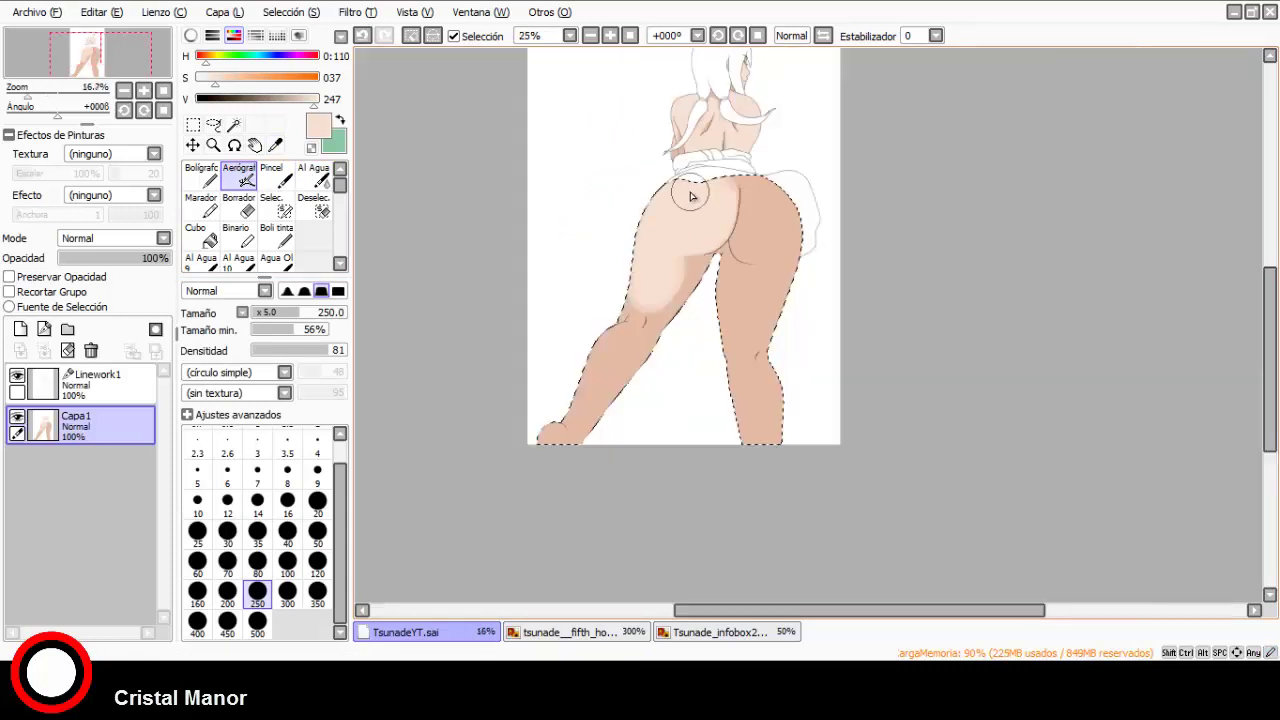
scroll(651, 323, up, 1)
scroll(697, 191, up, 2)
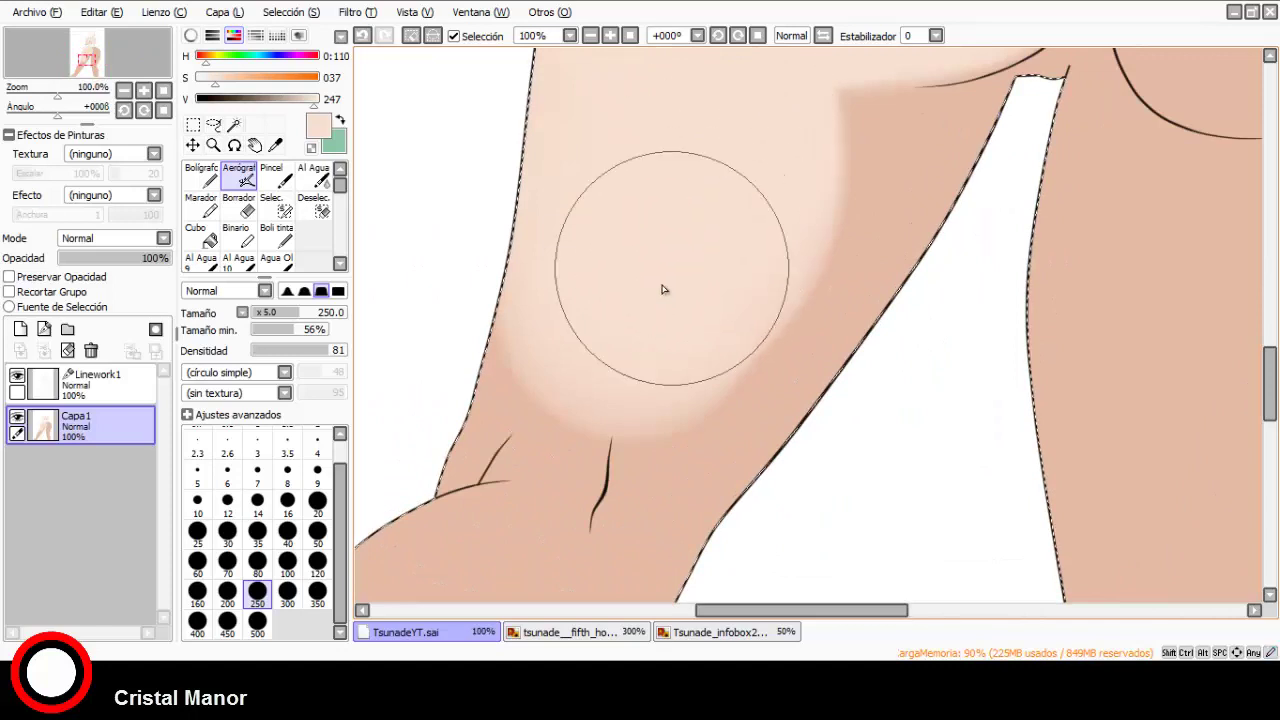
Set the airbrush size to 120 and paint the left heel with the light skin tone.
scroll(694, 208, down, 3)
scroll(623, 309, down, 1)
scroll(510, 481, up, 3)
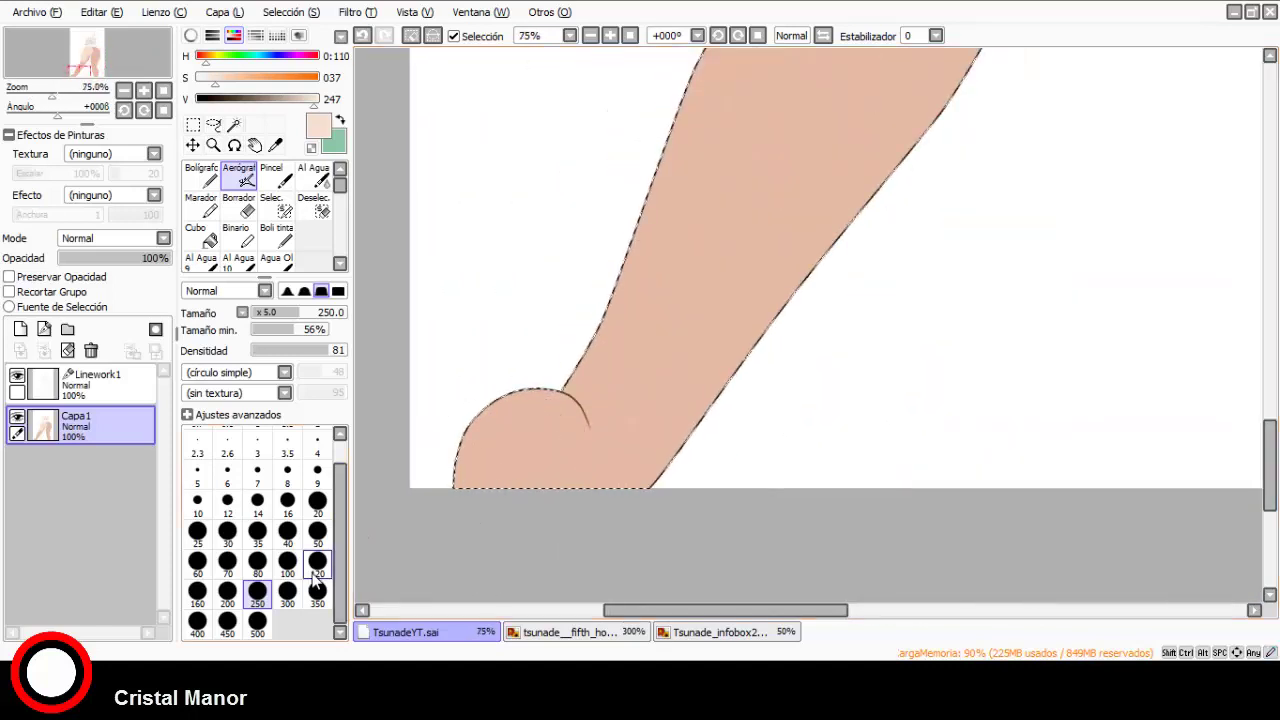
drag(491, 510, 528, 430)
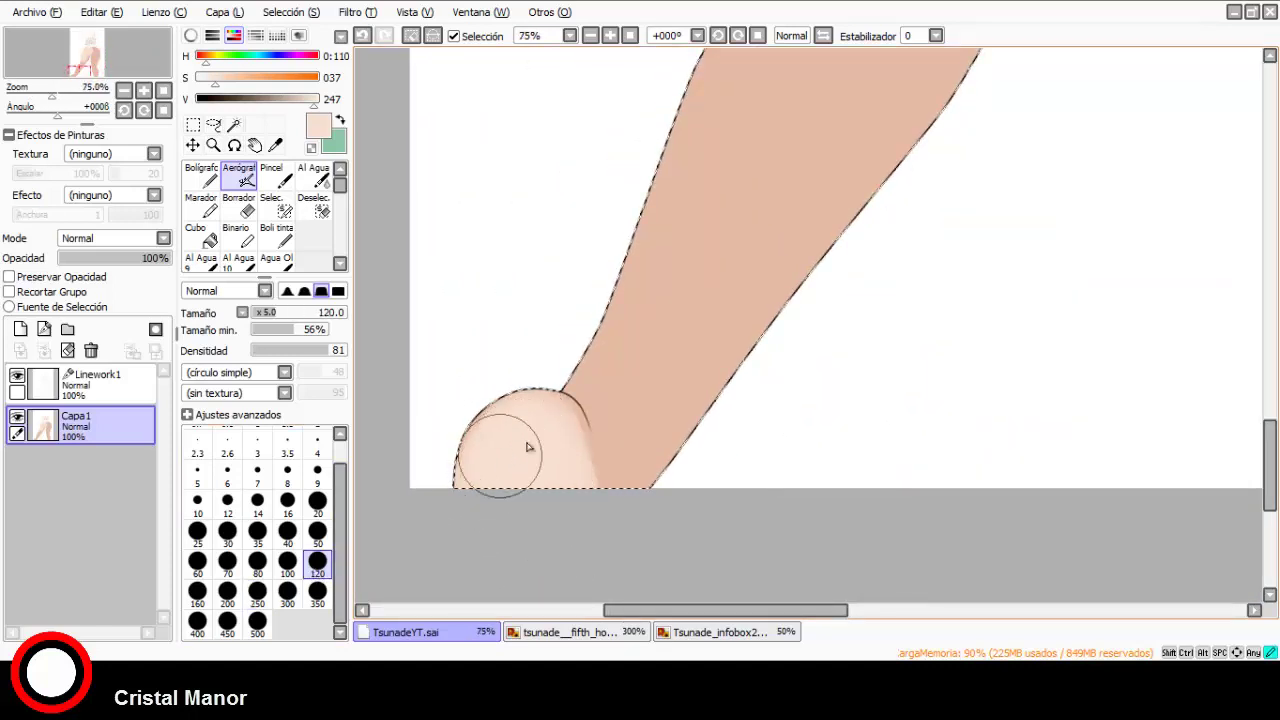
Airbrush the light skin tone up the left calf to just below the knee, leaving shadow along the inner edge.
scroll(507, 520, down, 2)
scroll(560, 363, up, 1)
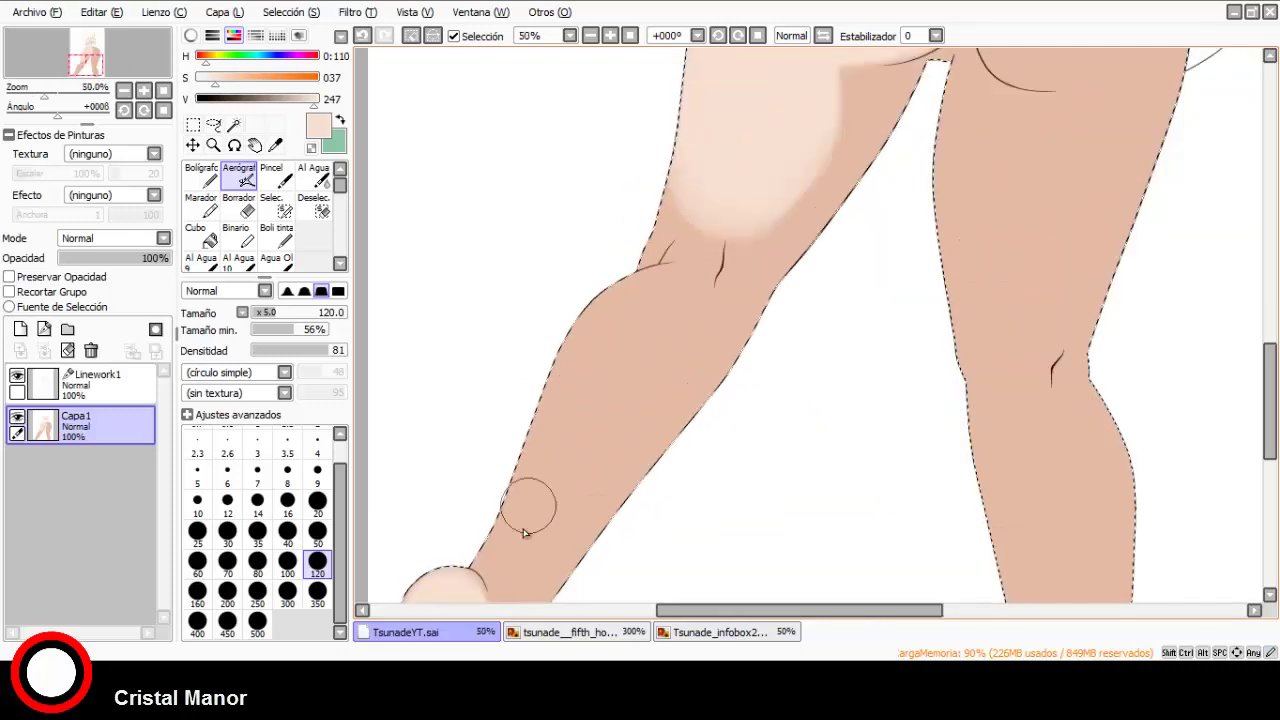
scroll(523, 500, down, 1)
scroll(529, 471, up, 1)
drag(533, 491, 598, 323)
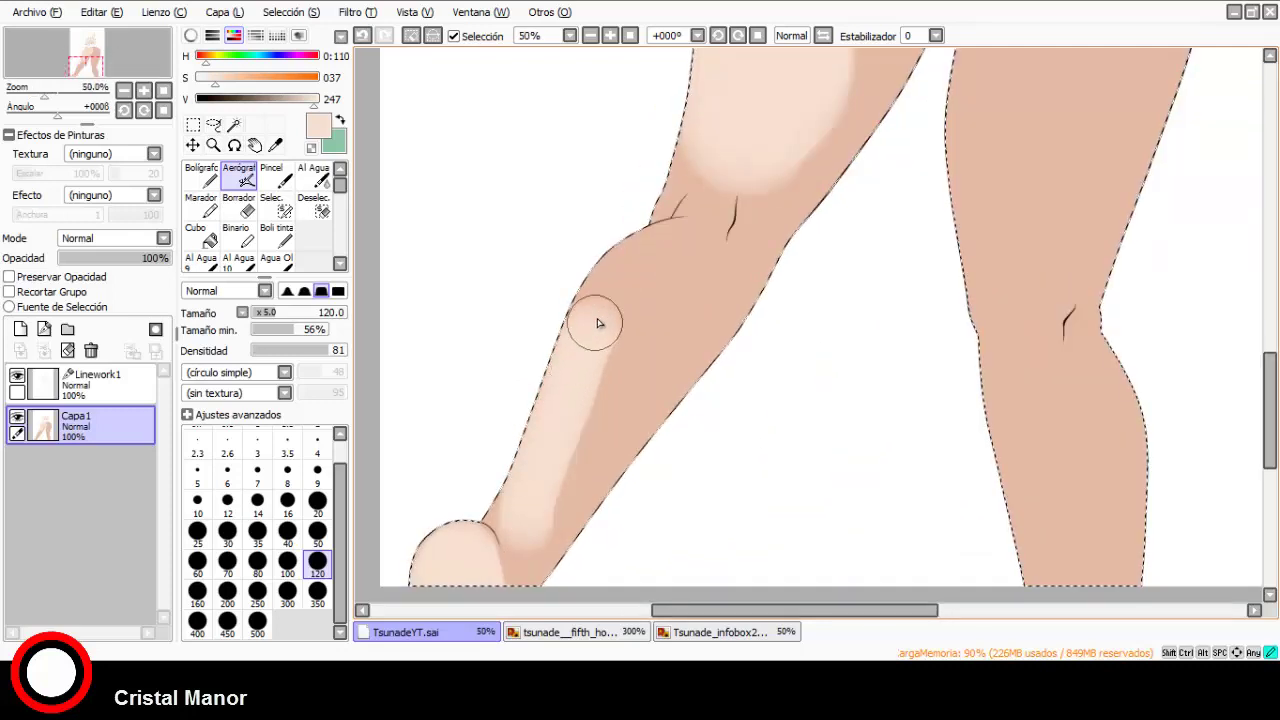
scroll(603, 289, up, 2)
drag(646, 288, 664, 254)
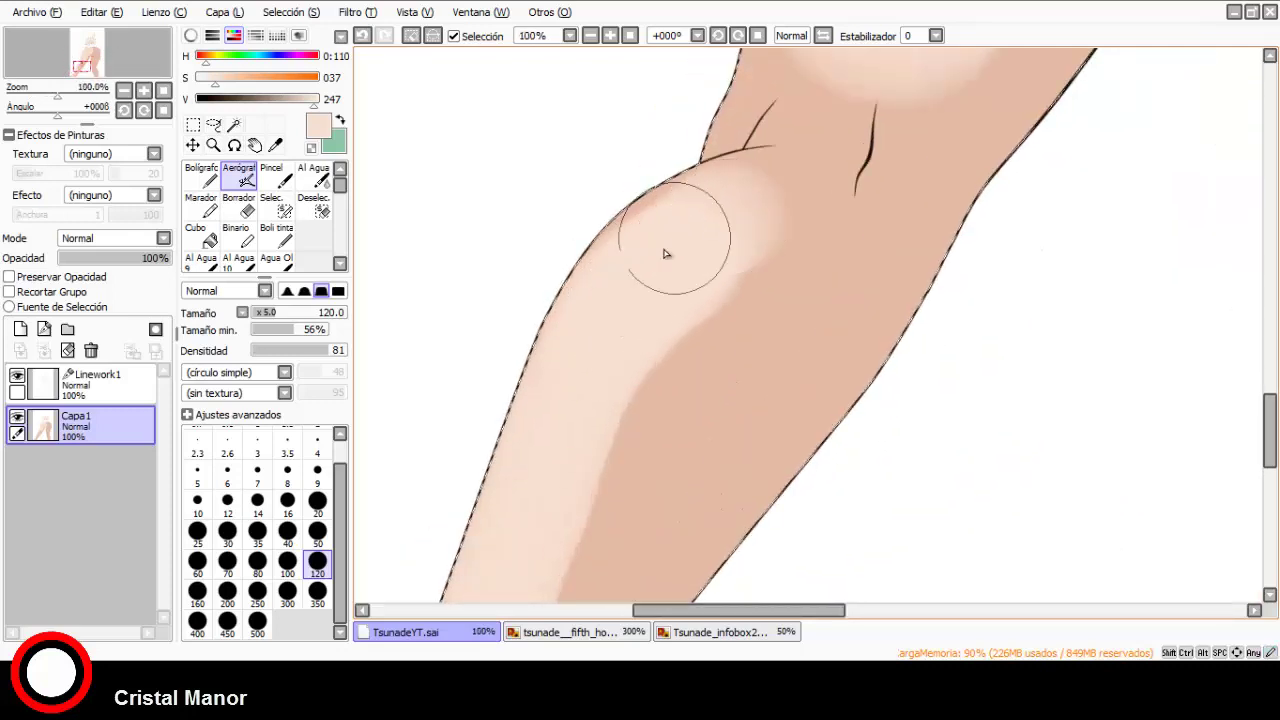
mouse_move(728, 220)
mouse_down()
mouse_move(758, 215)
mouse_move(806, 260)
mouse_move(806, 217)
mouse_move(659, 457)
mouse_move(705, 280)
mouse_up()
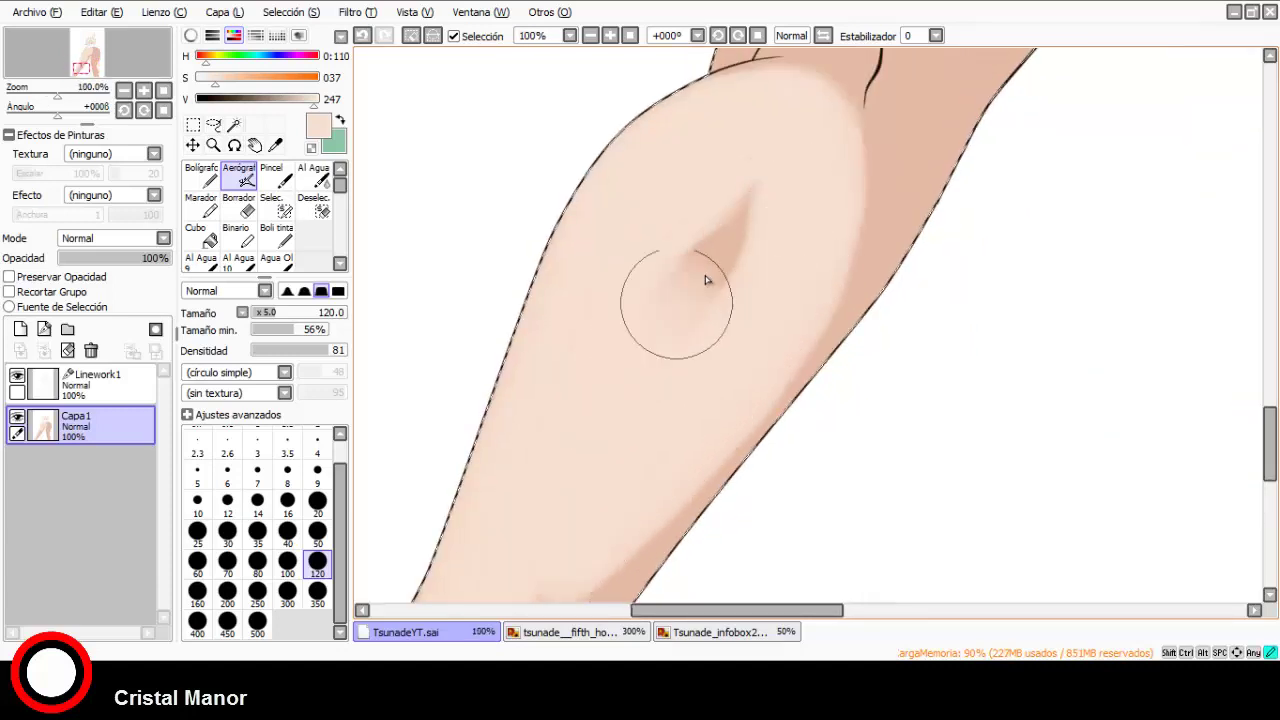
Fill in the middle of the left calf and the area above the ankle with the light skin tone.
scroll(769, 158, down, 3)
scroll(726, 229, up, 3)
drag(699, 340, 577, 490)
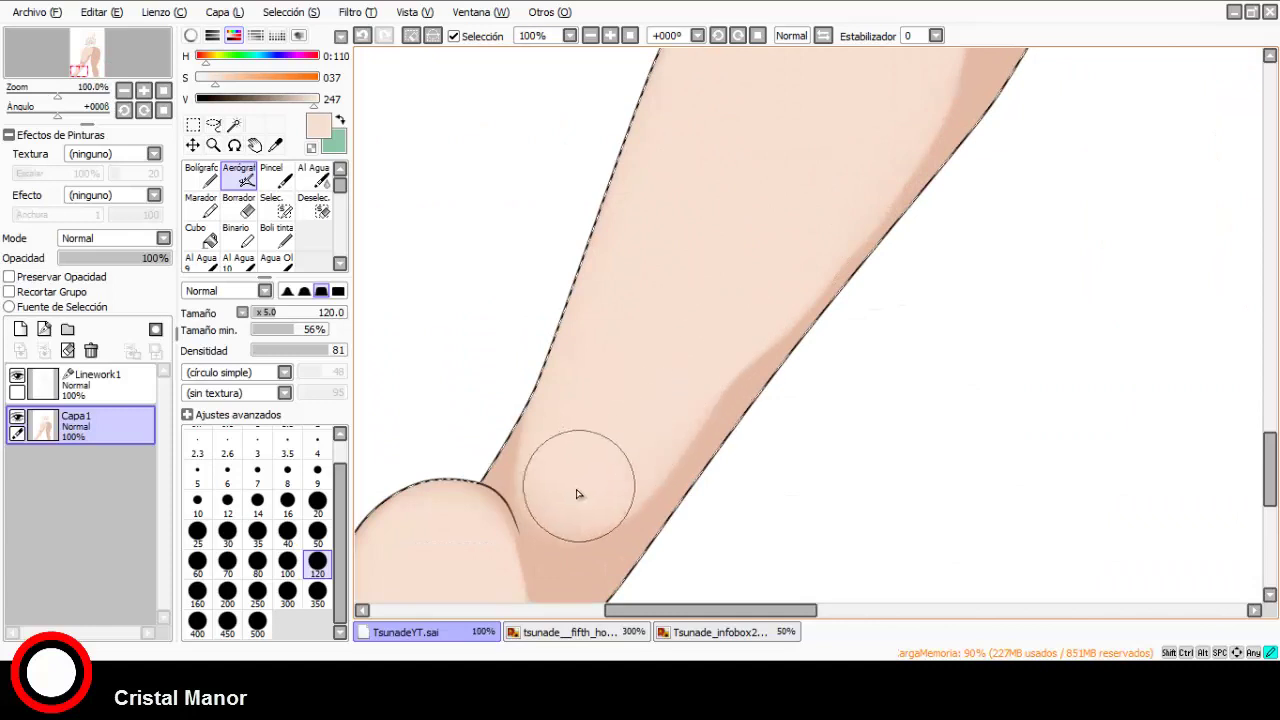
scroll(691, 340, down, 3)
scroll(670, 310, up, 2)
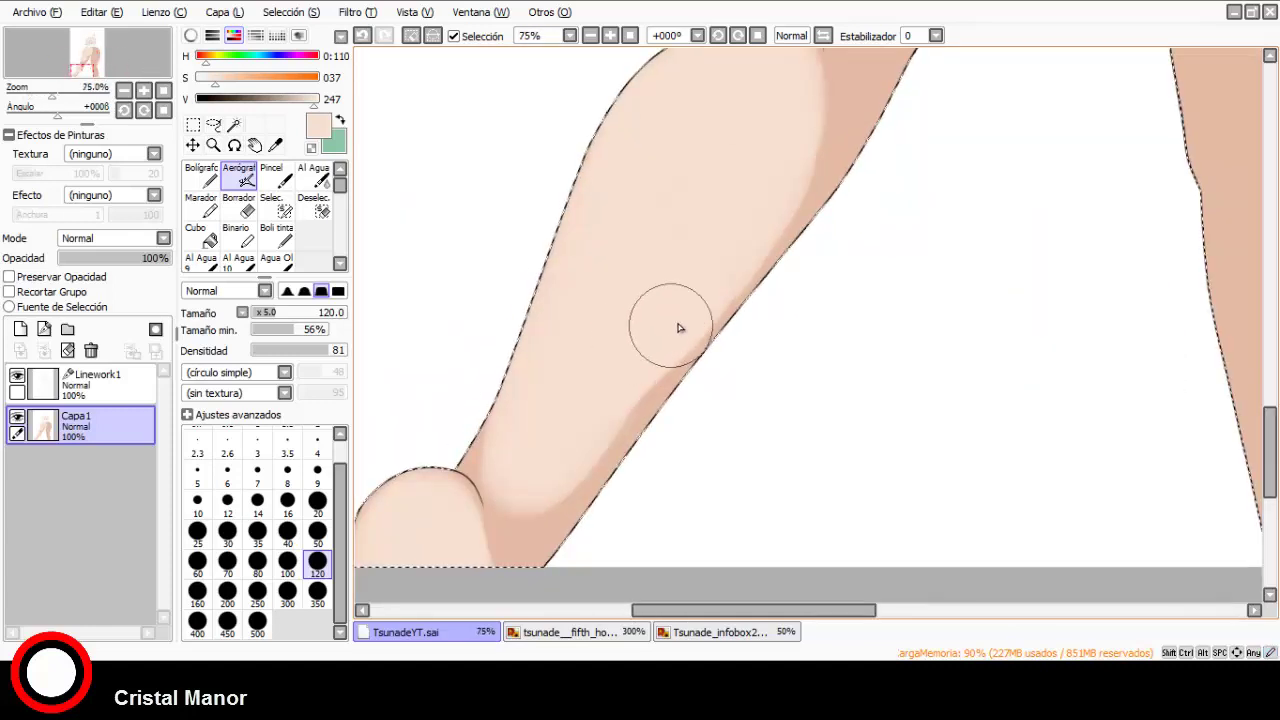
Airbrush the light skin tone over the back of the right thigh with the harder edge shape at size 300.
scroll(570, 420, down, 4)
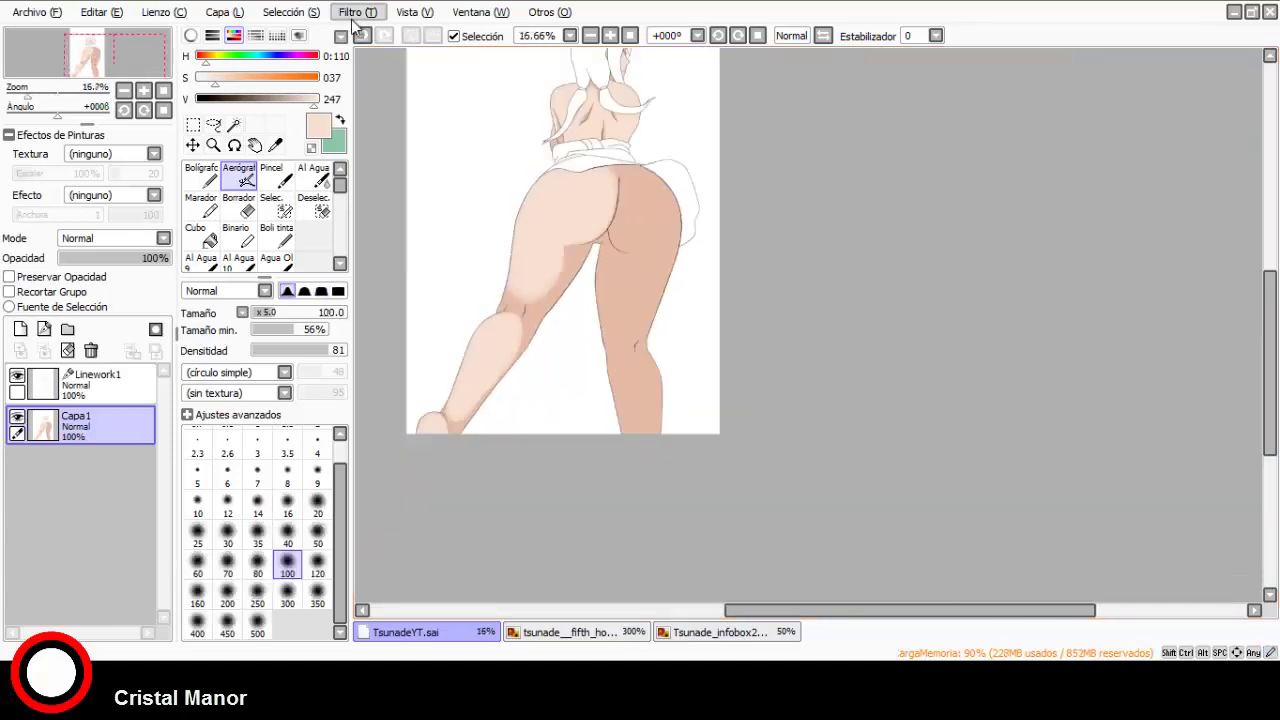
click(321, 291)
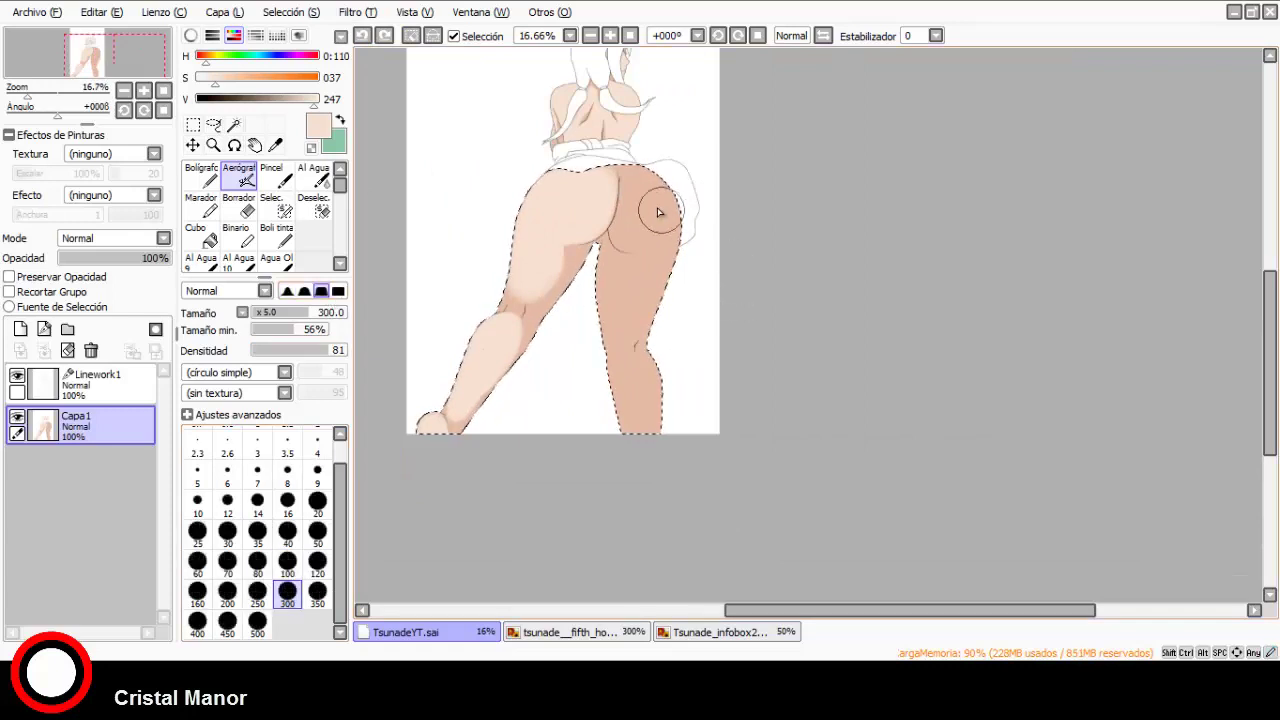
scroll(645, 203, up, 3)
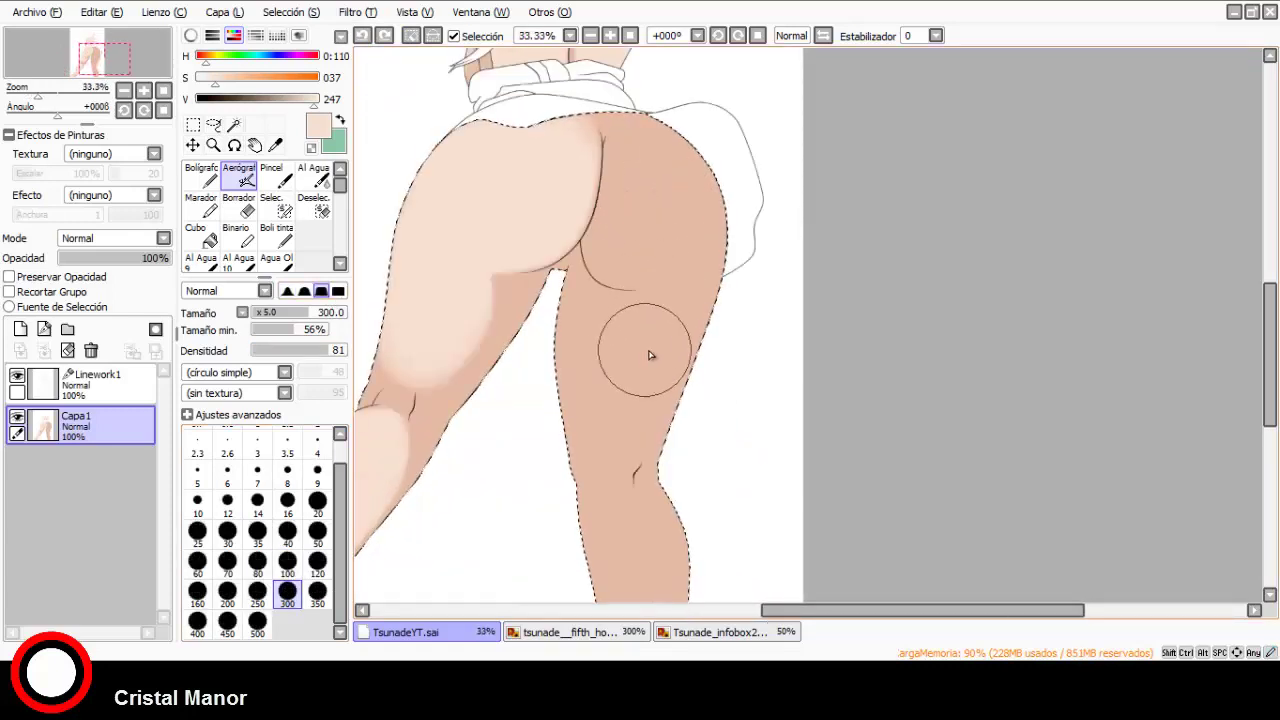
mouse_move(647, 346)
mouse_down()
mouse_move(616, 401)
mouse_move(684, 314)
mouse_up()
Reduce the airbrush size to 200 and paint the light skin tone over the right calf and lower thigh.
scroll(657, 346, down, 3)
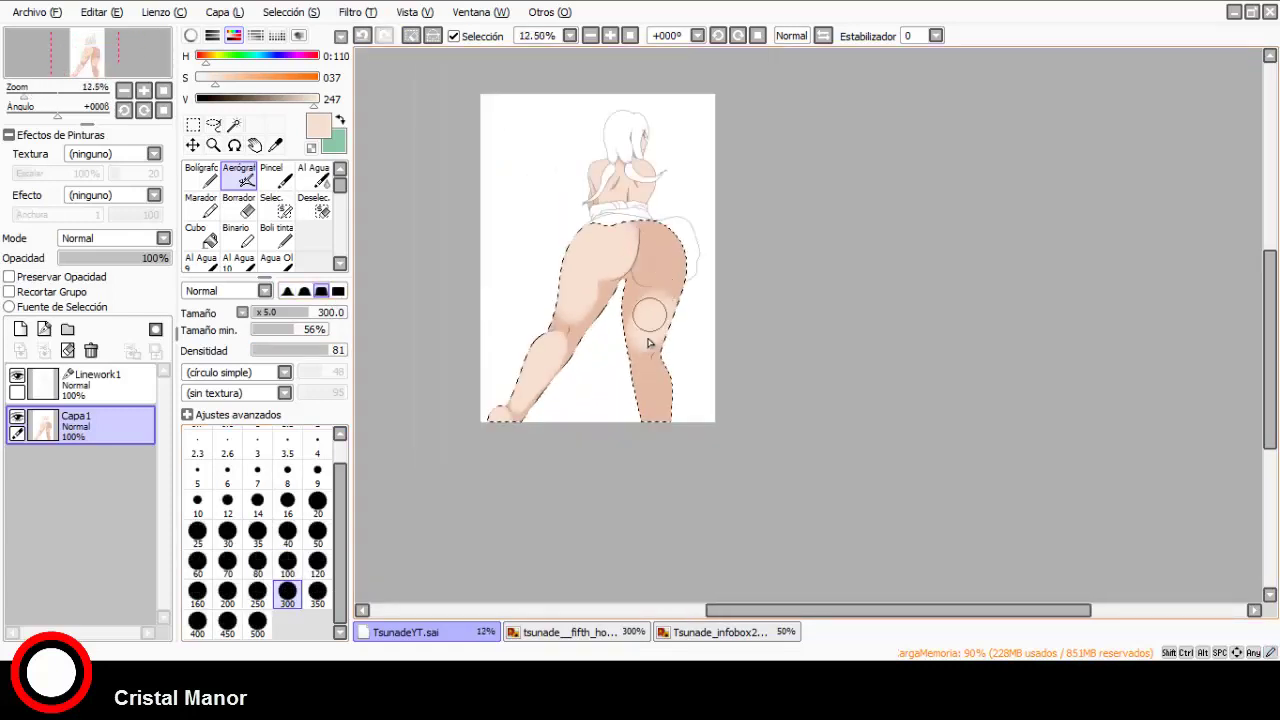
scroll(642, 386, up, 2)
click(231, 596)
scroll(657, 384, up, 2)
mouse_move(659, 434)
mouse_down()
mouse_move(667, 356)
mouse_move(682, 352)
mouse_move(704, 459)
mouse_move(651, 397)
mouse_move(623, 269)
mouse_move(671, 179)
mouse_move(618, 248)
mouse_move(609, 231)
mouse_move(643, 229)
mouse_up()
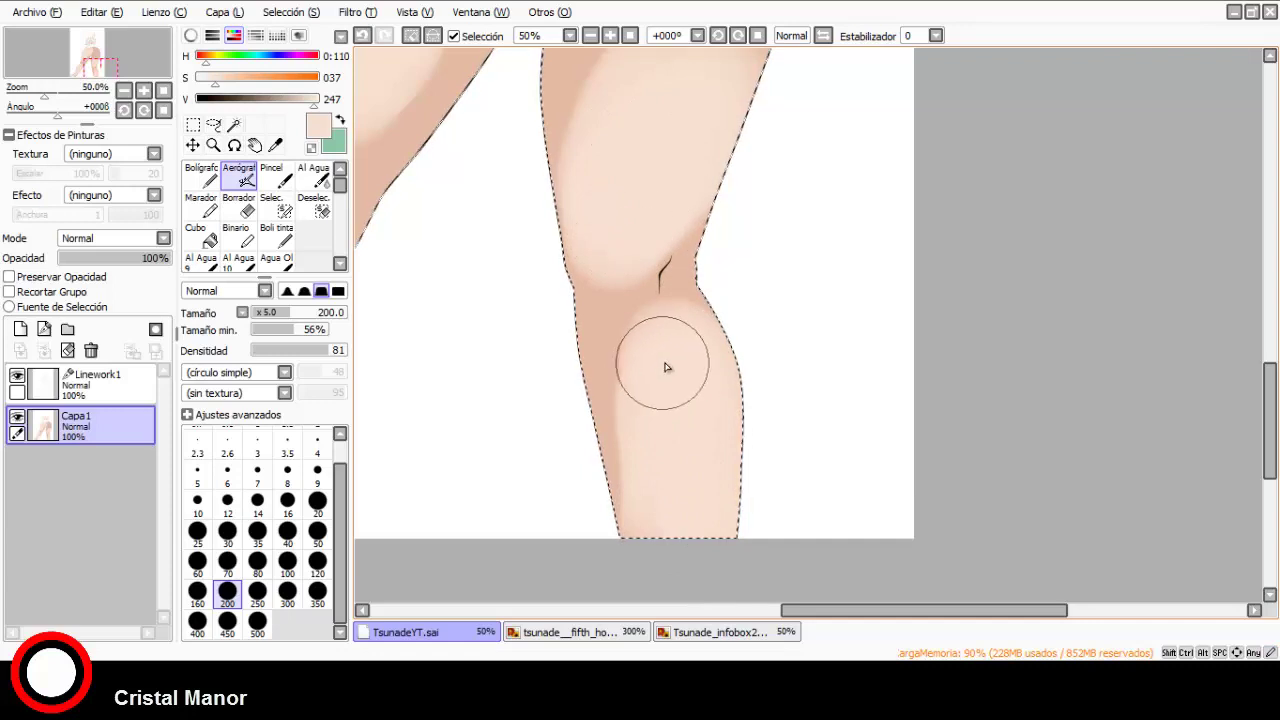
Airbrush the light skin tone over the right buttock at size 200, leaving shadow beside the centre line and redoing a stray stroke.
scroll(590, 454, down, 3)
scroll(609, 358, up, 2)
scroll(598, 382, down, 1)
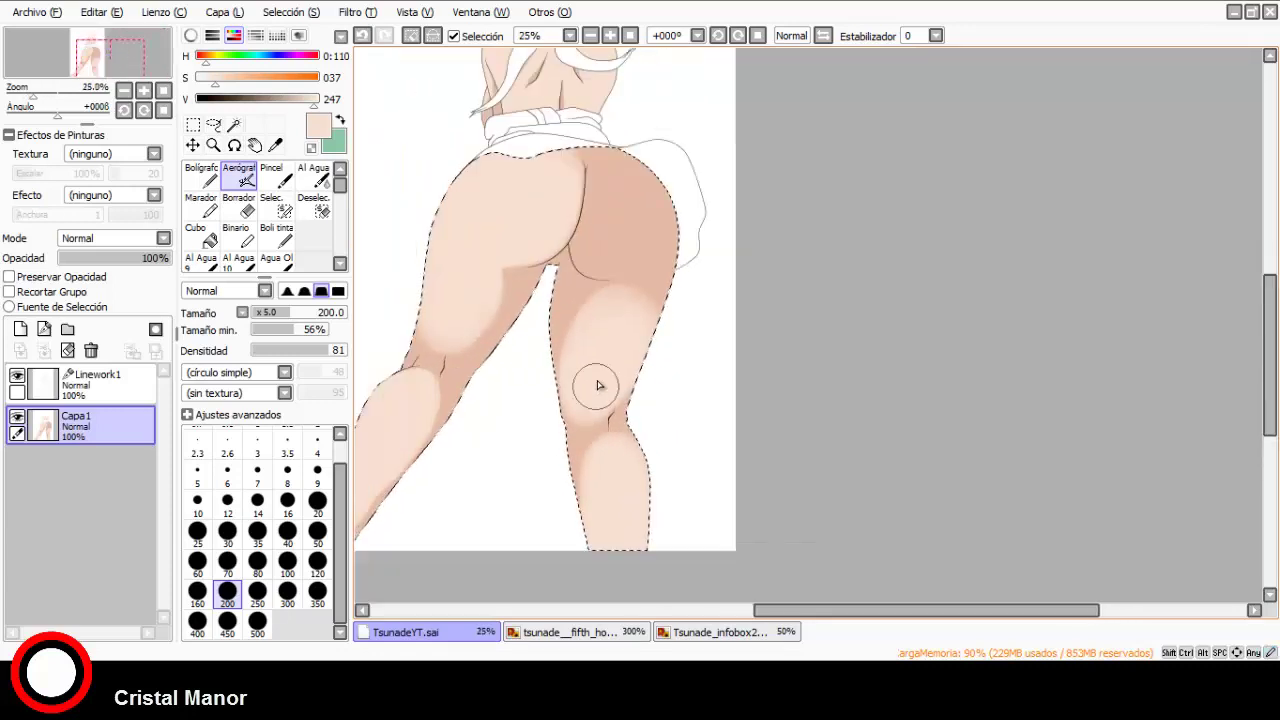
scroll(632, 280, up, 2)
mouse_move(620, 177)
mouse_down()
mouse_move(620, 163)
mouse_move(594, 180)
mouse_move(566, 354)
mouse_move(594, 423)
mouse_move(714, 428)
mouse_up()
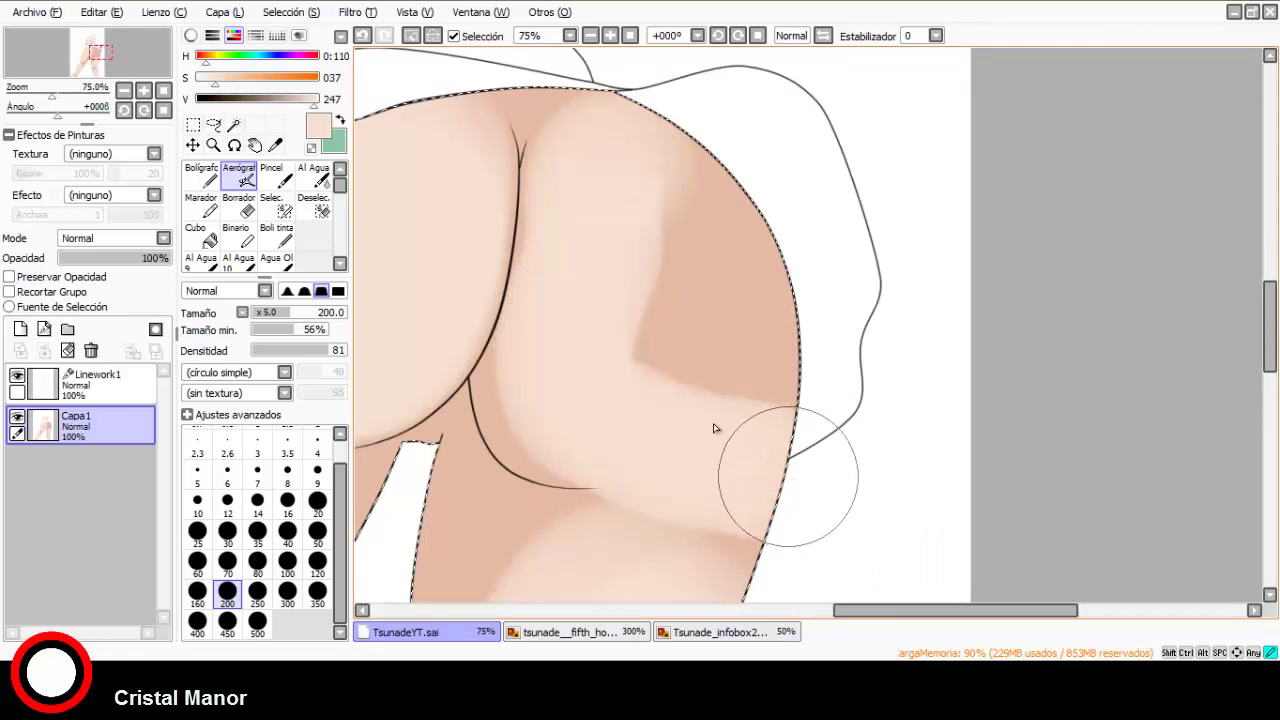
click(362, 35)
mouse_move(614, 143)
mouse_down()
mouse_move(566, 360)
mouse_move(571, 406)
mouse_move(651, 431)
mouse_move(740, 425)
mouse_up()
mouse_move(680, 353)
mouse_down()
mouse_move(703, 218)
mouse_move(626, 320)
mouse_move(674, 224)
mouse_move(703, 272)
mouse_move(691, 166)
mouse_up()
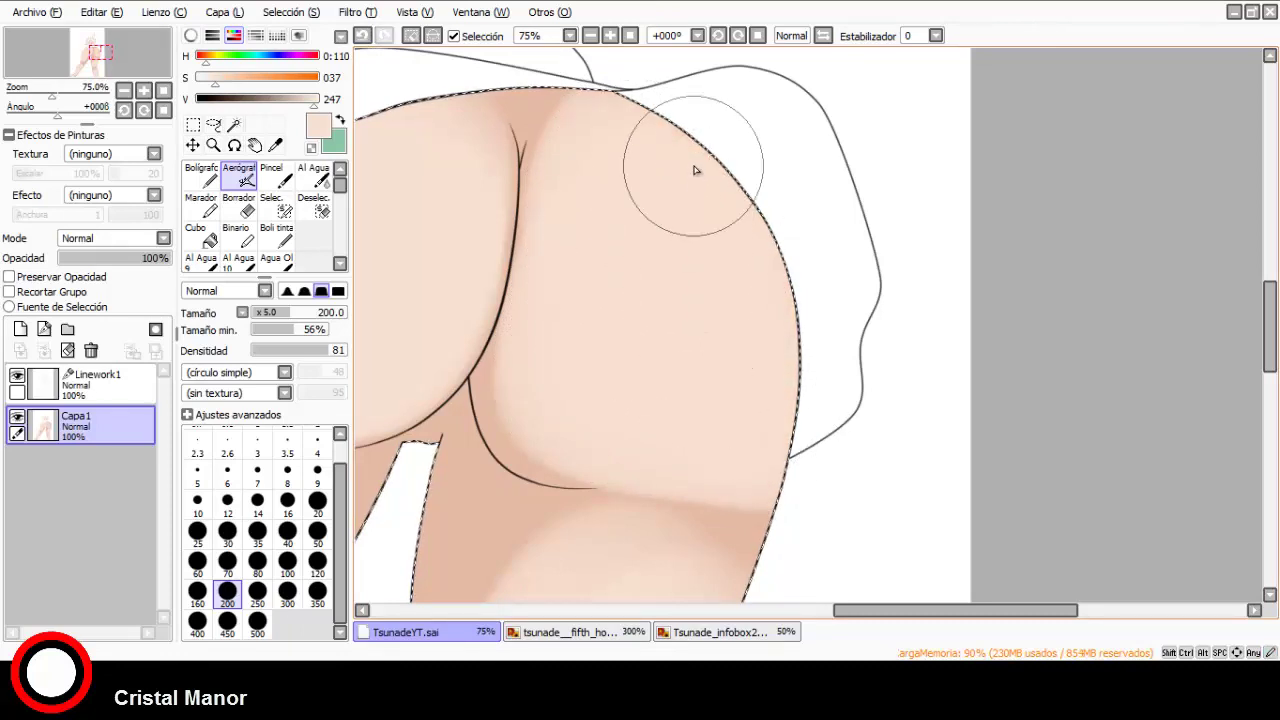
Blend the light skin tone across the outer hip between the right buttock and the right thigh.
scroll(640, 326, down, 5)
mouse_move(640, 326)
mouse_down()
mouse_move(594, 348)
mouse_move(599, 285)
mouse_move(632, 251)
mouse_move(829, 265)
mouse_move(698, 223)
mouse_move(727, 229)
mouse_move(698, 242)
mouse_up()
scroll(652, 84, up, 2)
scroll(750, 222, down, 4)
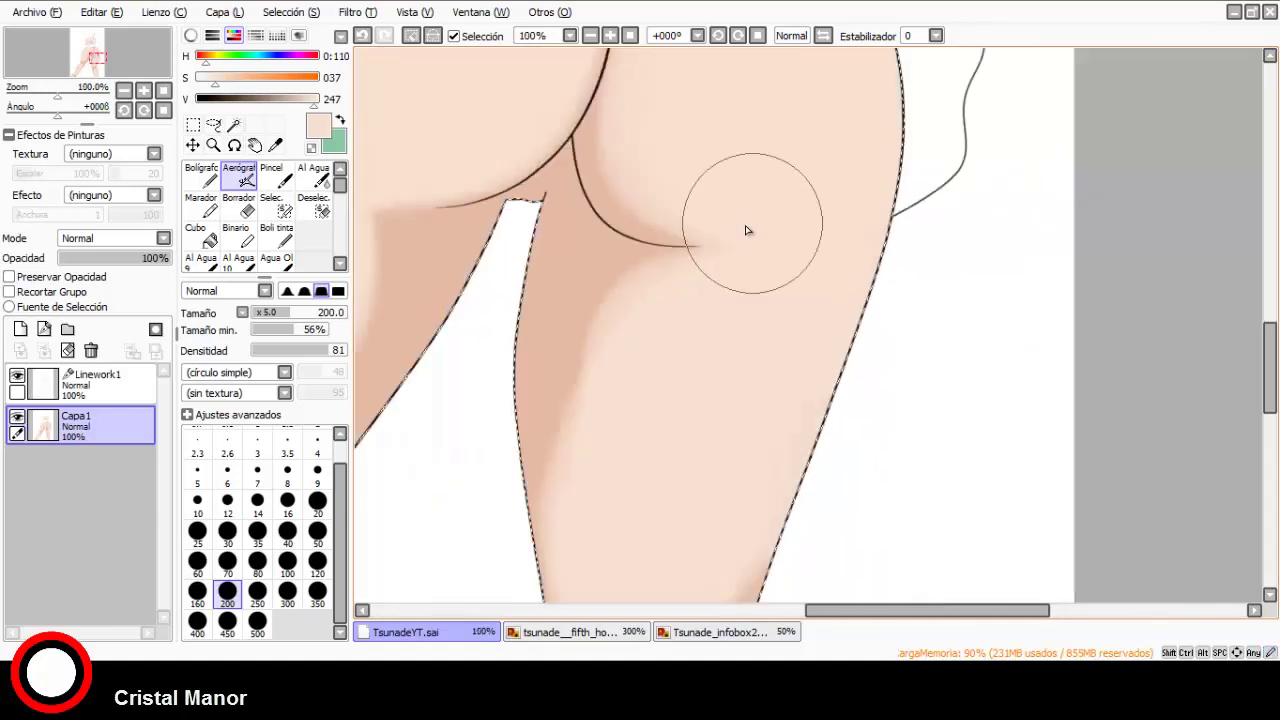
Sample the shadow skin tone, soften the right inner thigh's shading with the soft-edged airbrush at size 200, and clear the selection.
click(275, 145)
click(667, 247)
click(240, 175)
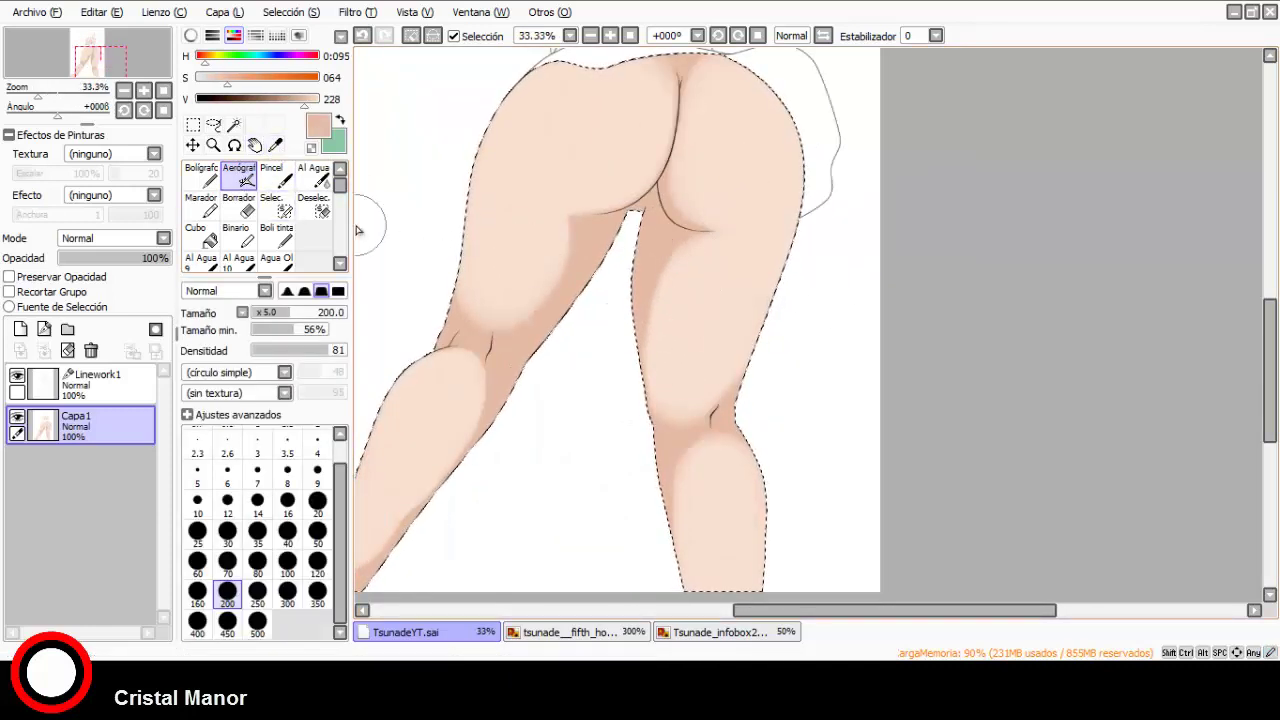
scroll(674, 283, up, 2)
click(287, 291)
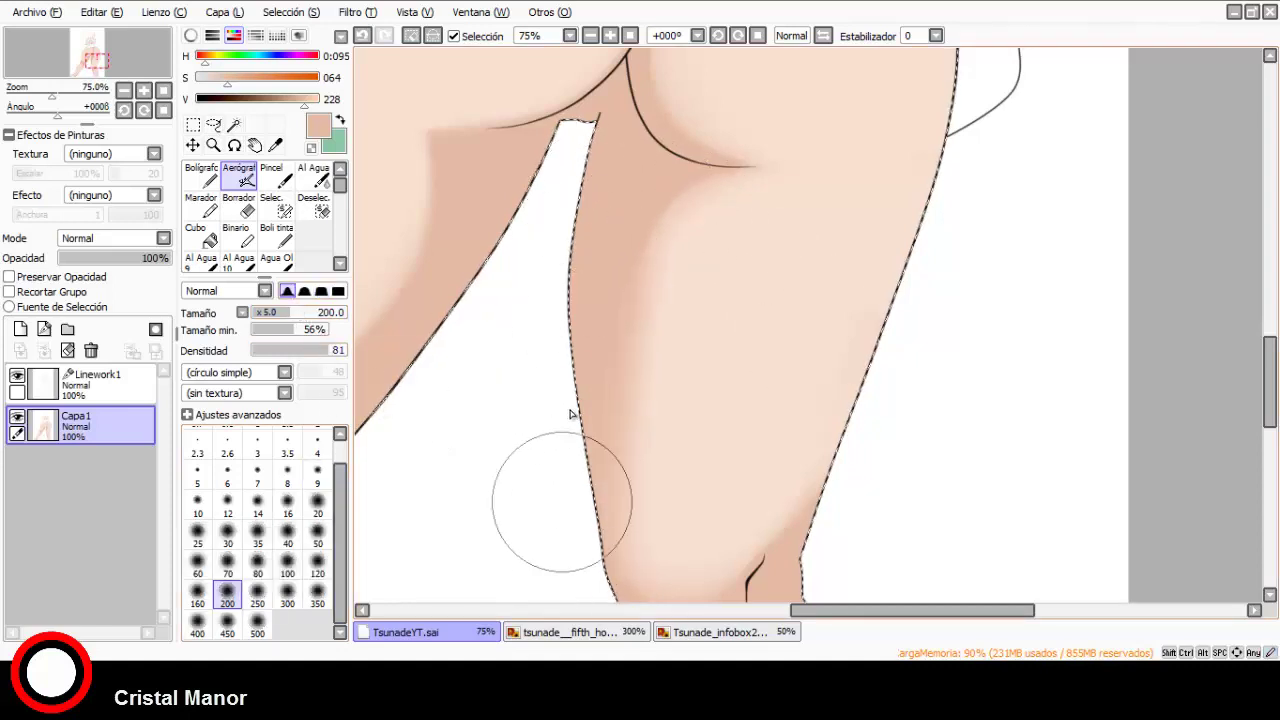
scroll(586, 371, down, 5)
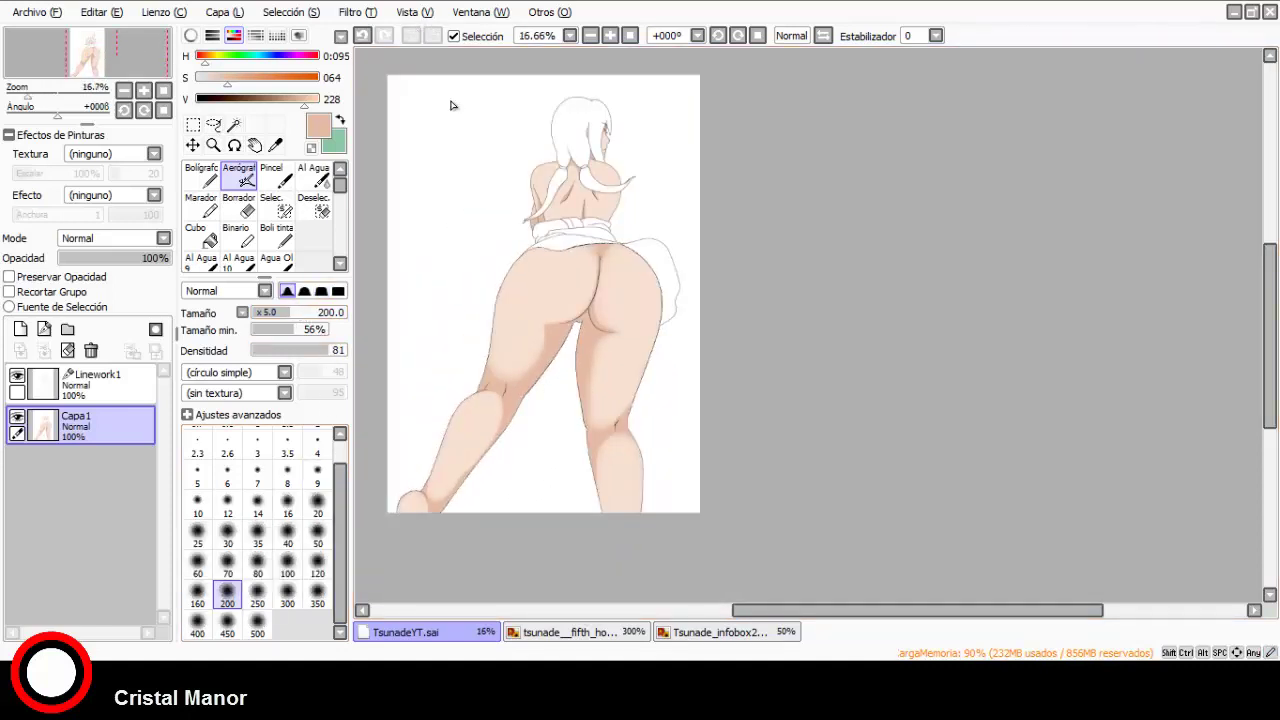
On Linework1, outline the patch between the buttocks and inner thighs with the Select pen and fill the enclosed selection with the Magic Wand.
scroll(571, 271, up, 3)
click(100, 380)
scroll(527, 371, up, 4)
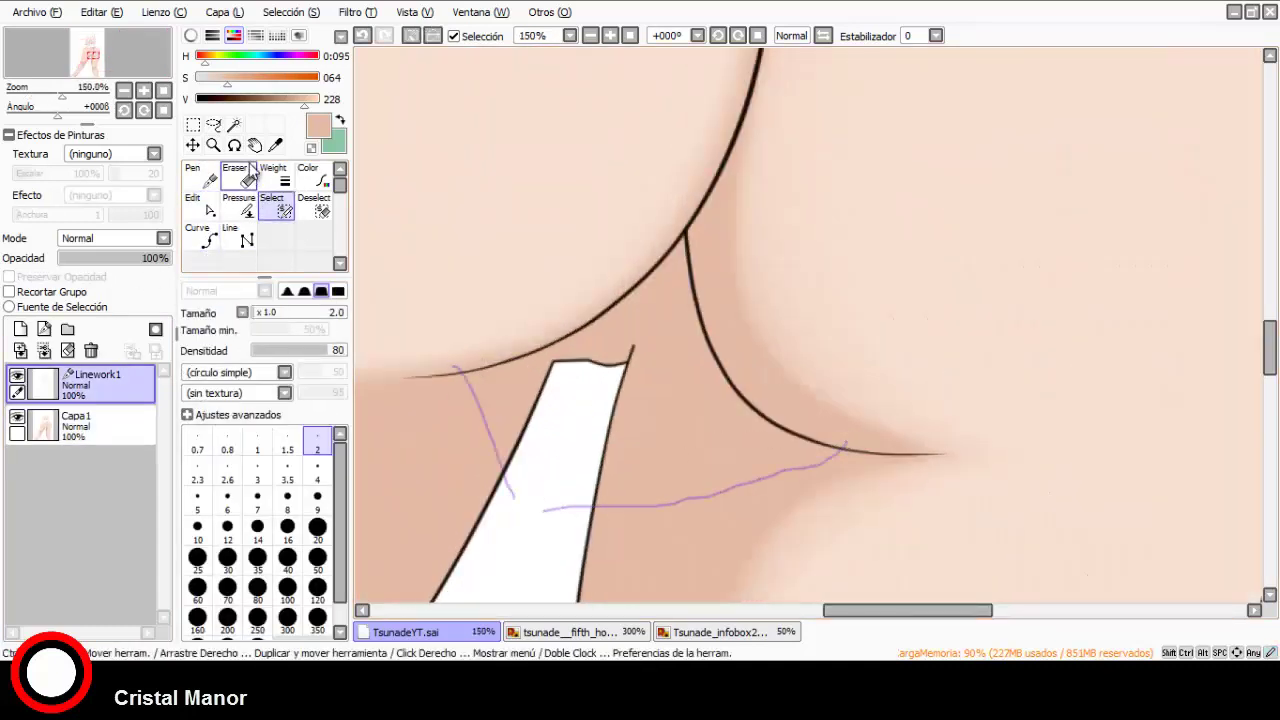
click(234, 124)
click(668, 262)
scroll(621, 279, down, 2)
On Capa1, airbrush a very dark brown with value 36 into the upper part of the selected patch at size 40.
click(100, 420)
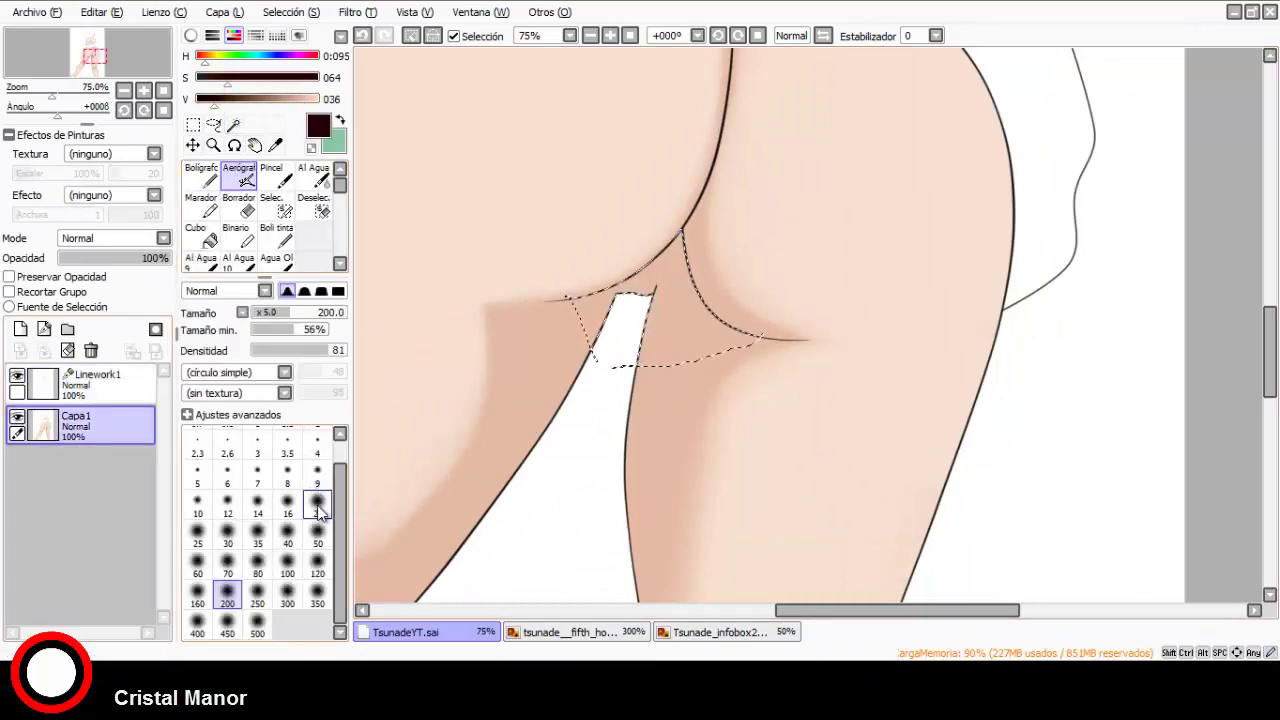
click(288, 535)
scroll(598, 336, up, 3)
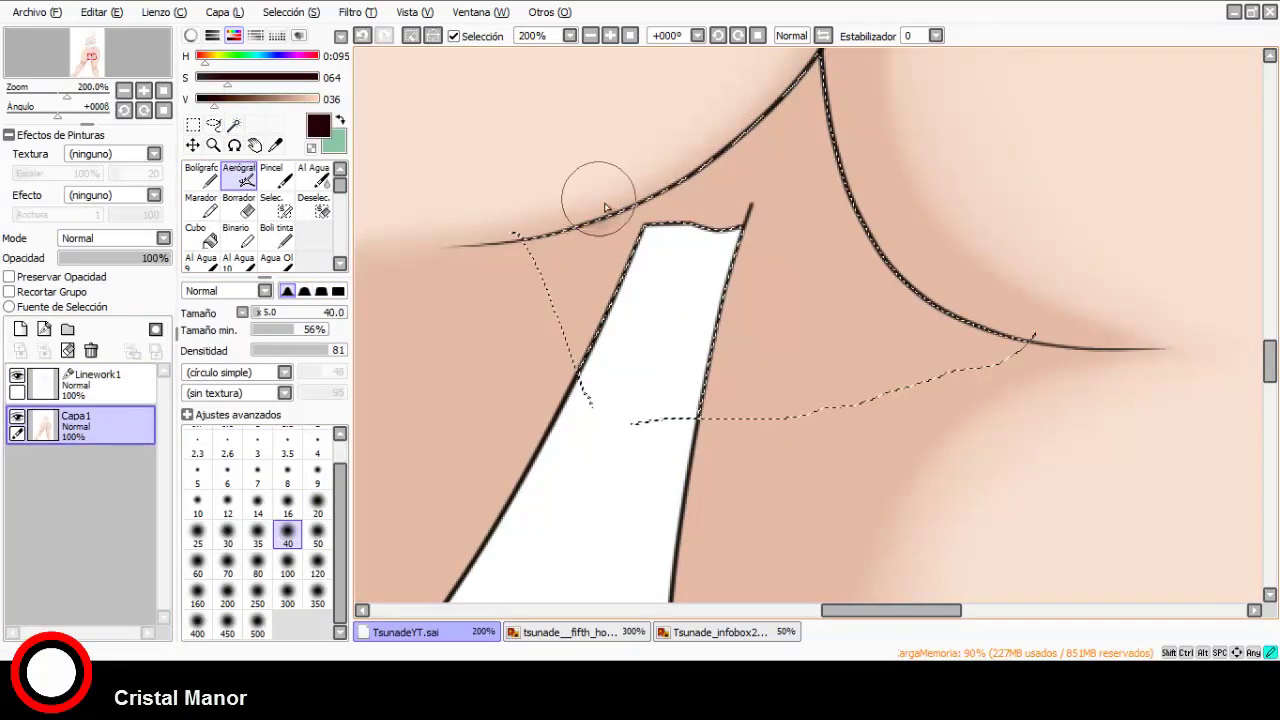
mouse_move(600, 200)
mouse_down()
mouse_move(626, 350)
mouse_move(633, 241)
mouse_move(658, 255)
mouse_move(669, 240)
mouse_move(673, 253)
mouse_move(650, 333)
mouse_move(707, 251)
mouse_move(862, 229)
mouse_move(984, 272)
mouse_move(797, 225)
mouse_move(667, 368)
mouse_move(724, 262)
mouse_move(929, 271)
mouse_move(998, 288)
mouse_move(936, 250)
mouse_move(867, 178)
mouse_move(746, 196)
mouse_move(672, 255)
mouse_move(903, 96)
mouse_move(753, 96)
mouse_move(784, 176)
mouse_up()
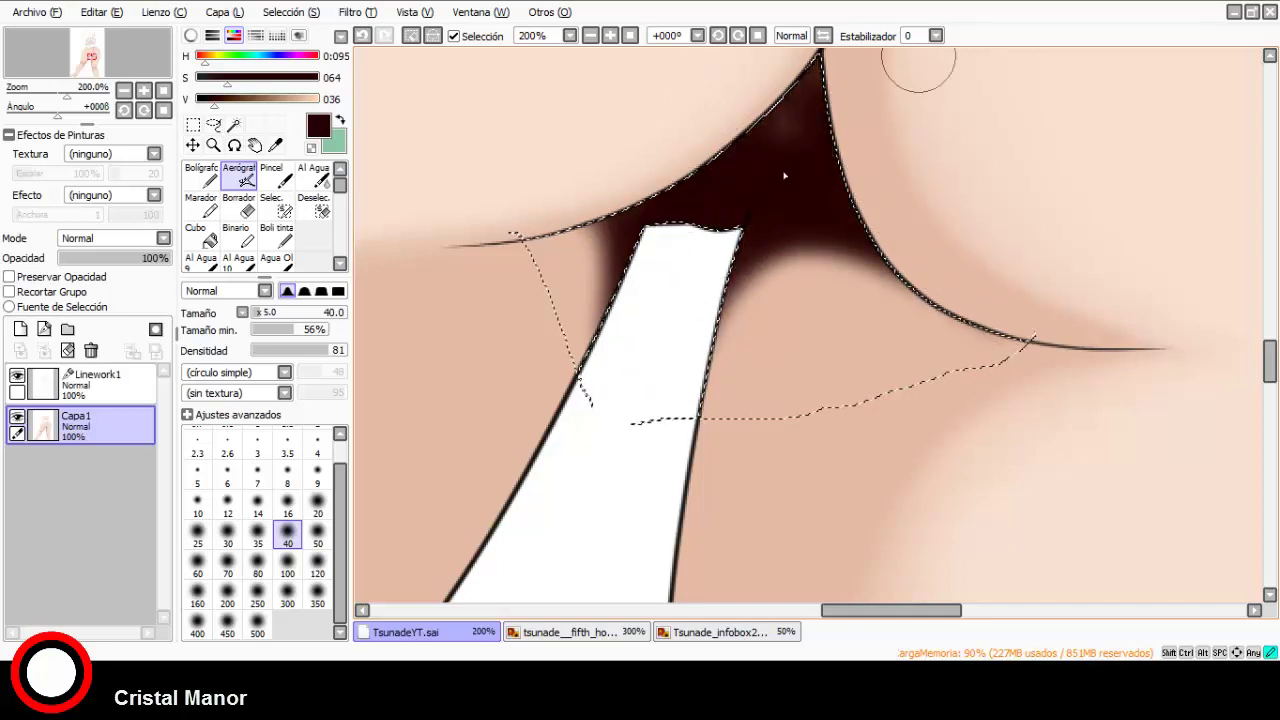
scroll(620, 300, down, 3)
scroll(616, 294, up, 2)
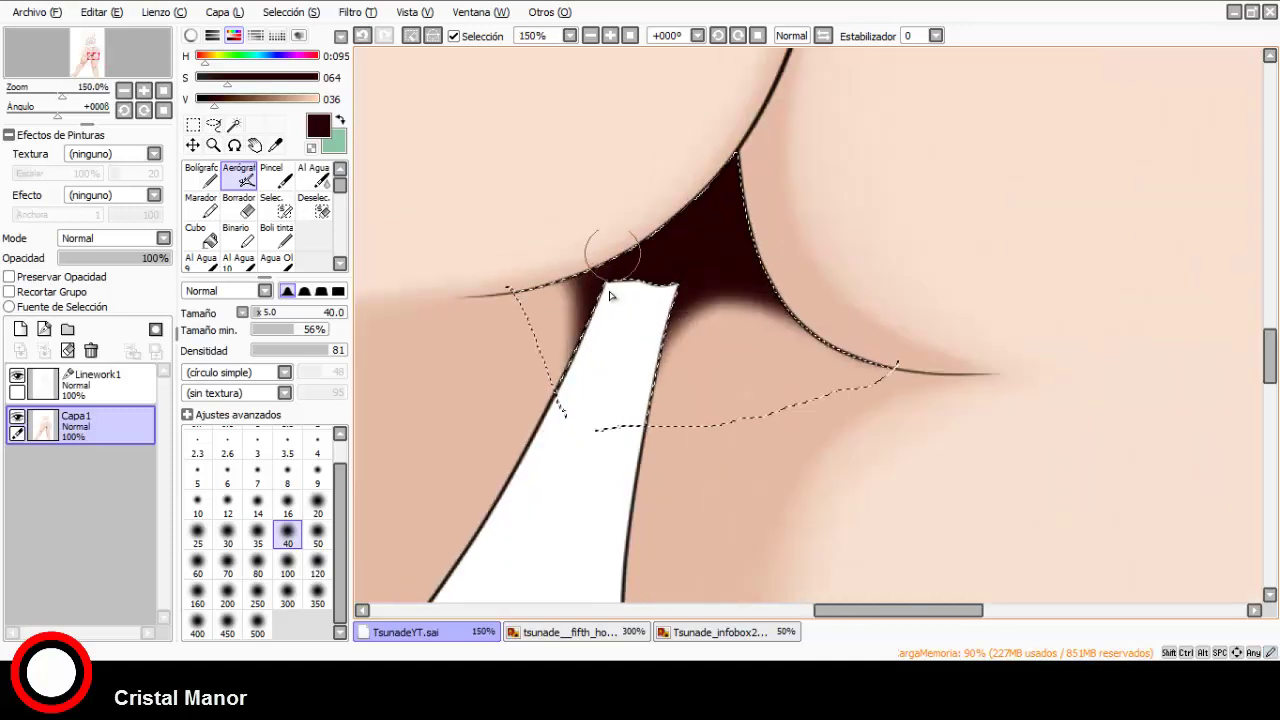
scroll(617, 285, down, 4)
scroll(620, 300, up, 2)
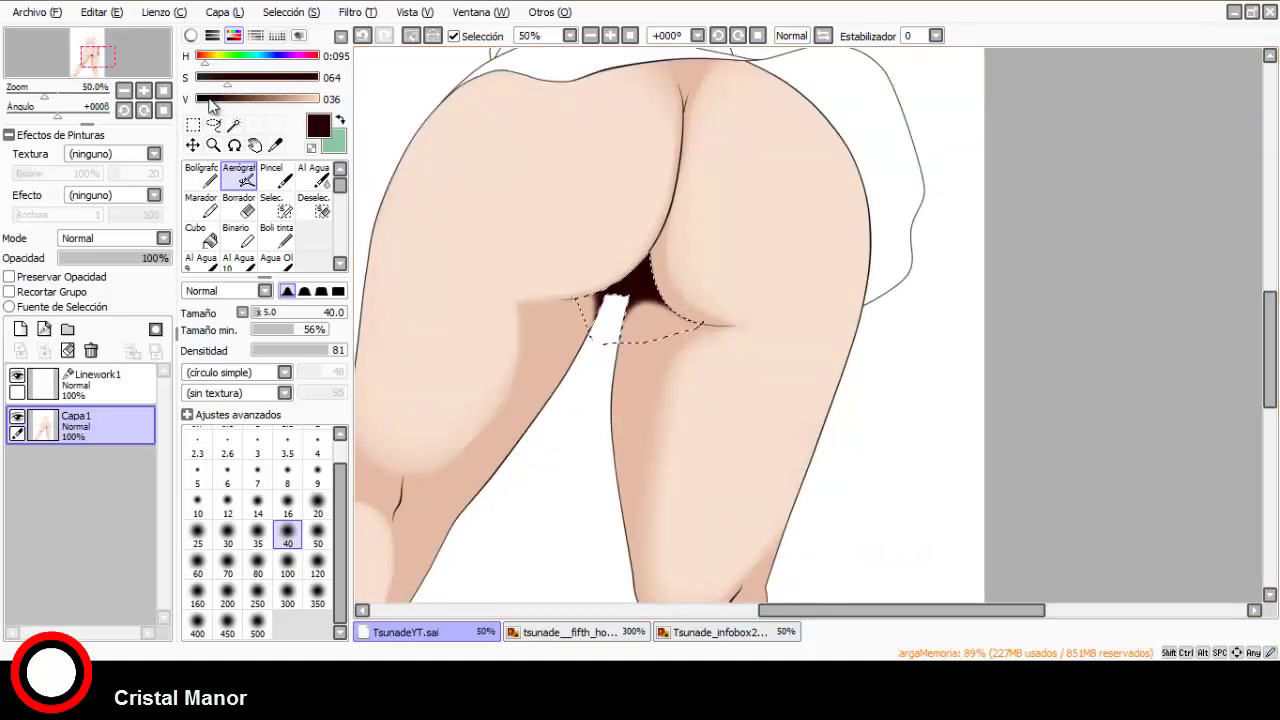
Airbrush near-black with value 8 over the dark patch between the buttocks at size 50 and density 60, and clear the selection.
scroll(622, 269, up, 4)
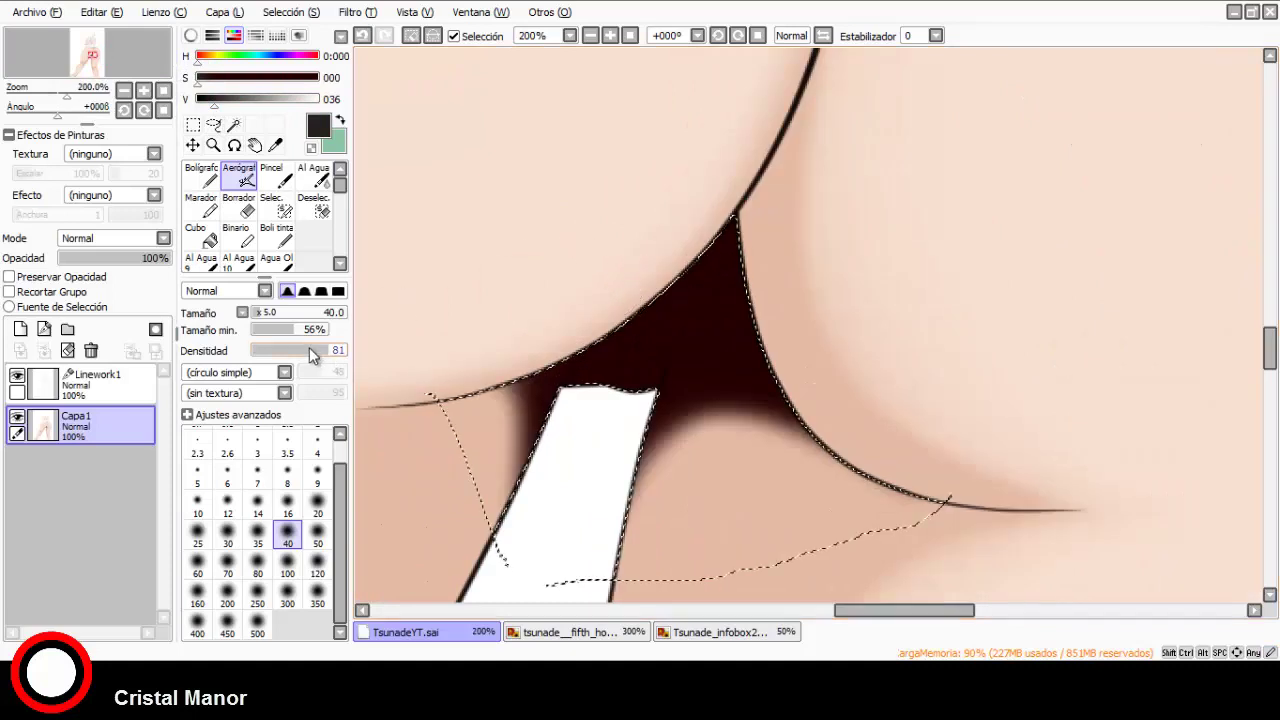
click(309, 349)
click(318, 533)
drag(538, 345, 575, 418)
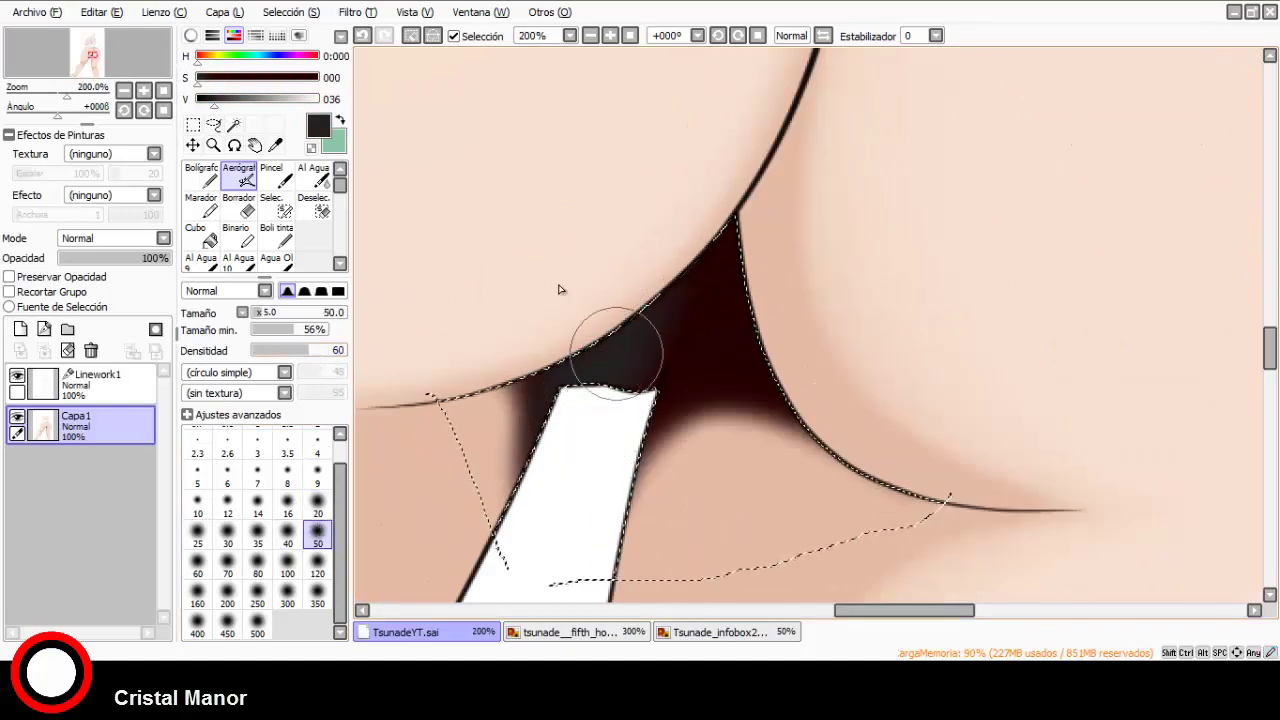
click(363, 37)
click(204, 101)
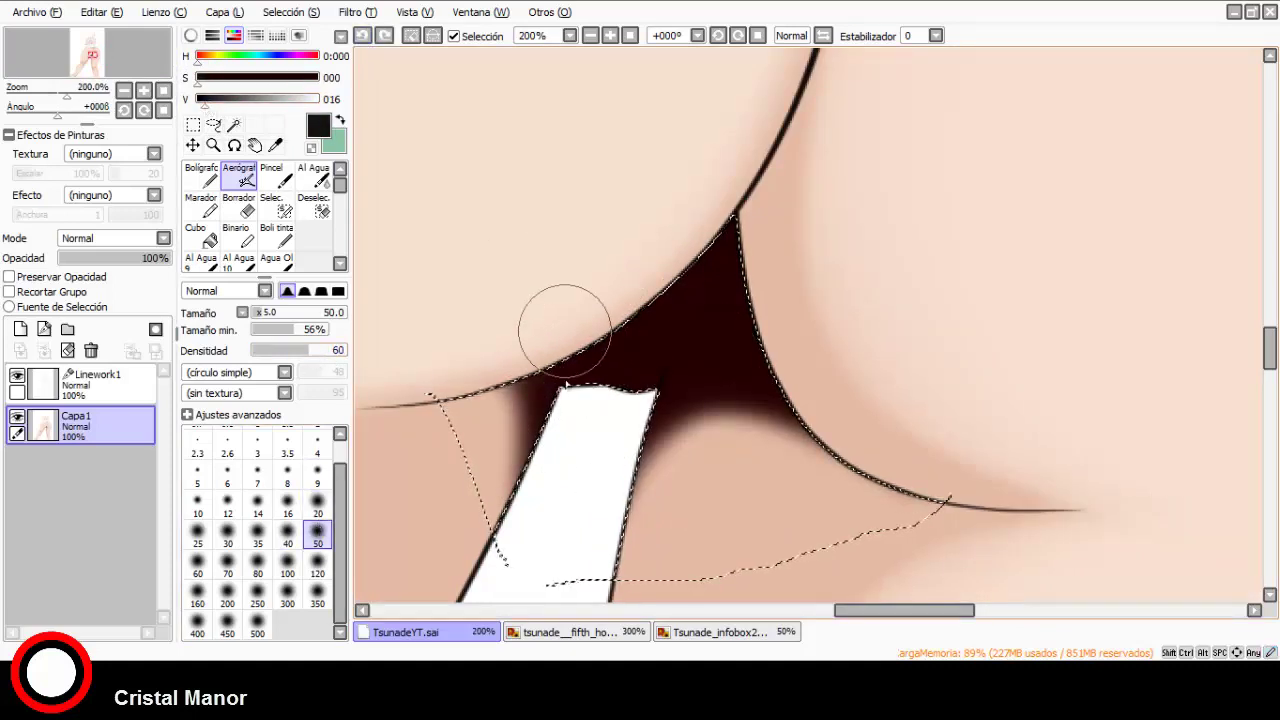
drag(565, 436, 589, 360)
click(201, 101)
mouse_move(548, 310)
mouse_down()
mouse_move(561, 382)
mouse_move(592, 425)
mouse_up()
mouse_move(736, 241)
mouse_down()
mouse_move(749, 360)
mouse_move(821, 364)
mouse_move(813, 382)
mouse_move(724, 370)
mouse_move(626, 458)
mouse_move(705, 374)
mouse_move(880, 405)
mouse_move(727, 247)
mouse_up()
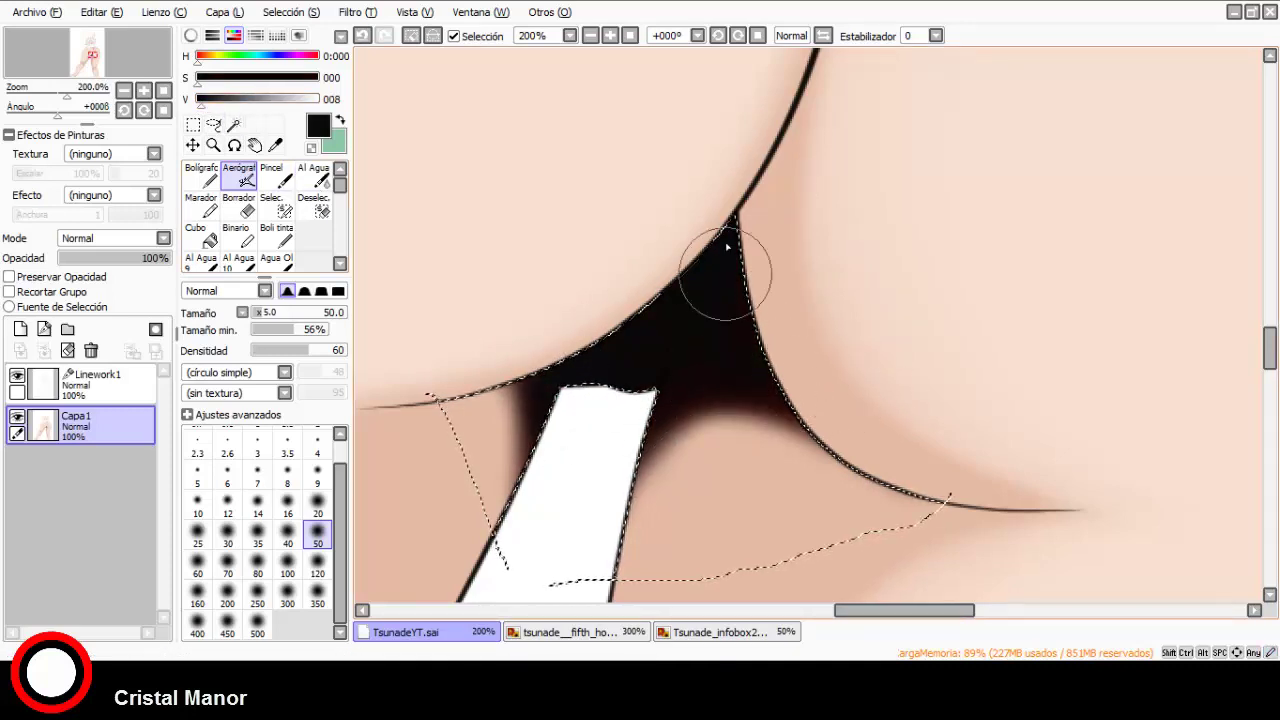
click(410, 35)
Select the skin area of the buttocks and legs from Linework1 with the Magic Wand and make Capa1 the active layer.
scroll(663, 378, down, 4)
scroll(660, 390, down, 1)
scroll(650, 404, up, 1)
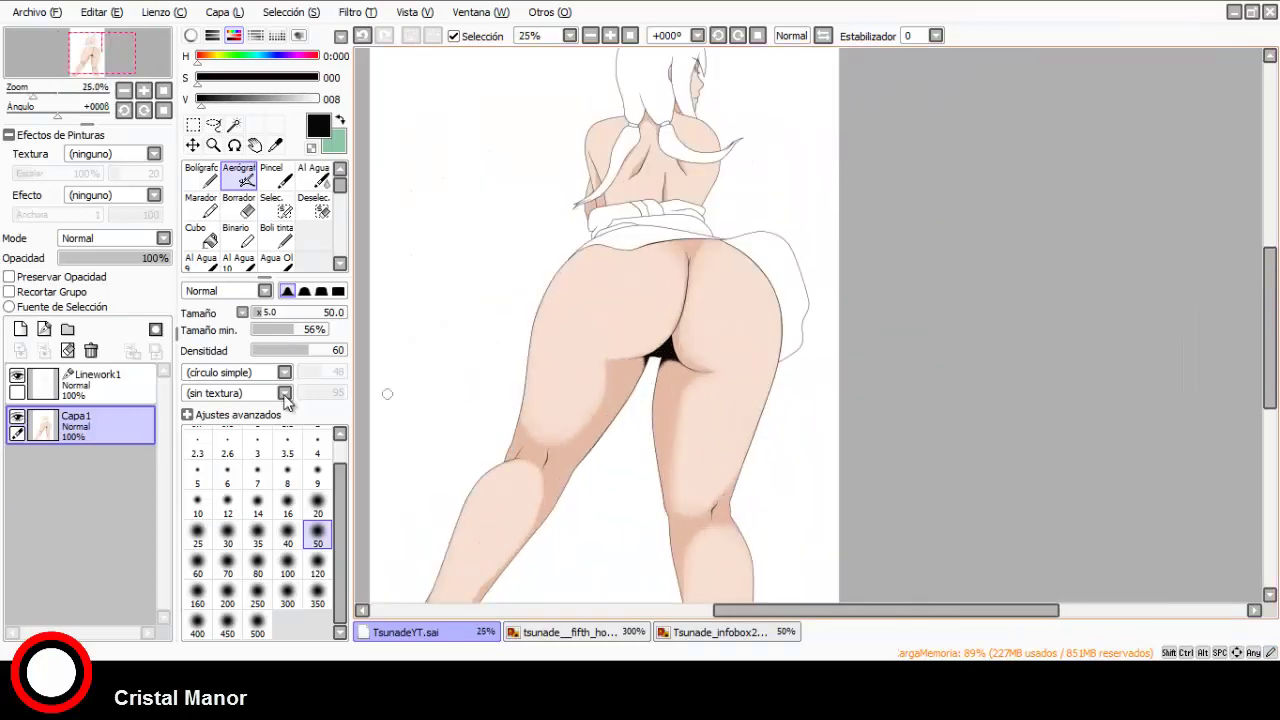
click(100, 385)
click(234, 124)
scroll(693, 352, up, 4)
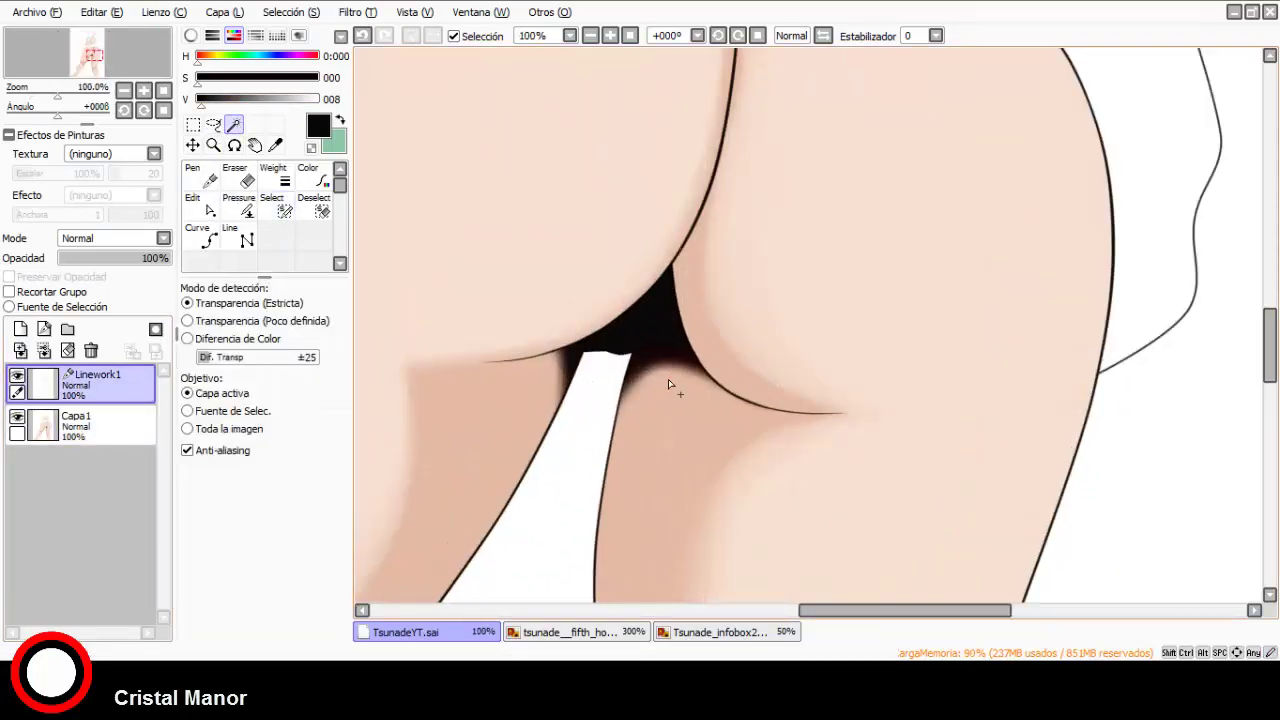
scroll(714, 423, down, 4)
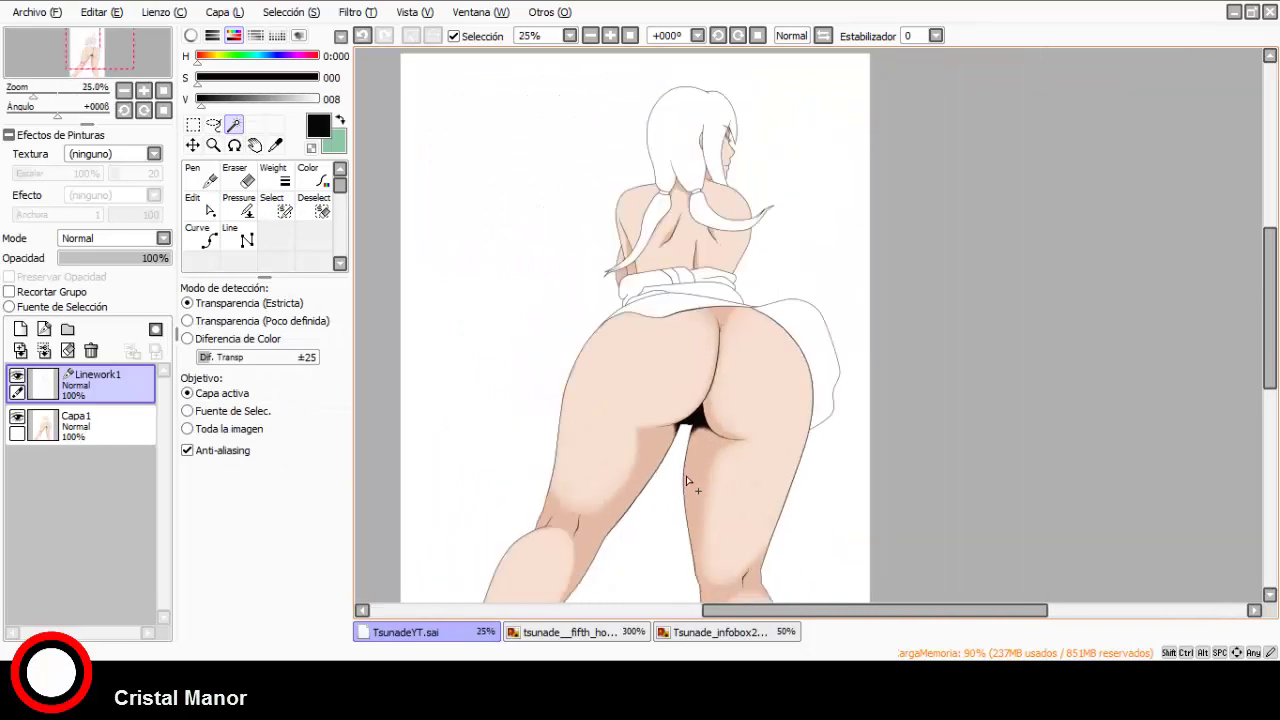
scroll(694, 351, up, 3)
click(650, 365)
scroll(634, 374, down, 2)
click(88, 440)
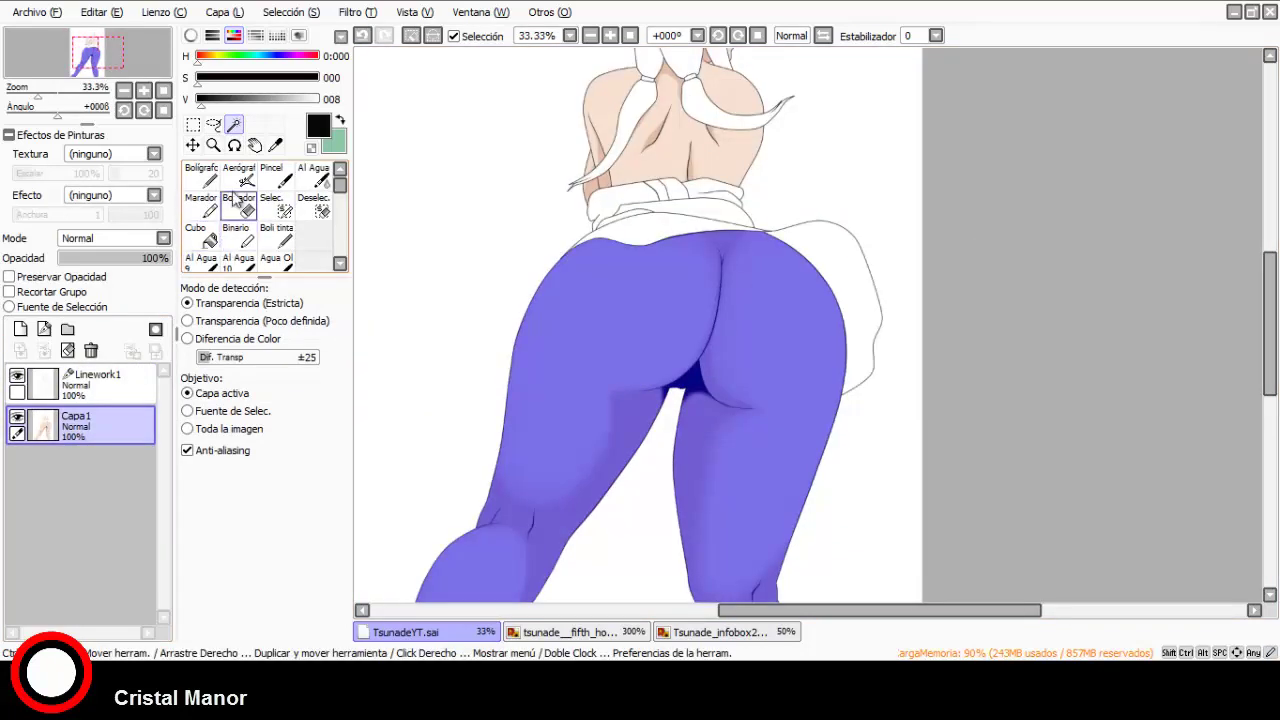
Airbrush a faint red (hue 24, saturation 154, value 255) over the buttocks at size 500 and density 5, and clear the selection.
click(238, 177)
drag(266, 103, 322, 101)
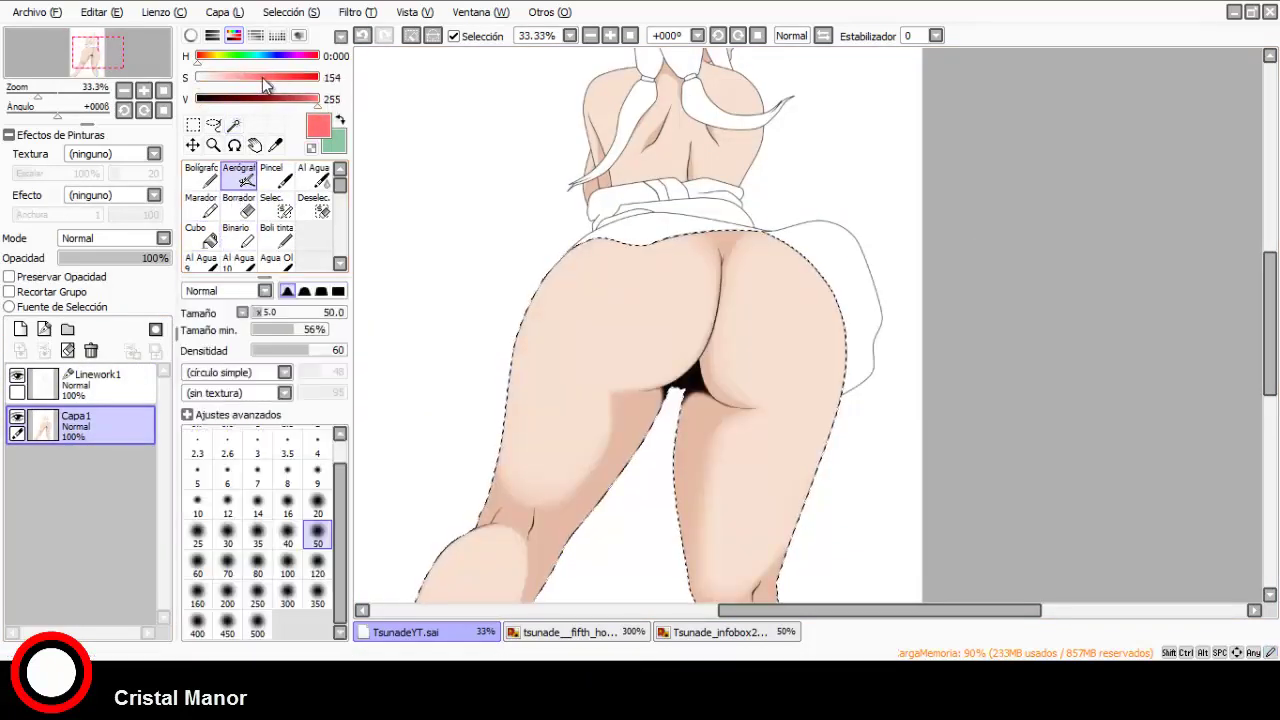
click(252, 627)
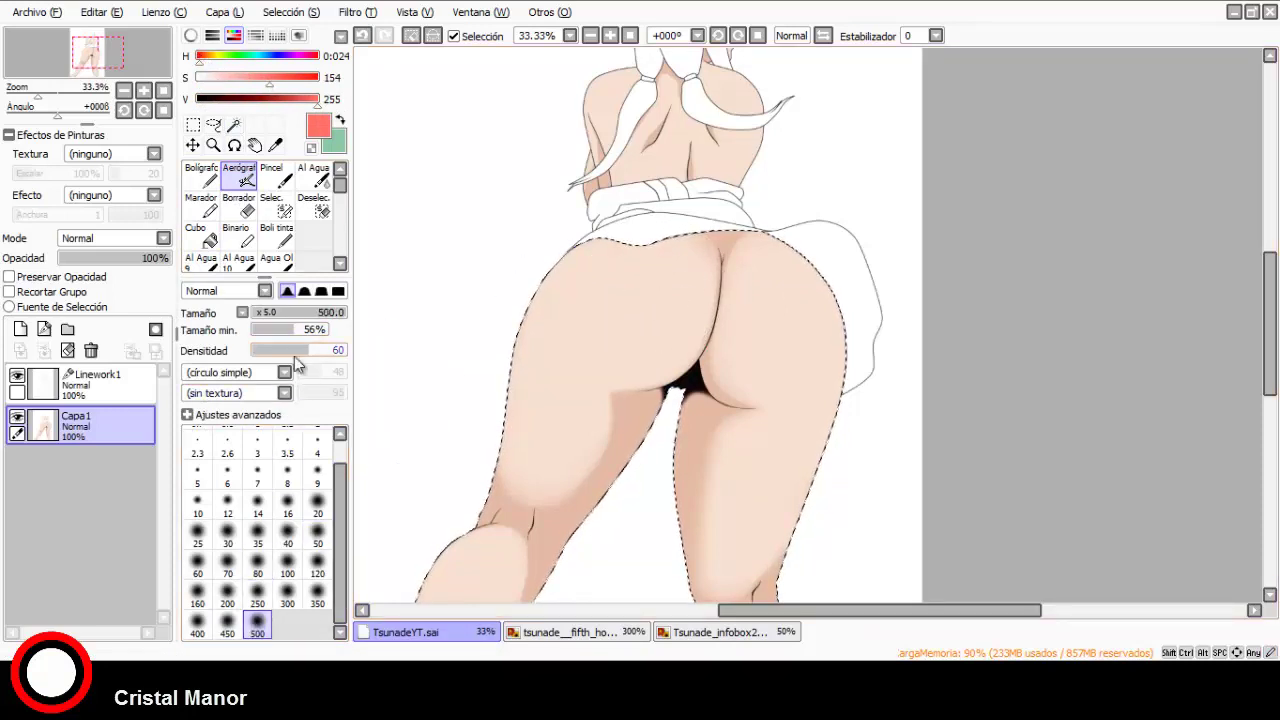
drag(270, 342, 257, 349)
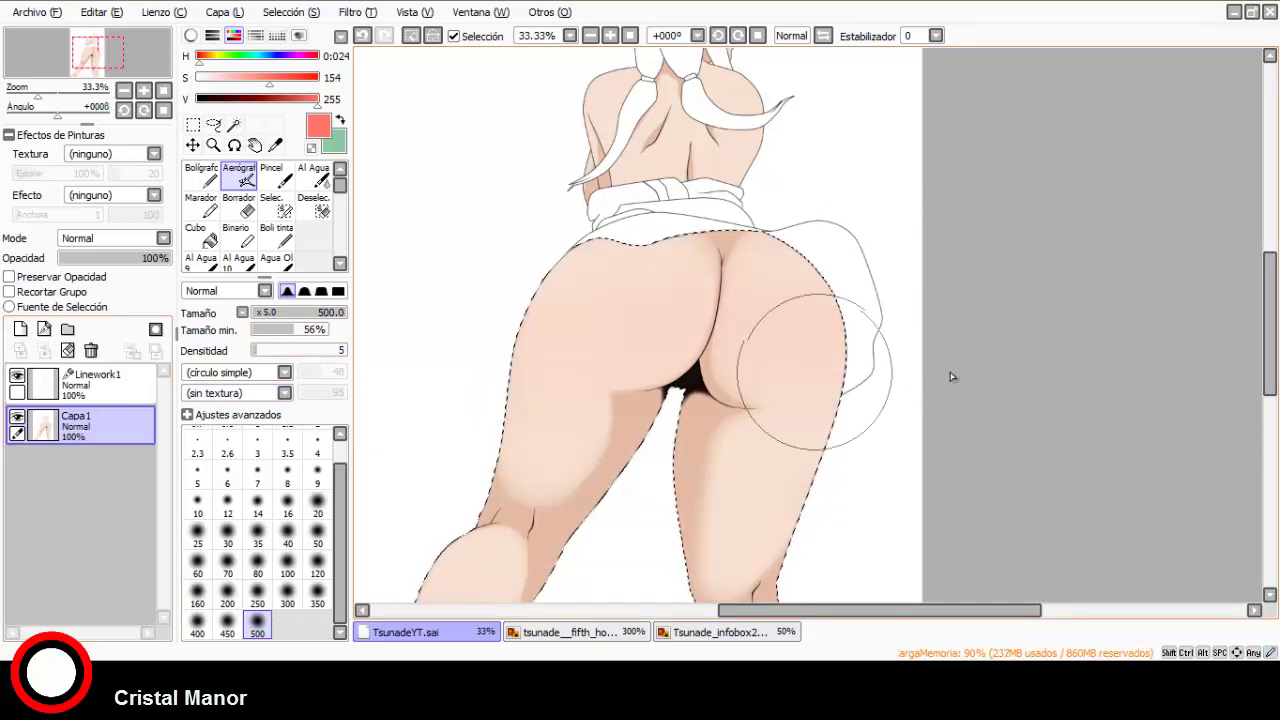
key(ctrl+d)
scroll(567, 246, down, 1)
click(117, 383)
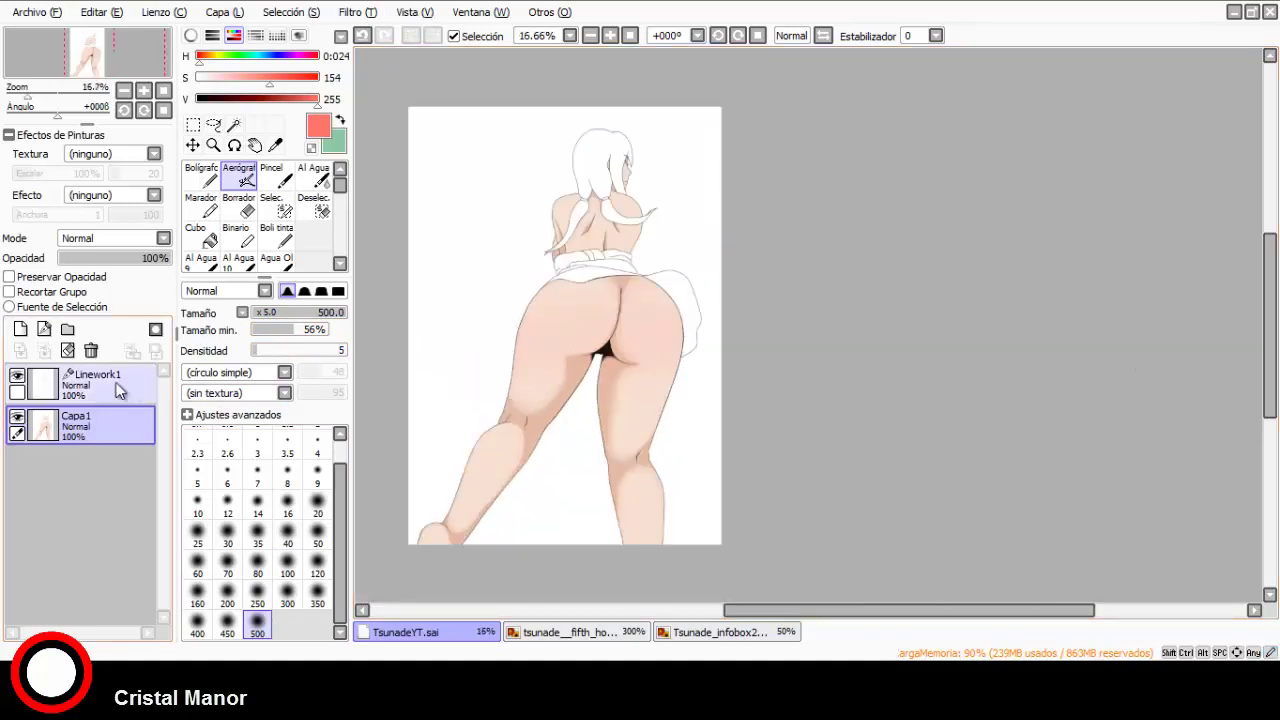
Restore the cleared skin selection and set the airbrush colour's hue to 84.
click(363, 36)
scroll(586, 357, up, 1)
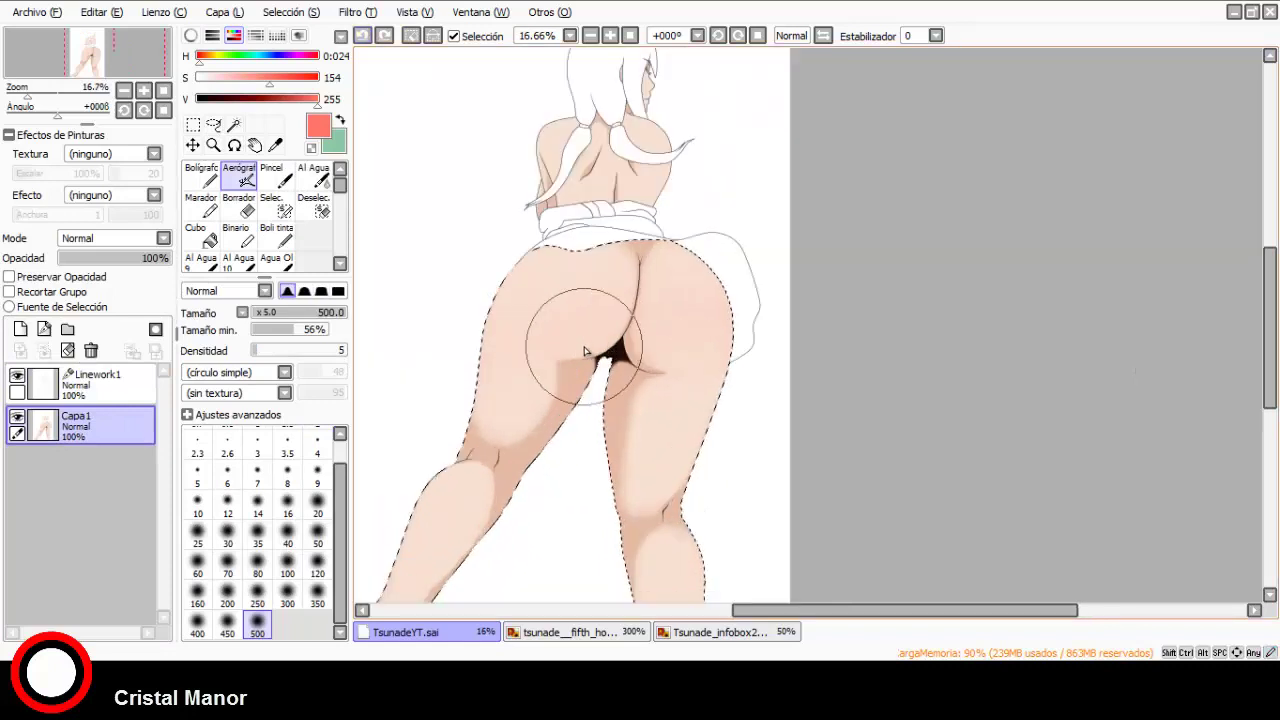
click(204, 58)
Try a broad airbrush stroke of the orange tone across the left buttock with the selection cleared, and undo both changes.
mouse_move(435, 298)
mouse_down()
mouse_move(785, 334)
mouse_move(340, 344)
mouse_move(614, 338)
mouse_up()
click(411, 36)
scroll(627, 309, down, 2)
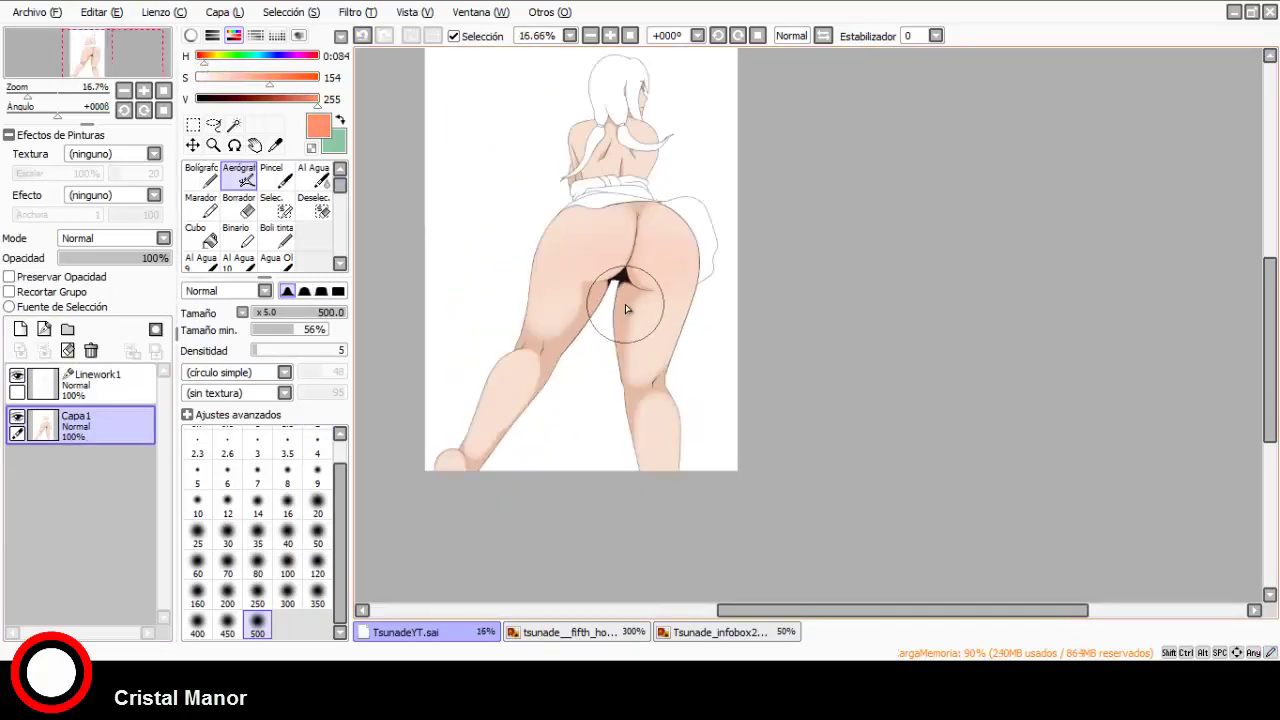
scroll(612, 290, up, 1)
click(362, 36)
click(363, 36)
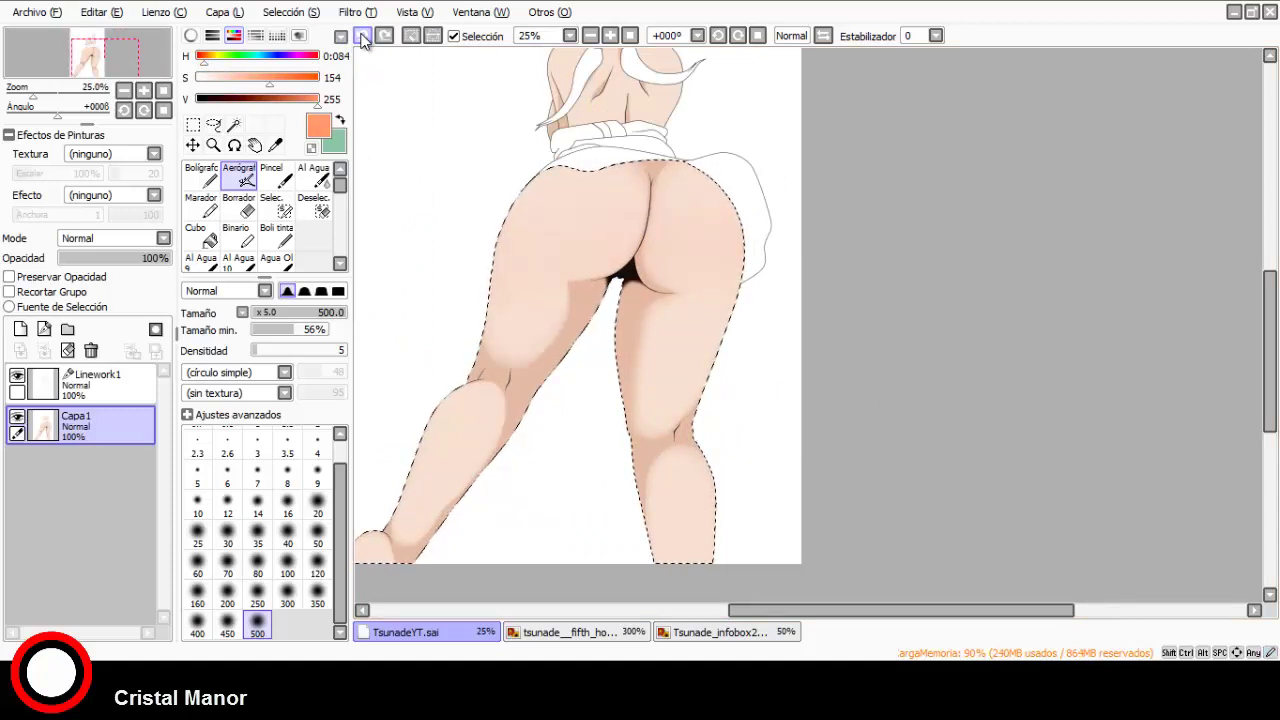
Airbrush the orange tone lightly over the lower left buttock and clear the selection.
mouse_move(576, 214)
mouse_down()
mouse_move(532, 246)
mouse_move(695, 236)
mouse_move(668, 298)
mouse_move(606, 251)
mouse_up()
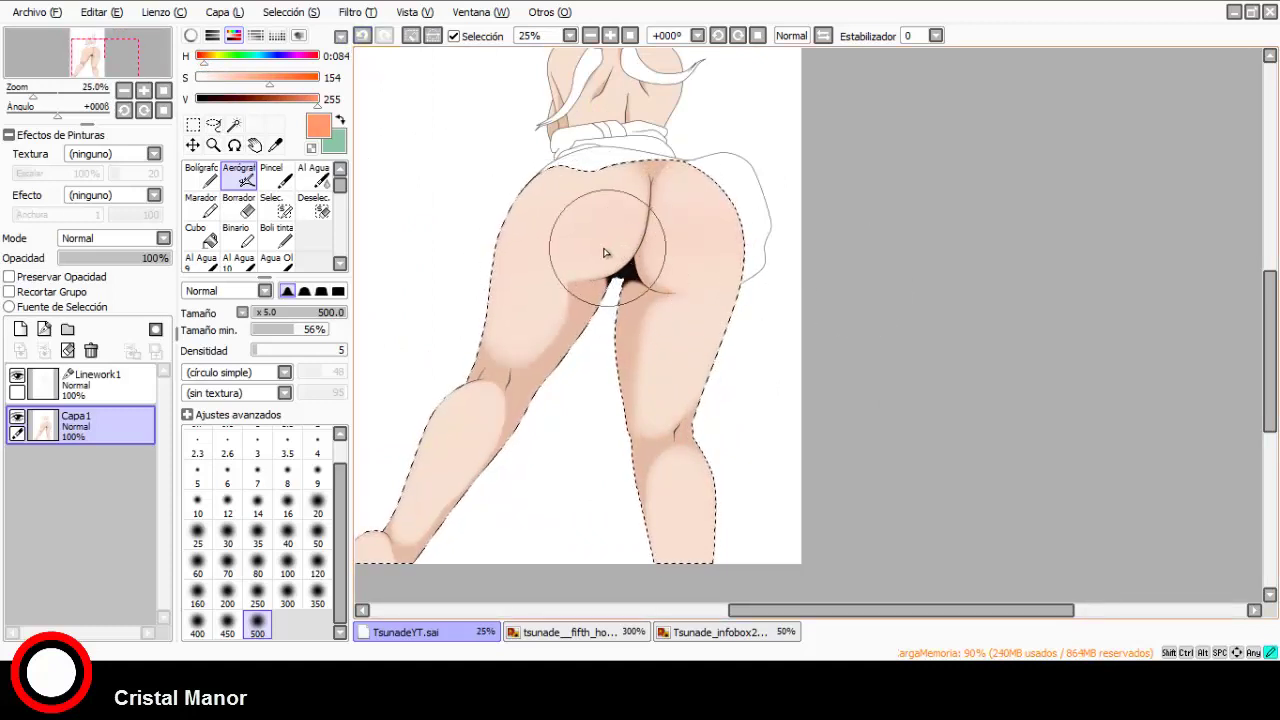
click(411, 36)
scroll(606, 298, down, 1)
On Linework1, paint a white oval highlight with a small dot above it on the left buttock using the Pen at size 14.
click(153, 380)
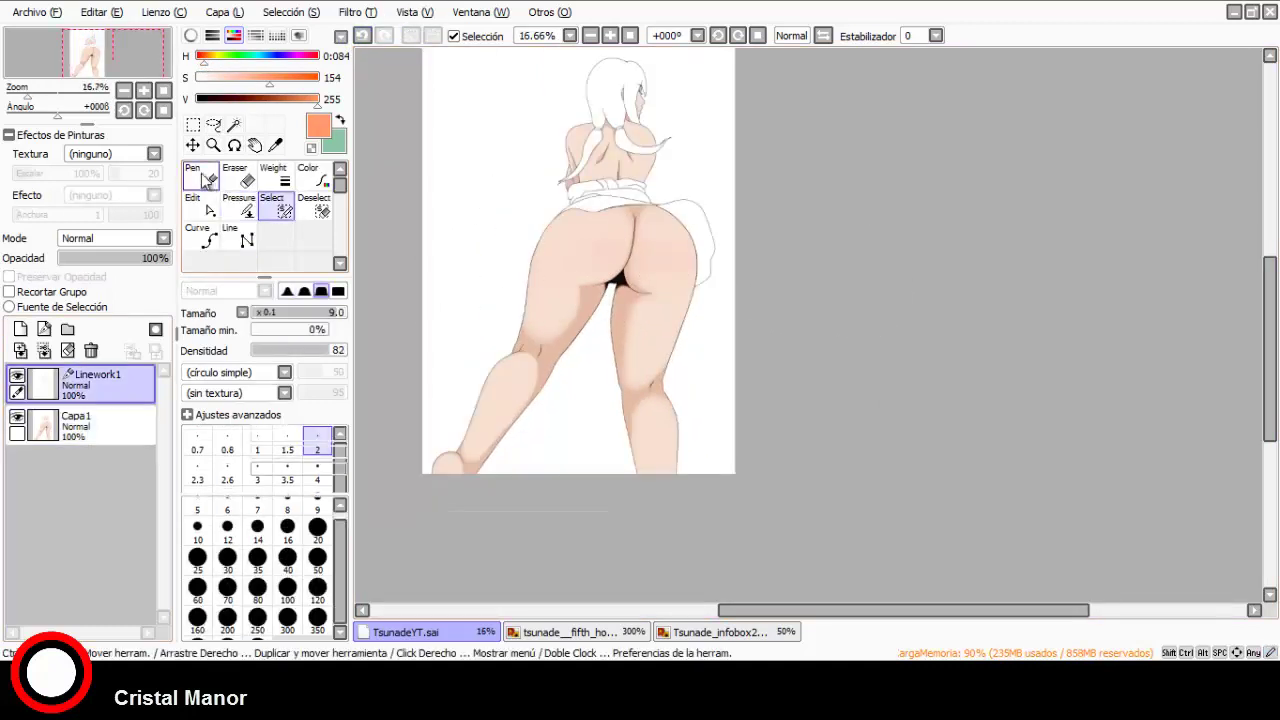
click(233, 78)
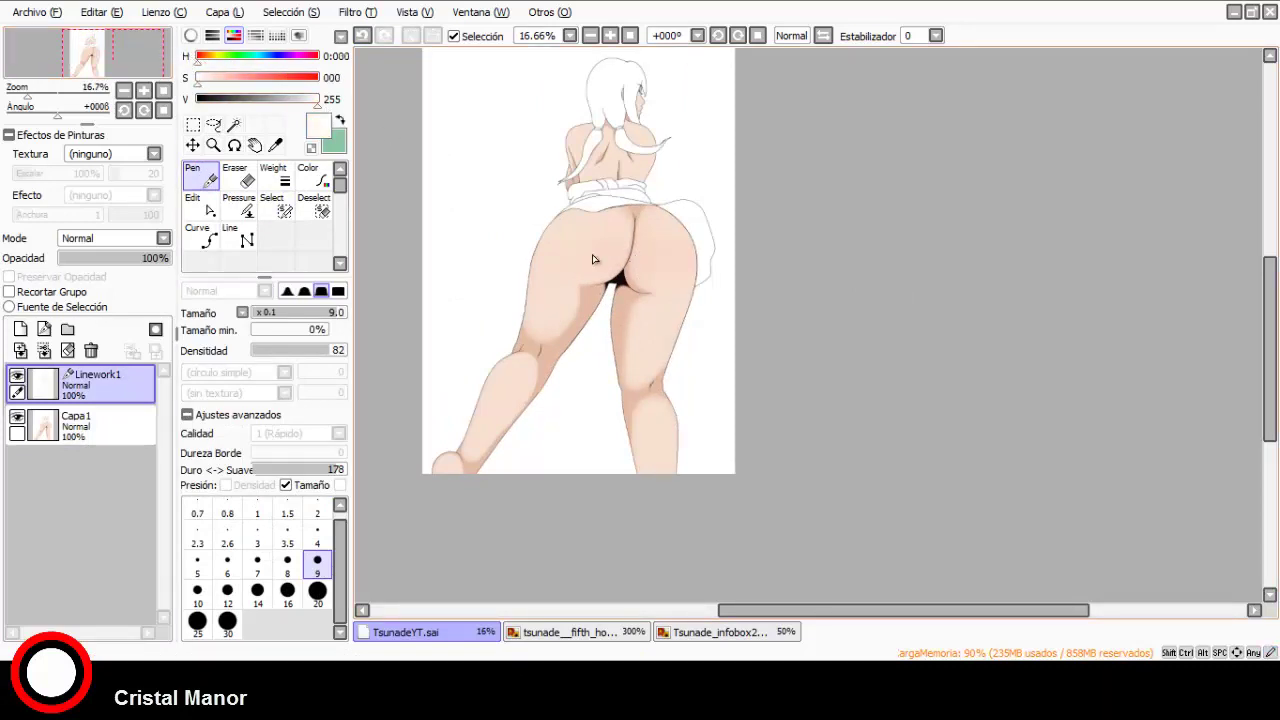
scroll(593, 259, up, 6)
scroll(650, 260, down, 3)
scroll(671, 260, up, 7)
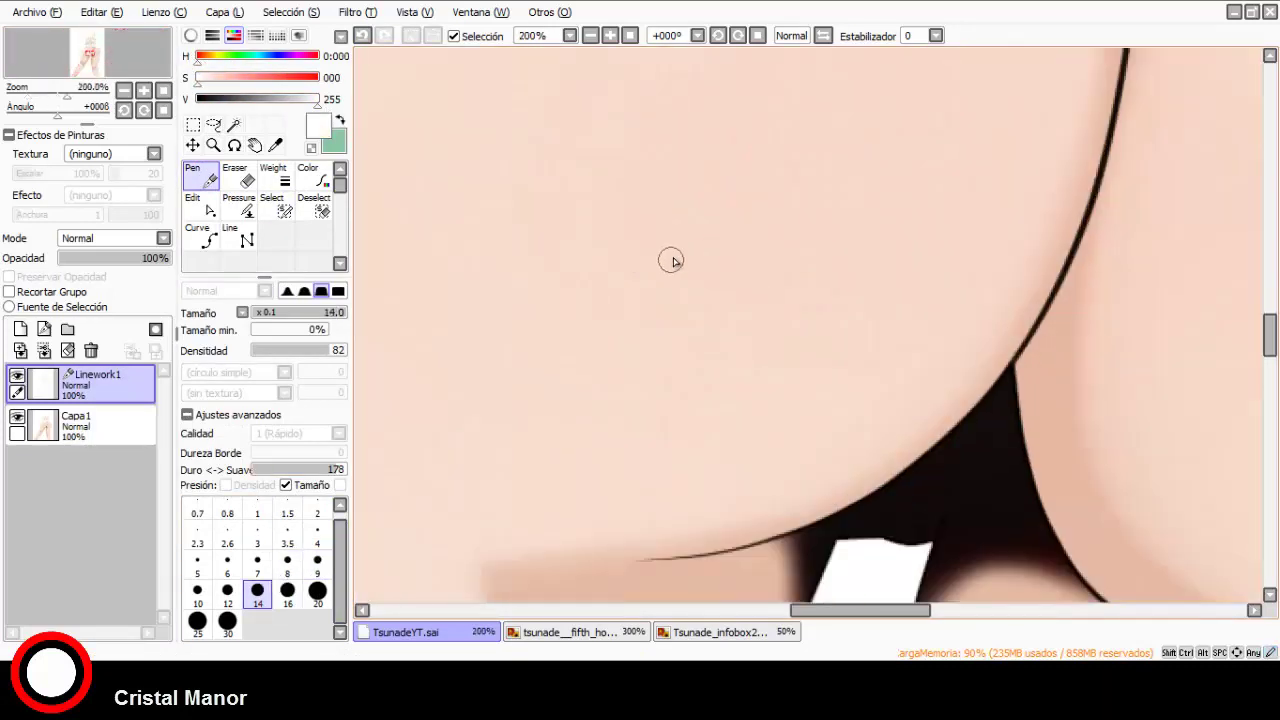
mouse_move(650, 290)
mouse_down()
mouse_move(660, 209)
mouse_move(658, 240)
mouse_up()
scroll(690, 390, down, 3)
scroll(710, 242, up, 2)
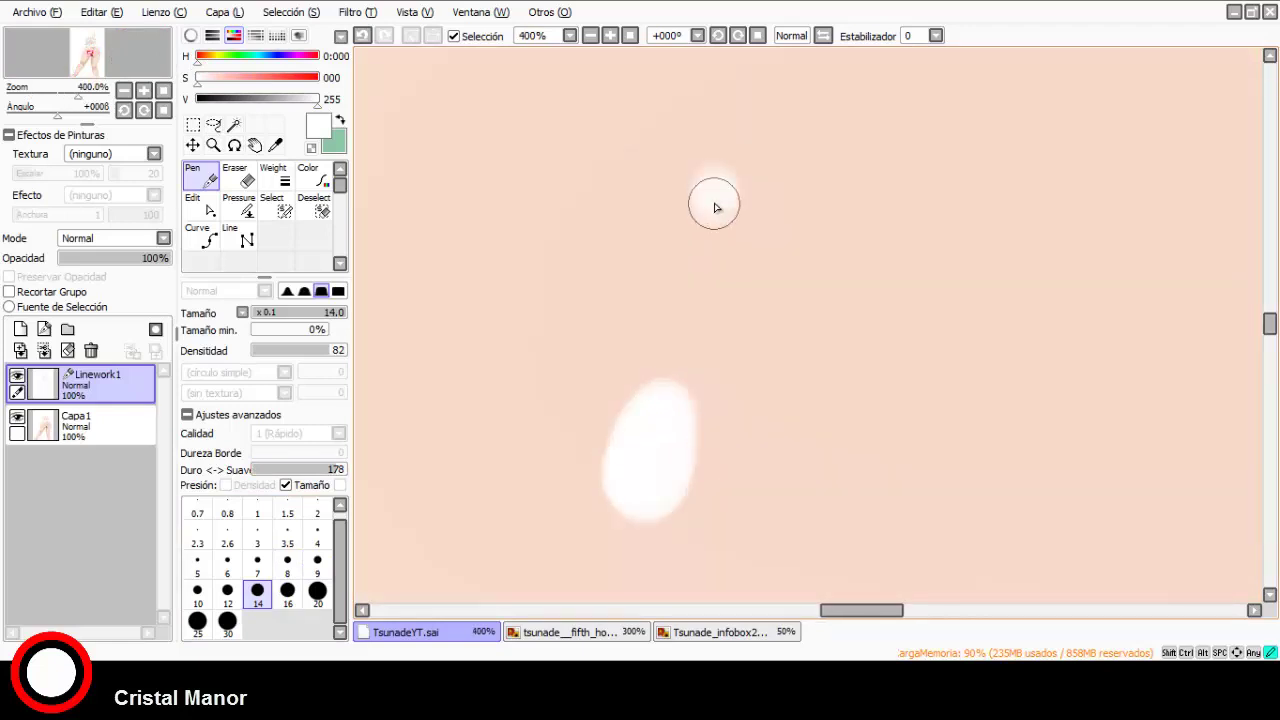
drag(714, 205, 717, 172)
scroll(640, 283, down, 4)
scroll(655, 270, up, 4)
scroll(851, 337, down, 5)
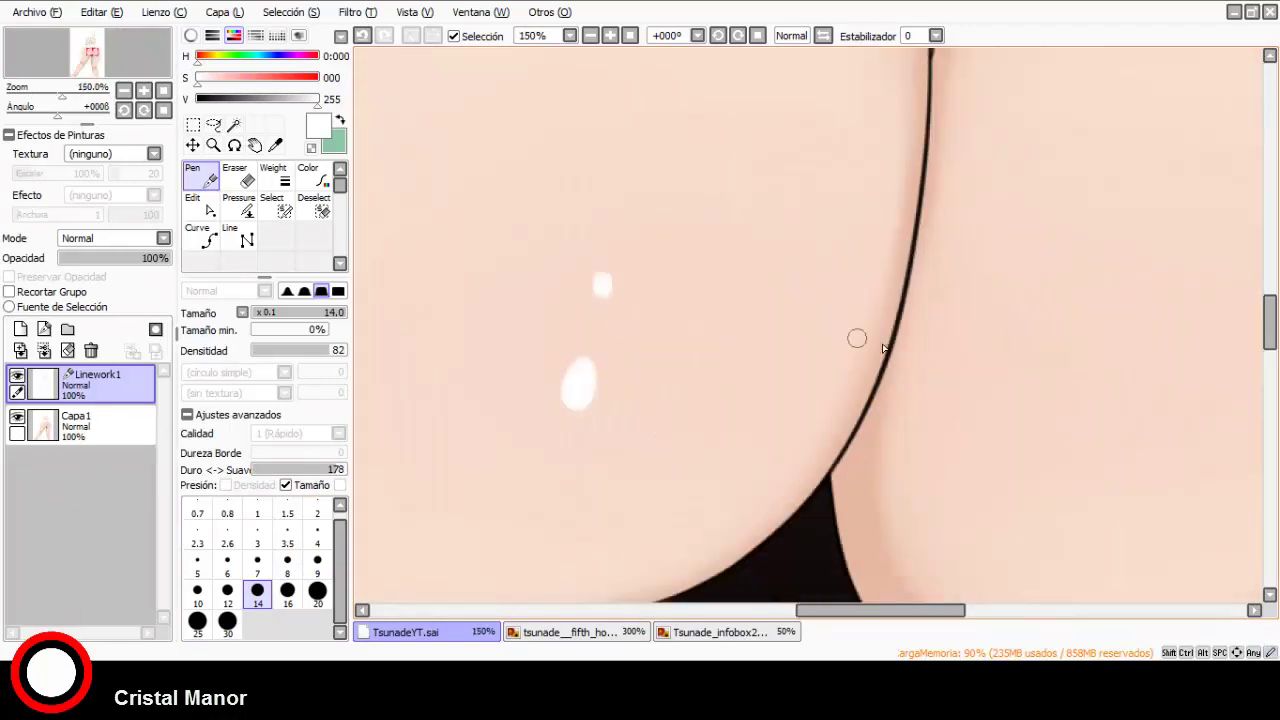
Paint a matching white oval highlight and small dot on the right buttock.
scroll(912, 380, up, 4)
drag(911, 381, 912, 391)
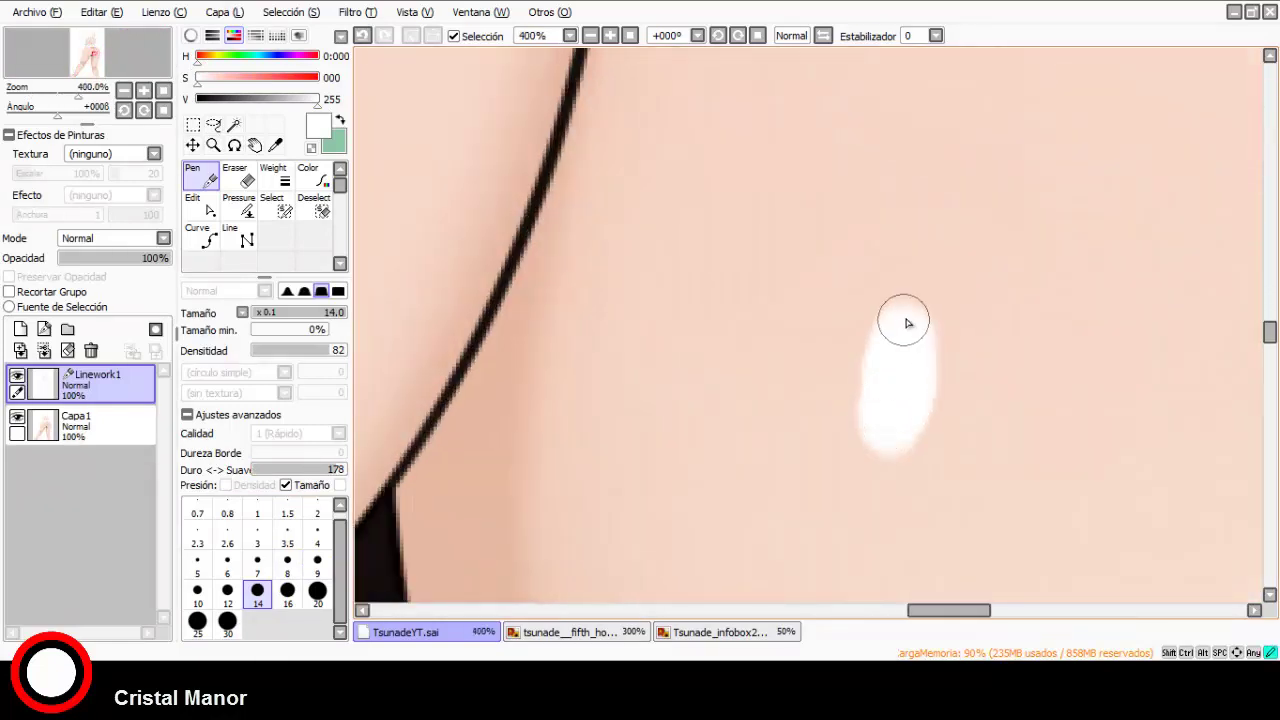
scroll(757, 248, down, 5)
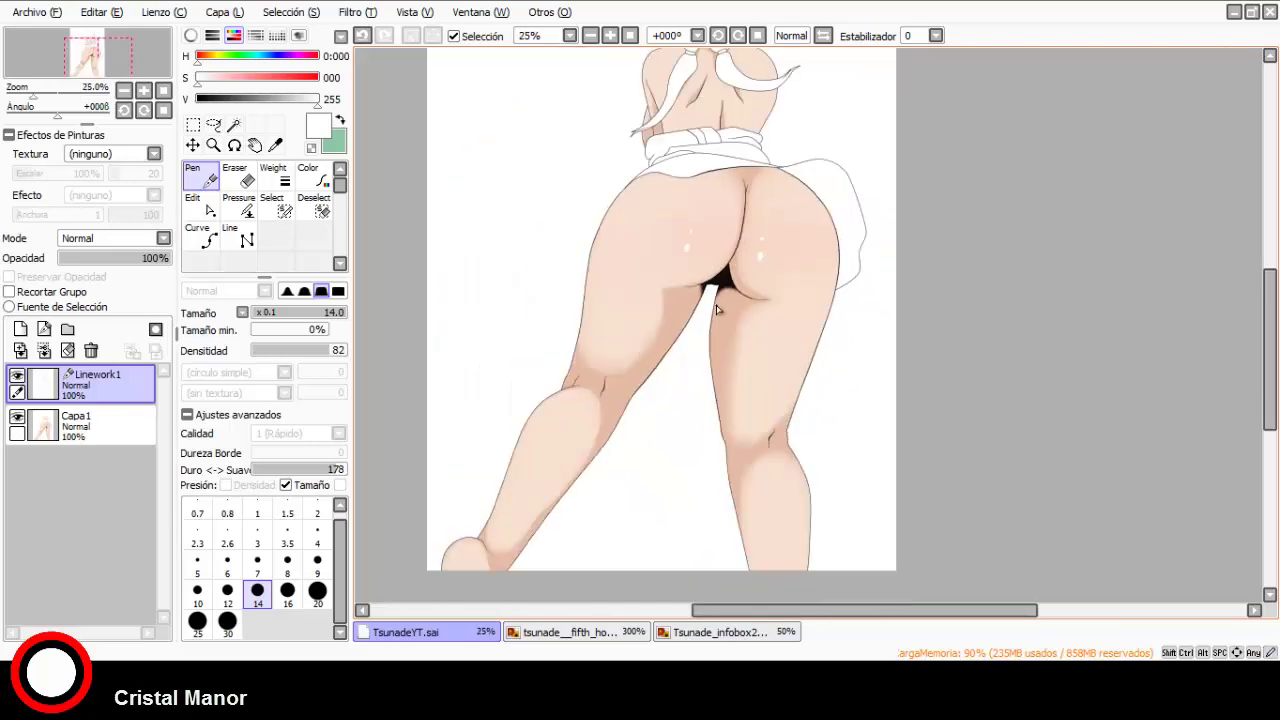
Draw a white highlight curve just inside the left shoulder's outline with the Curve tool at size 7.
scroll(720, 155, up, 3)
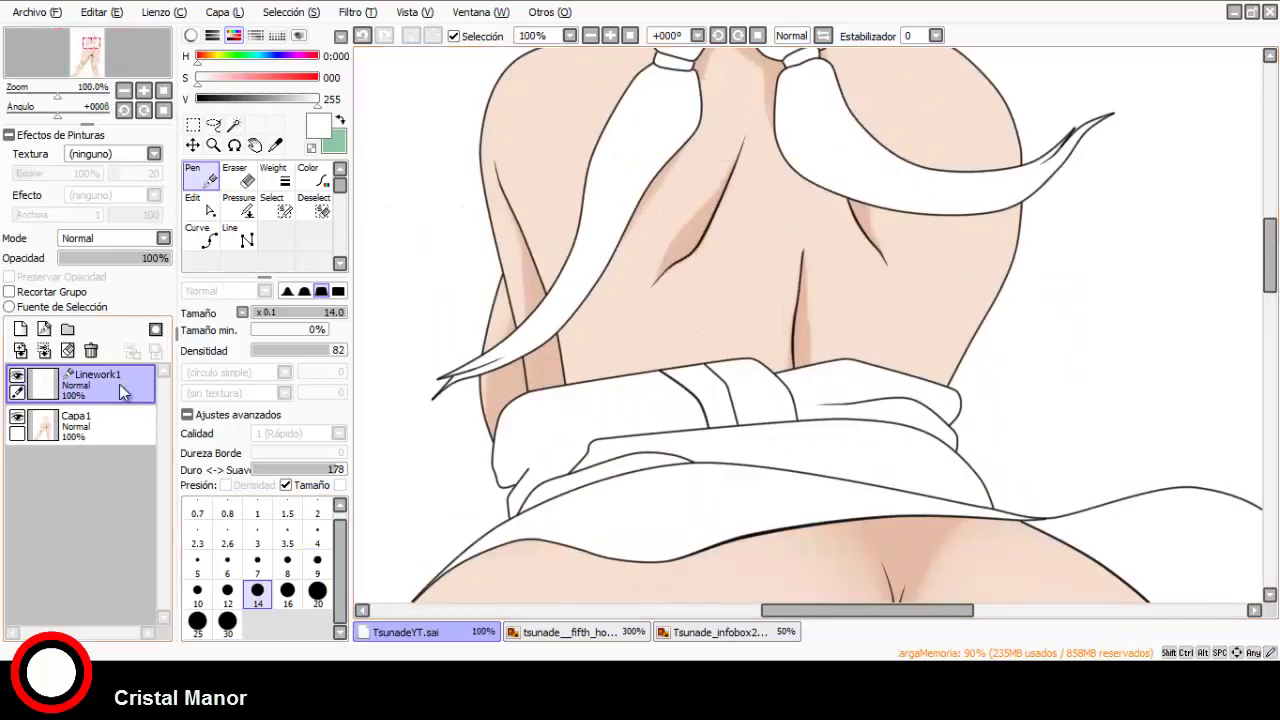
click(200, 237)
scroll(420, 510, down, 2)
scroll(420, 510, up, 5)
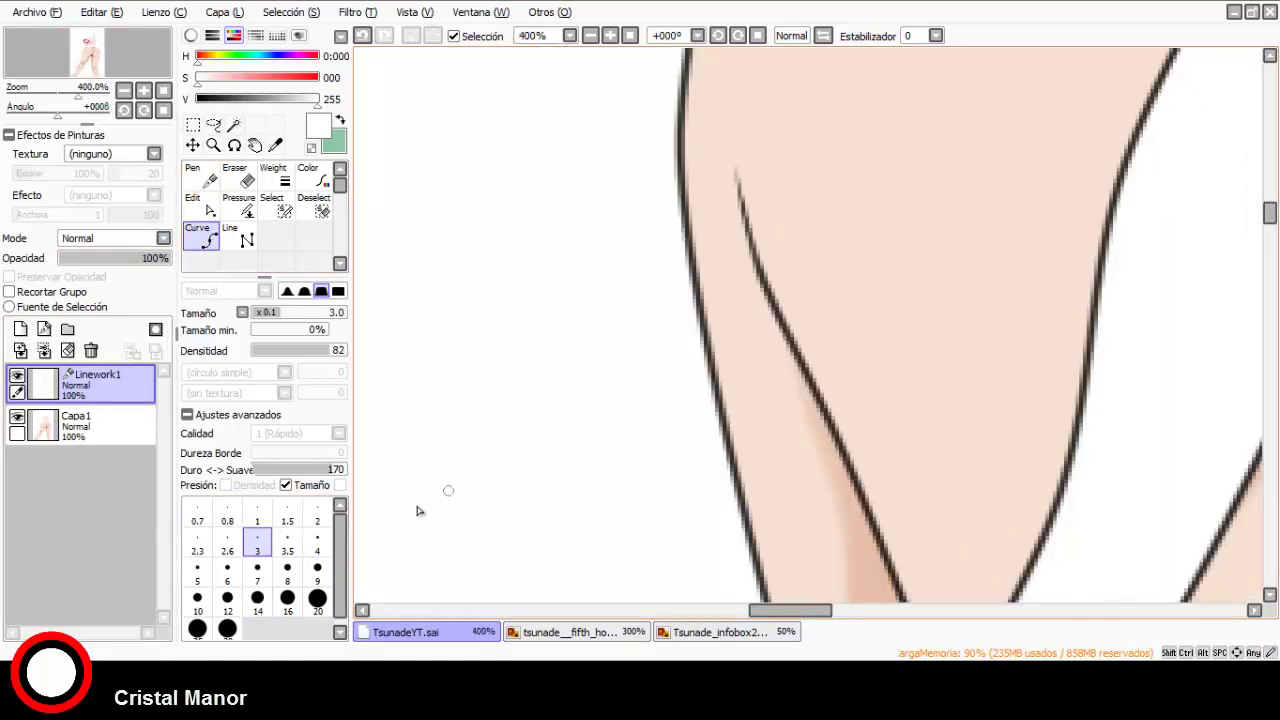
click(260, 572)
scroll(596, 328, down, 3)
scroll(596, 328, up, 2)
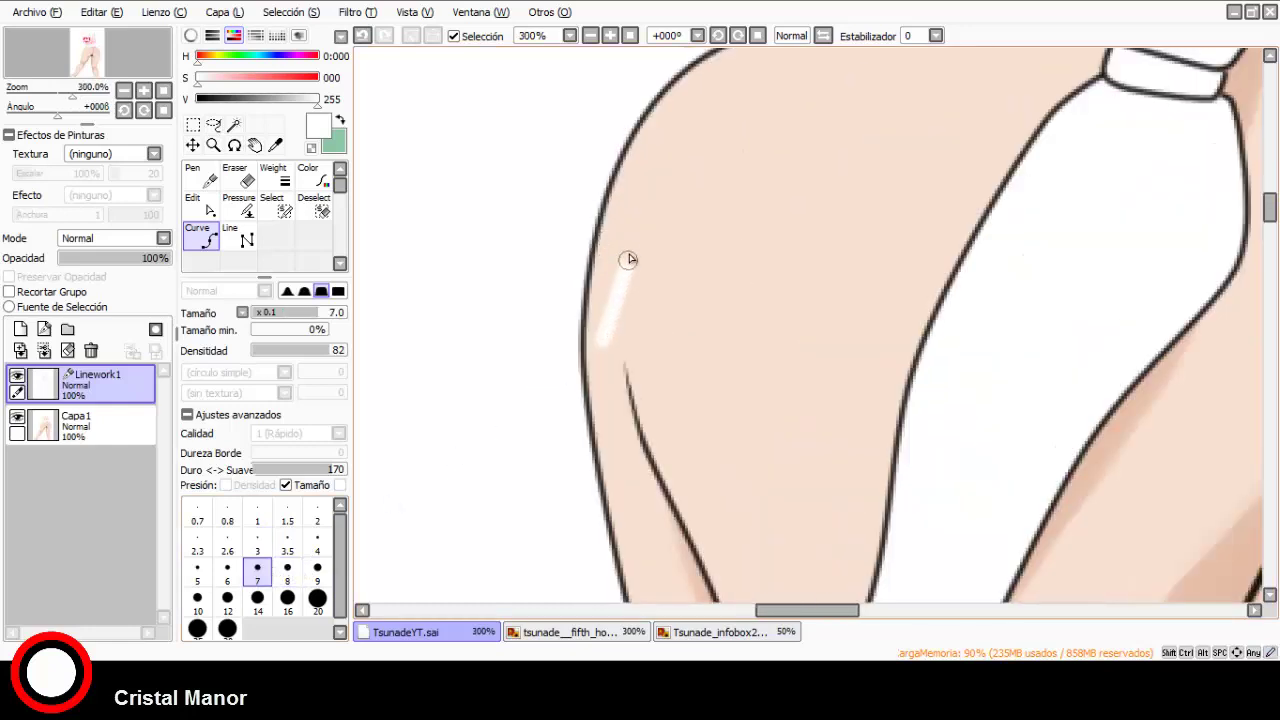
click(364, 36)
scroll(515, 365, down, 2)
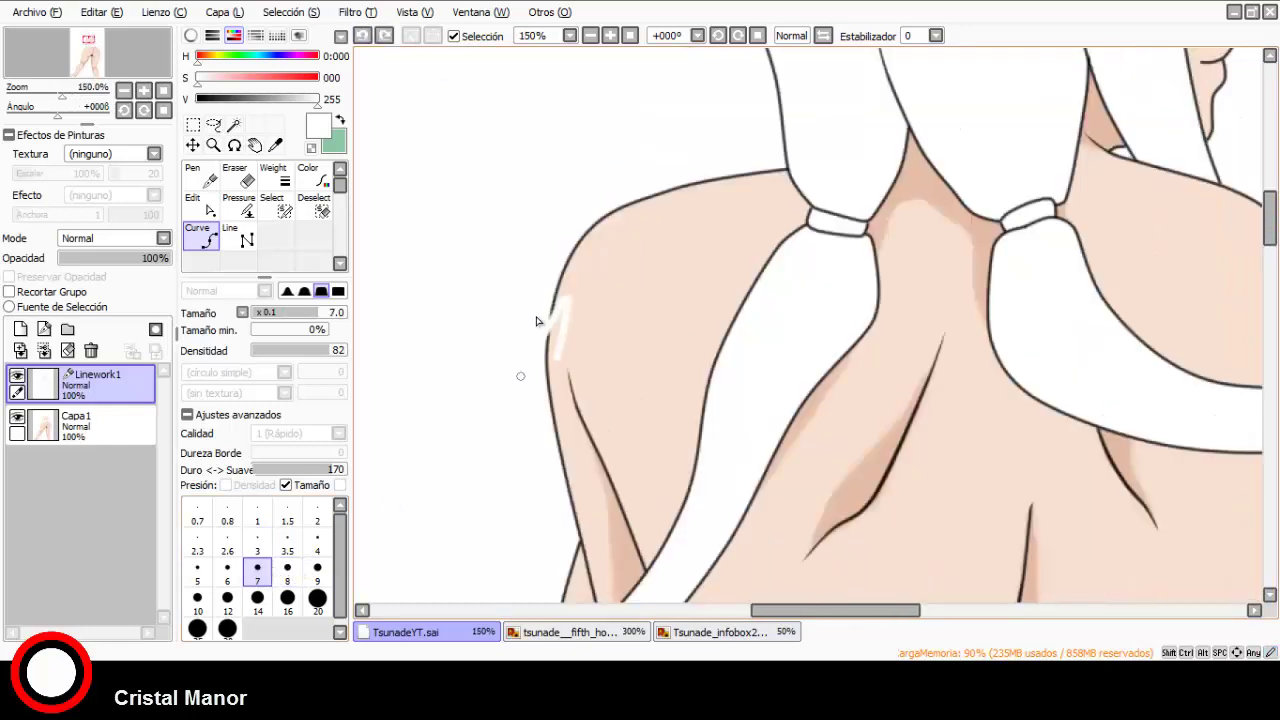
scroll(583, 224, up, 2)
scroll(674, 207, down, 2)
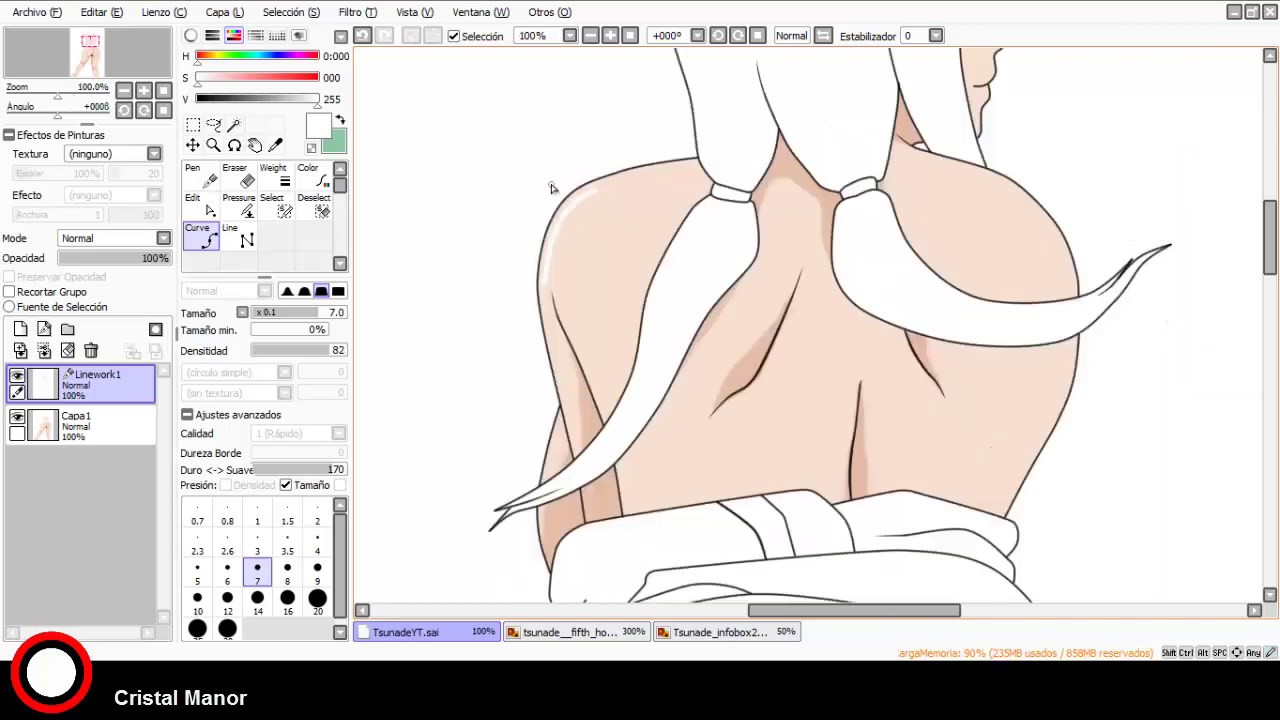
Draw white highlight curves just inside the outlines of the right shoulder and both outer thighs.
scroll(937, 222, up, 2)
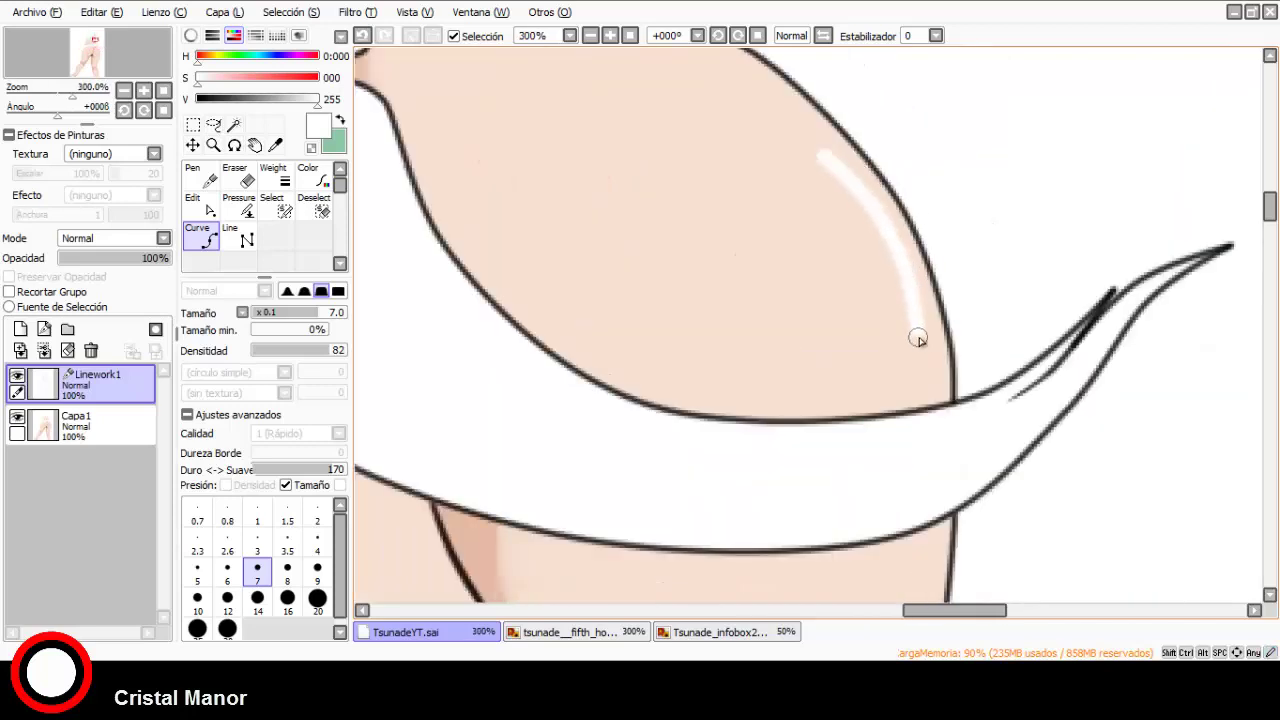
scroll(727, 231, down, 5)
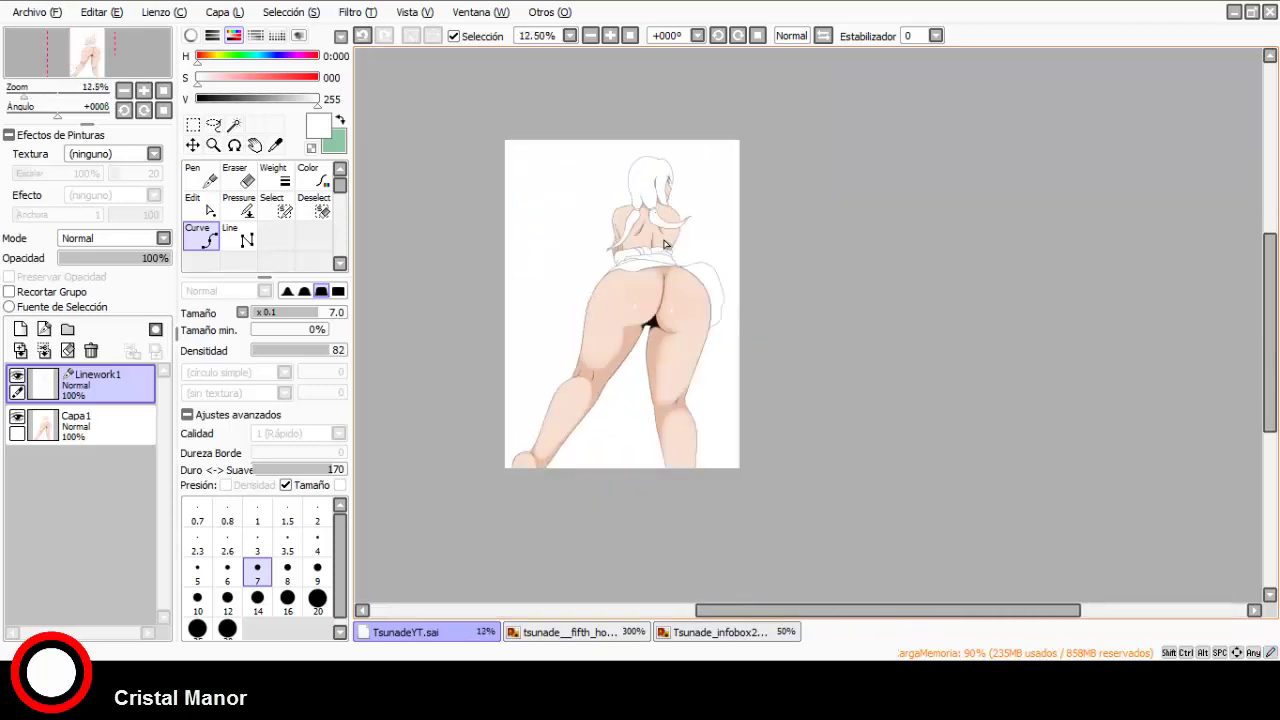
scroll(748, 264, up, 4)
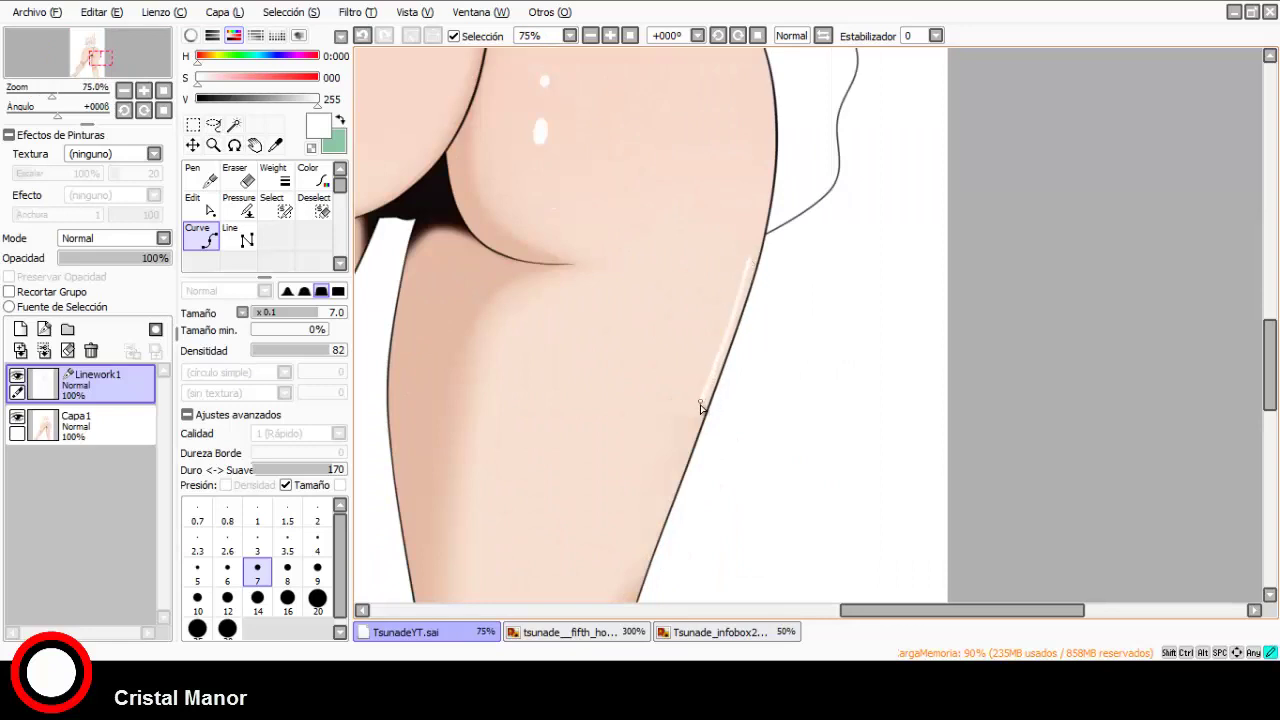
scroll(629, 568, down, 2)
scroll(453, 258, up, 2)
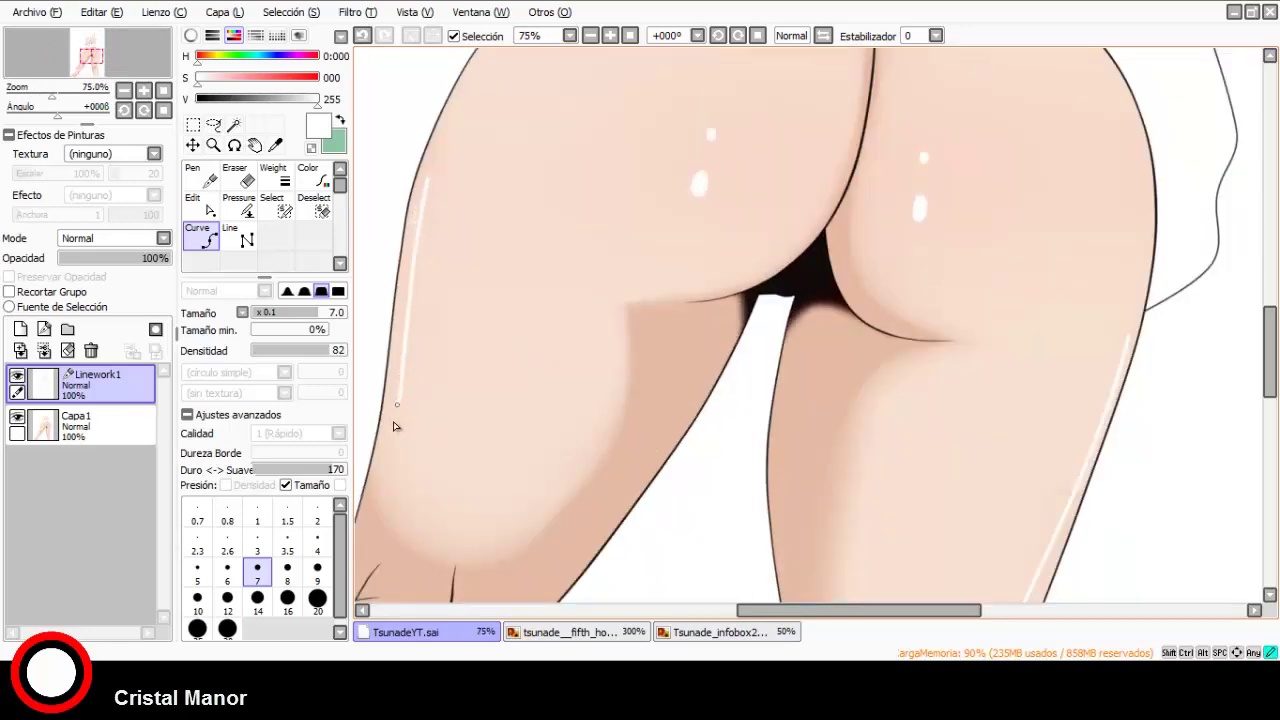
scroll(483, 303, down, 3)
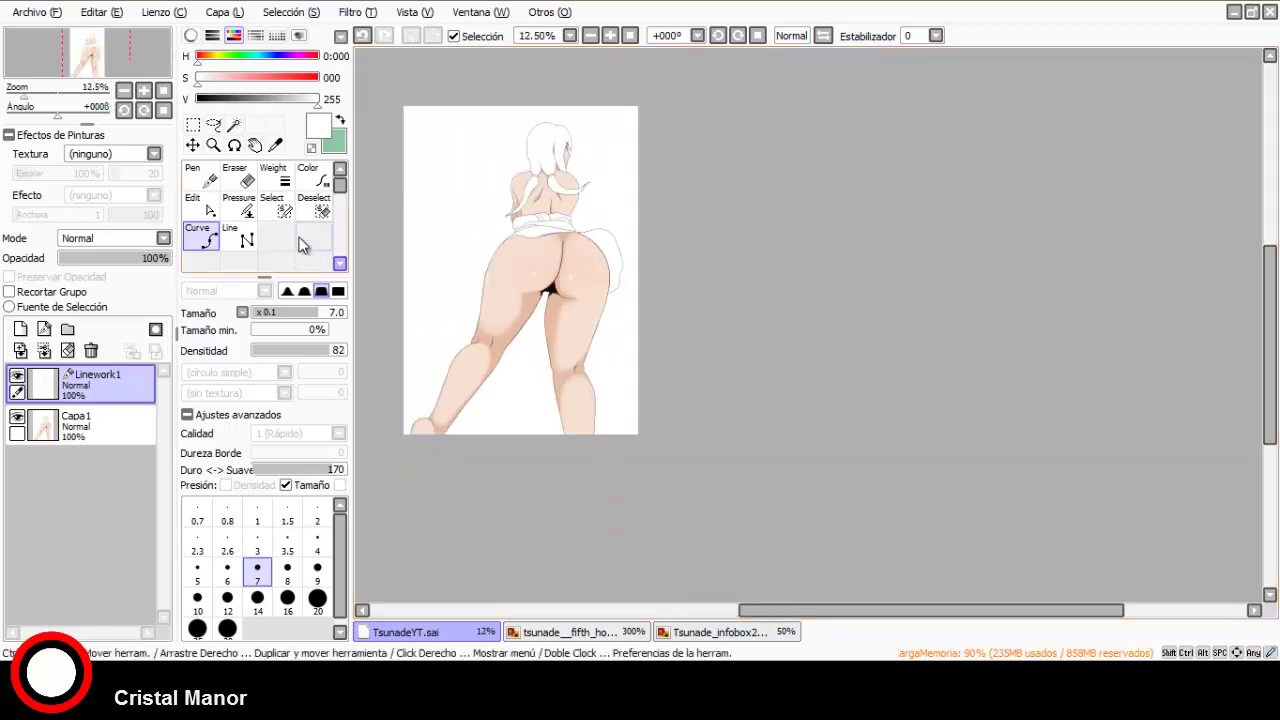
Taper the white highlight curves on the left and right shoulders with the Pressure tool.
click(238, 205)
scroll(672, 87, up, 3)
scroll(672, 87, up, 3)
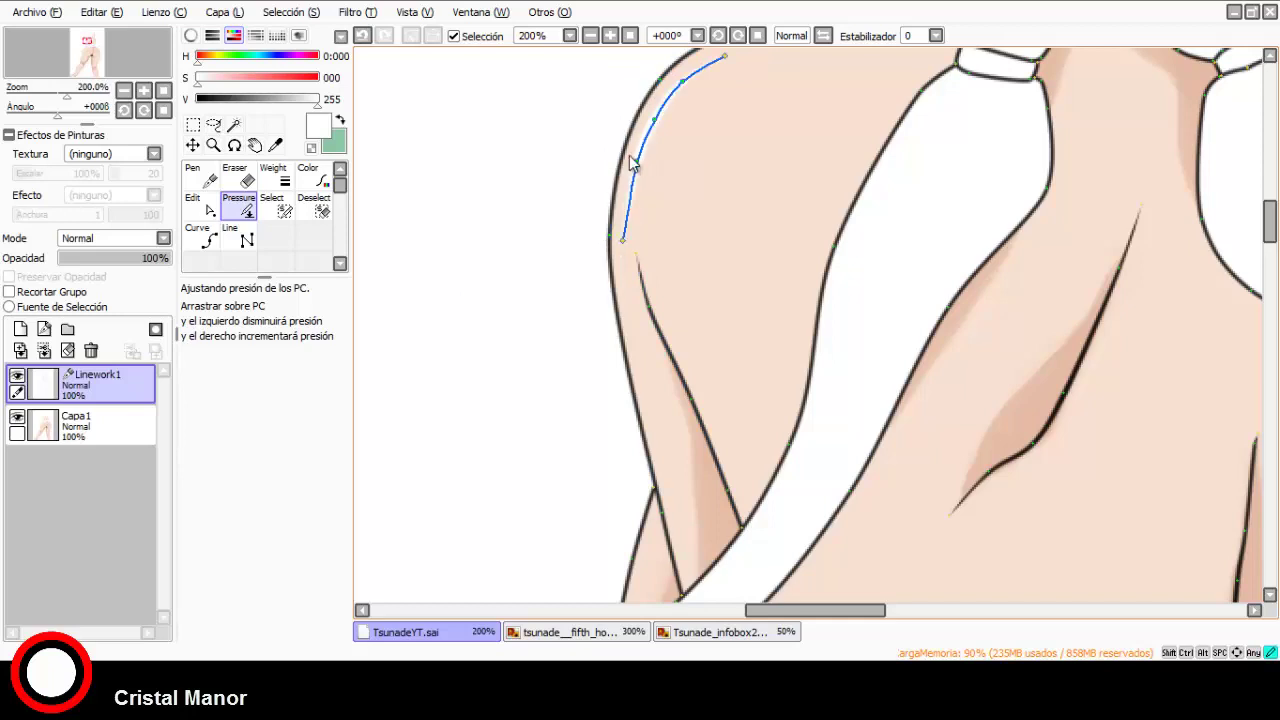
scroll(475, 273, down, 2)
scroll(572, 232, up, 1)
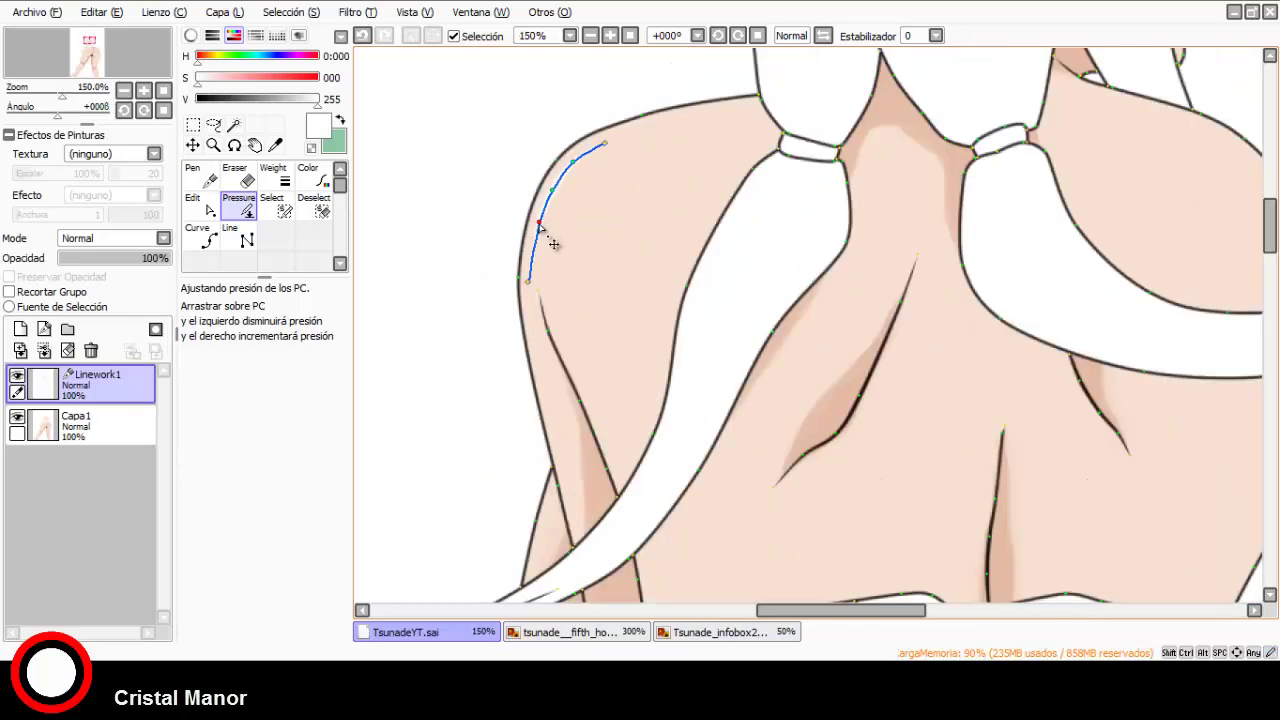
scroll(441, 166, down, 1)
scroll(1010, 172, up, 2)
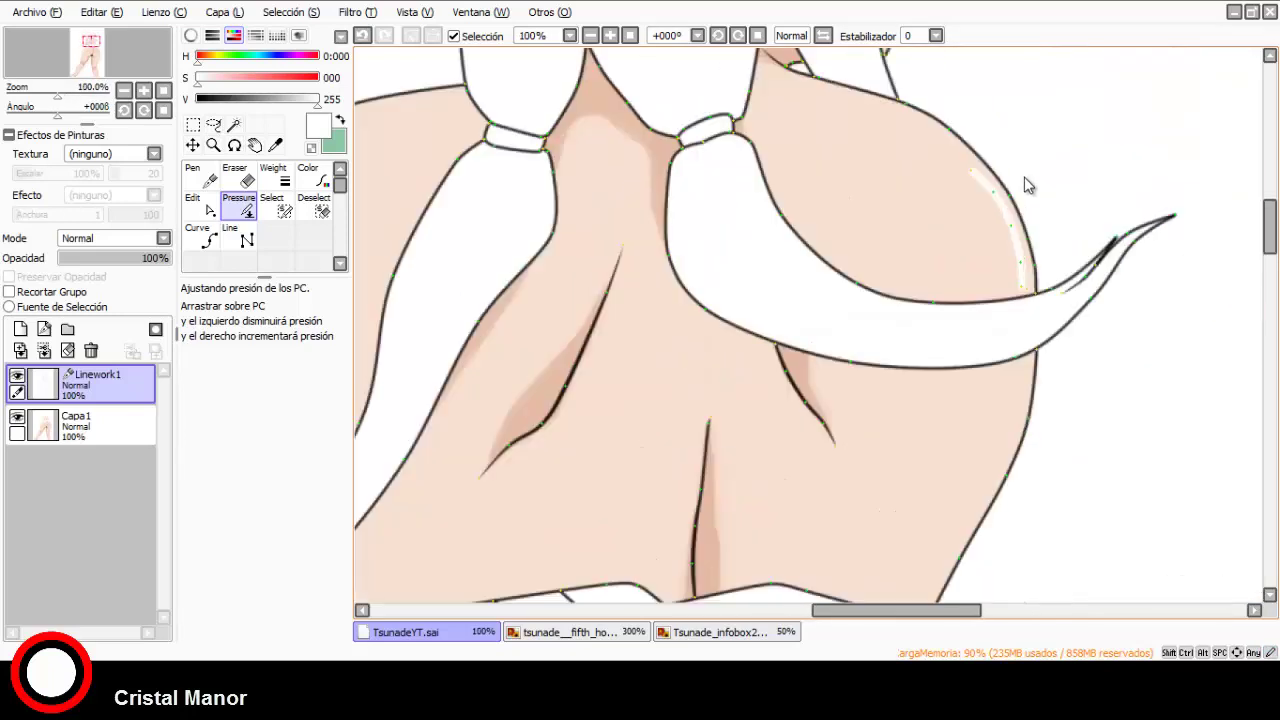
drag(964, 172, 644, 176)
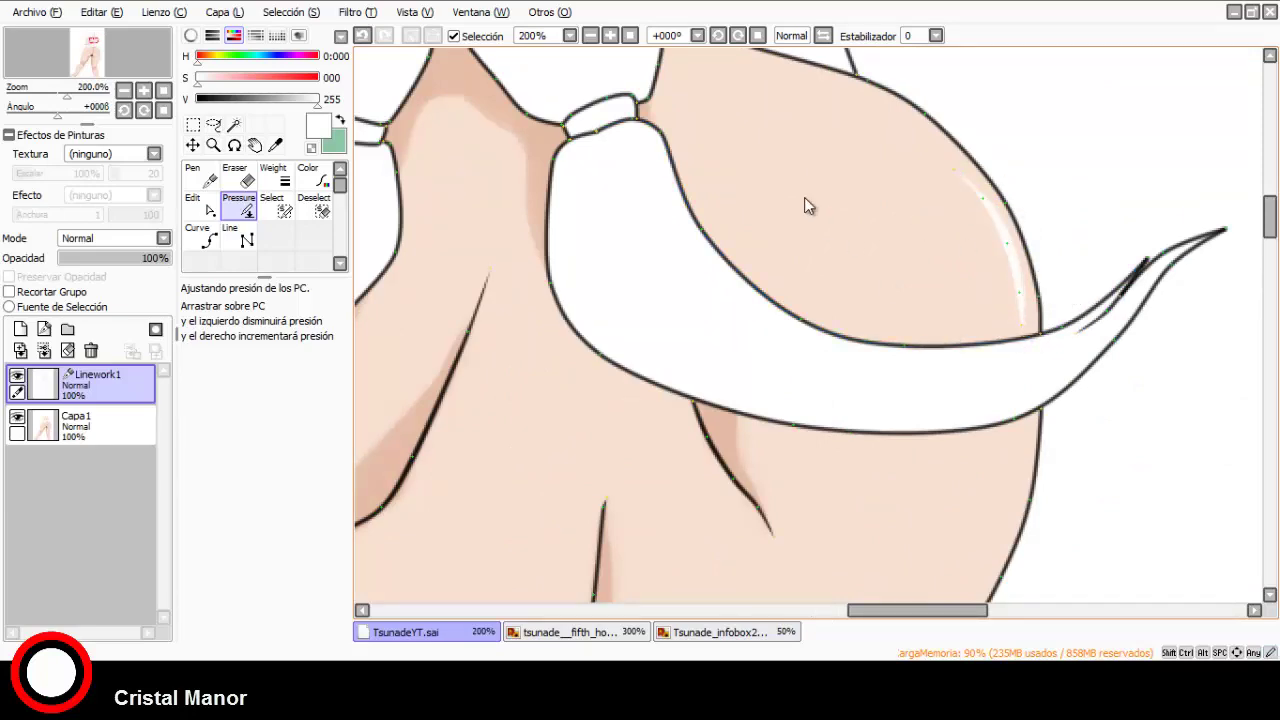
Taper the ends of the white highlight curves along both outer thighs with the Pressure tool.
scroll(805, 198, down, 4)
scroll(830, 357, up, 2)
scroll(752, 115, down, 2)
scroll(803, 295, up, 2)
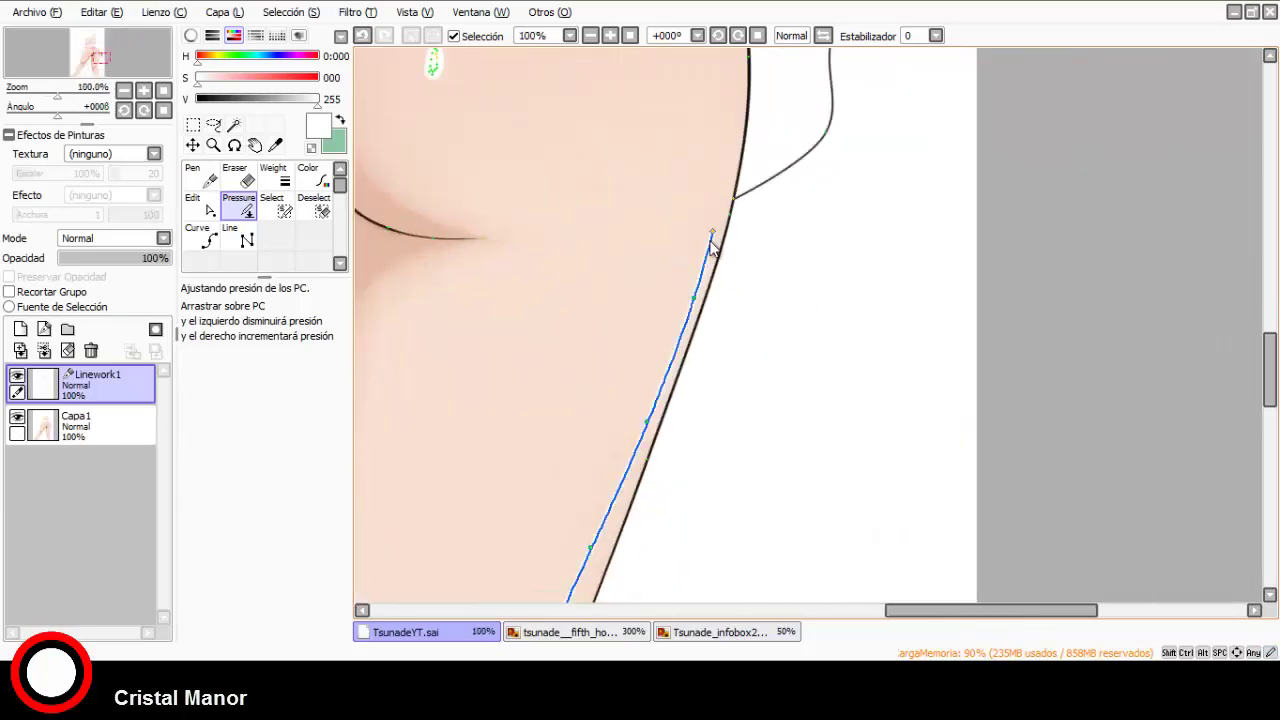
scroll(463, 263, down, 1)
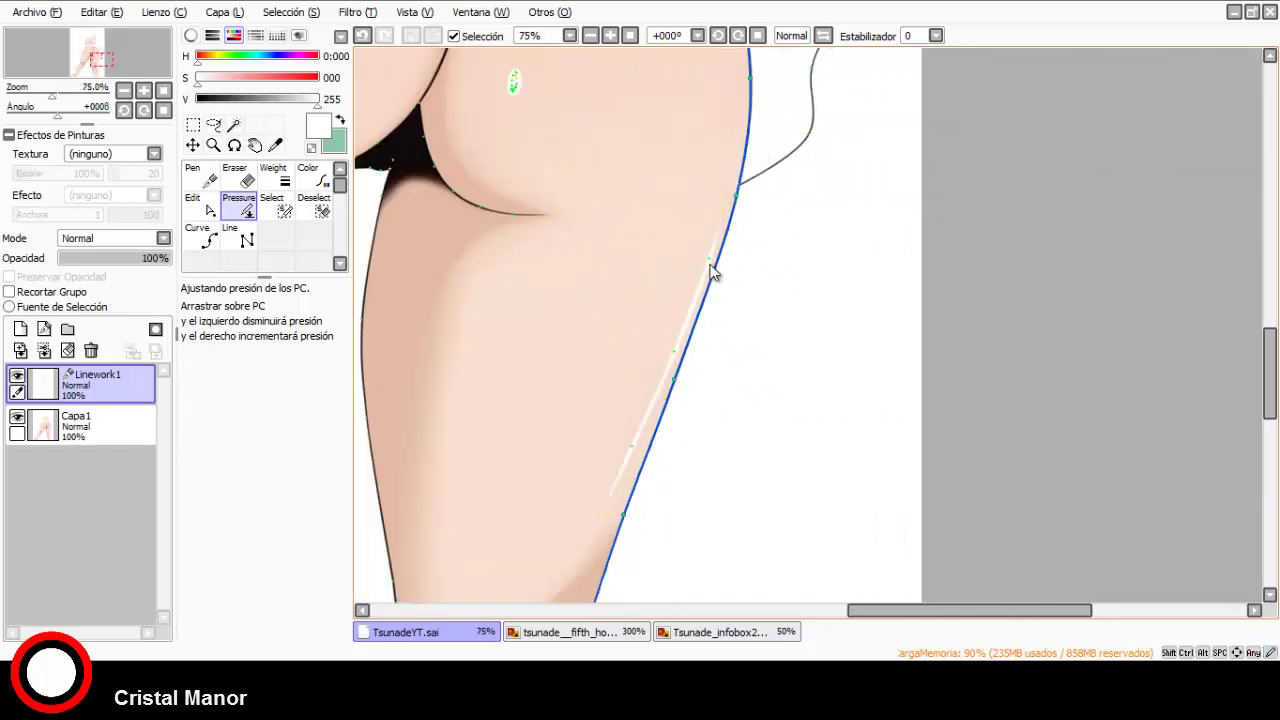
scroll(569, 242, down, 3)
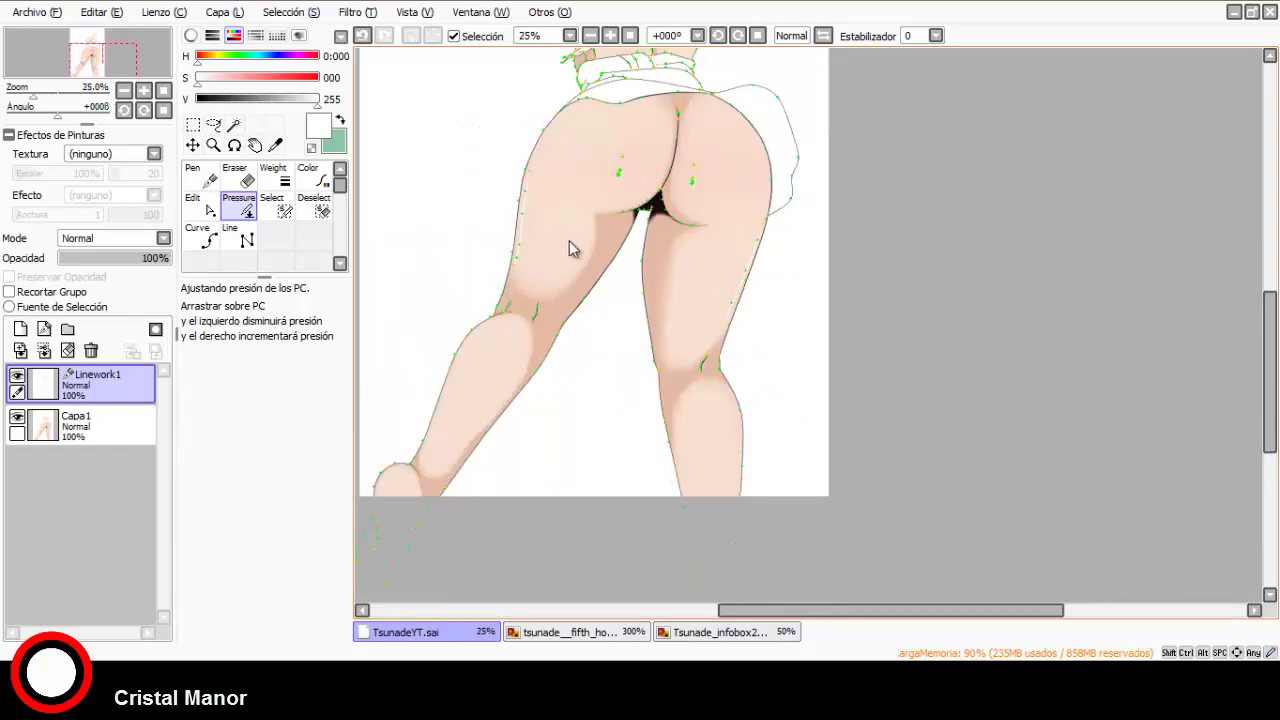
scroll(499, 193, up, 3)
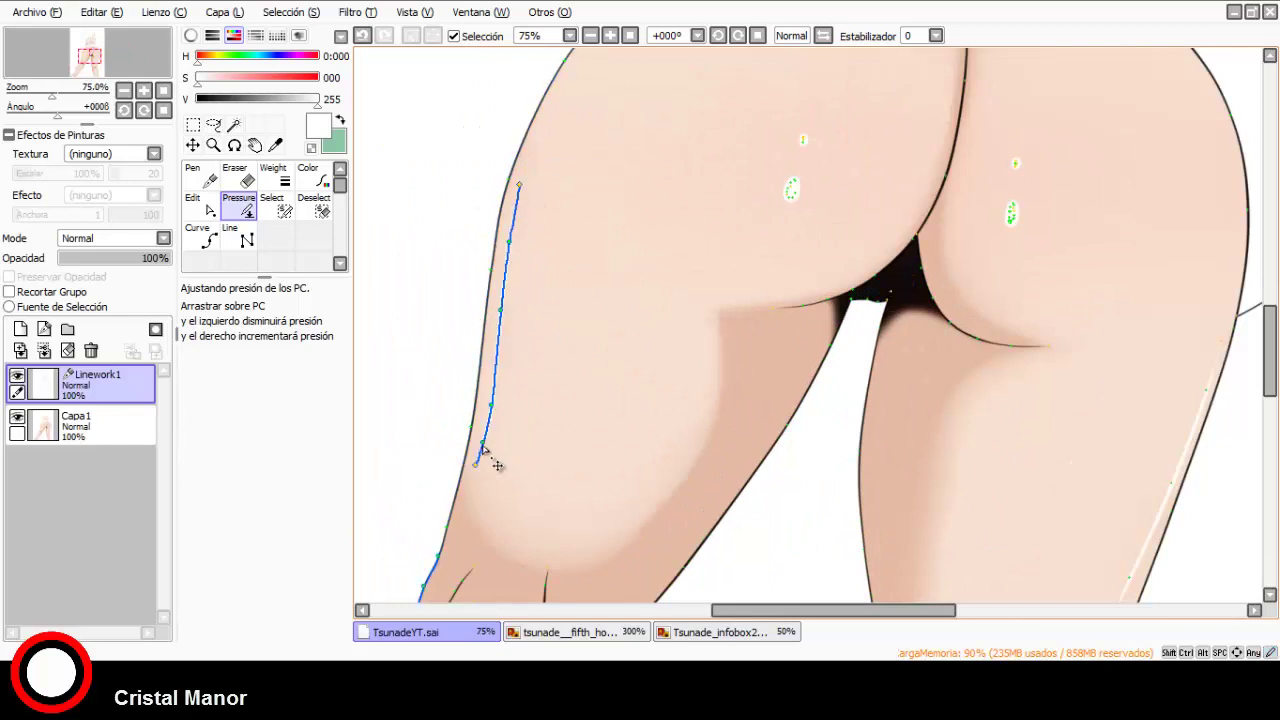
click(203, 236)
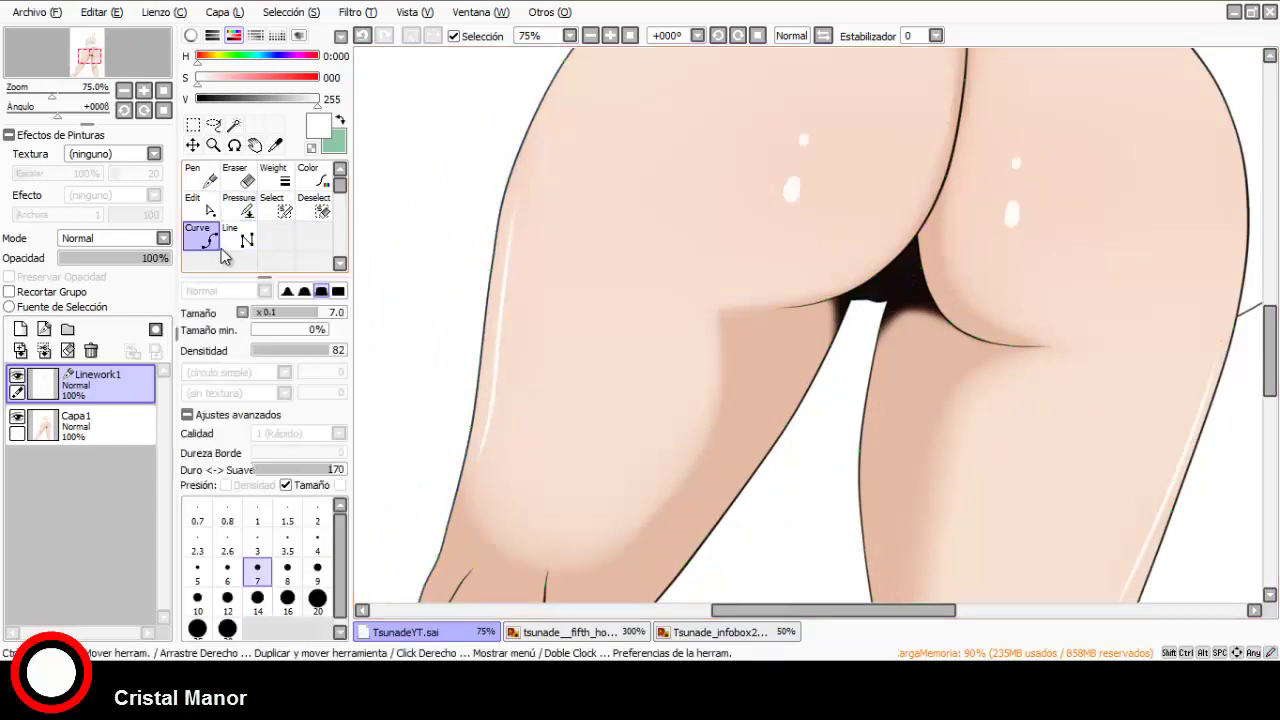
scroll(563, 384, down, 4)
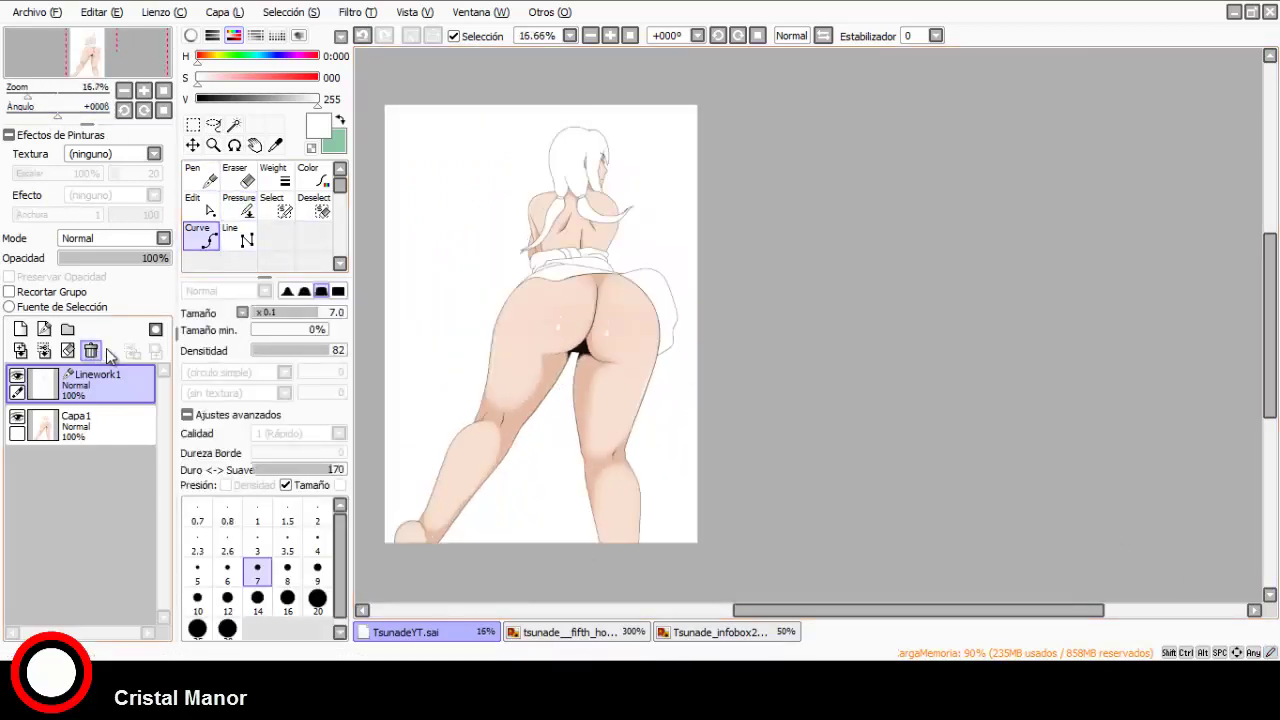
Select all the sections of the bunched cloth around the waist on Linework1 with the Magic Wand.
click(234, 125)
scroll(540, 260, up, 2)
scroll(594, 213, down, 1)
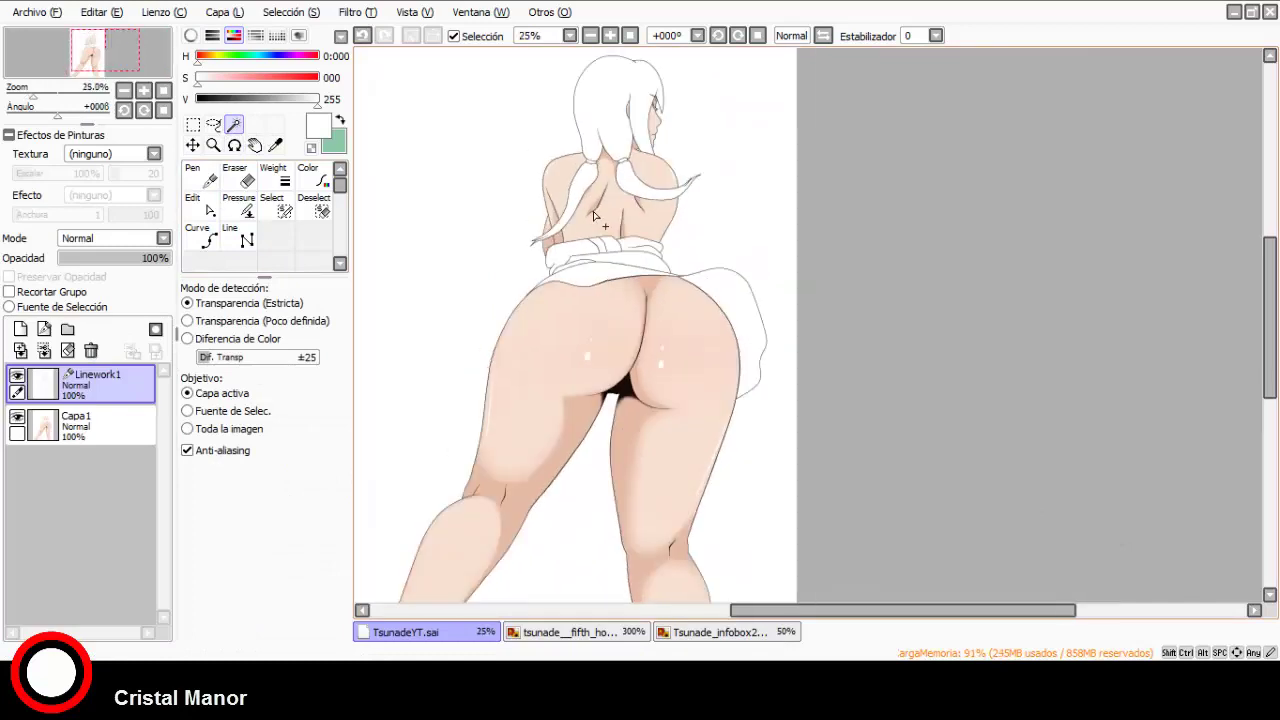
scroll(593, 215, up, 3)
scroll(593, 215, down, 2)
scroll(592, 300, up, 3)
click(748, 298)
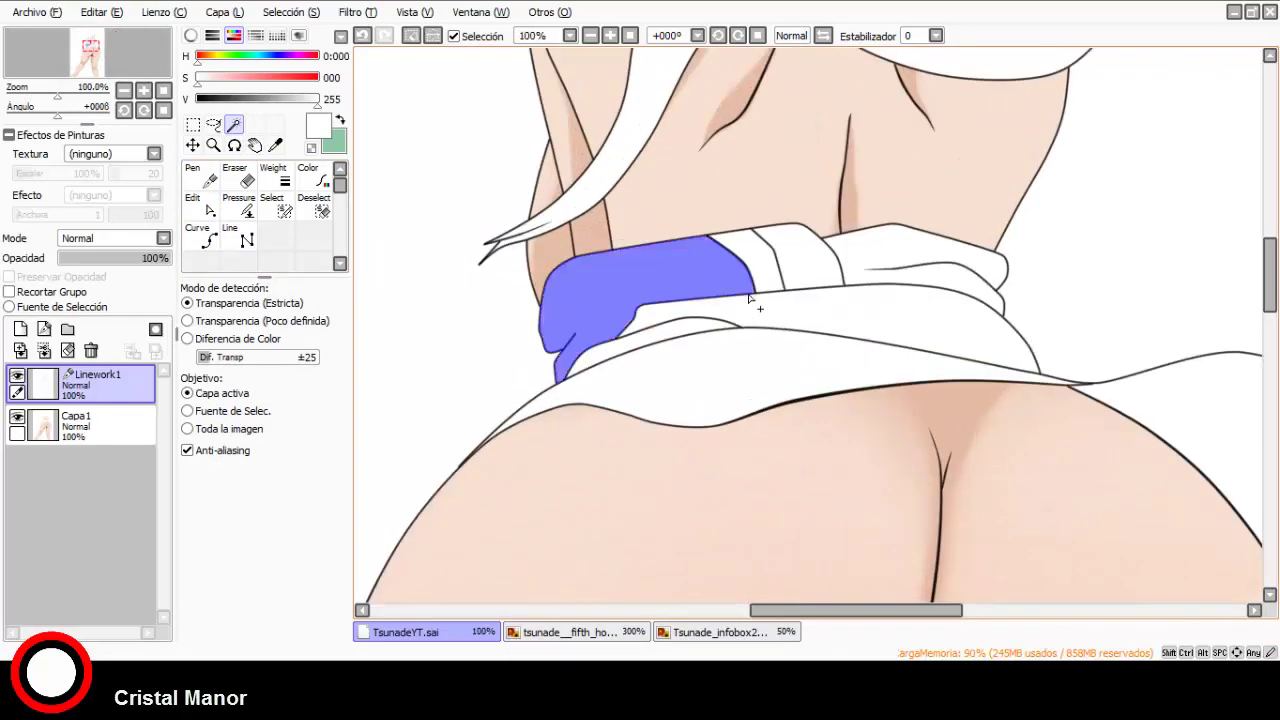
click(857, 271)
click(804, 264)
click(758, 264)
scroll(752, 269, up, 3)
scroll(752, 154, down, 3)
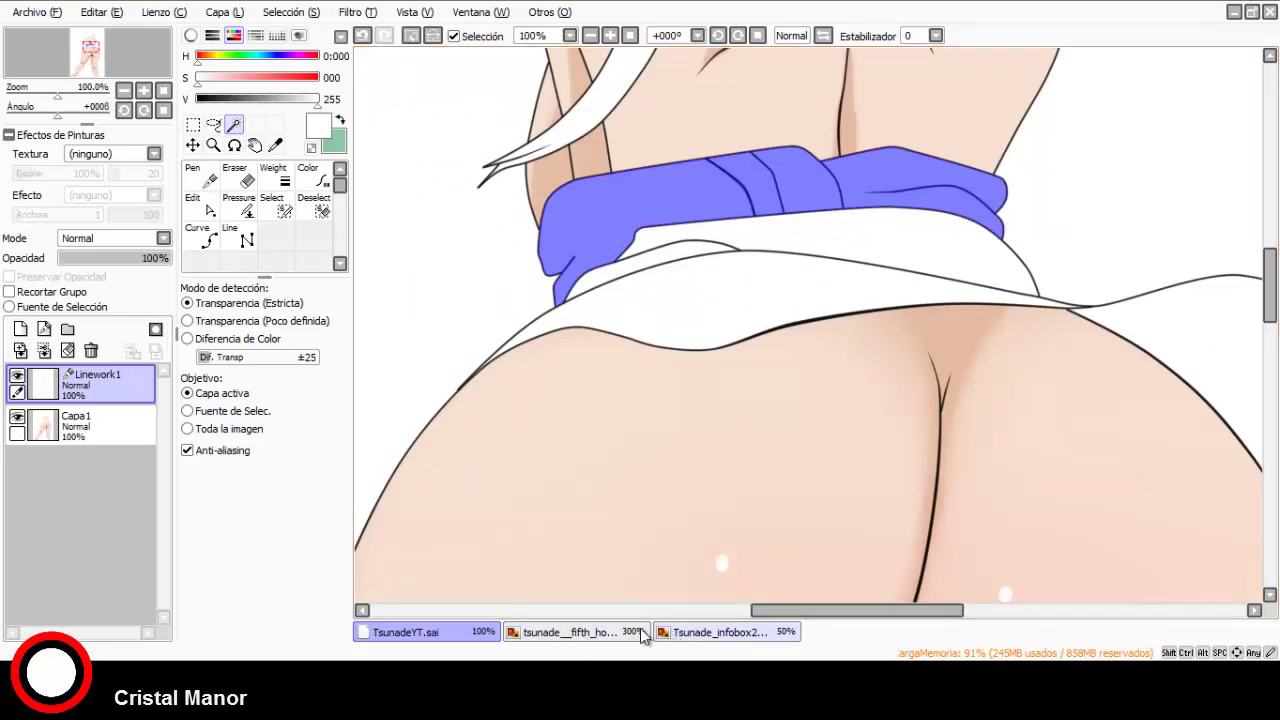
Sample the darker grey of the robe in the tsunade__fifth_ho... reference and fill the selected waist cloth with it on Capa1.
click(575, 632)
key(alt)
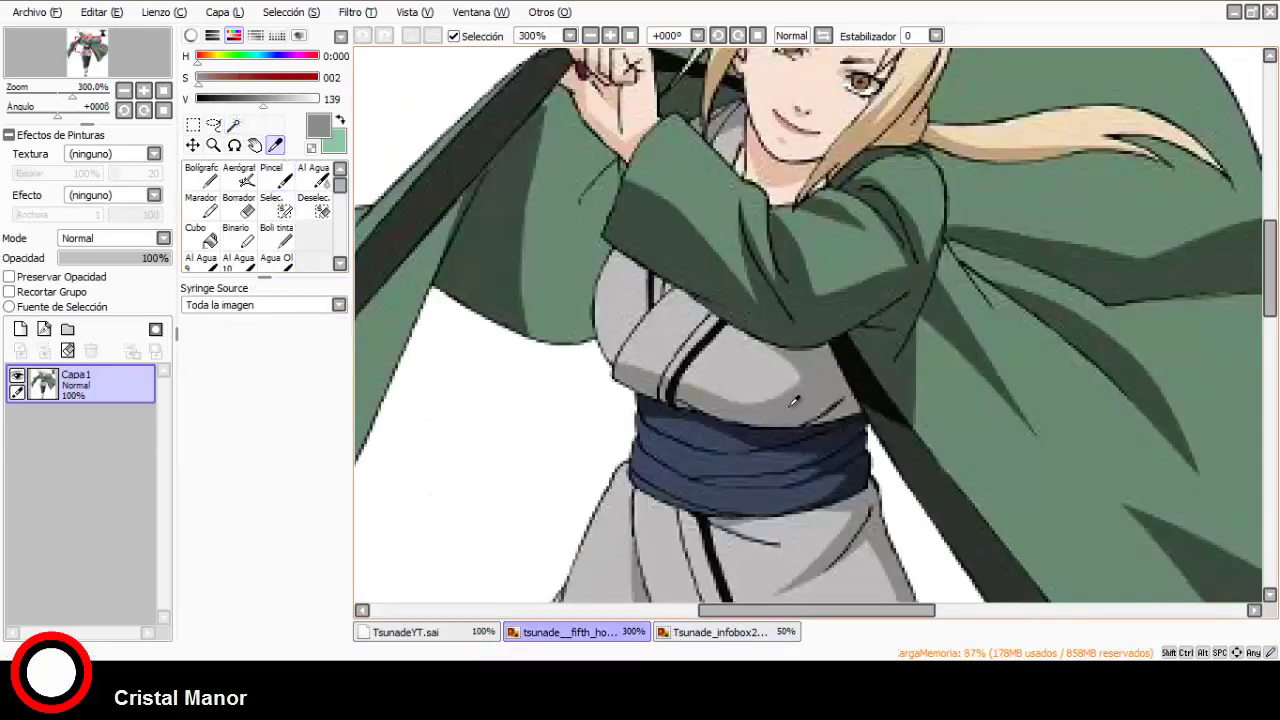
click(470, 632)
click(80, 425)
click(200, 237)
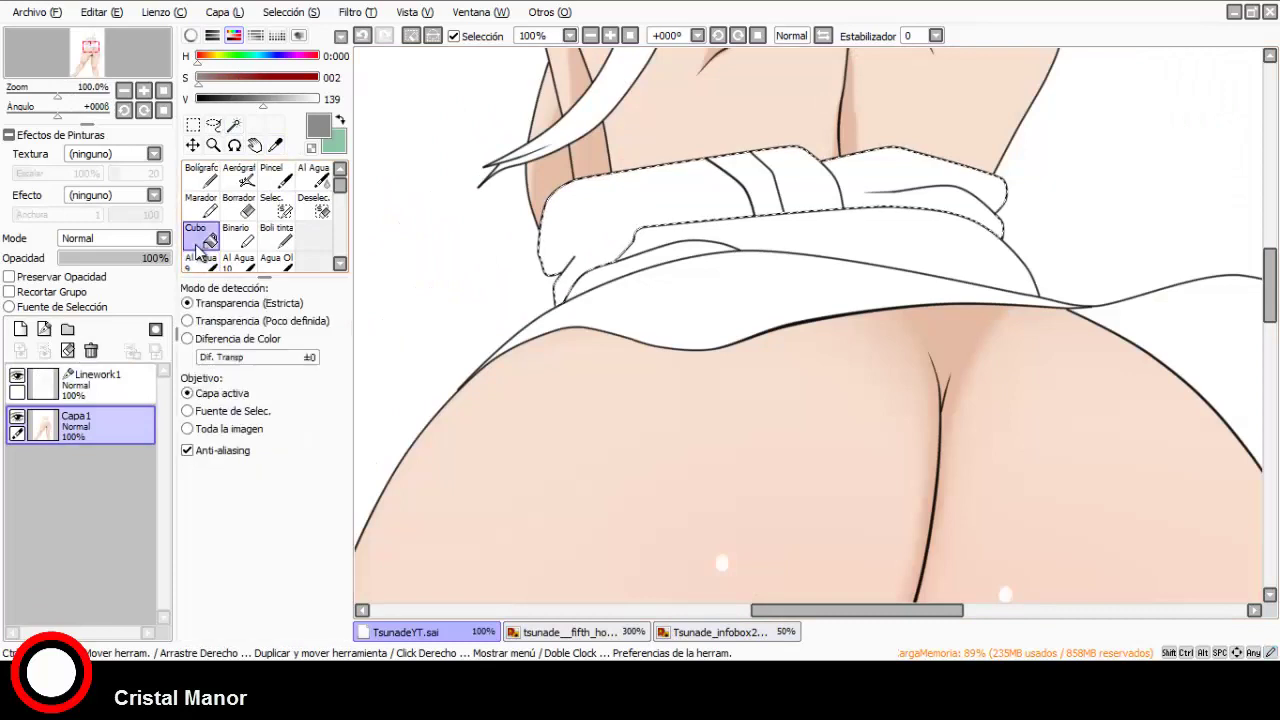
click(628, 269)
Sample the robe's light grey from the reference and airbrush it over the waist cloth at size 100, density 80, leaving dark shadows; deselect.
click(555, 631)
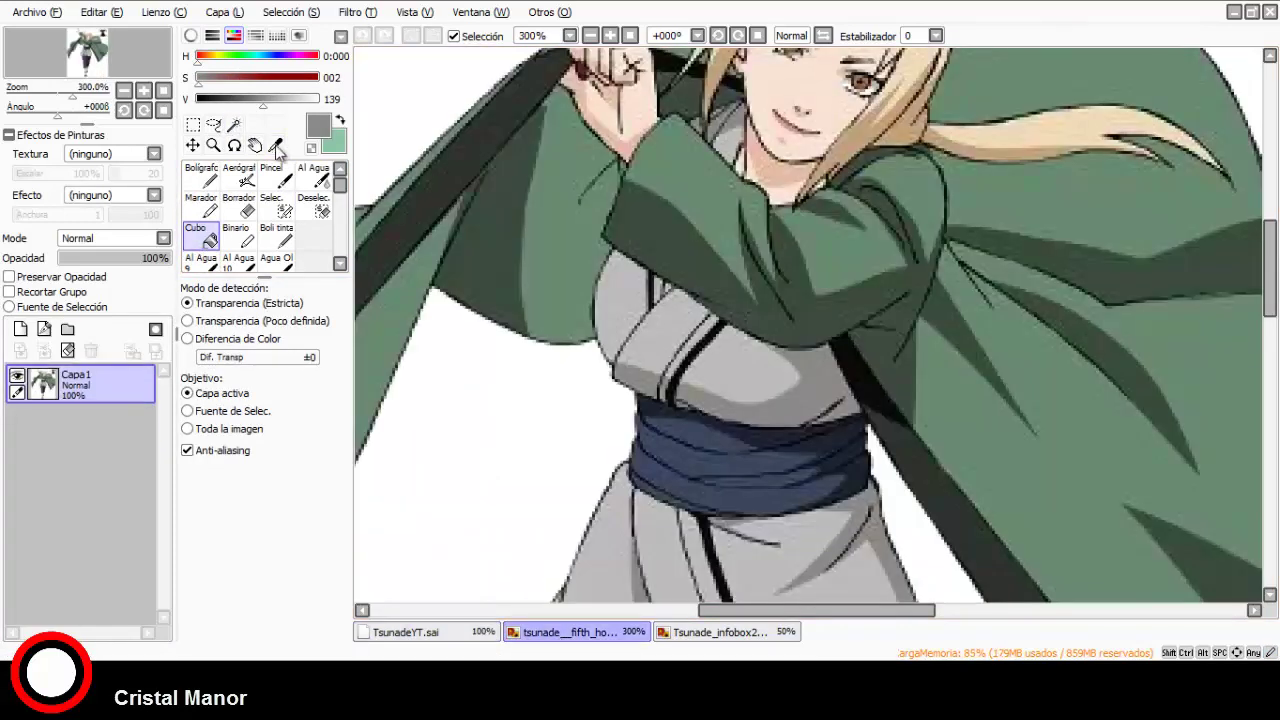
key(alt)
click(405, 631)
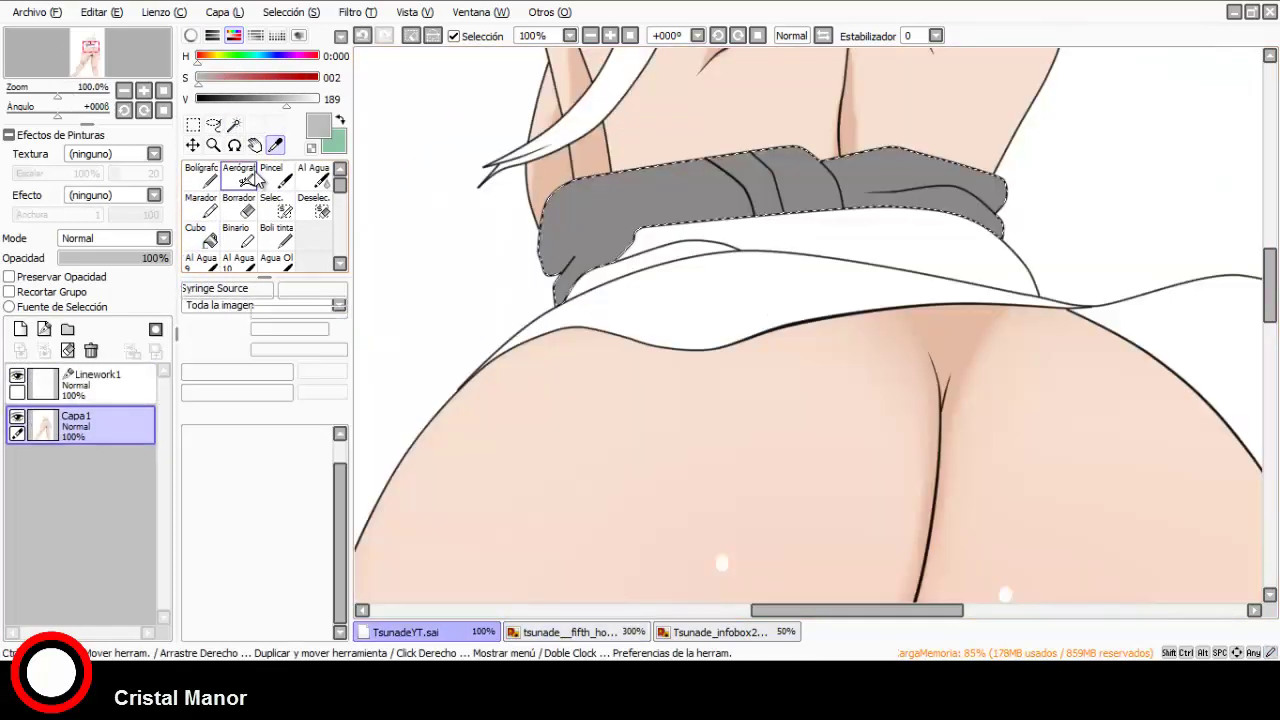
click(239, 175)
click(320, 291)
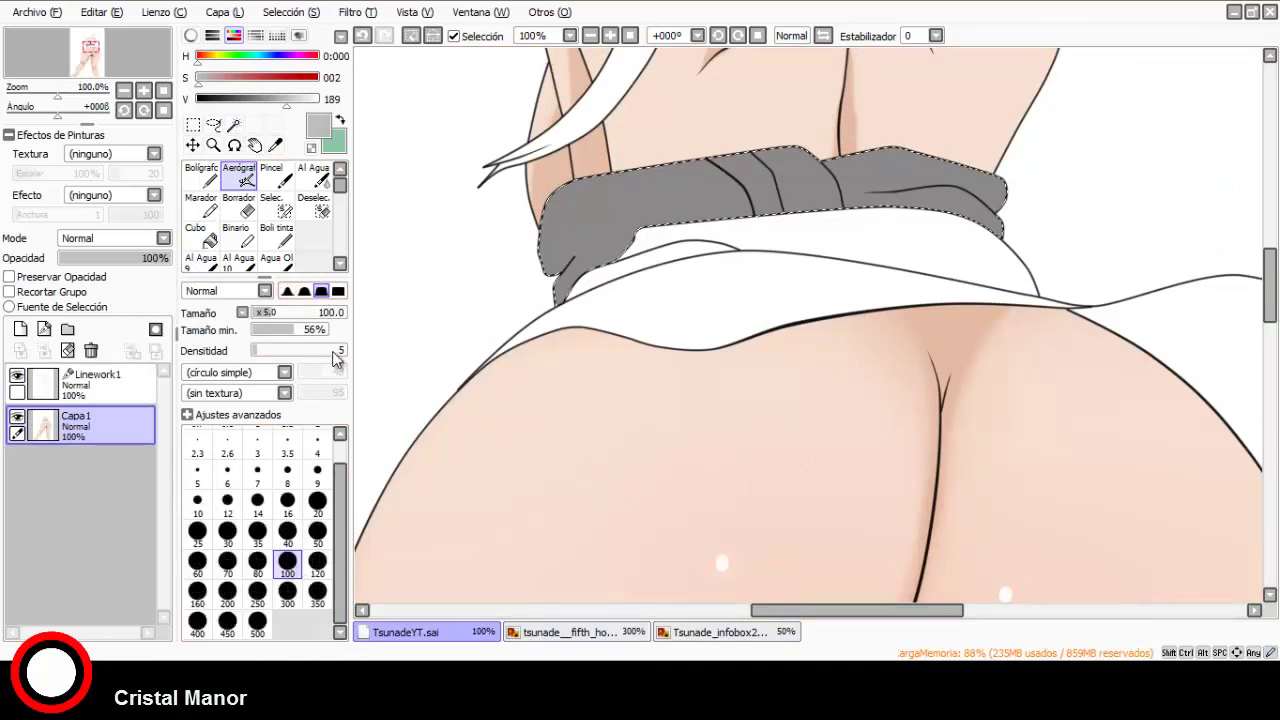
click(327, 351)
scroll(820, 184, up, 1)
mouse_move(849, 180)
mouse_down()
mouse_move(866, 227)
mouse_move(820, 187)
mouse_move(661, 159)
mouse_move(583, 171)
mouse_move(473, 242)
mouse_up()
scroll(473, 242, down, 2)
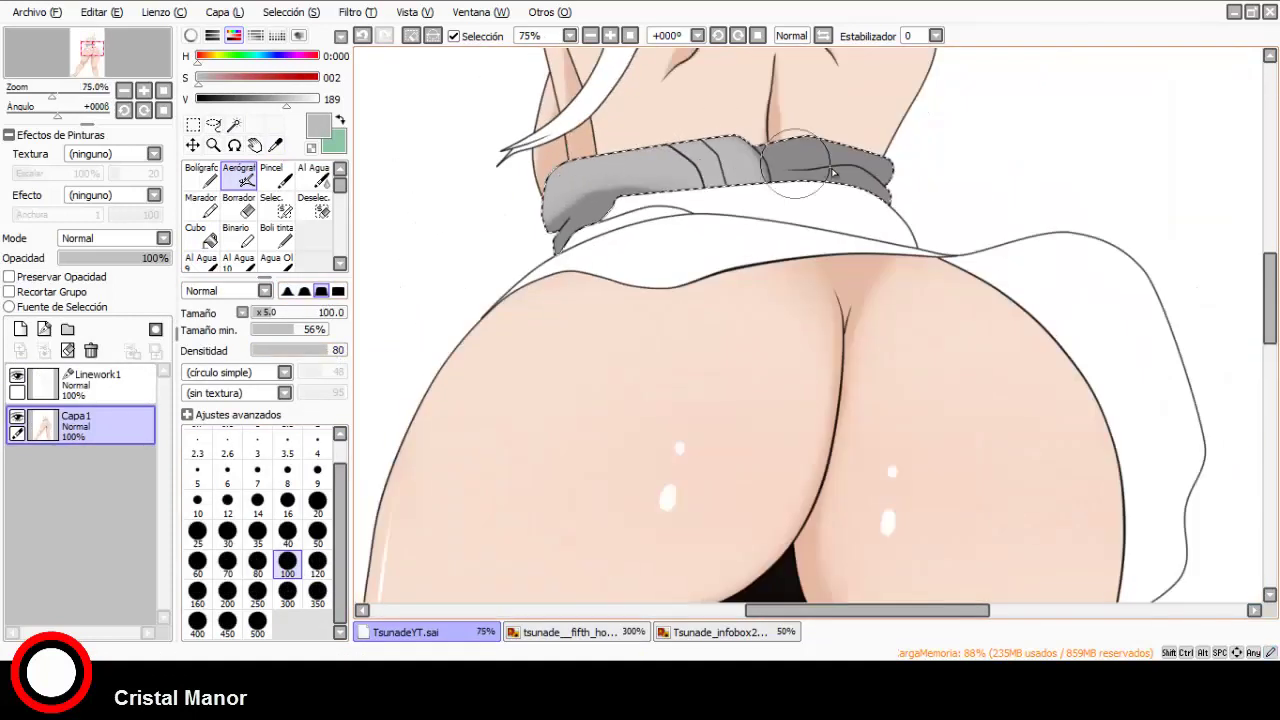
scroll(766, 122, up, 3)
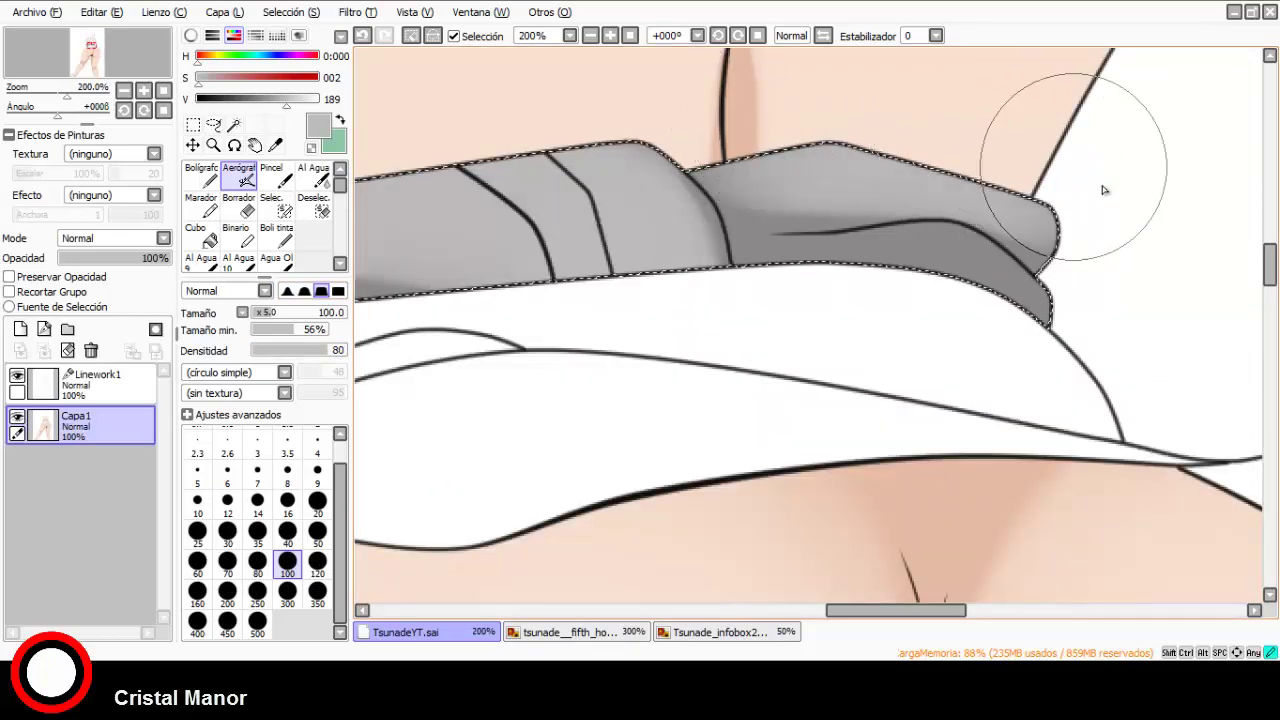
scroll(700, 117, down, 1)
click(409, 37)
Select the lower right fold of the waist cloth and lighten it on Capa1 with the airbrush at size 50, then deselect.
click(110, 385)
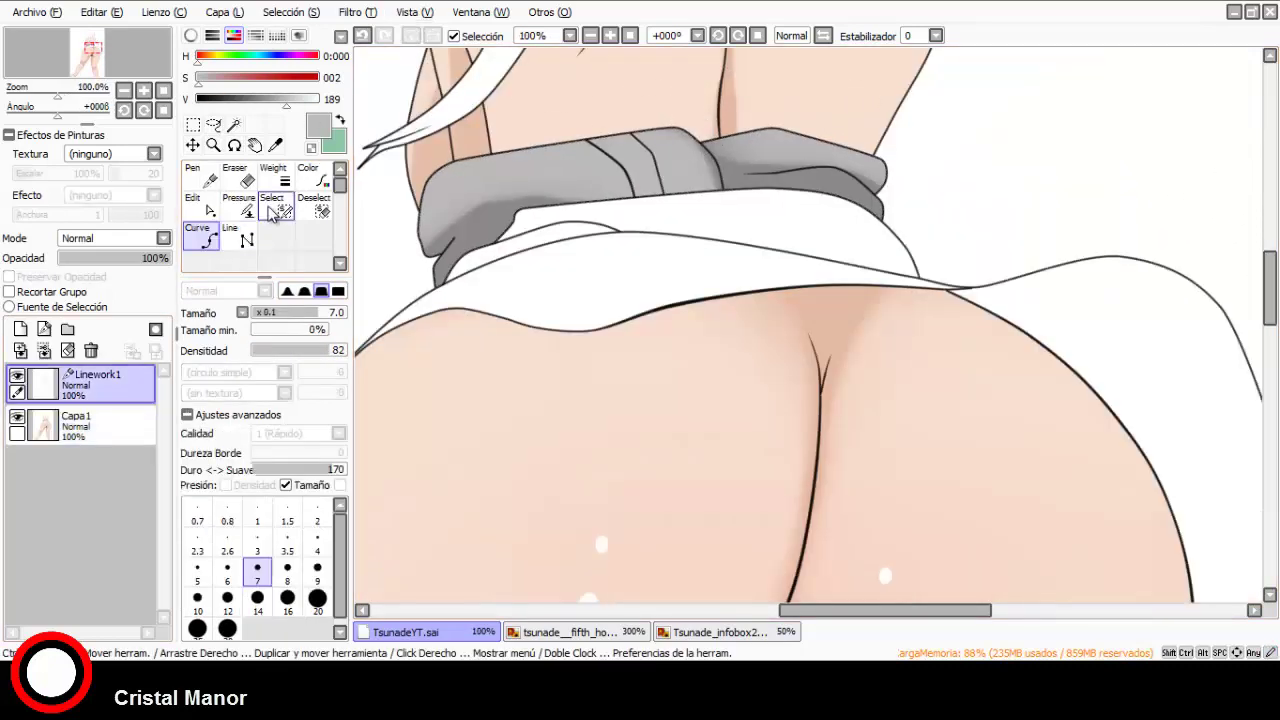
scroll(748, 186, up, 1)
click(236, 126)
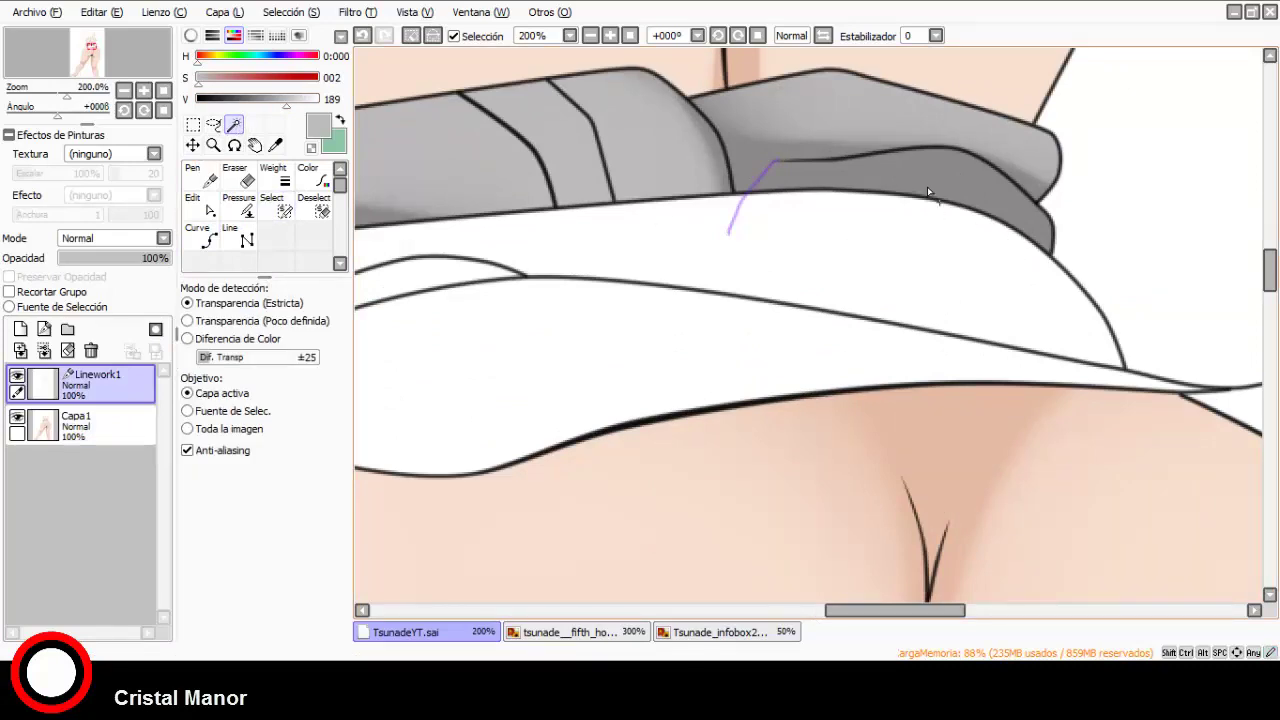
click(927, 183)
click(110, 422)
click(245, 182)
click(317, 531)
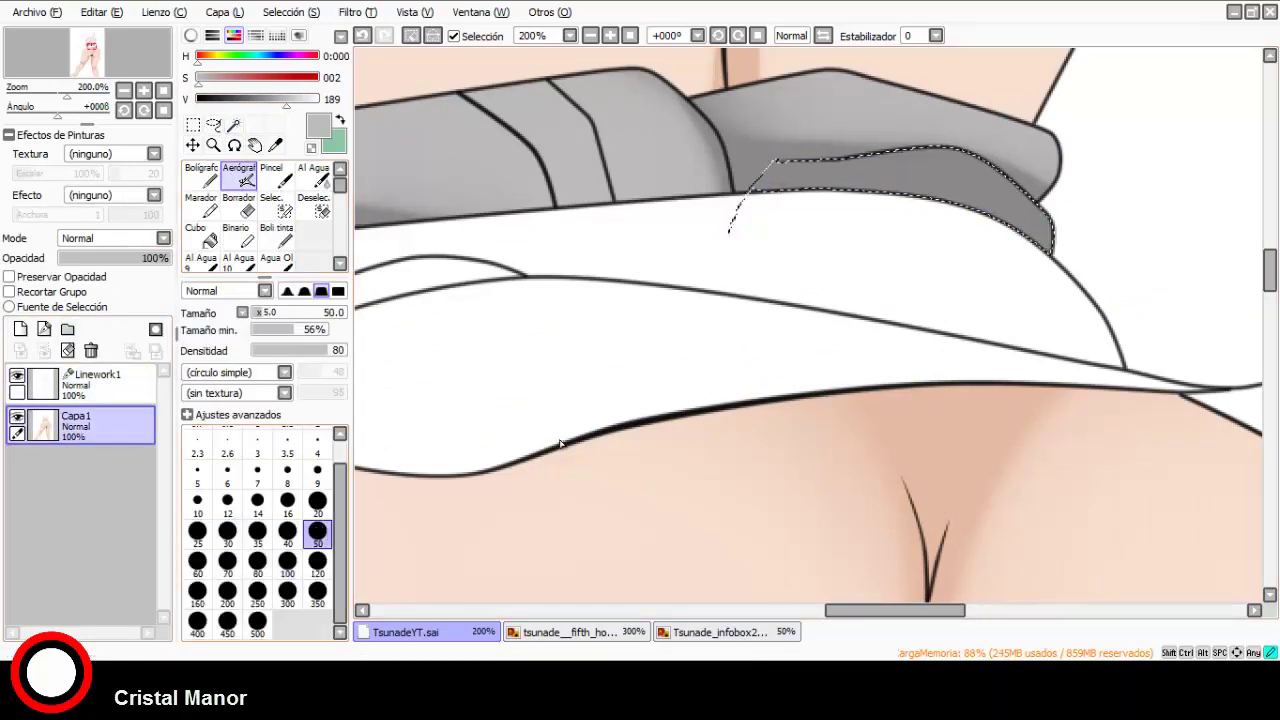
scroll(840, 150, up, 1)
scroll(651, 196, down, 5)
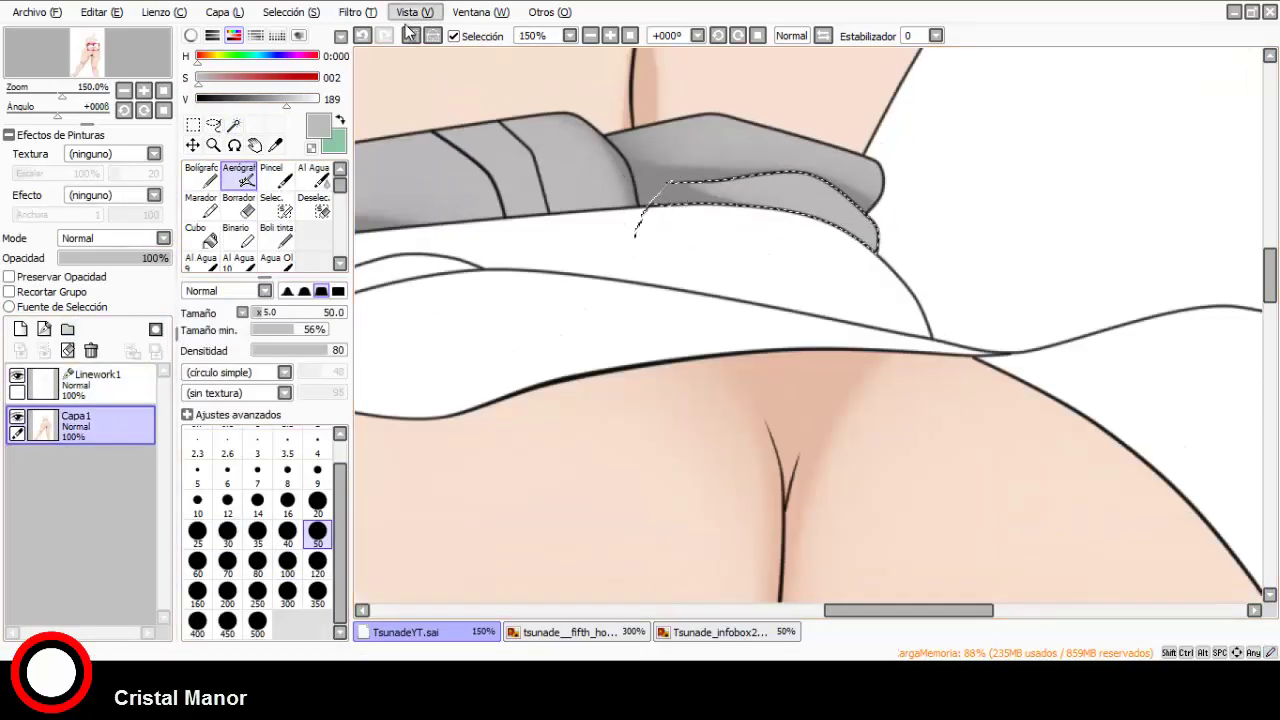
Select the lowest cloth band just above the buttocks on Linework1 with the Magic Wand.
click(100, 385)
click(233, 124)
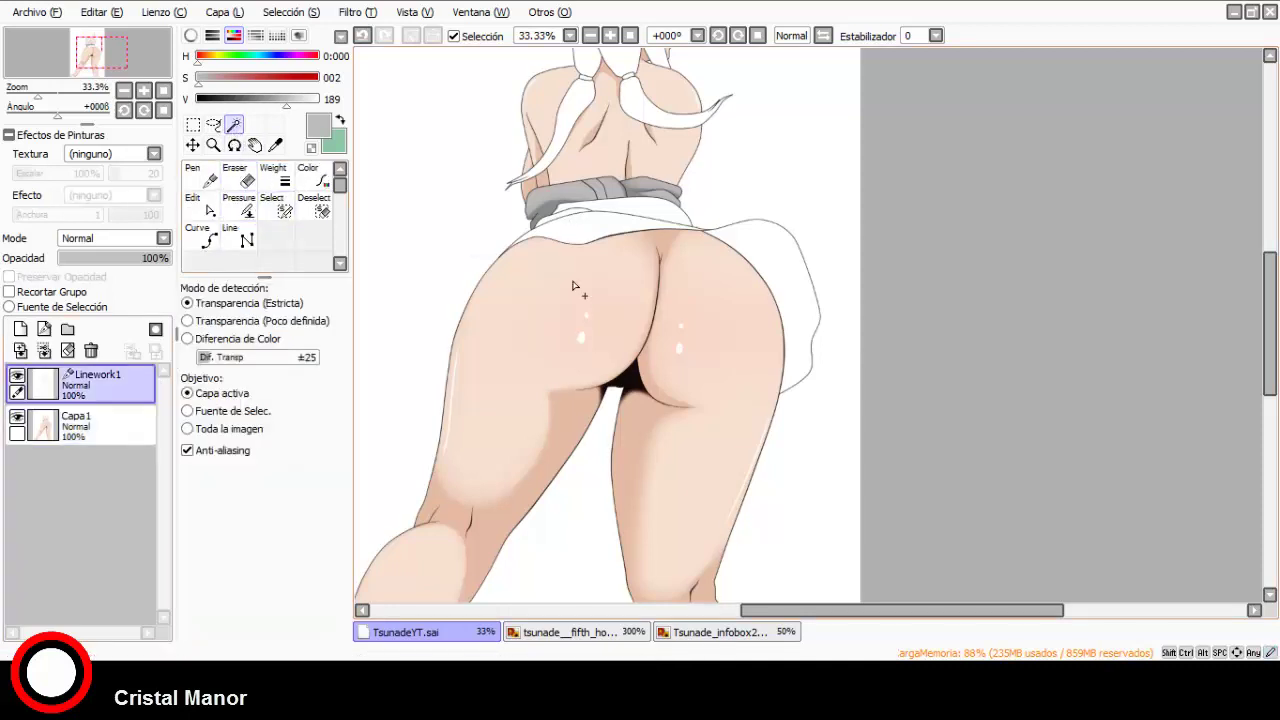
click(580, 226)
scroll(560, 262, up, 2)
scroll(436, 243, up, 6)
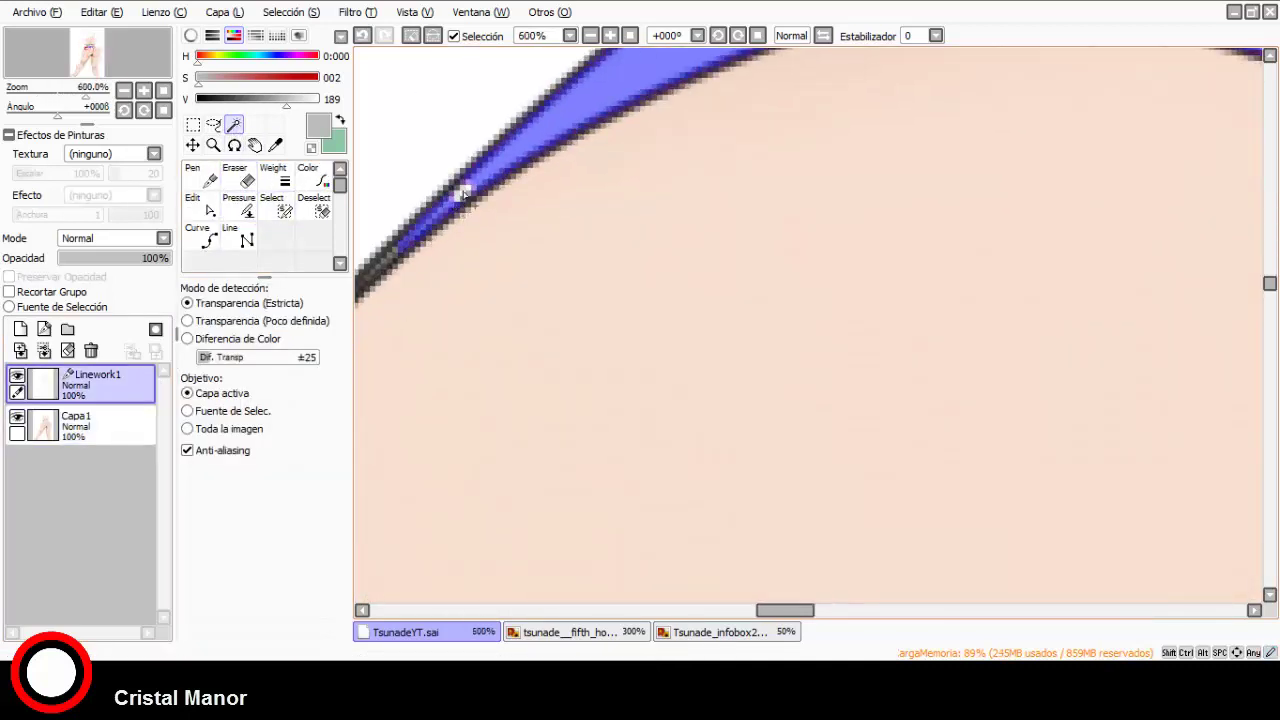
Touch up the selection in the band's narrow left tip with the Select pen at size 2 and check its right tip.
scroll(545, 196, down, 3)
click(272, 205)
scroll(648, 208, up, 4)
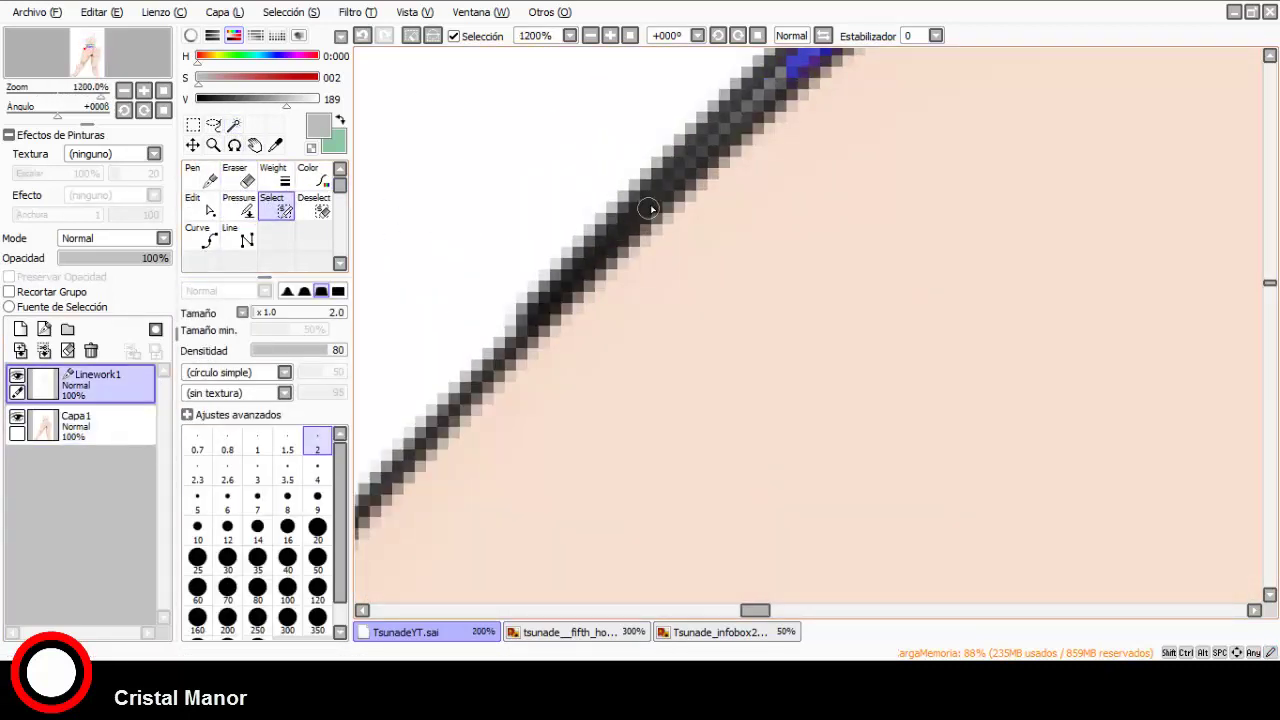
scroll(728, 127, down, 2)
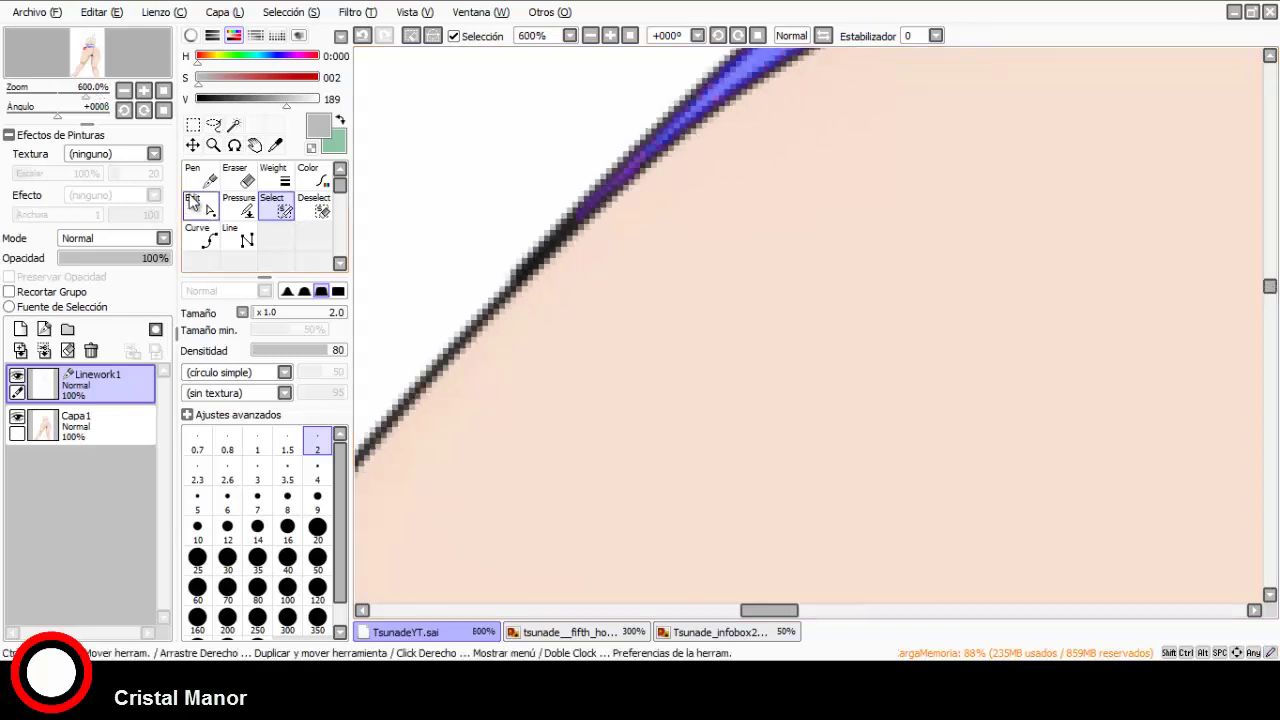
click(239, 205)
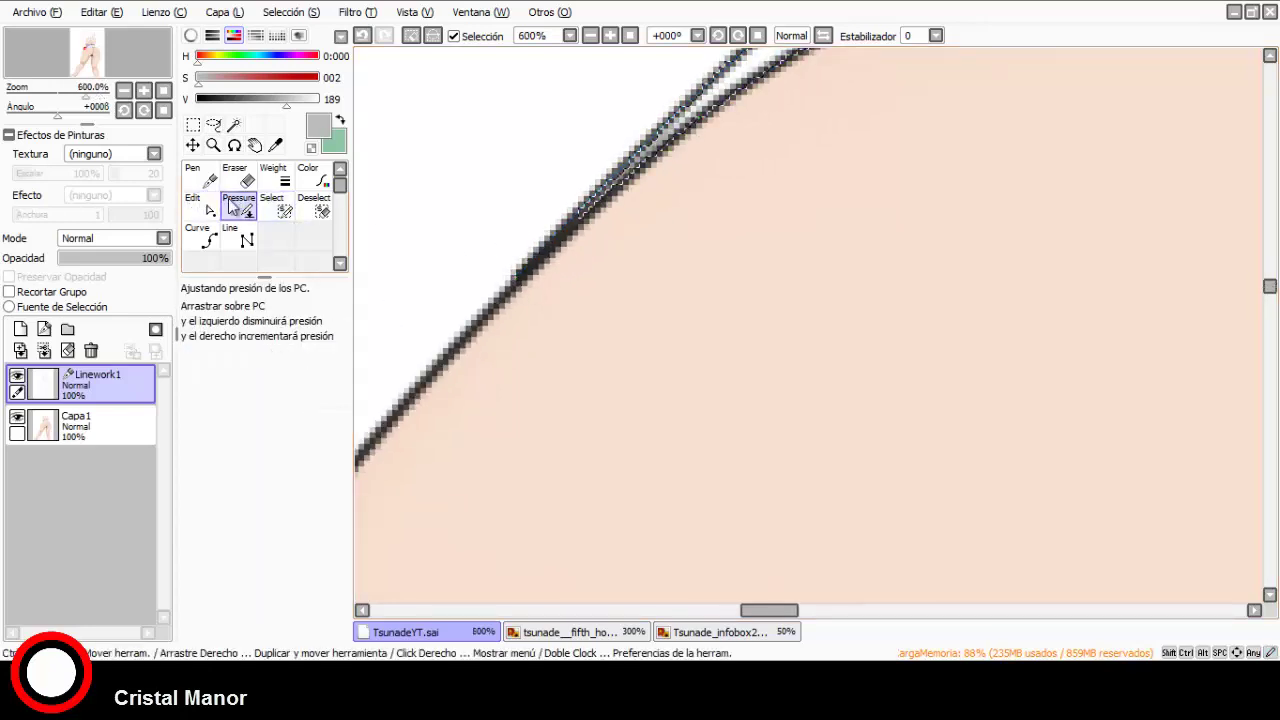
key(w)
scroll(507, 252, down, 6)
scroll(988, 200, up, 1)
drag(988, 200, 831, 206)
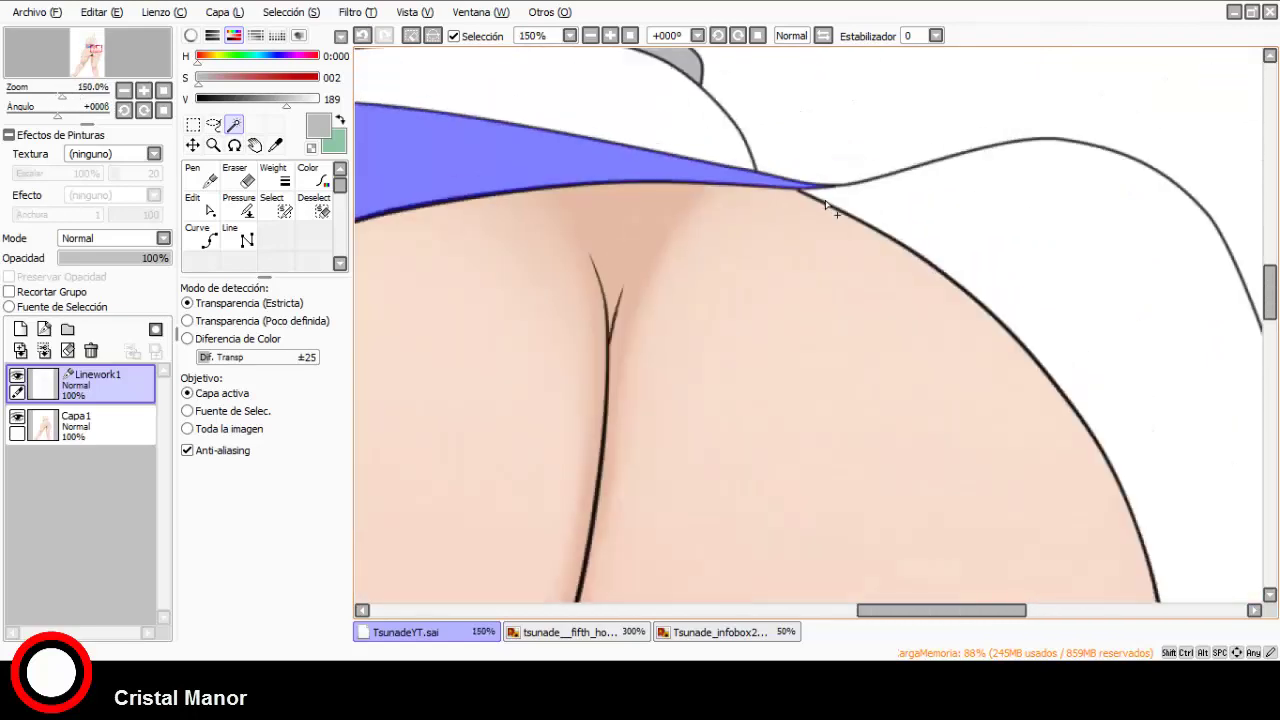
Fill the selected lowest cloth band with light grey on Capa1 using the bucket.
scroll(831, 200, down, 2)
click(125, 422)
click(208, 236)
scroll(535, 230, down, 3)
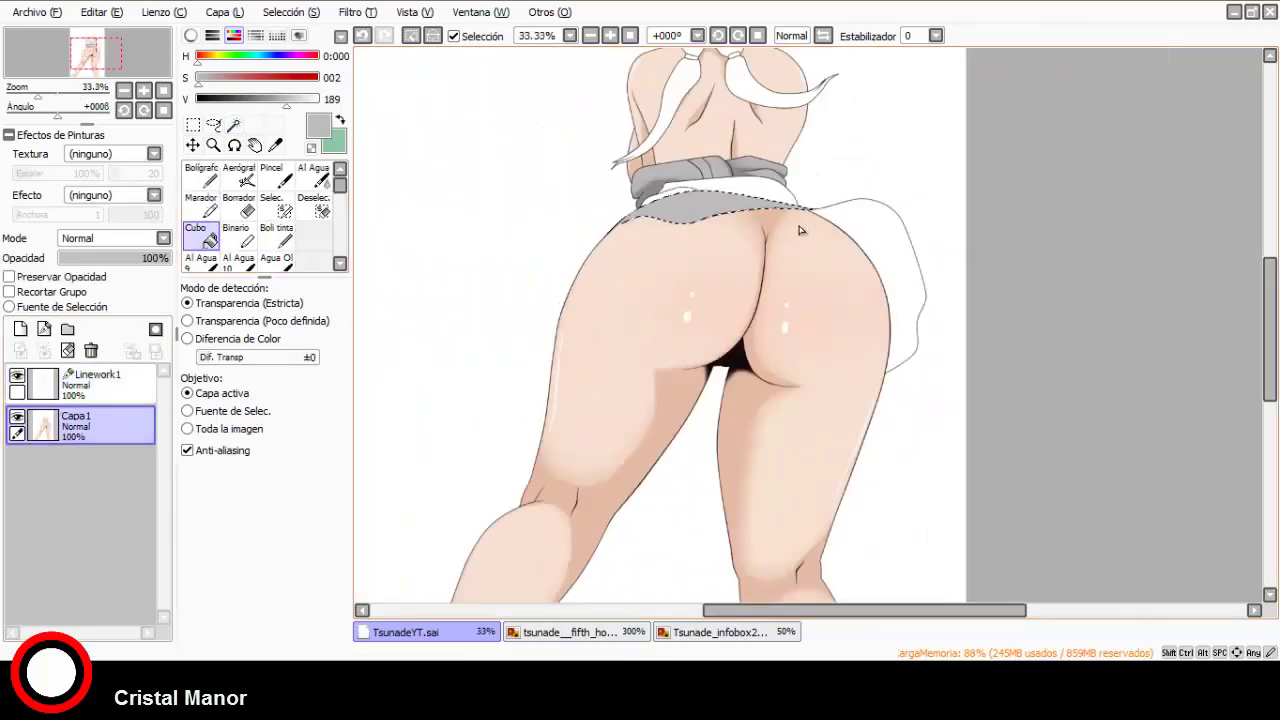
Sample the waist cloth's dark grey and airbrush a shadow at size 120 along the band's upper left part, then deselect.
scroll(634, 263, up, 6)
click(276, 145)
click(740, 197)
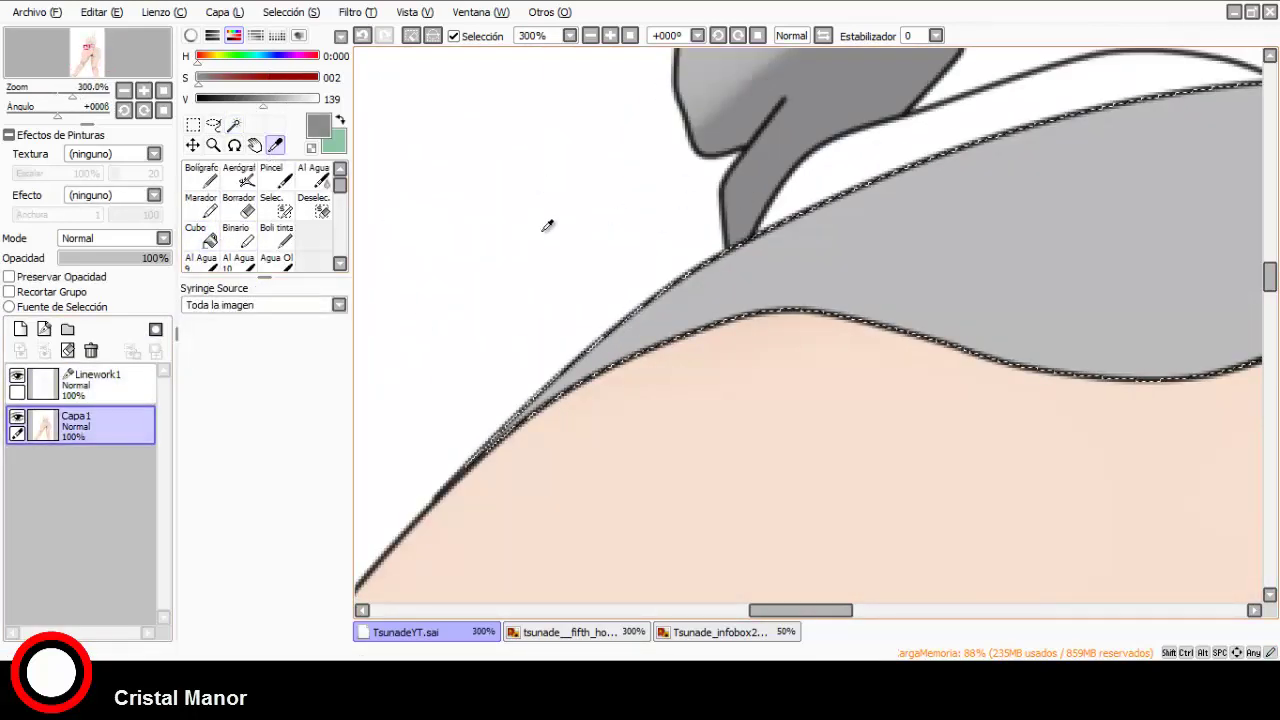
click(240, 176)
scroll(711, 254, down, 4)
click(317, 566)
scroll(672, 268, up, 1)
mouse_move(746, 180)
mouse_down()
mouse_move(660, 242)
mouse_move(843, 450)
mouse_move(682, 336)
mouse_move(672, 261)
mouse_move(851, 151)
mouse_up()
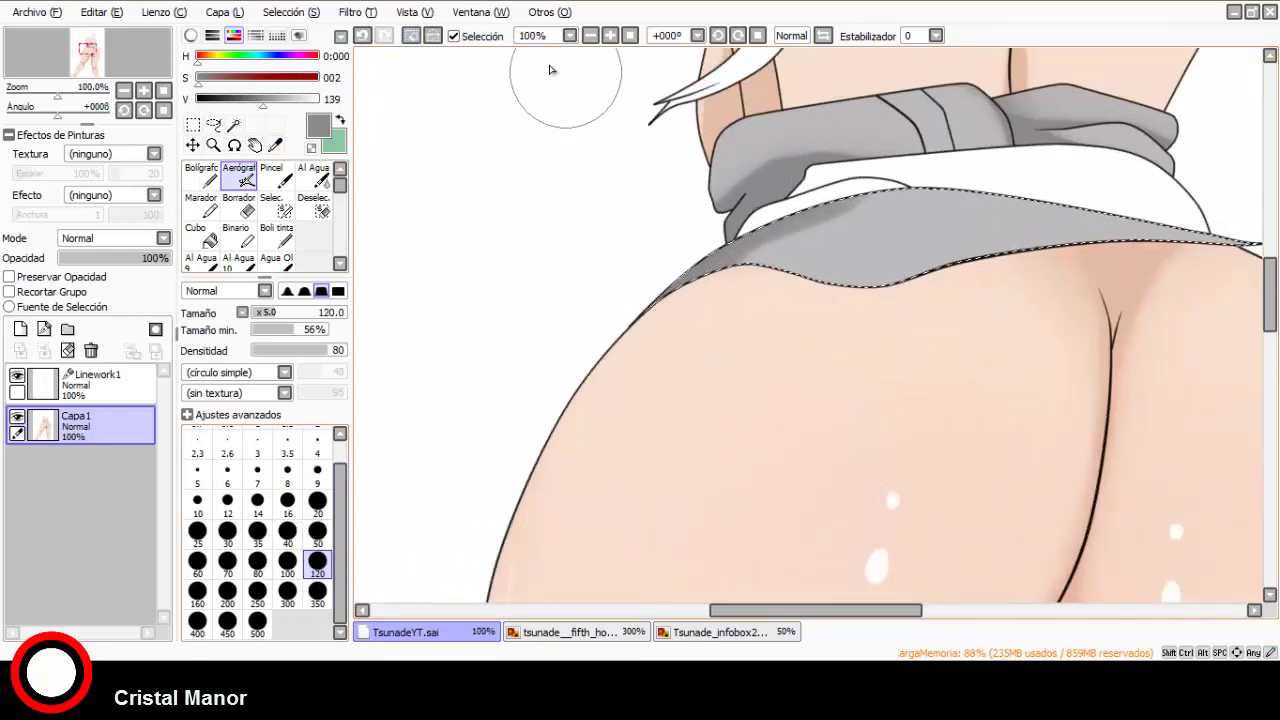
scroll(632, 217, down, 3)
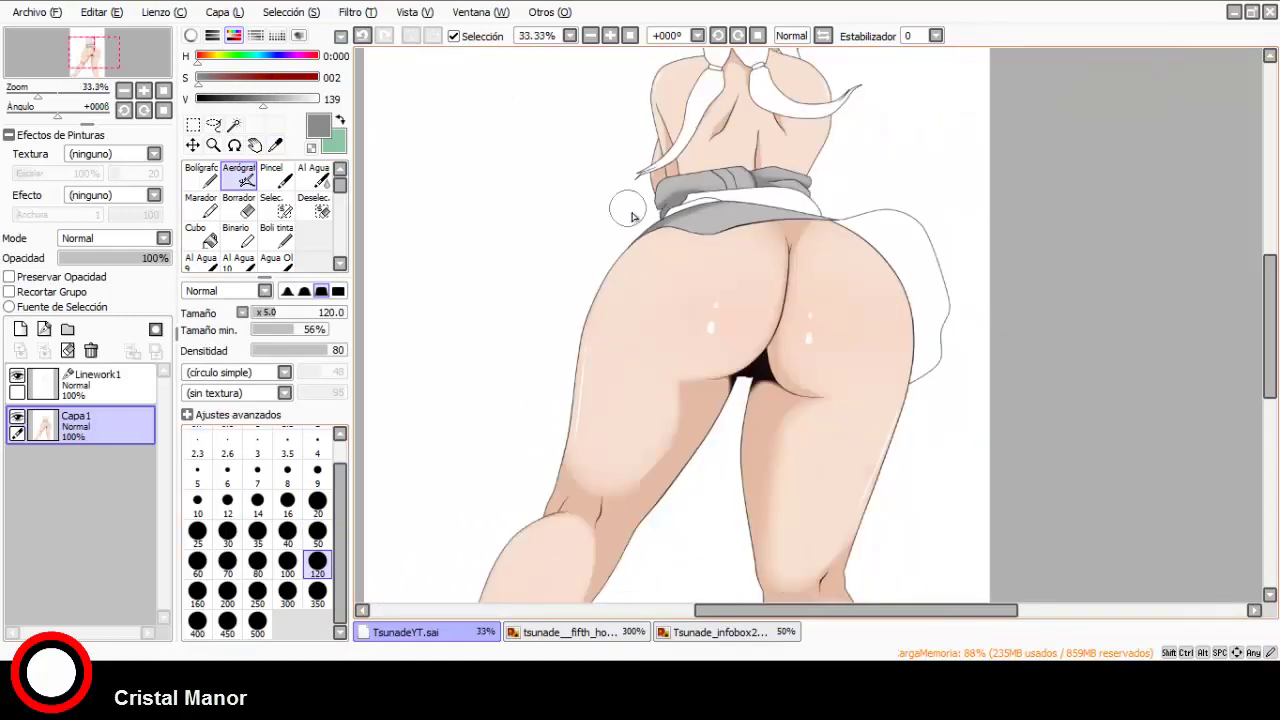
Select the flared cloth shape beside the right hip on Linework1 with the Magic Wand.
click(97, 380)
click(234, 124)
click(925, 315)
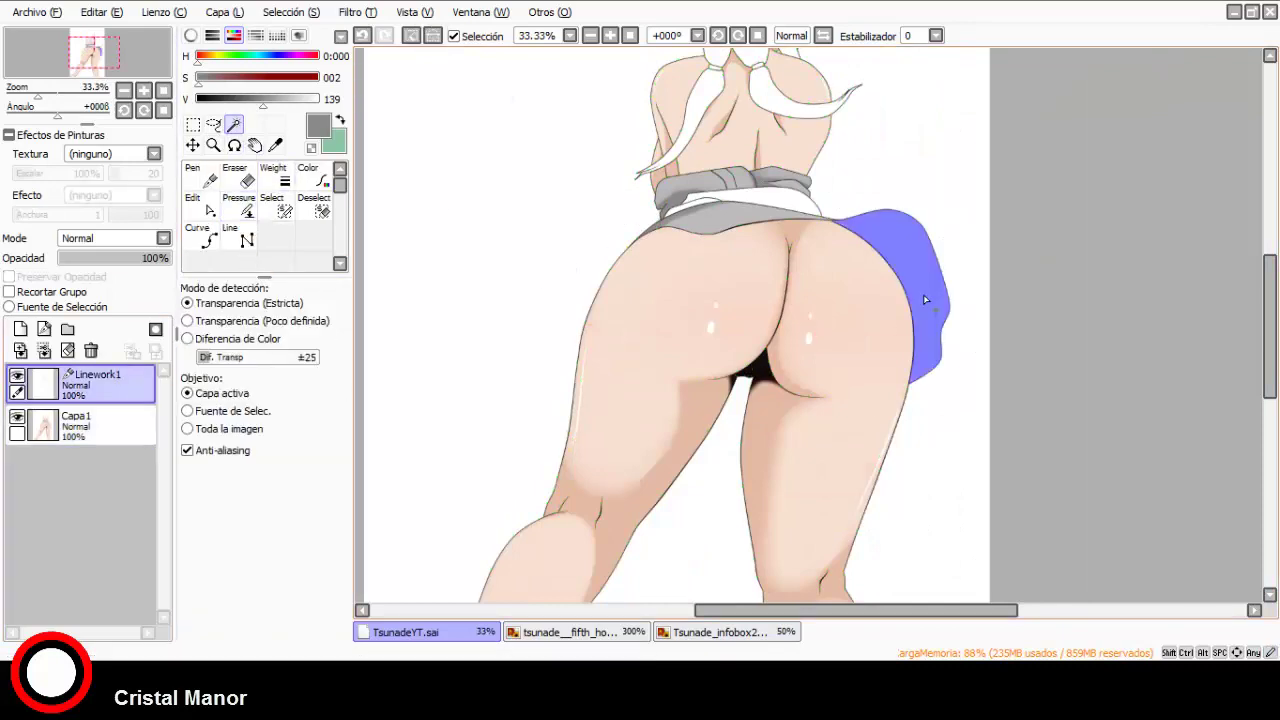
Fill the selected flared cloth shape beside the right hip with dark grey on Capa1 using the bucket.
scroll(860, 240, up, 5)
scroll(843, 224, down, 5)
click(90, 425)
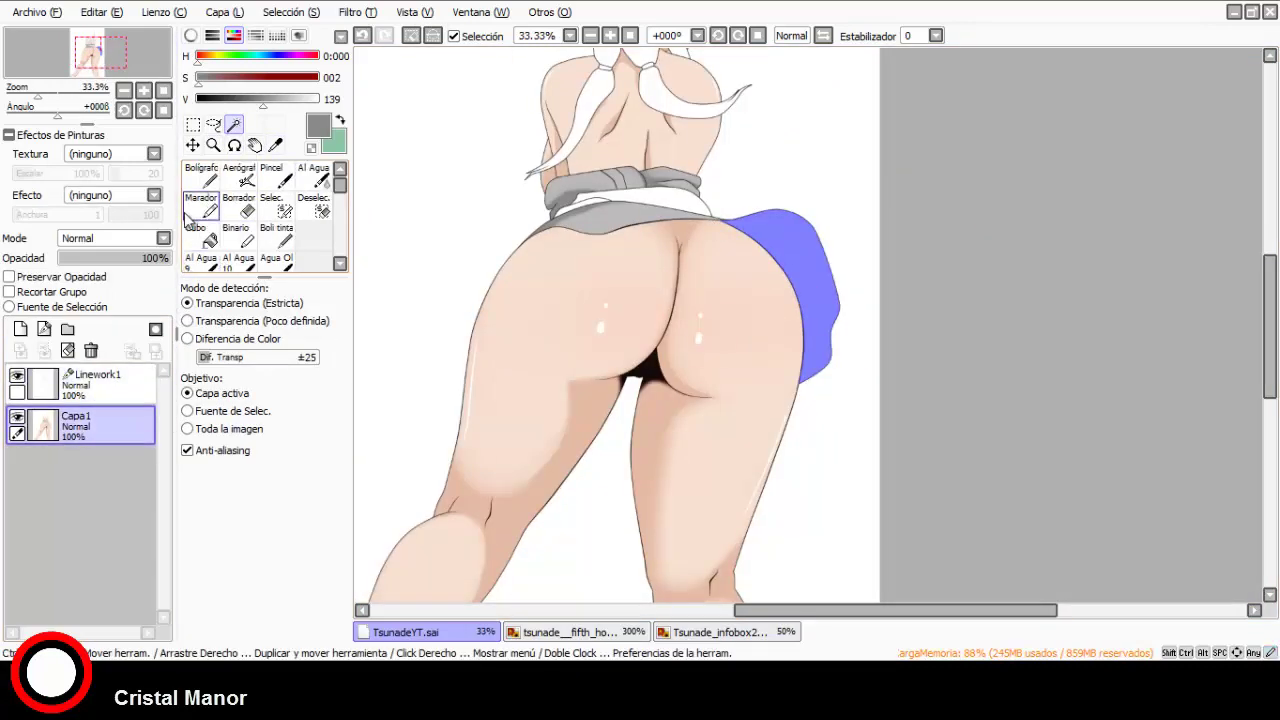
click(795, 295)
scroll(738, 220, up, 3)
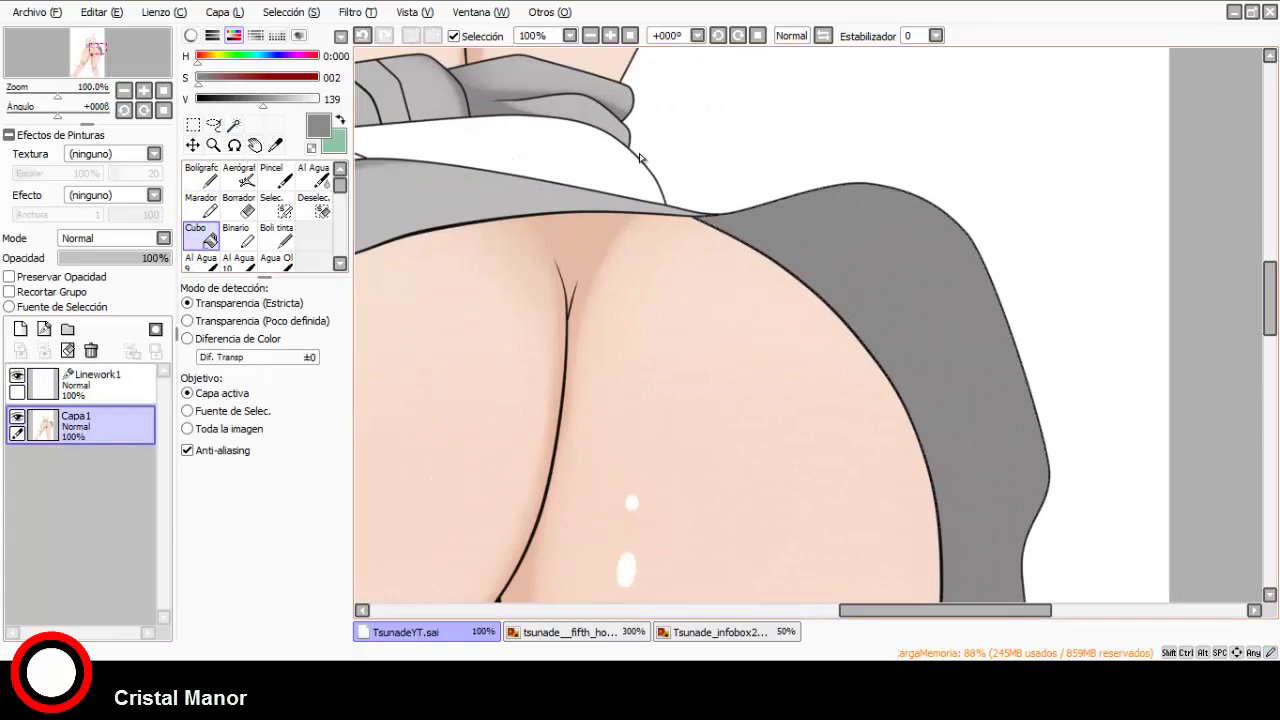
scroll(660, 180, up, 2)
scroll(606, 246, down, 4)
scroll(740, 434, up, 3)
scroll(474, 329, down, 4)
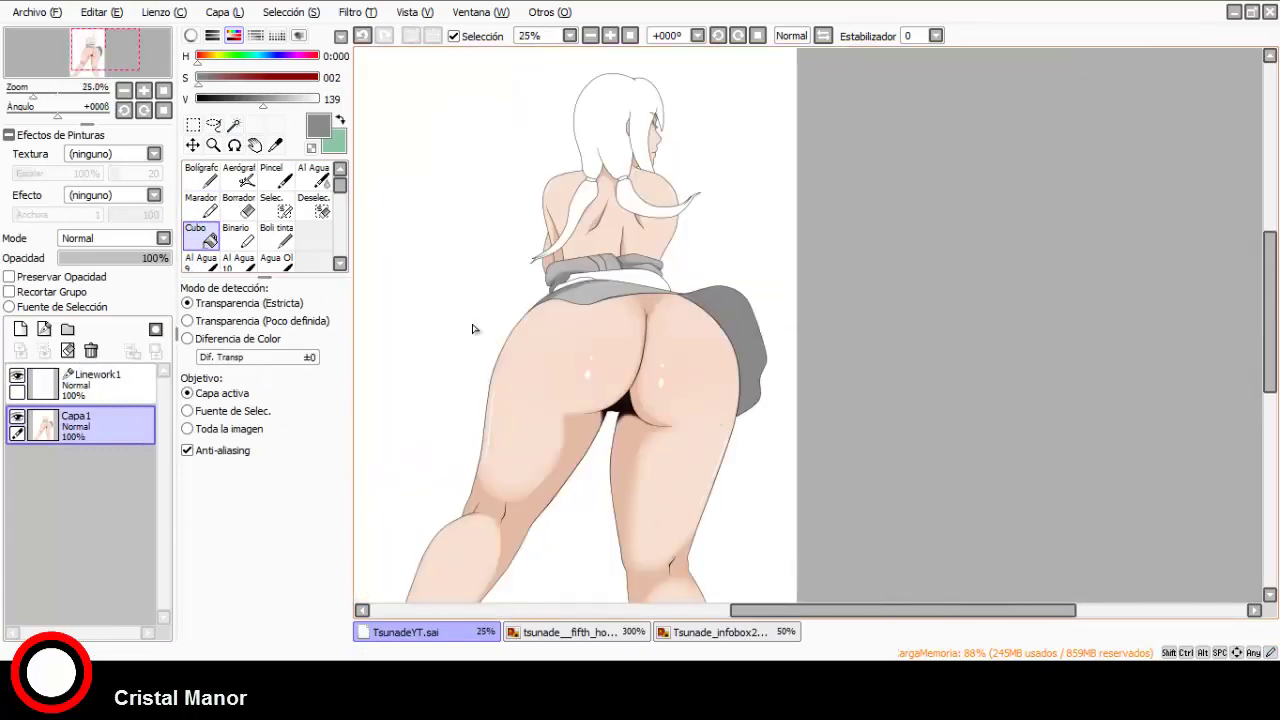
Select the small fold above the lowest cloth band on Linework1 with the Magic Wand and fill it with dark grey on Capa1.
click(104, 389)
click(233, 124)
scroll(574, 287, up, 5)
click(570, 277)
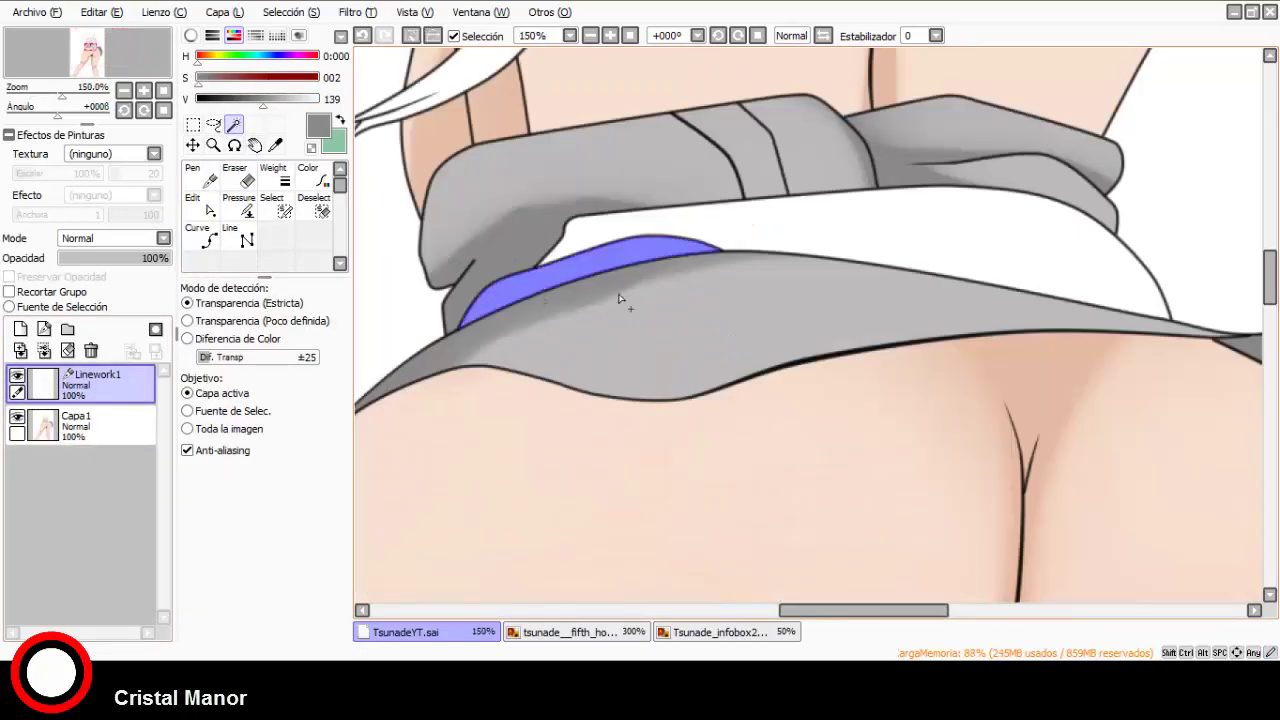
click(126, 412)
click(208, 238)
click(535, 285)
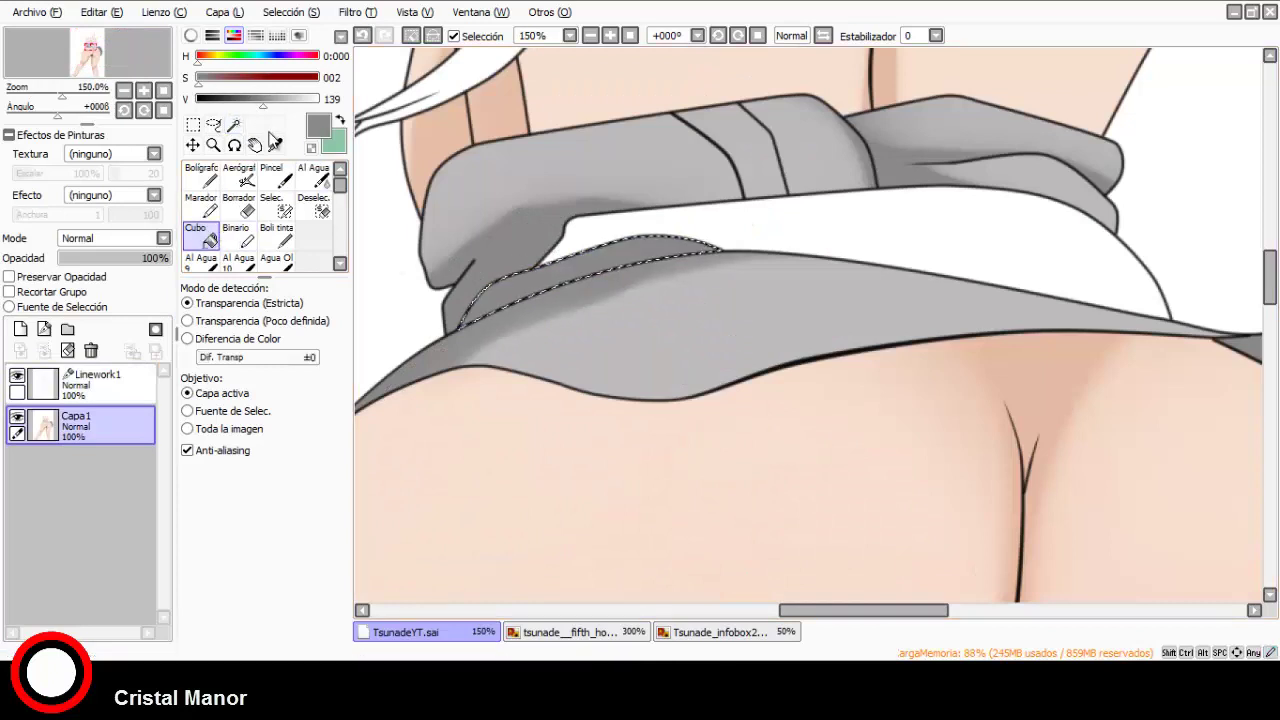
Sample the cloth's light grey, airbrush the small fold's right part at size 50, and deselect.
click(275, 145)
click(240, 176)
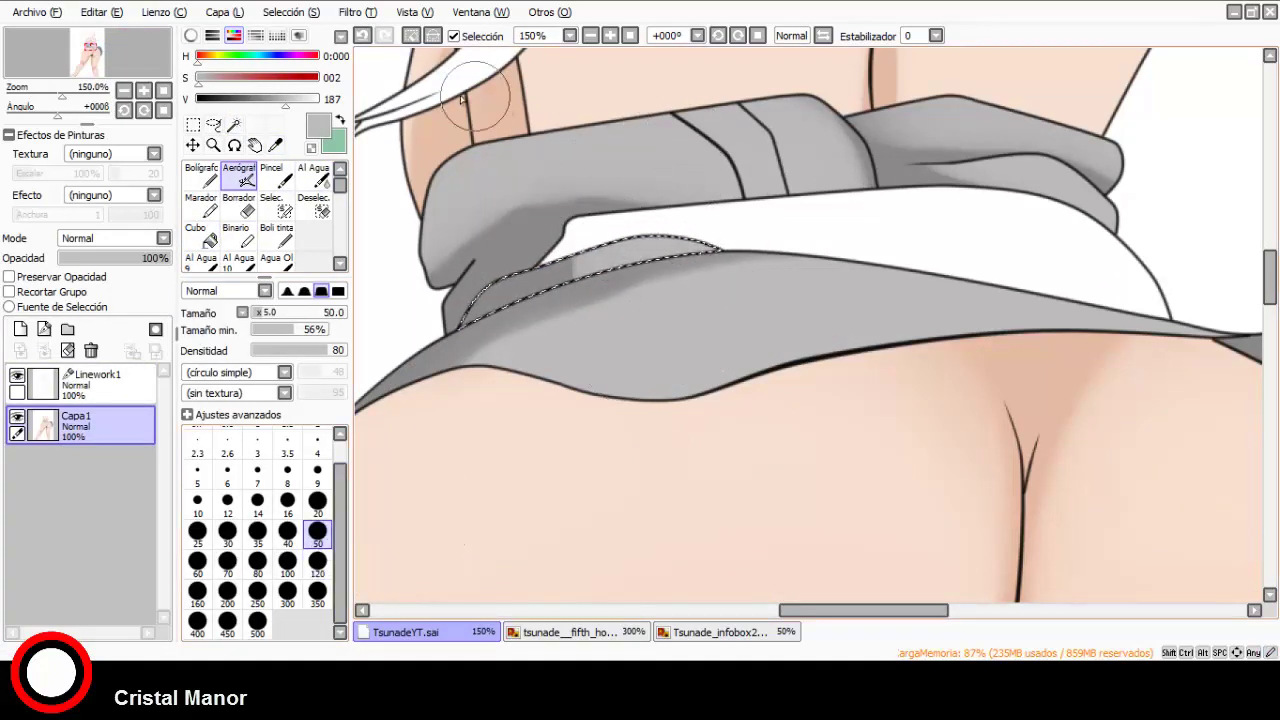
scroll(450, 228, down, 4)
Select the white sash area below the waist cloth on Linework1 with the Magic Wand, including its left tip.
click(90, 382)
click(234, 124)
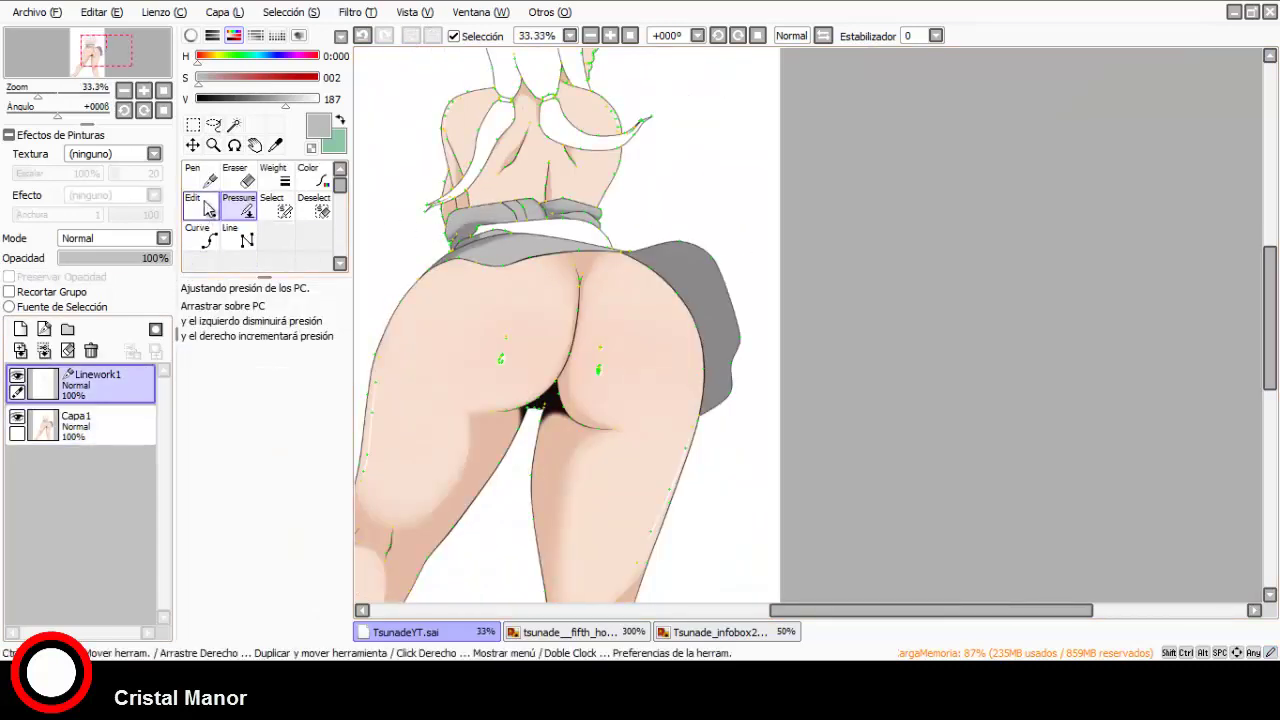
scroll(498, 231, up, 6)
click(447, 240)
scroll(445, 245, up, 3)
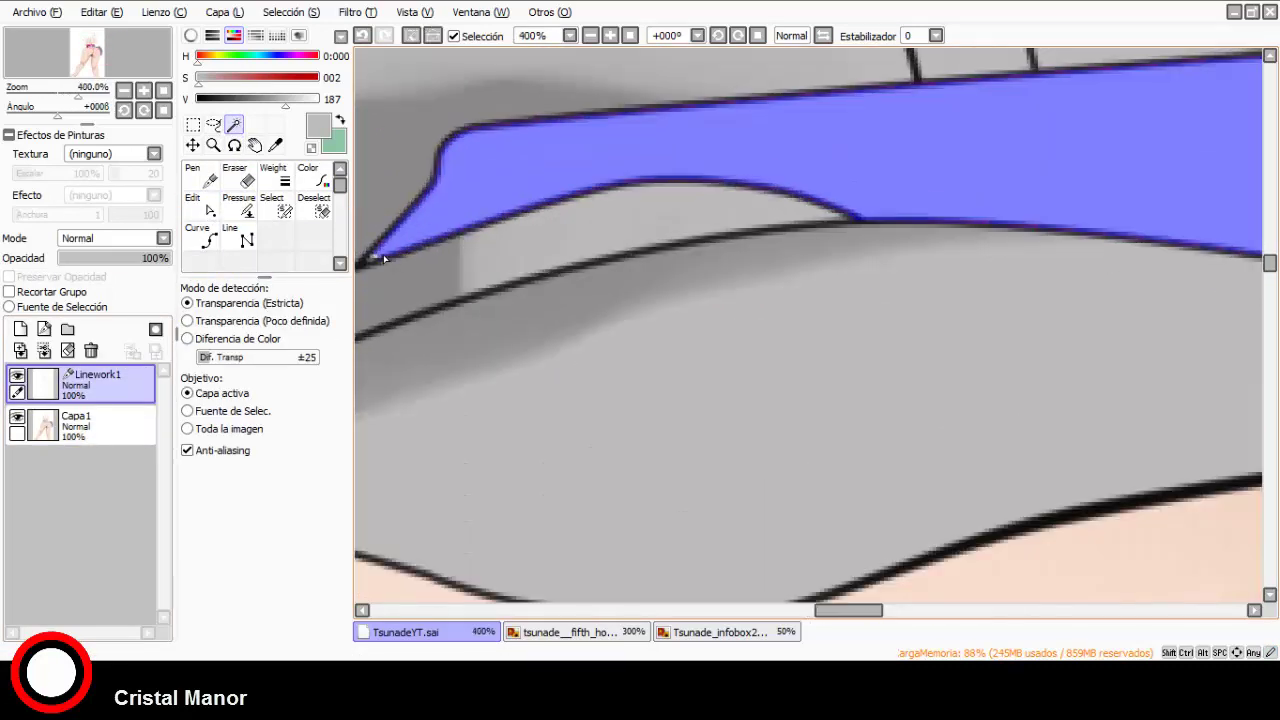
scroll(443, 247, down, 5)
scroll(724, 254, down, 2)
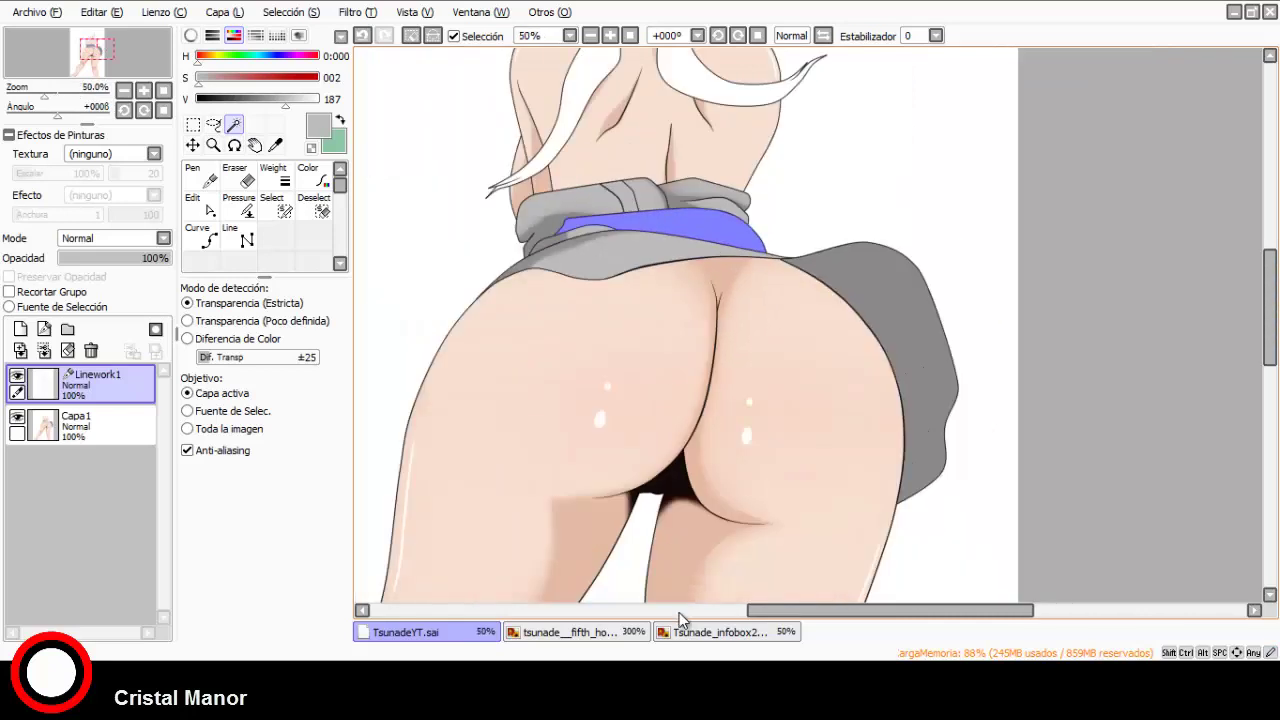
Sample the darkest navy from the sash in the tsunade__fifth_ho... reference and fill the selected sash with it on Capa1.
click(565, 632)
key(alt)
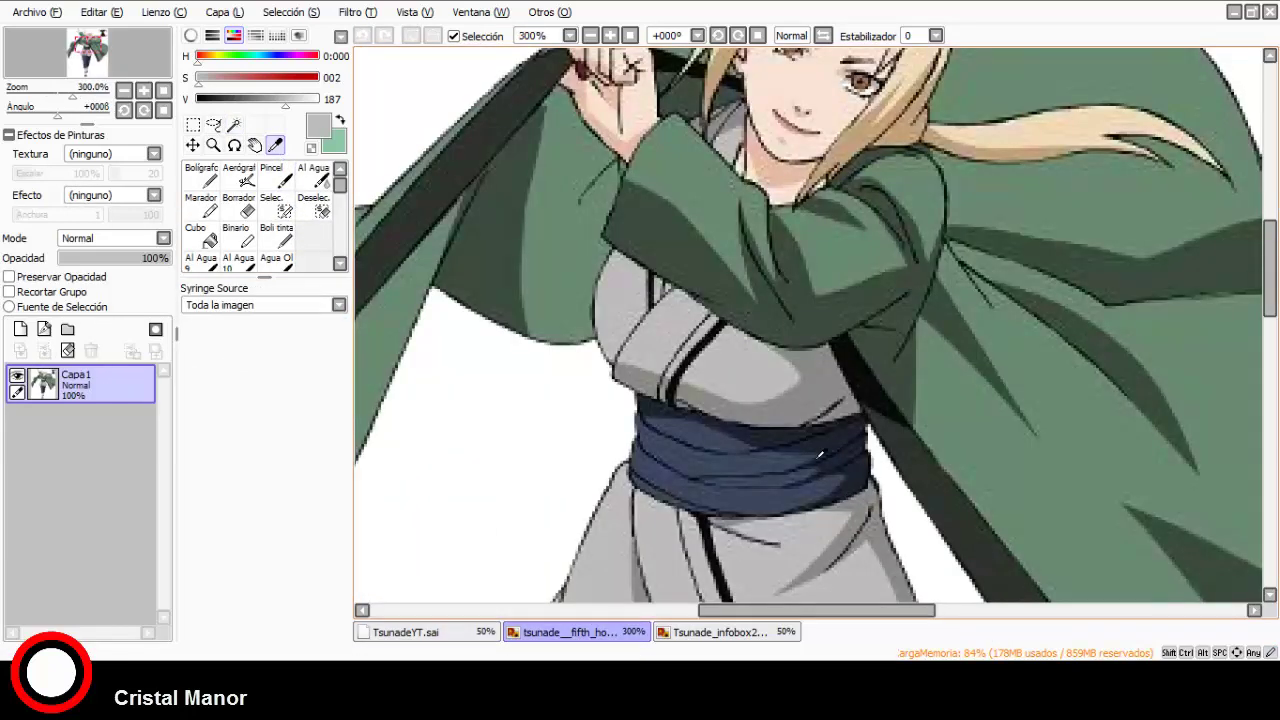
click(443, 630)
click(132, 427)
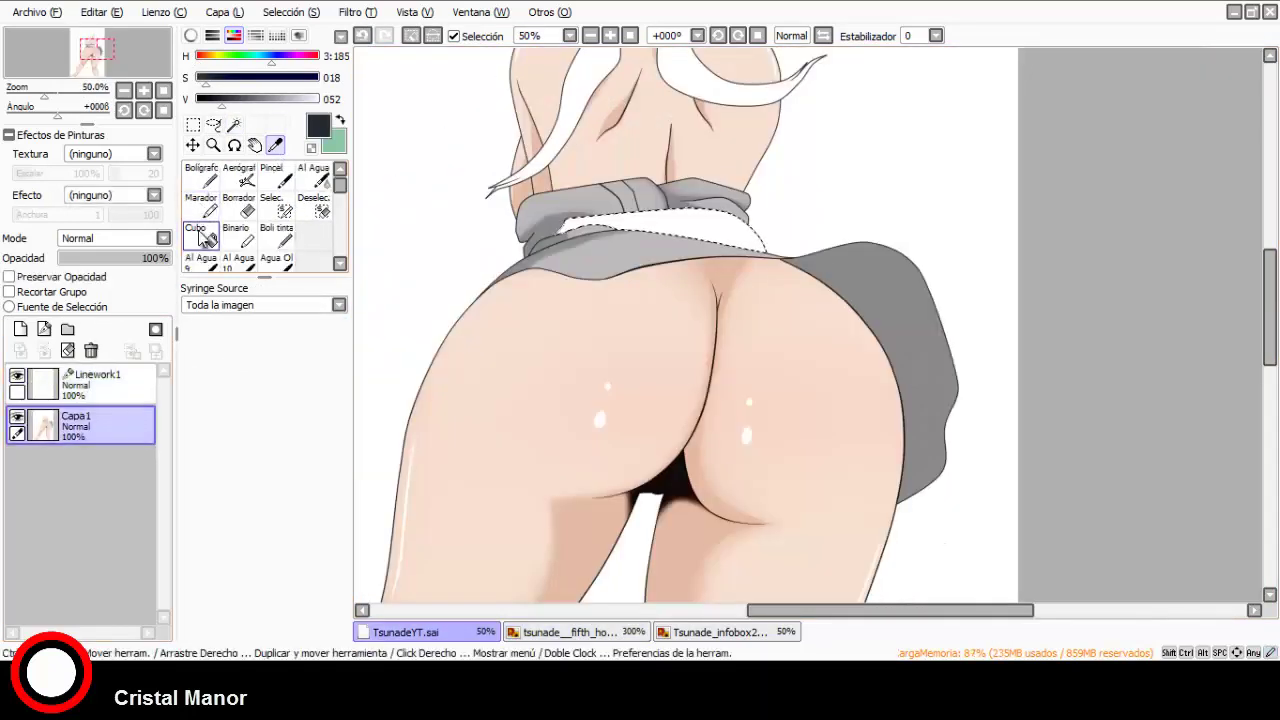
click(200, 236)
click(636, 230)
Sample the lighter sash blue from the reference, airbrush it at size 100 over the sash's middle and right, then deselect.
click(553, 636)
key(alt)
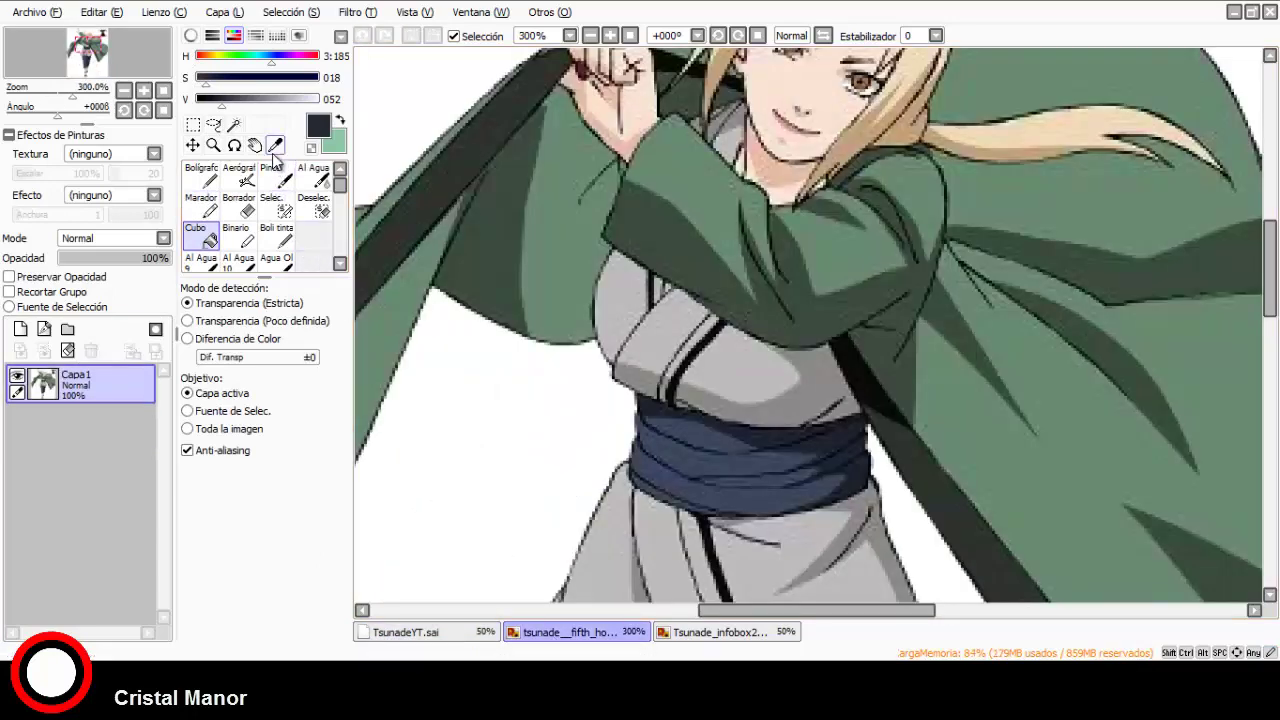
click(457, 628)
click(244, 177)
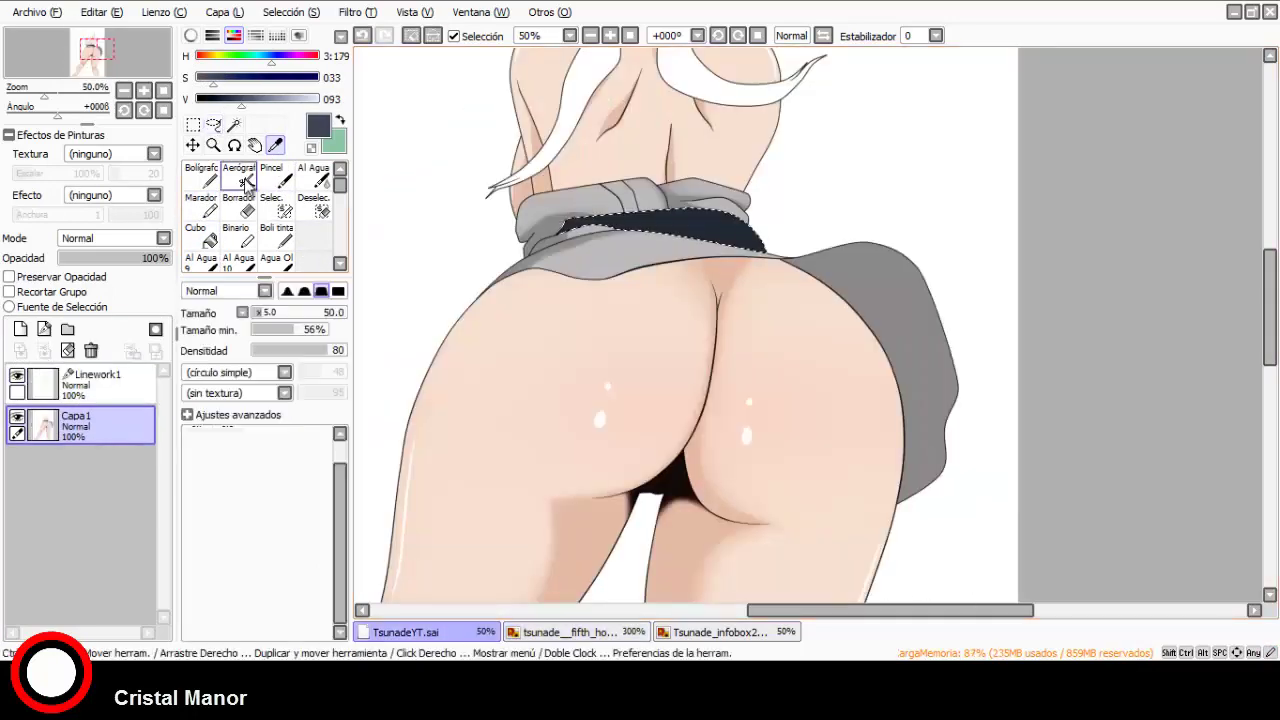
scroll(652, 232, up, 3)
click(287, 557)
scroll(657, 114, down, 1)
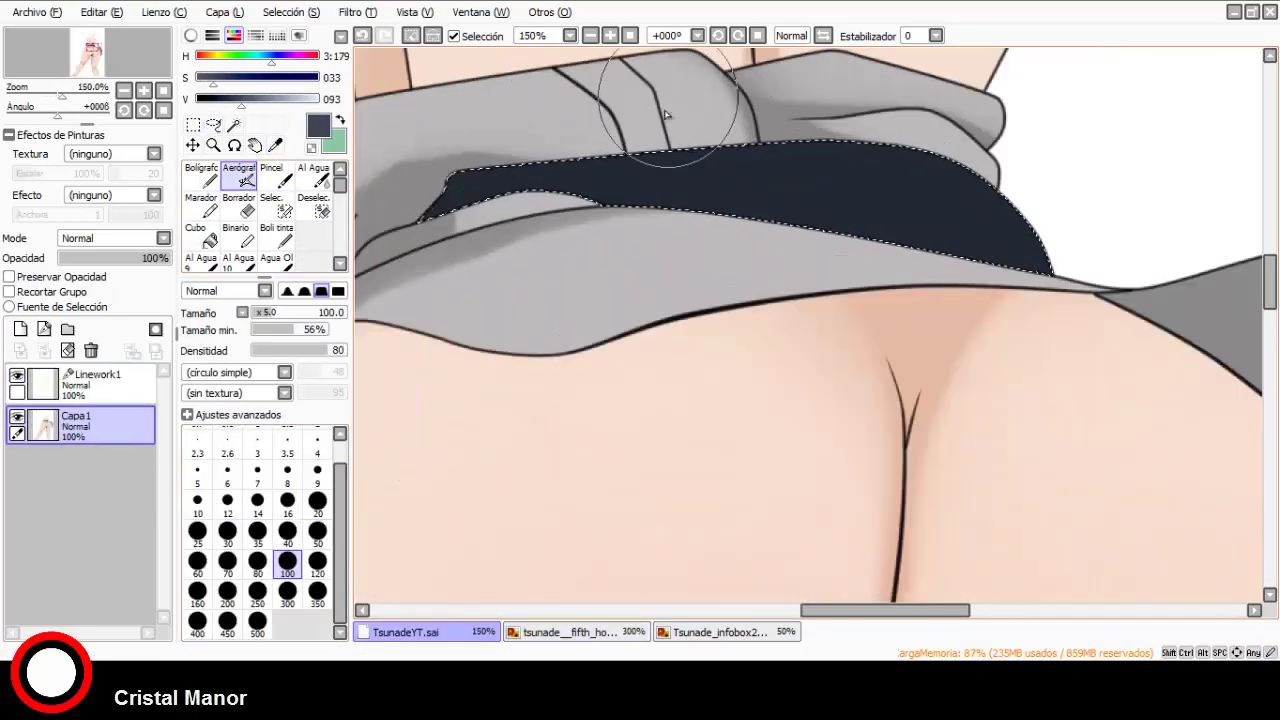
mouse_move(663, 114)
mouse_down()
mouse_move(706, 171)
mouse_move(1137, 228)
mouse_up()
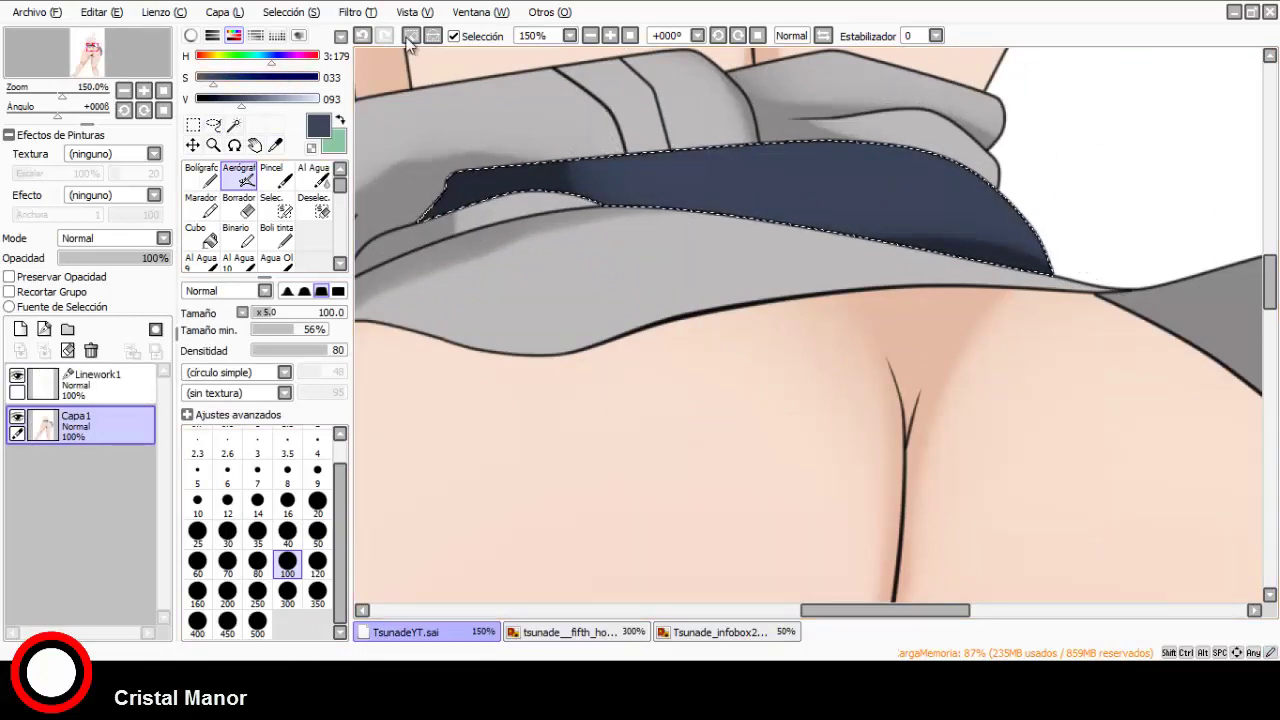
key(ctrl+d)
scroll(563, 371, down, 3)
Draw a thin black fold line along the sash on Linework1 with the Curve tool at size 3.
click(100, 383)
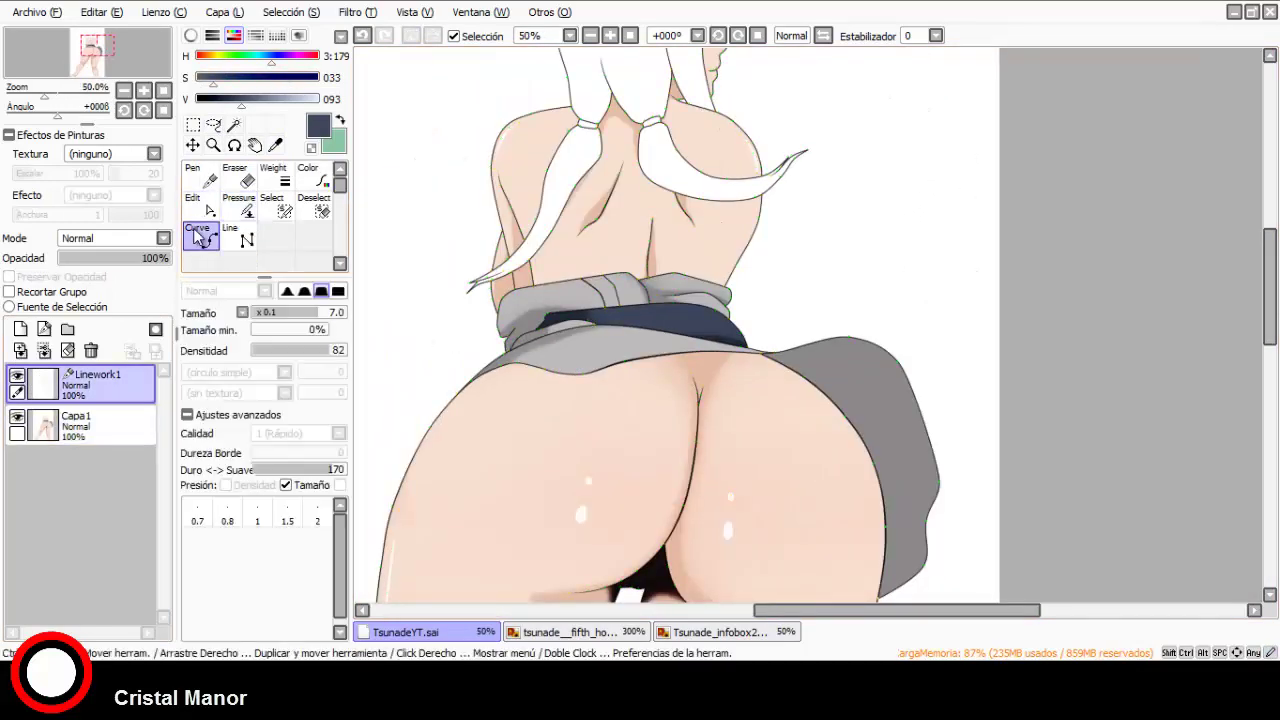
drag(241, 99, 196, 99)
scroll(563, 343, up, 6)
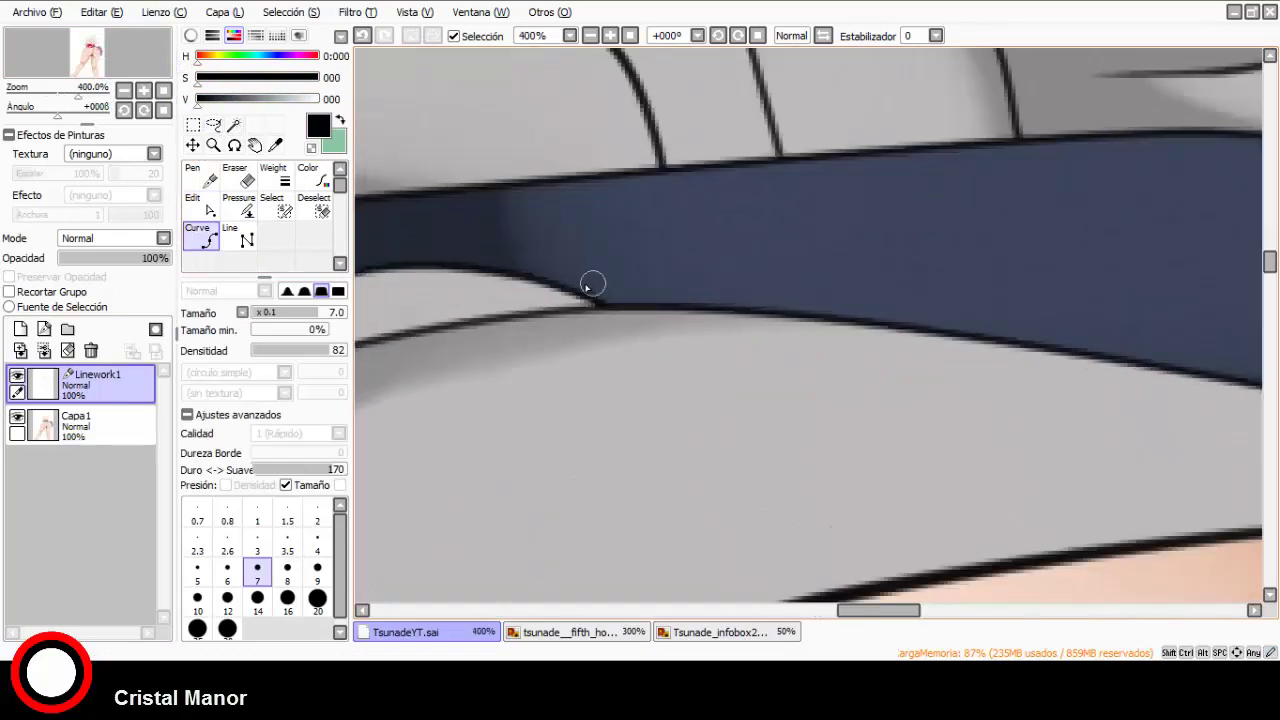
click(544, 280)
scroll(544, 280, down, 4)
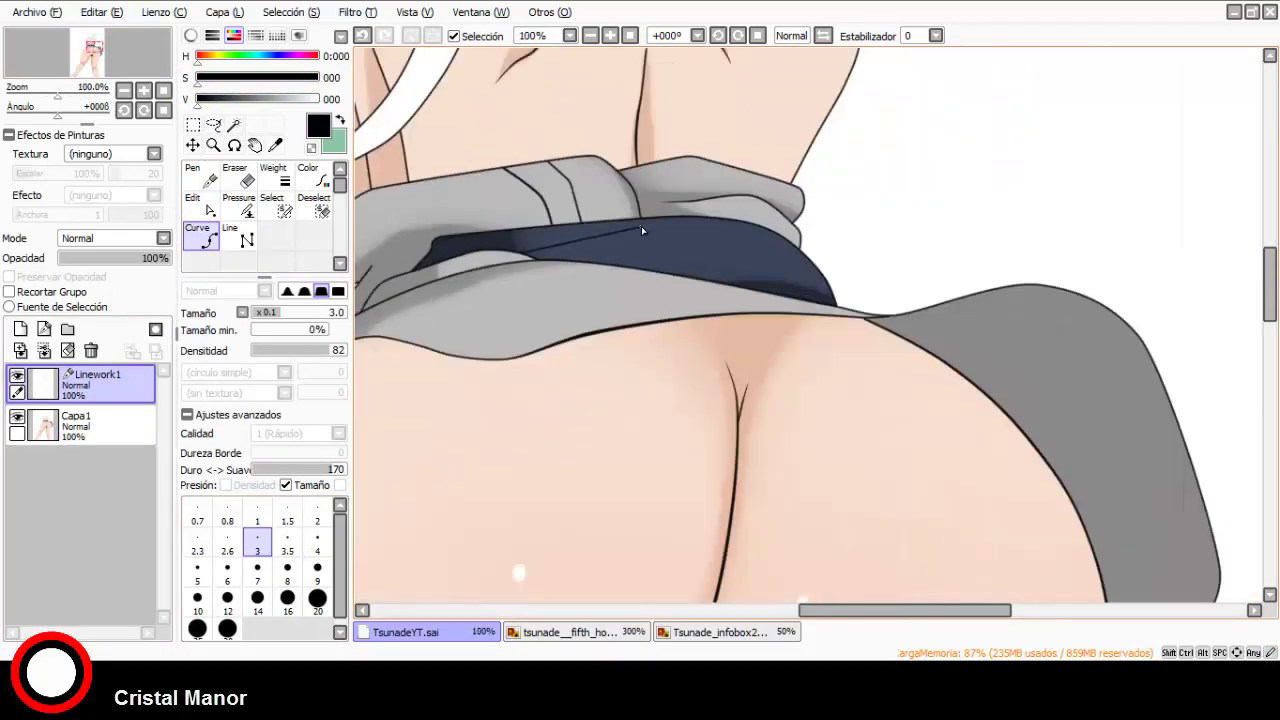
scroll(855, 263, up, 4)
scroll(855, 263, down, 4)
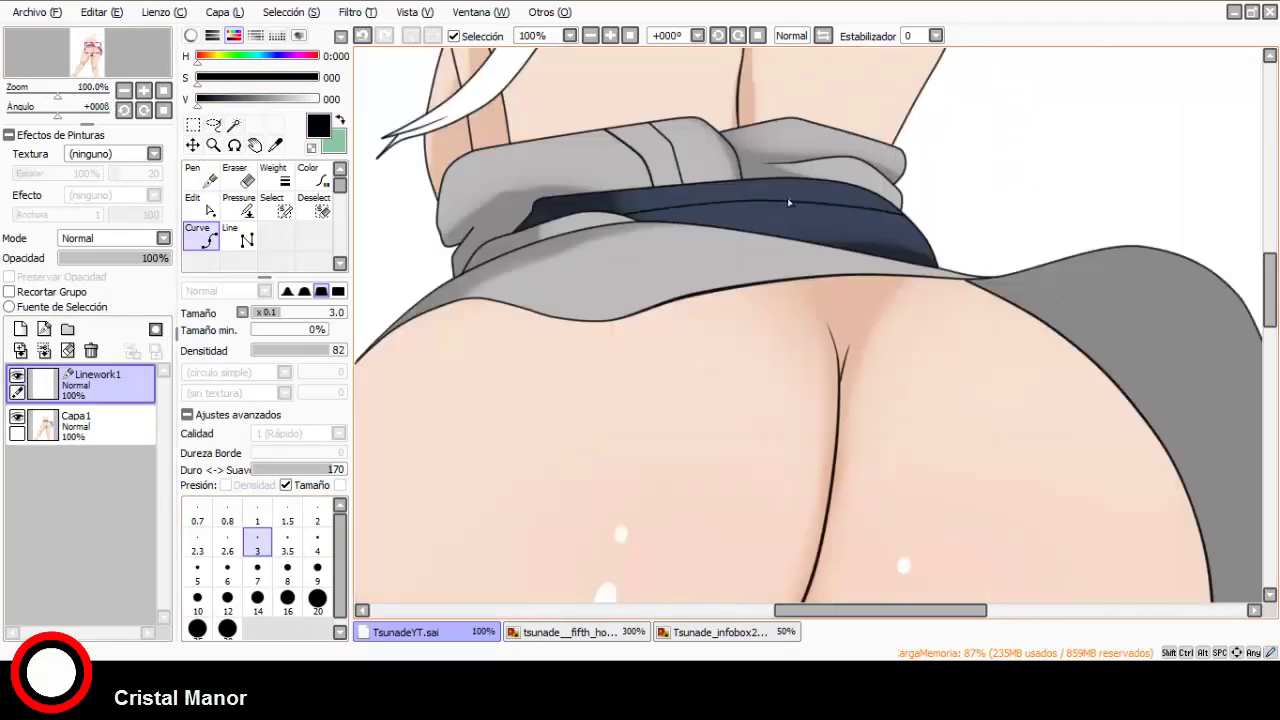
Add a second black curved fold line through the lower part of the sash at size 3.
scroll(628, 237, up, 5)
click(625, 243)
scroll(625, 243, down, 5)
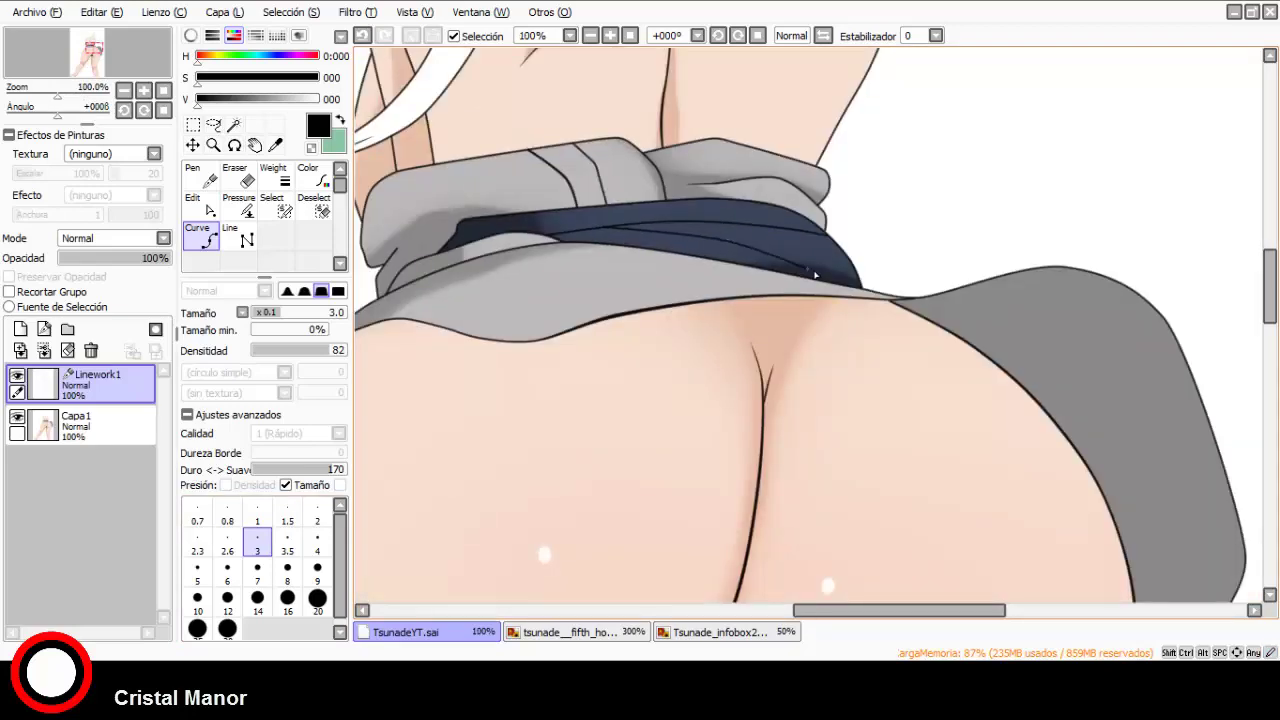
scroll(815, 275, up, 3)
scroll(903, 250, down, 7)
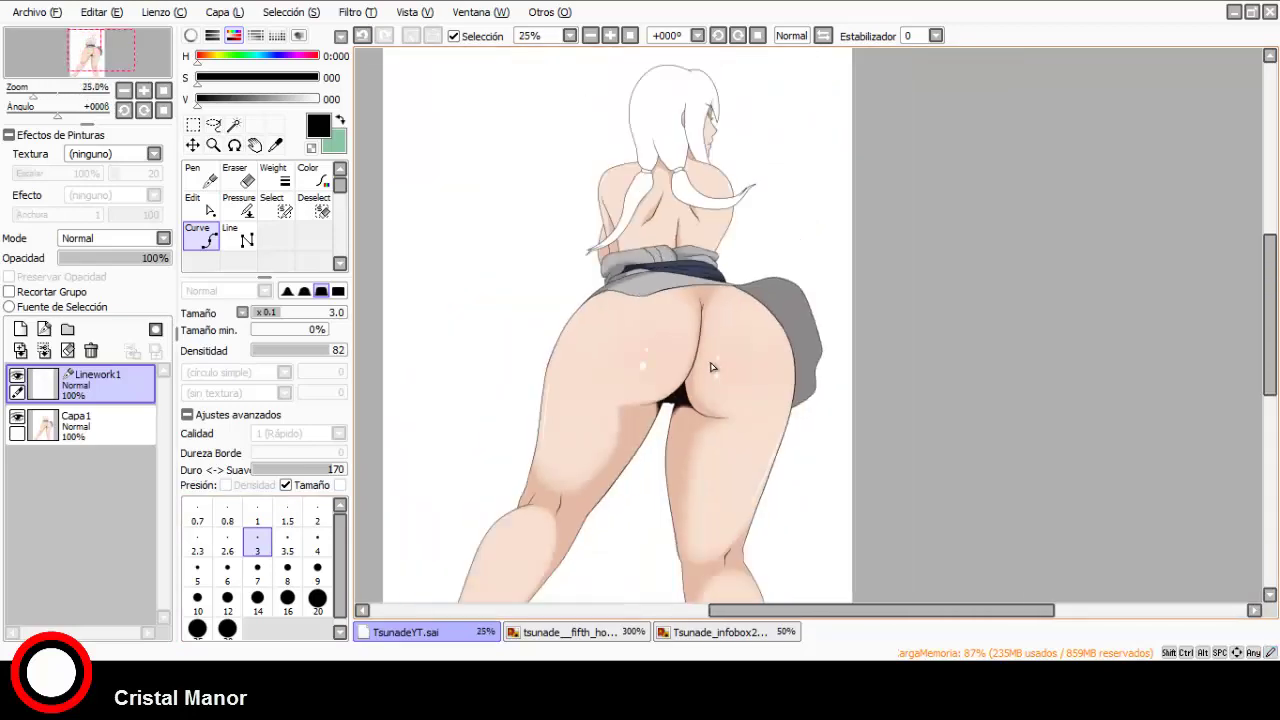
scroll(712, 367, down, 1)
scroll(712, 367, up, 1)
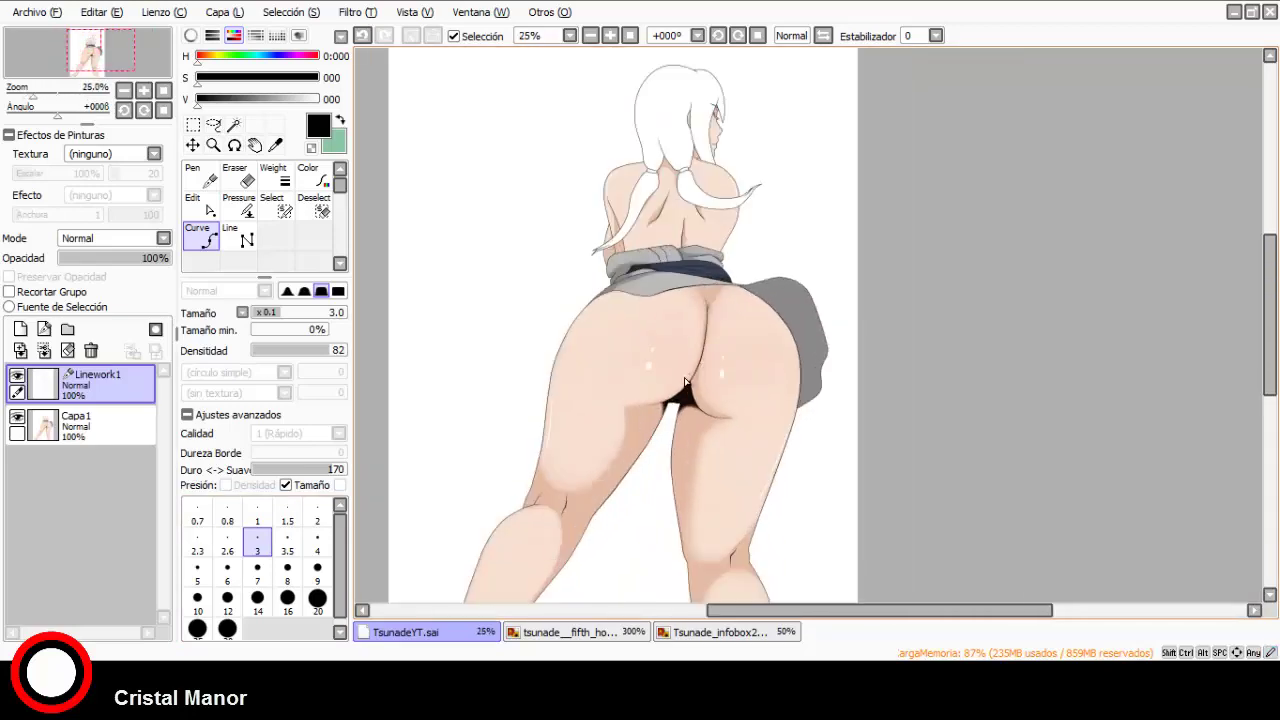
Select the head hair on Linework1 with the Magic Wand, including the small gaps inside the eyebrow.
click(234, 124)
scroll(700, 108, up, 6)
click(802, 68)
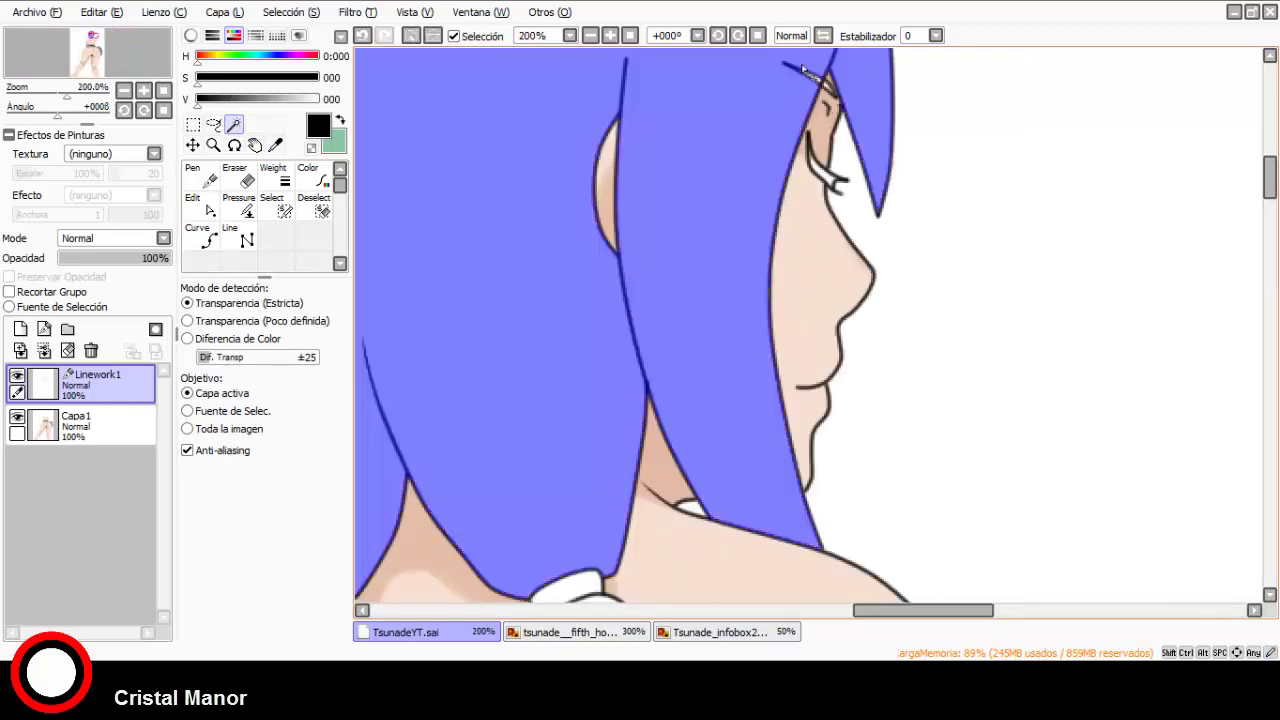
scroll(802, 68, up, 6)
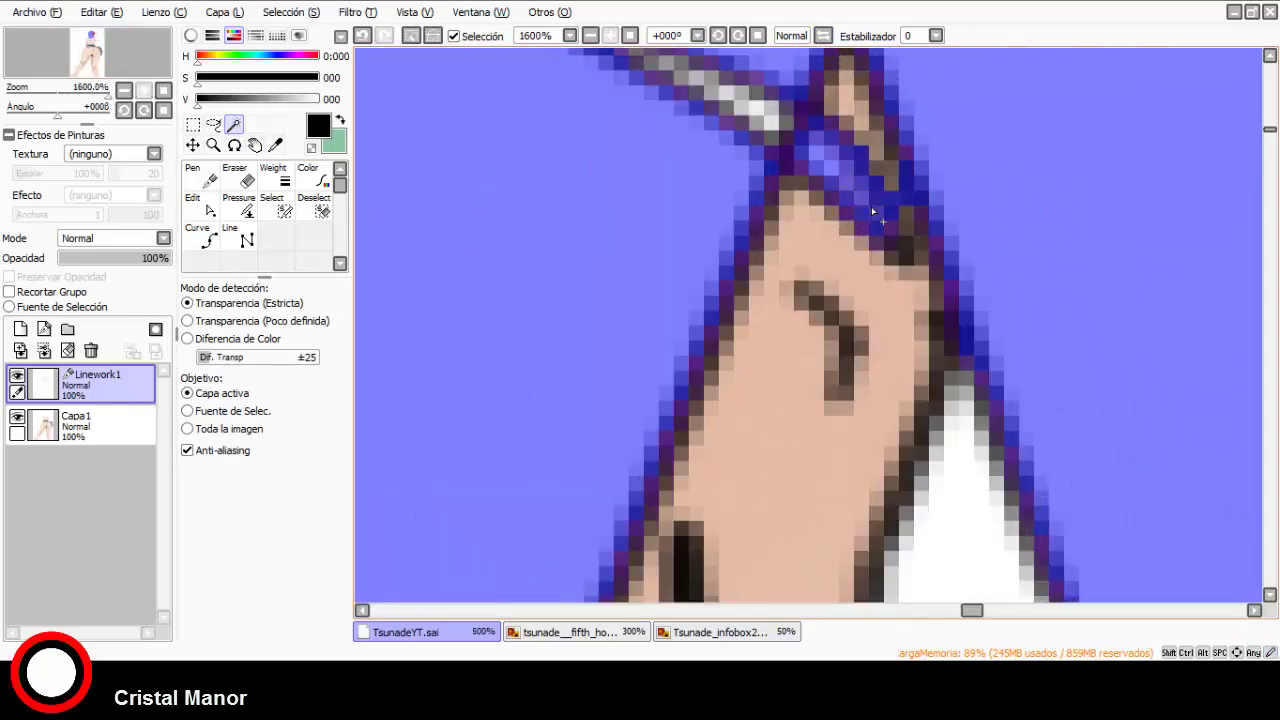
click(781, 130)
scroll(788, 168, down, 2)
scroll(738, 123, up, 2)
click(738, 118)
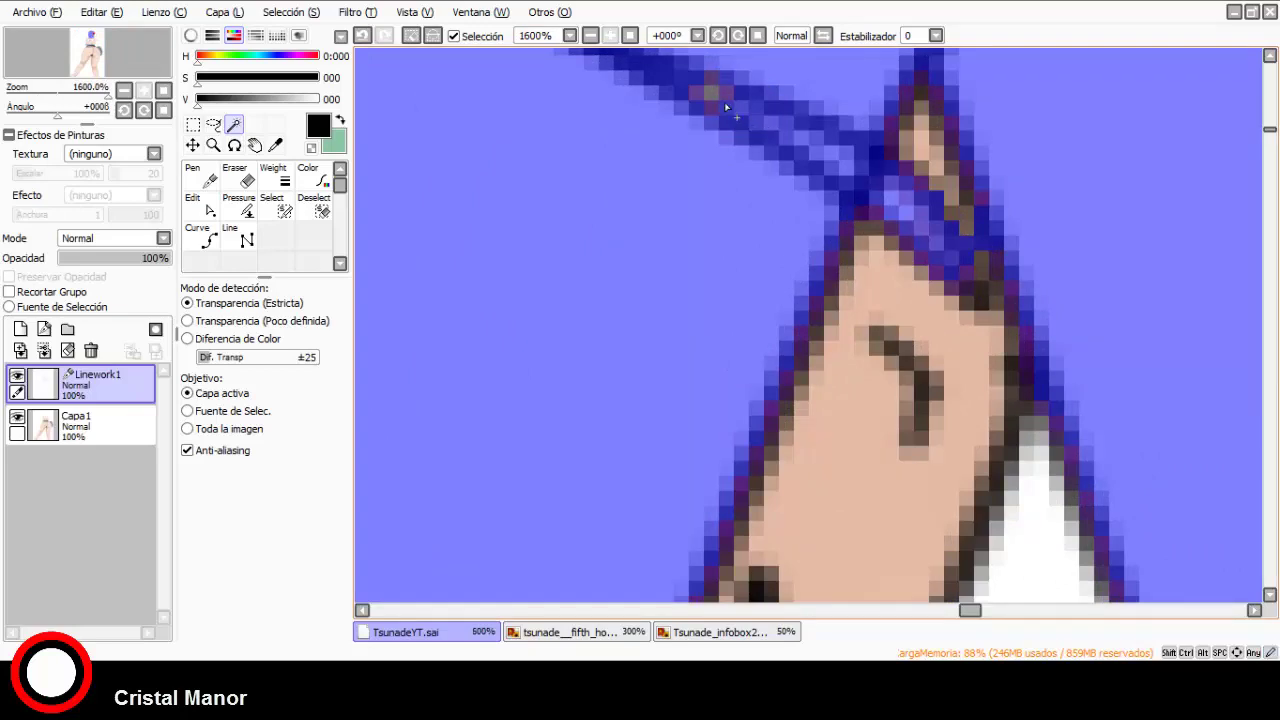
scroll(711, 97, down, 8)
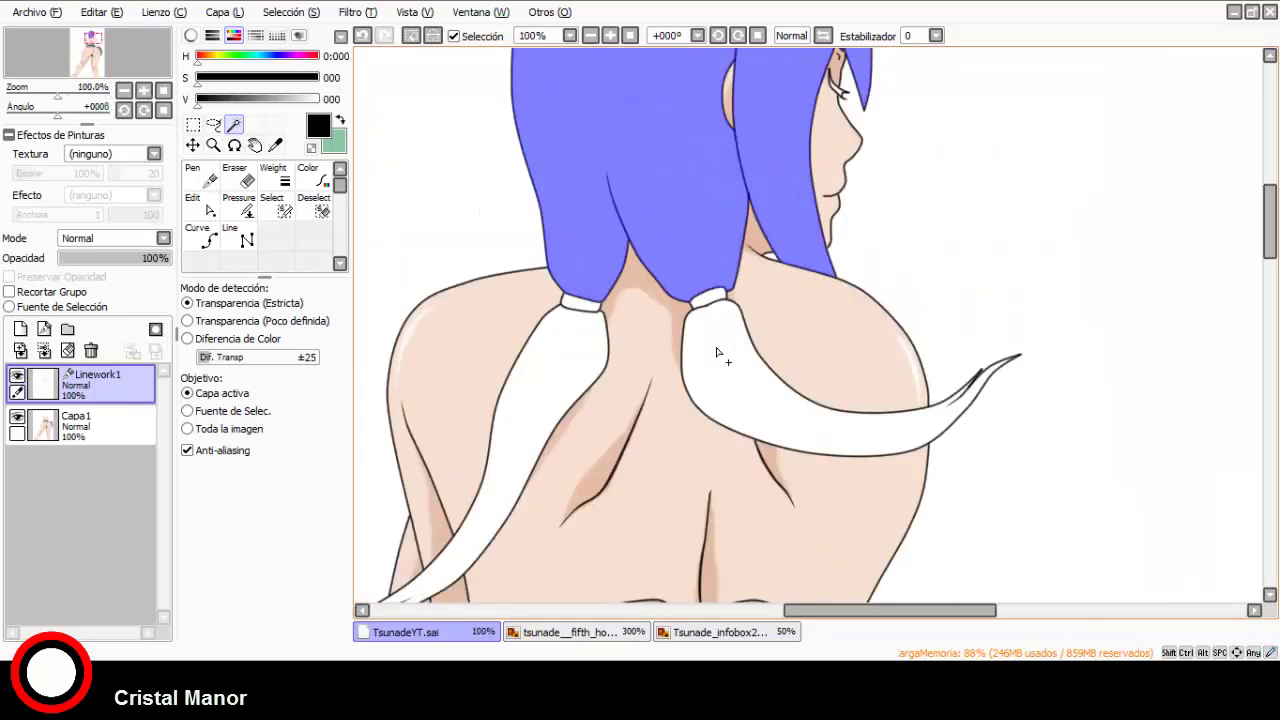
Add both pigtails to the hair selection and complete the right pigtail's outer tip with the Select pen at size 2.
click(717, 352)
click(595, 378)
scroll(1008, 436, up, 8)
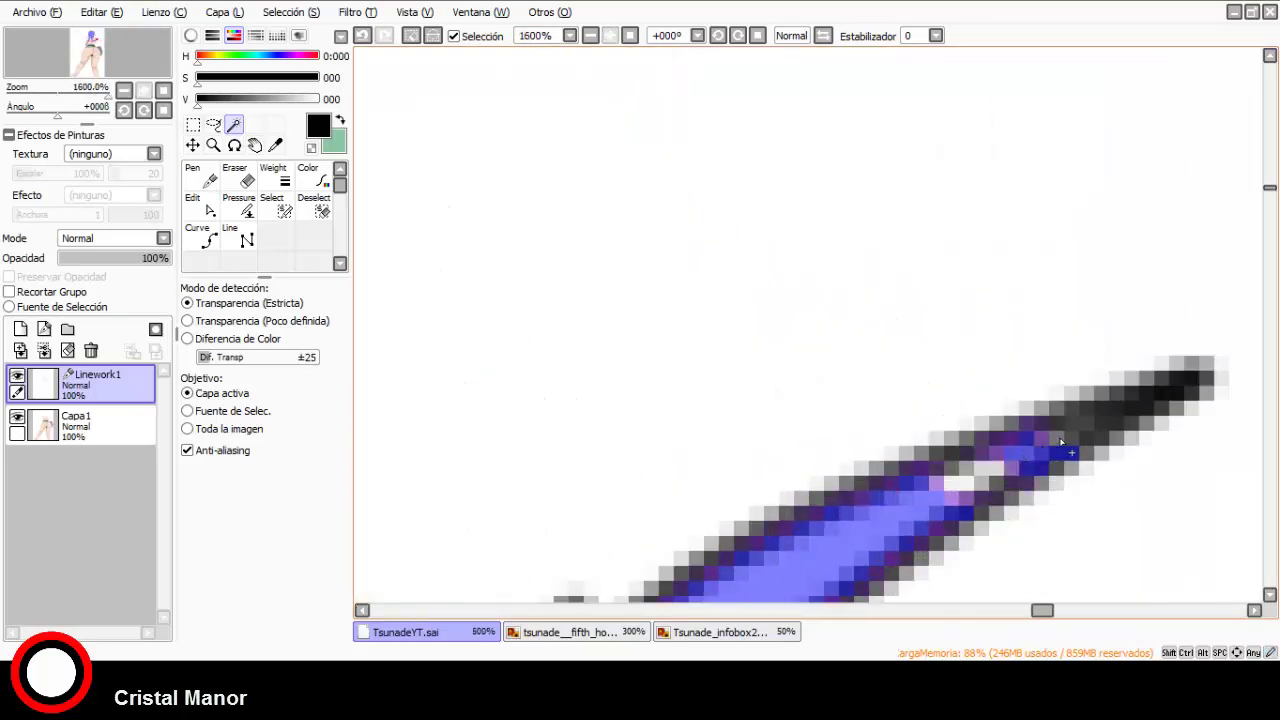
click(1060, 437)
click(362, 35)
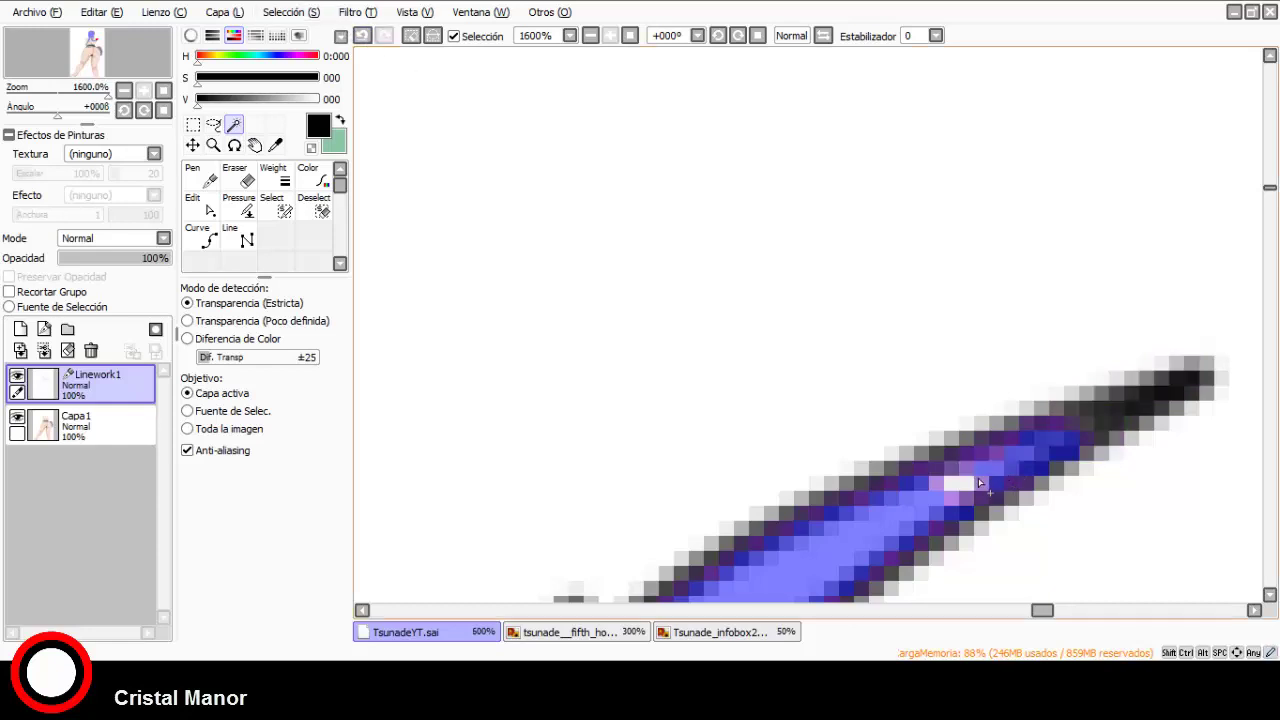
click(284, 206)
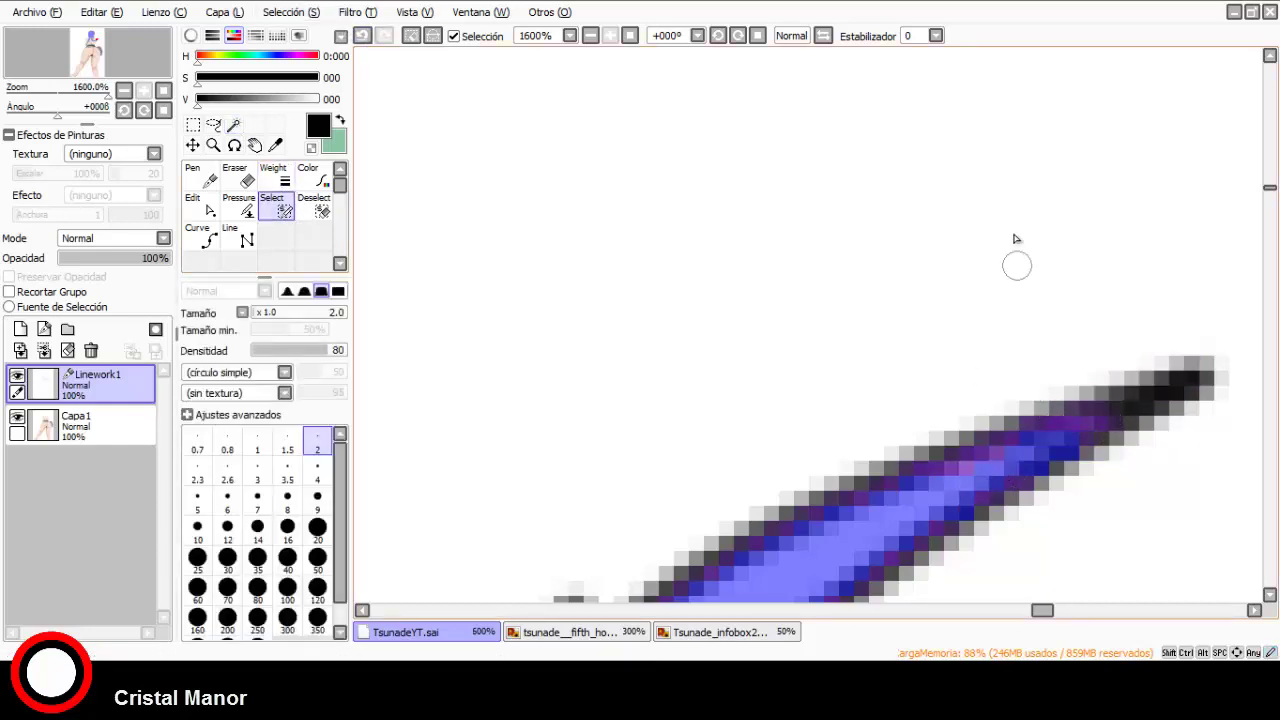
Fill the selection gaps in the right pigtail's short side strand with the Select pen and Magic Wand.
scroll(1016, 238, down, 10)
scroll(813, 220, up, 10)
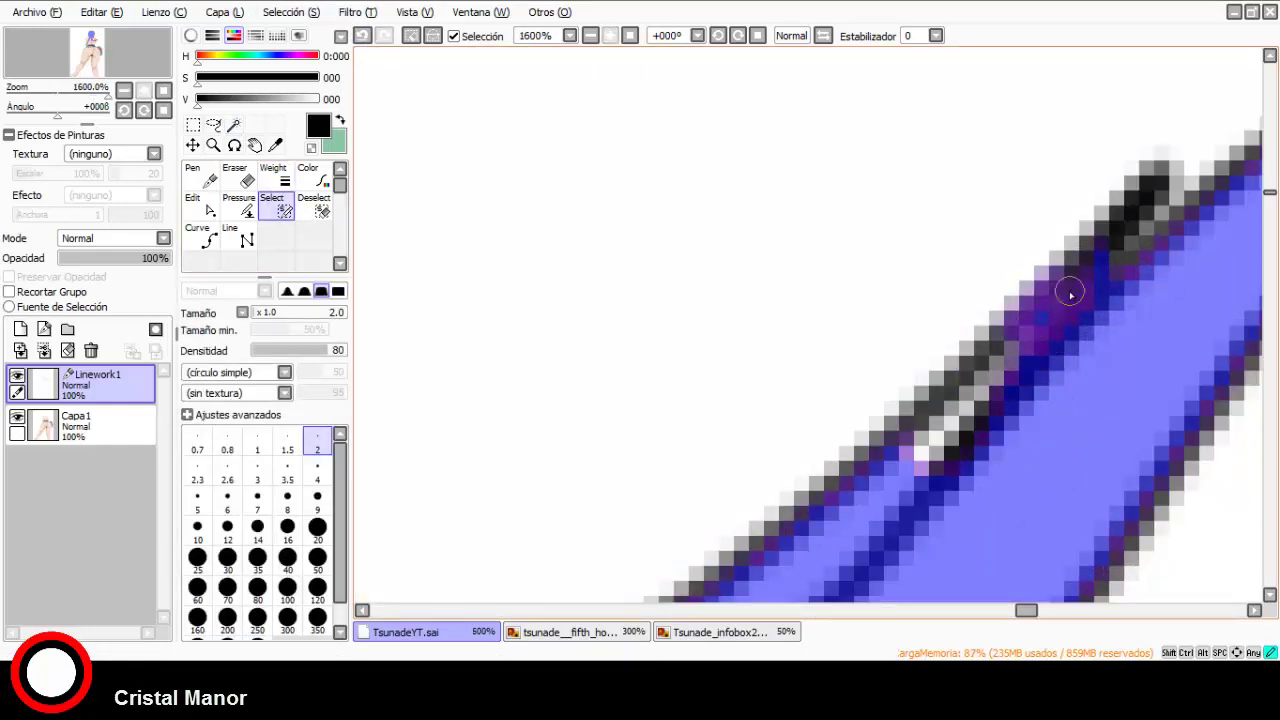
click(232, 126)
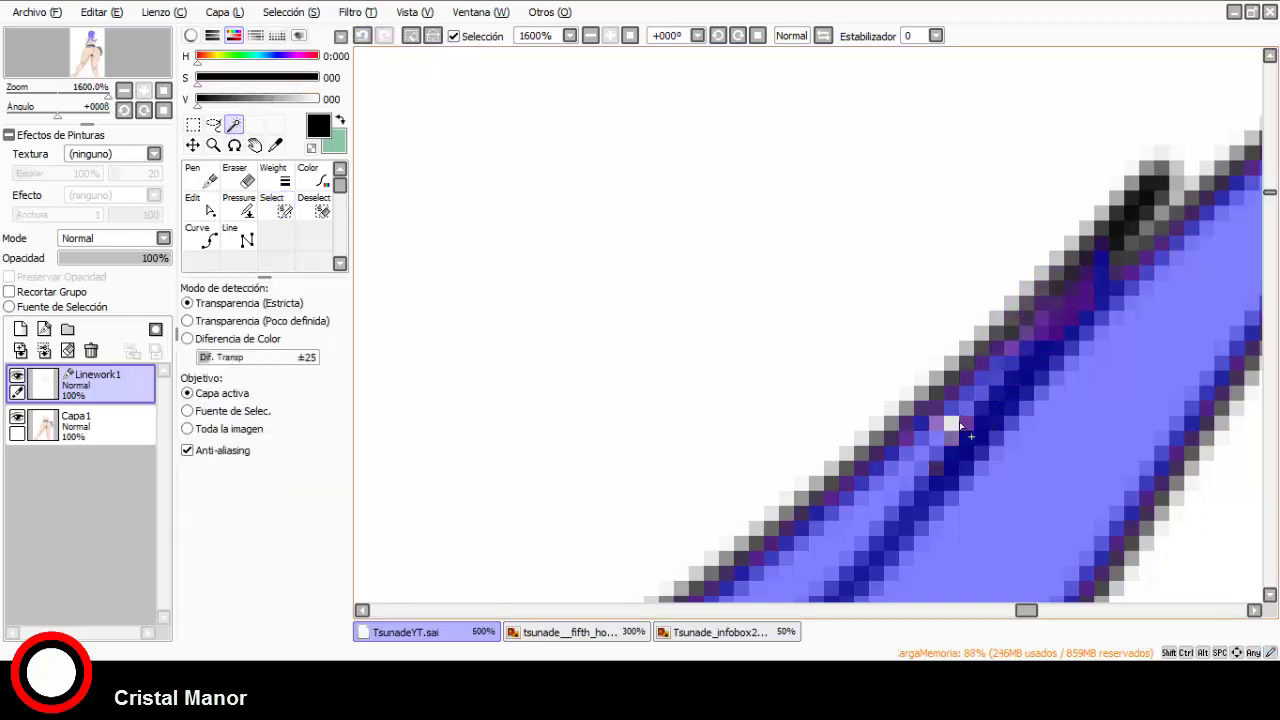
scroll(955, 425, down, 8)
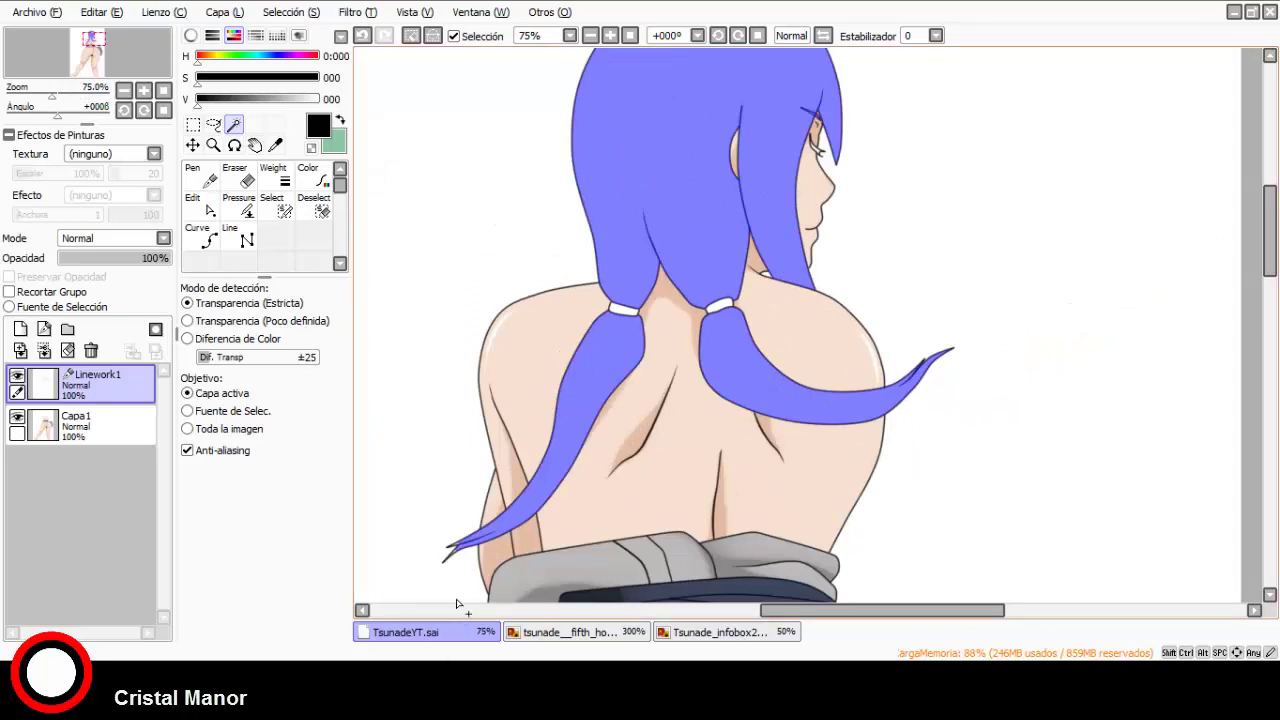
Touch up the selection in the left pigtail's two narrow tips with the Select pen at size 2.
scroll(601, 287, up, 8)
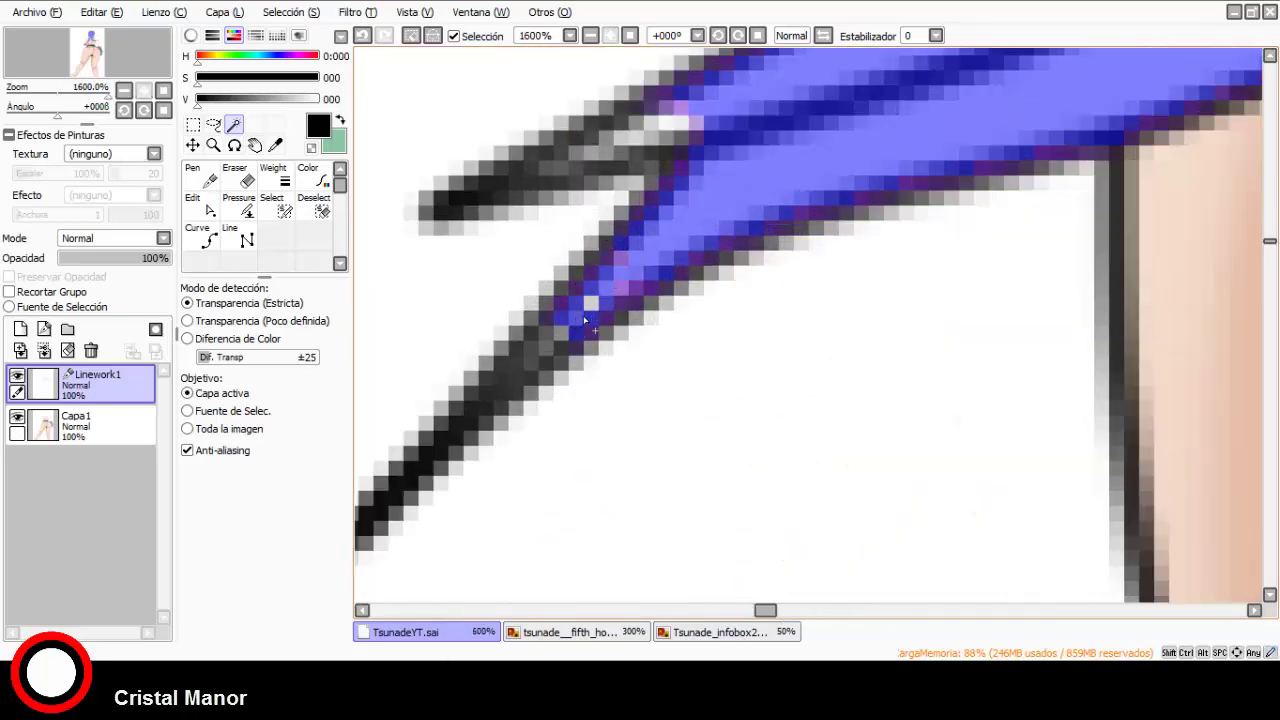
click(272, 205)
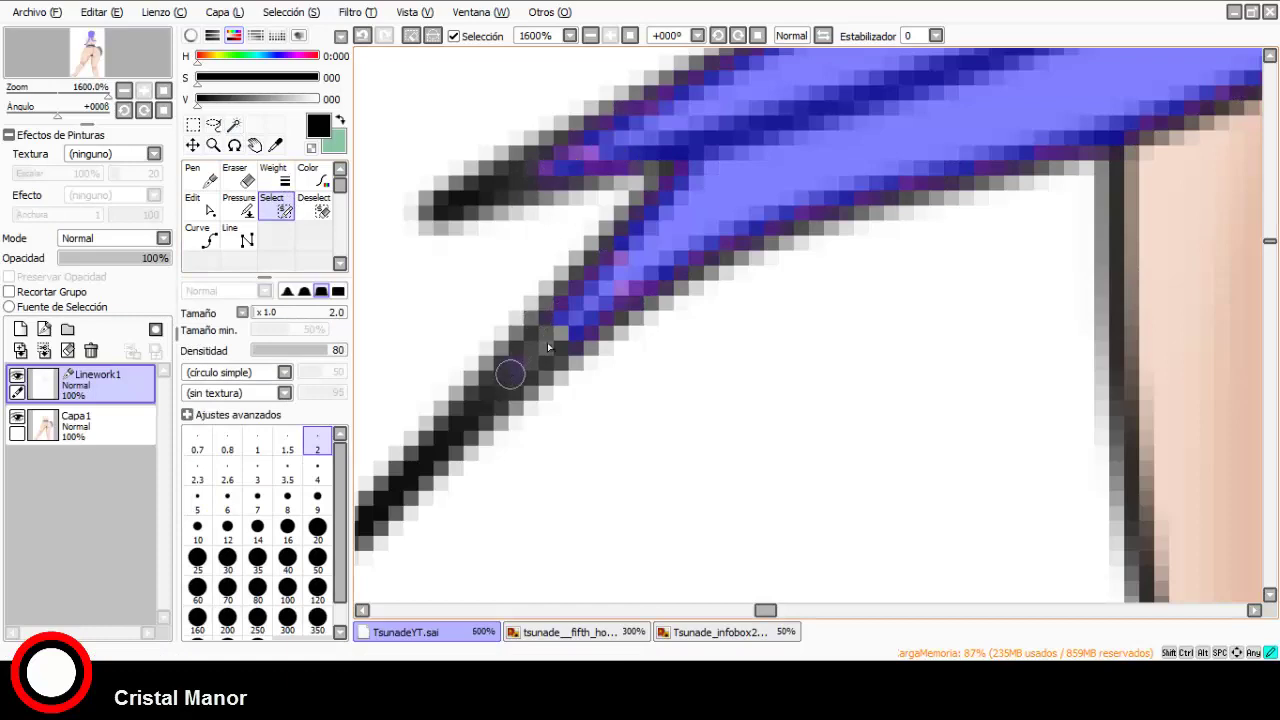
scroll(638, 261, down, 10)
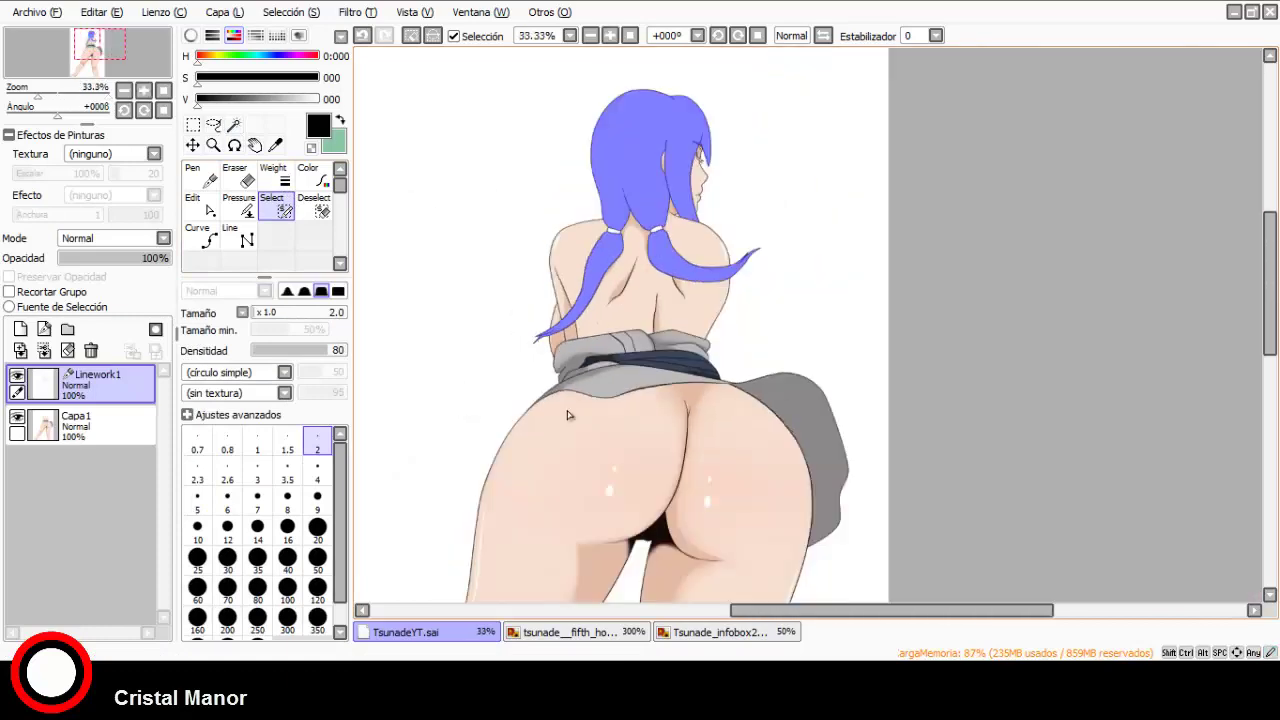
Fill the selected head hair and both pigtails on Capa1 with the light blond sampled from the Tsunade_infobox reference image.
click(675, 633)
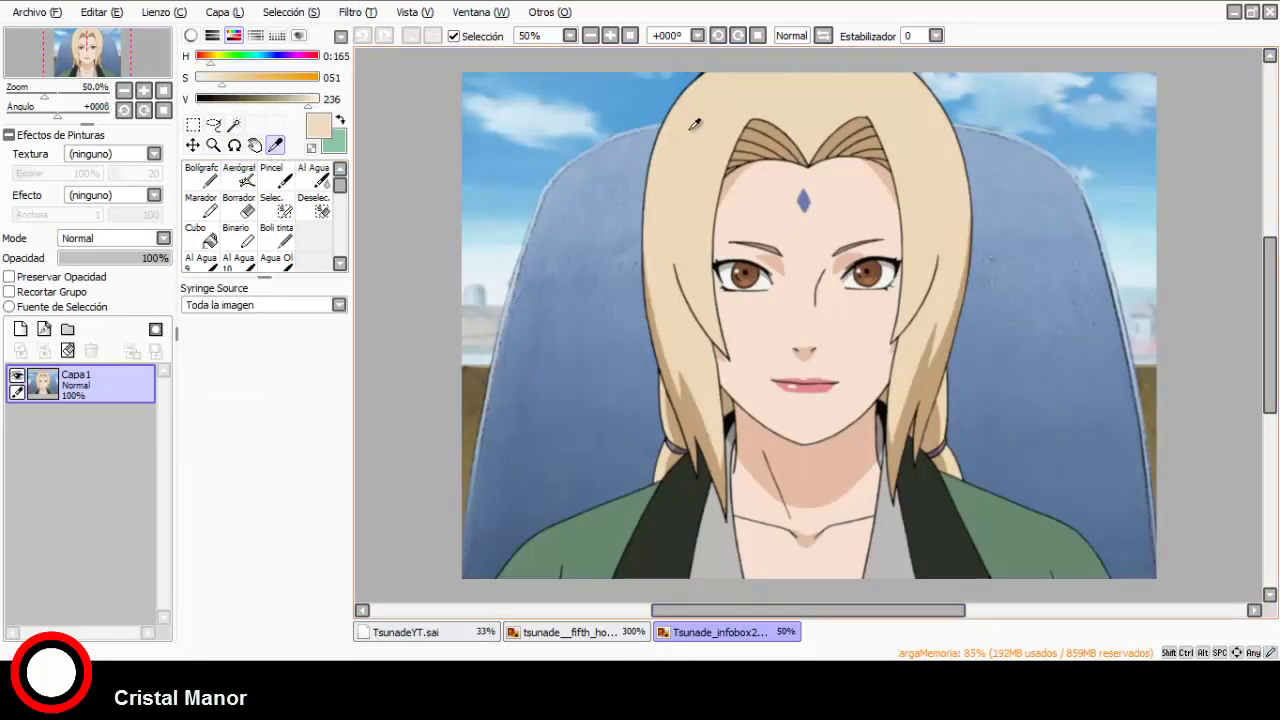
click(405, 632)
click(200, 237)
click(662, 147)
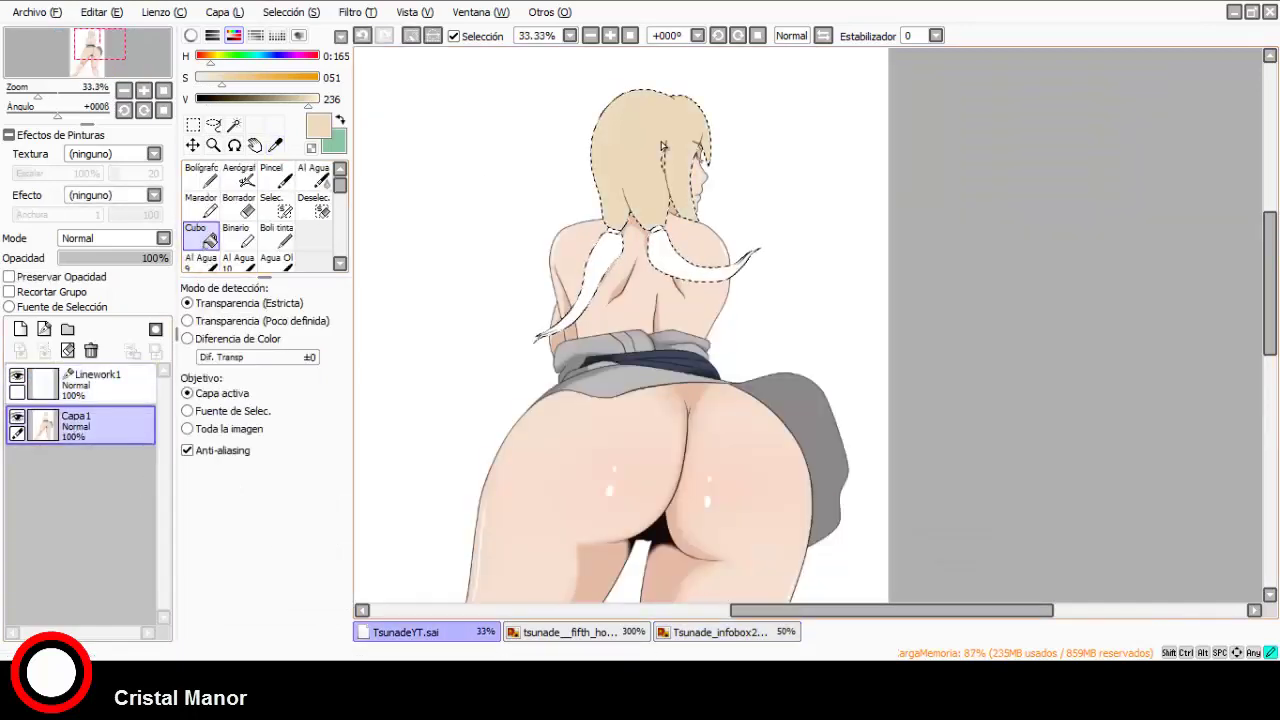
click(602, 278)
scroll(706, 266, up, 4)
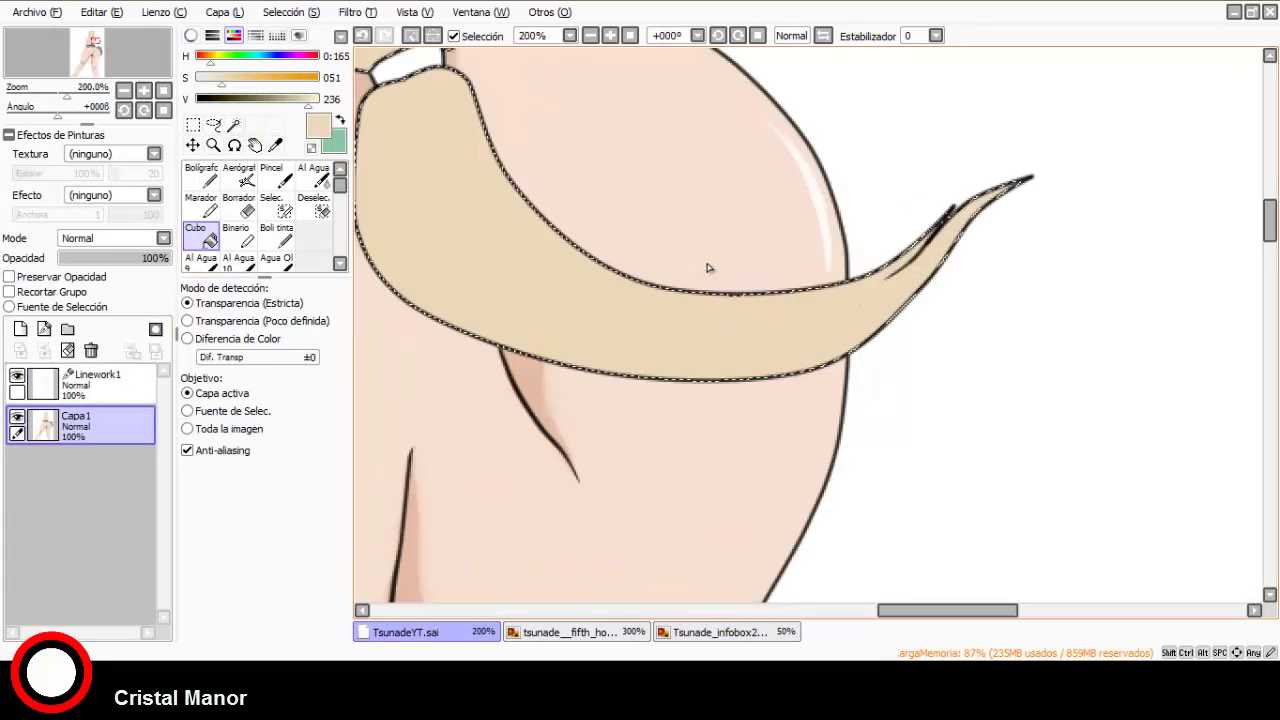
scroll(710, 266, down, 4)
scroll(686, 124, up, 1)
scroll(686, 124, up, 1)
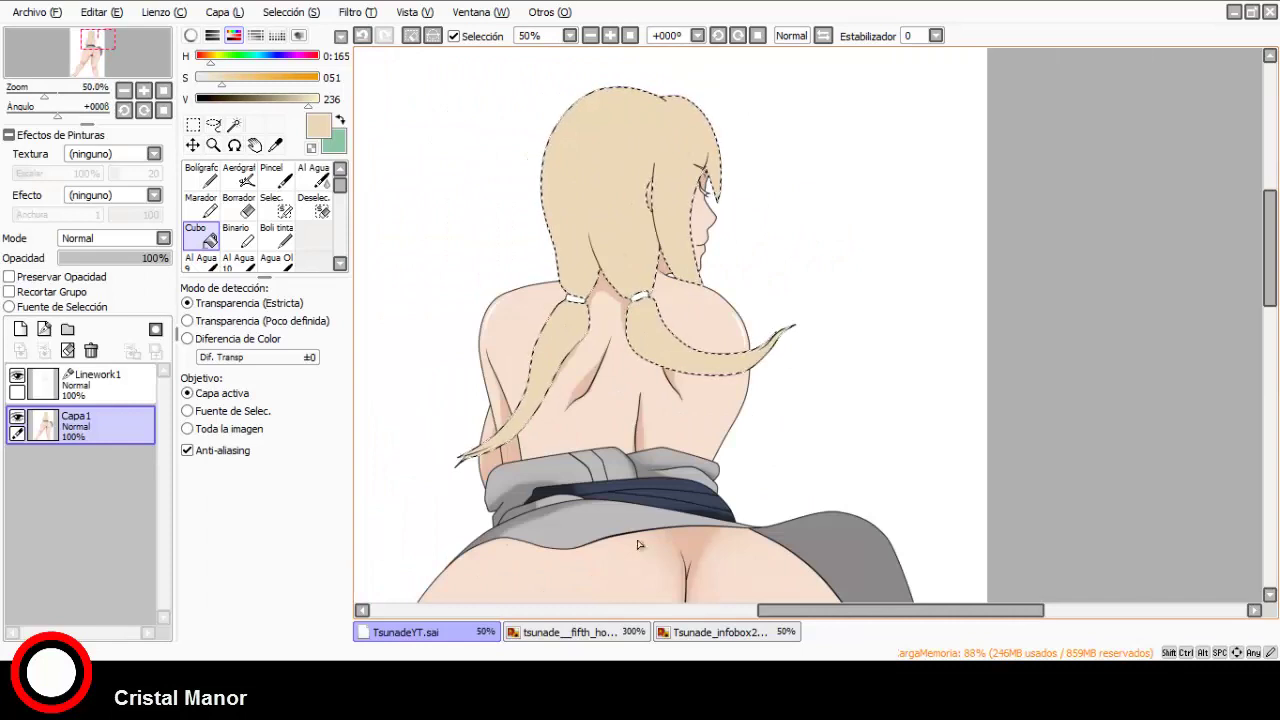
Sample the darker brown hair shade from the forehead hair in the Tsunade_infobox reference and return to TsunadeYT.sai.
click(700, 632)
click(276, 148)
scroll(765, 147, up, 1)
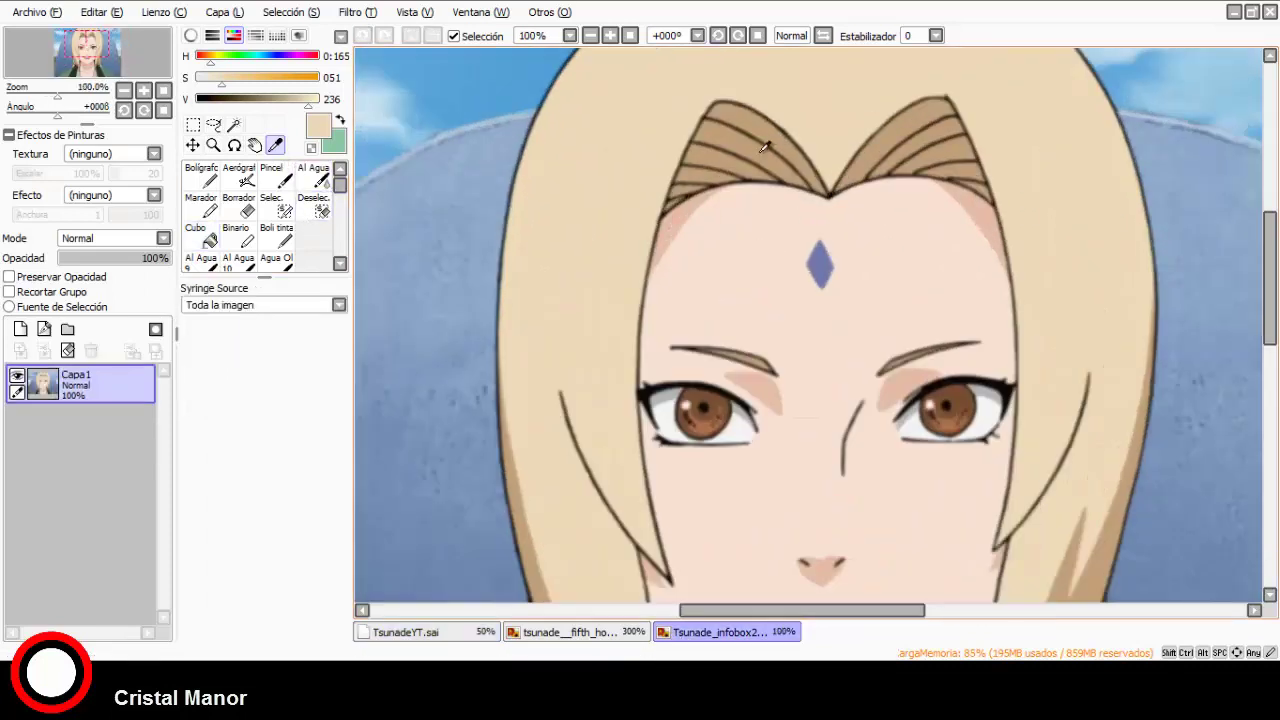
click(481, 633)
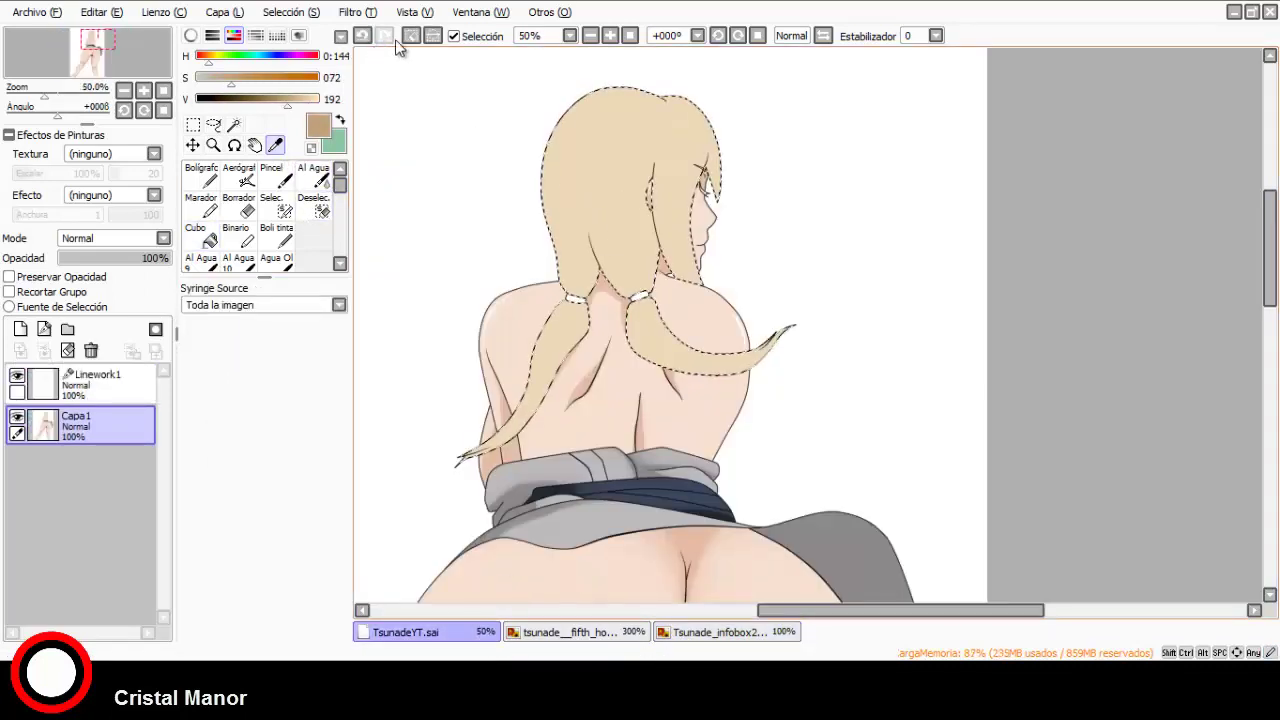
Close off the lower back hair on Linework1 with a Select pen line and select that area with the Magic Wand.
click(100, 385)
click(281, 203)
scroll(682, 163, up, 1)
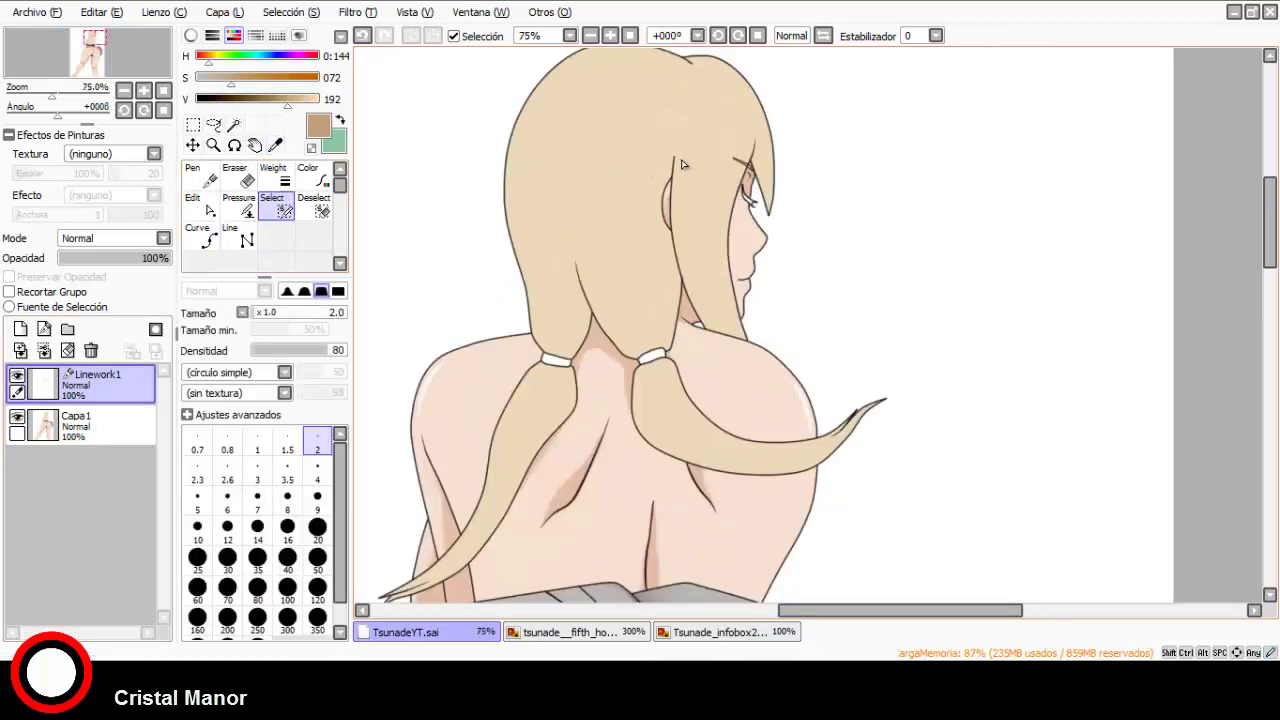
click(233, 124)
click(640, 300)
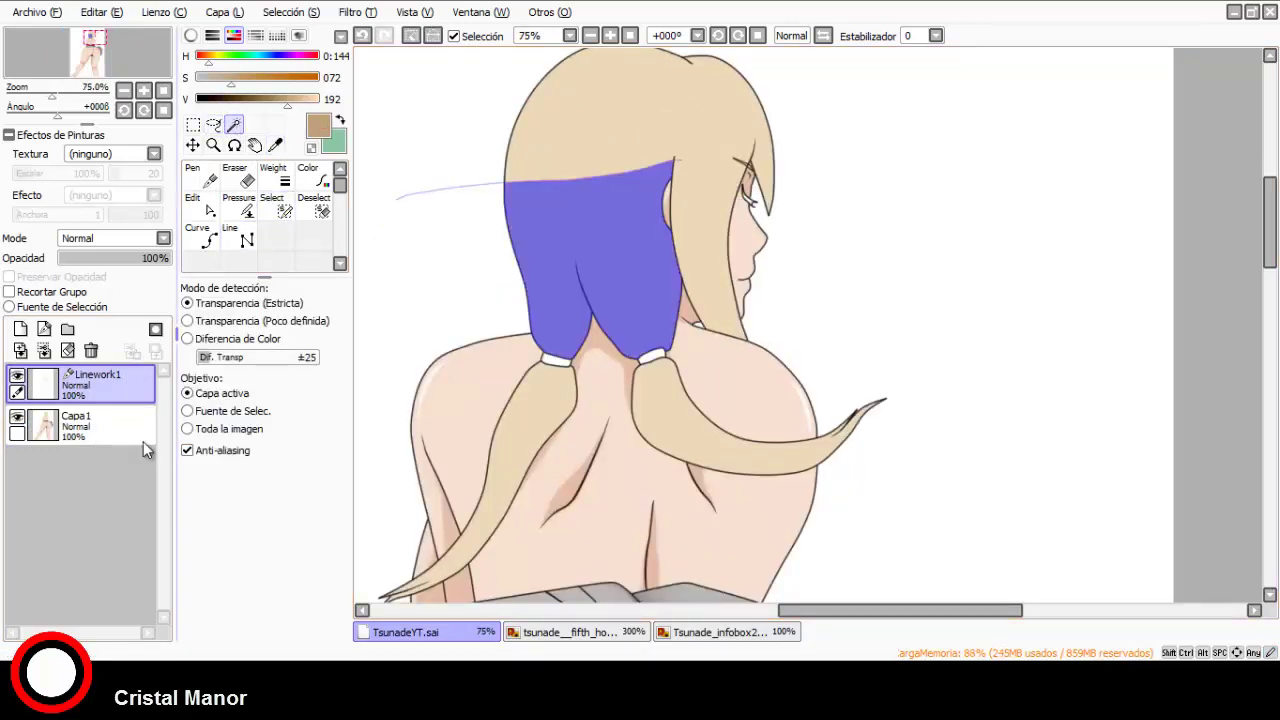
Airbrush a brown shadow at size 50 on Capa1 along the back hair's edge, from below the ear to the right hair tie.
click(120, 428)
click(245, 174)
scroll(668, 226, up, 1)
click(317, 531)
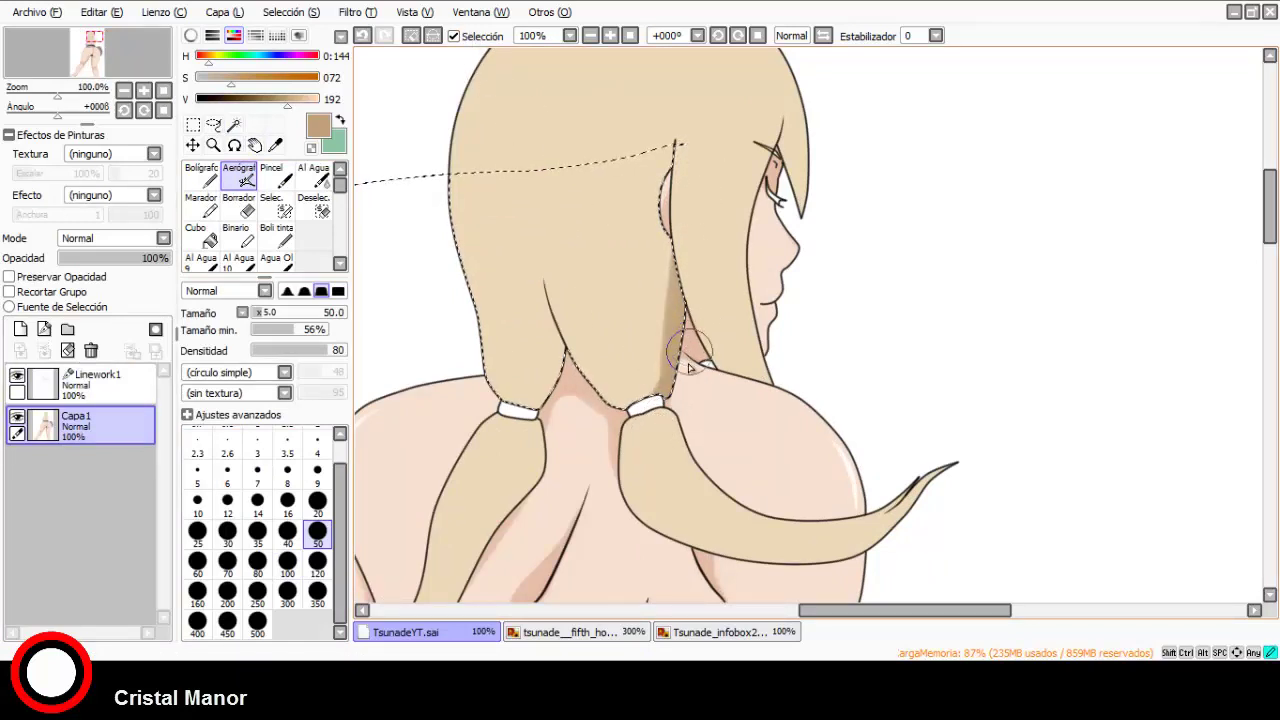
scroll(662, 398, up, 2)
scroll(659, 497, down, 4)
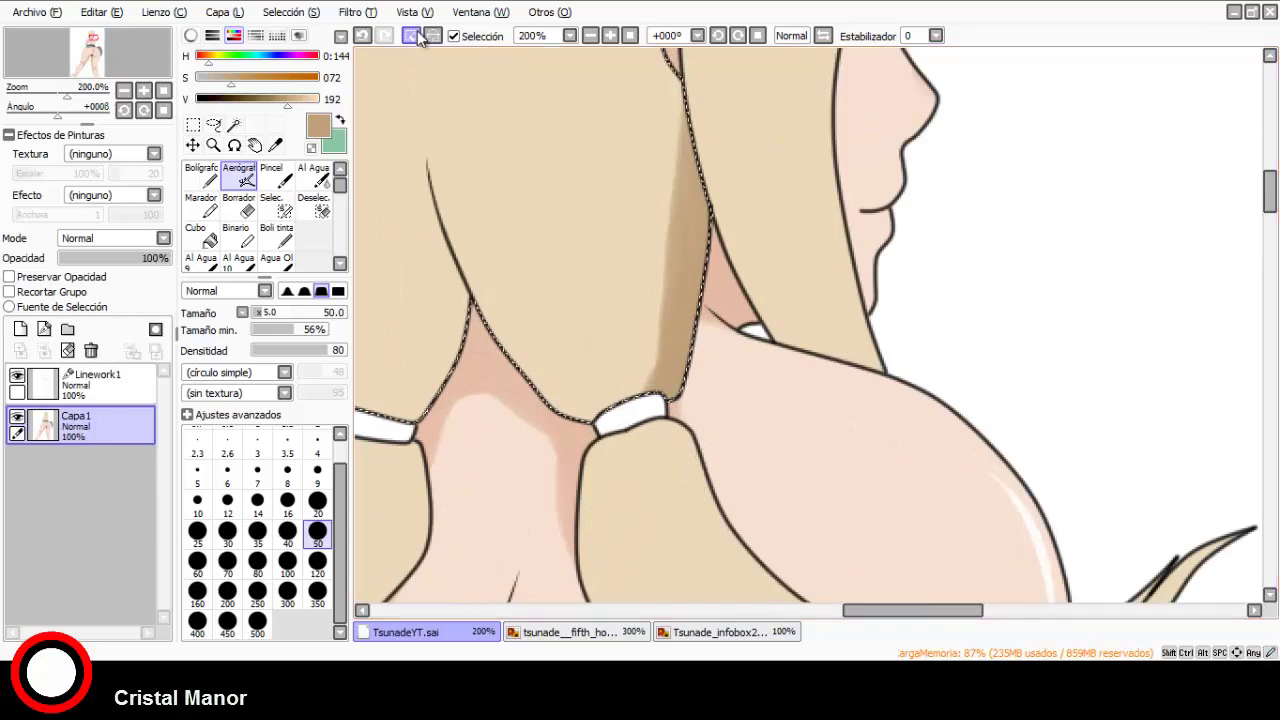
Select the left hair section above its tie on Linework1 and airbrush a brown shadow along its inner edge on Capa1.
click(127, 370)
scroll(564, 114, up, 4)
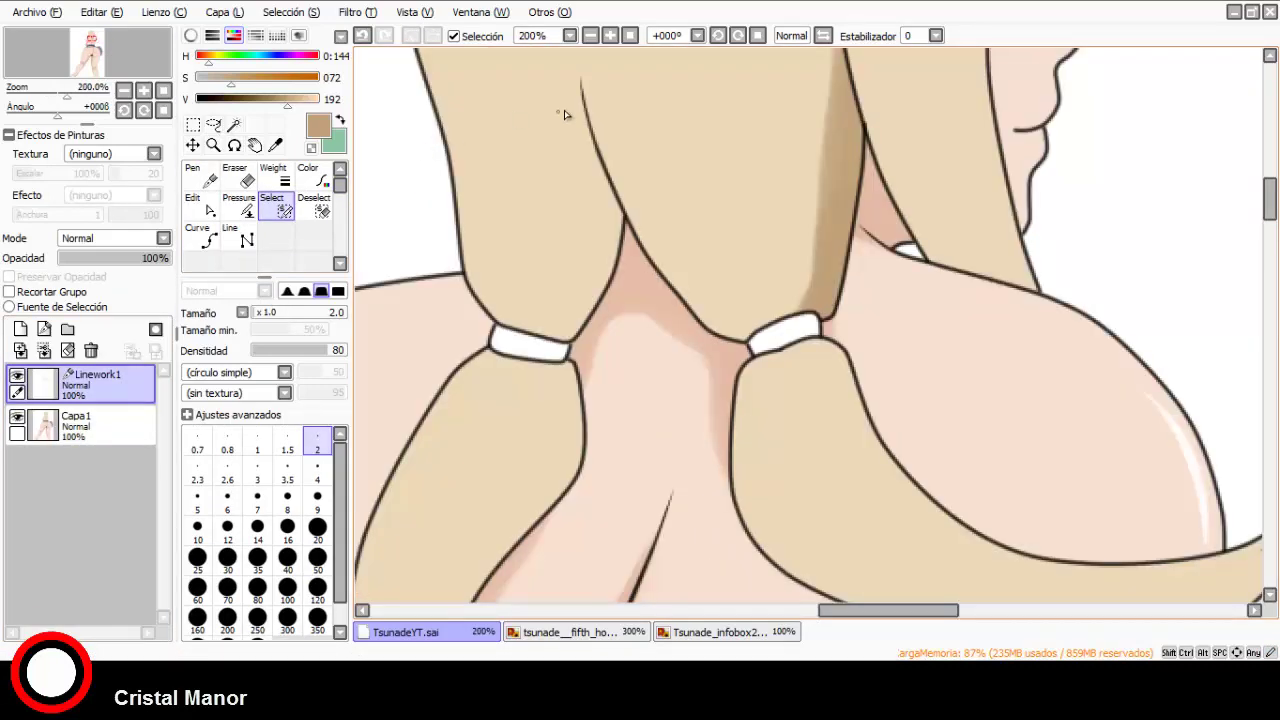
click(233, 125)
click(503, 241)
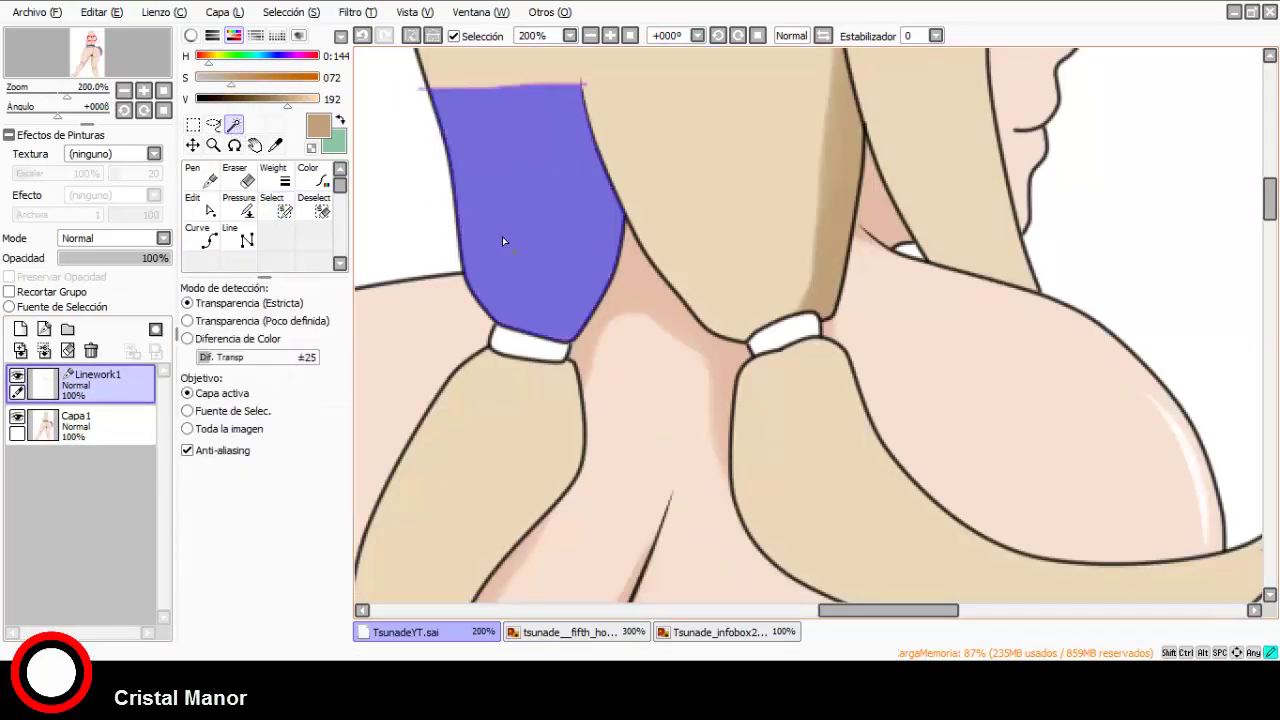
click(112, 426)
click(240, 176)
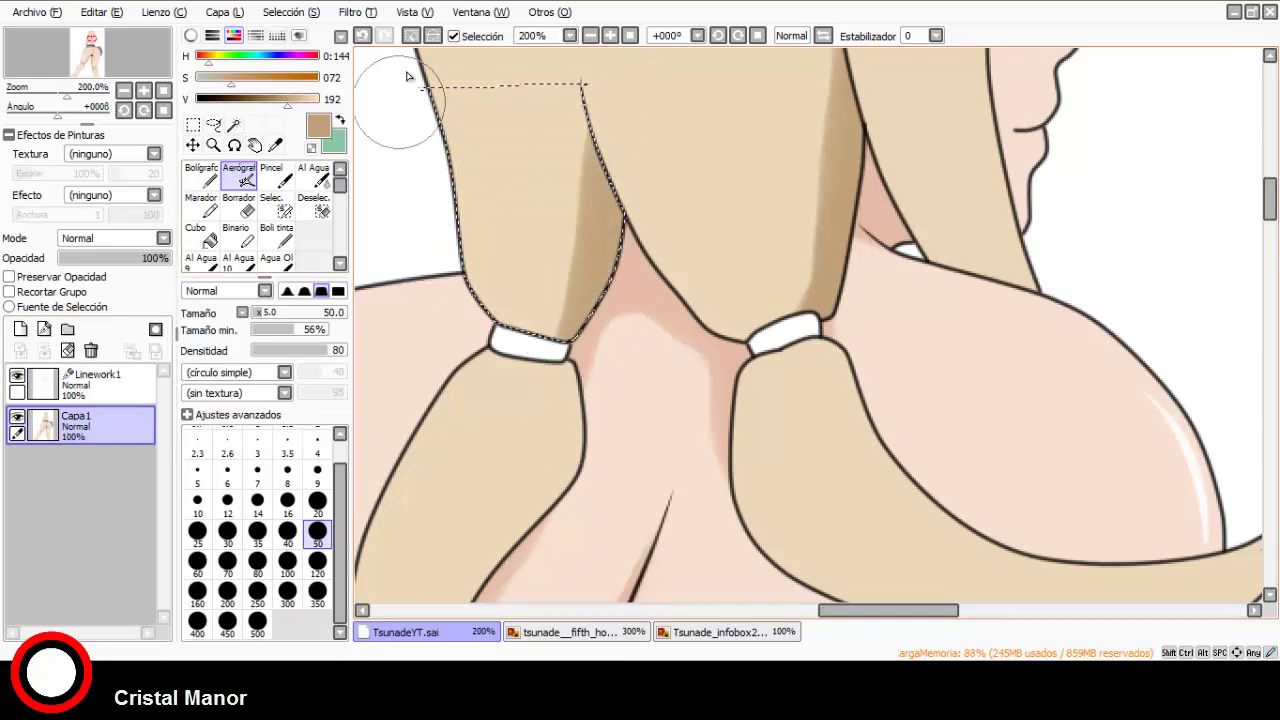
scroll(435, 82, down, 2)
Select both pigtails on Linework1 and airbrush brown shadows along their inner edges below the hair ties on Capa1.
click(127, 380)
click(233, 125)
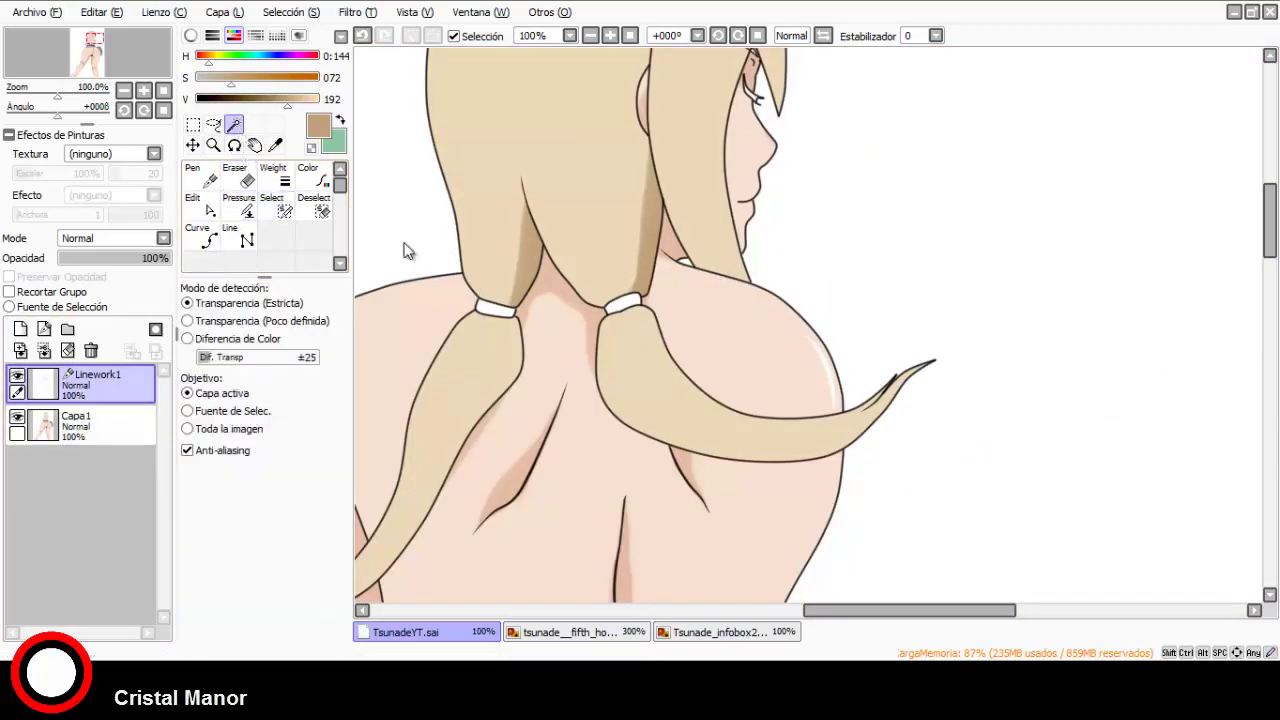
click(470, 420)
click(613, 400)
click(112, 426)
click(240, 176)
scroll(510, 350, up, 1)
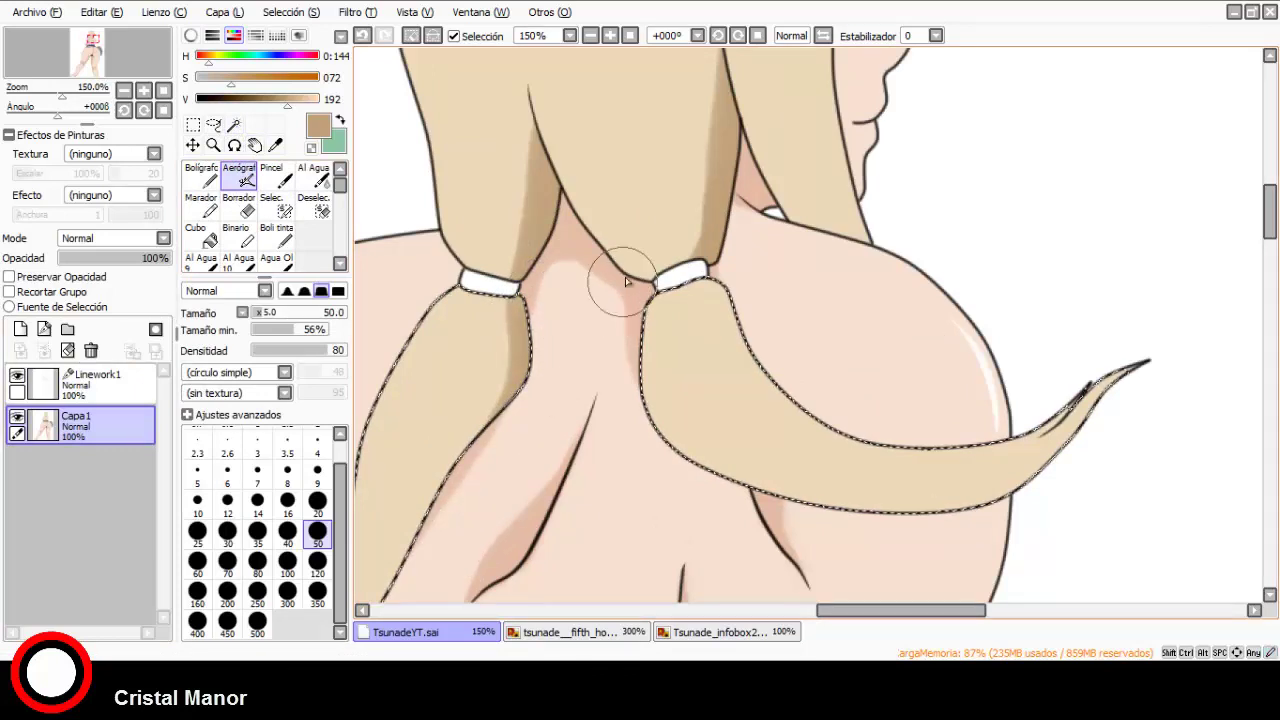
drag(626, 282, 652, 462)
scroll(449, 133, down, 3)
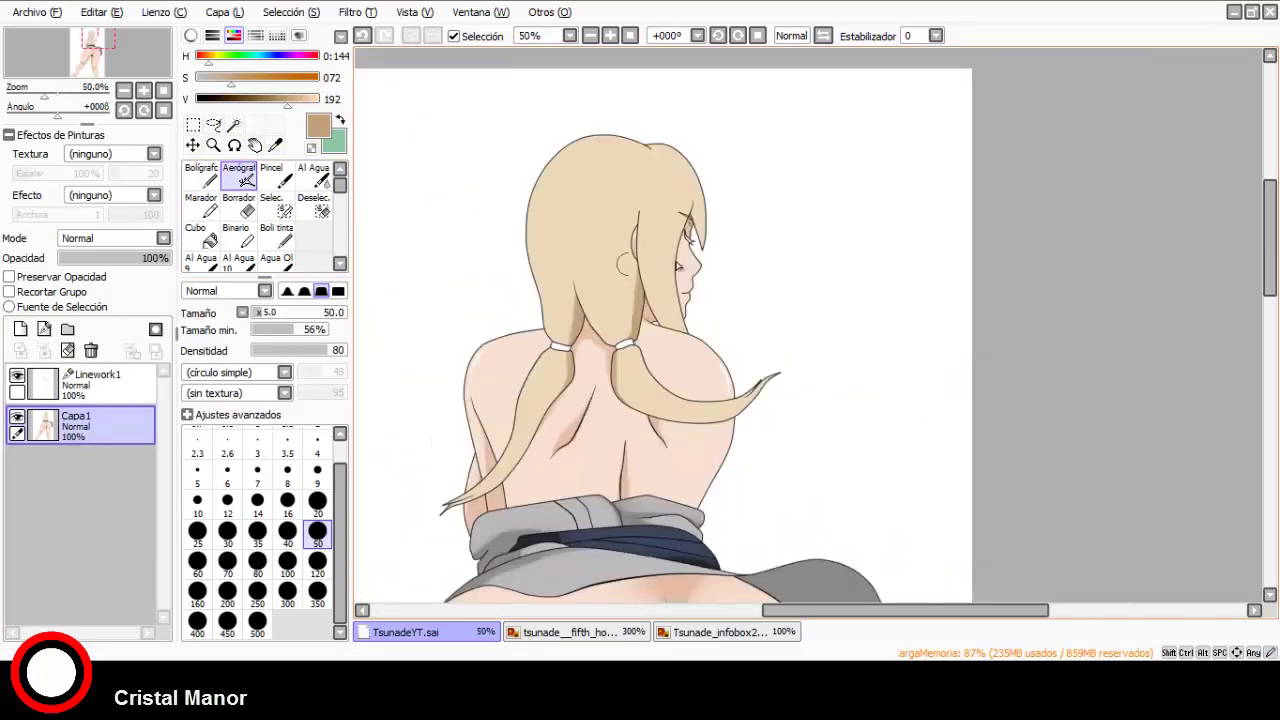
Select the front bang beside the eye on Linework1, including the small eyebrow gap, with the Select pen at size 2 and Magic Wand.
scroll(731, 217, up, 2)
scroll(709, 217, down, 1)
click(128, 380)
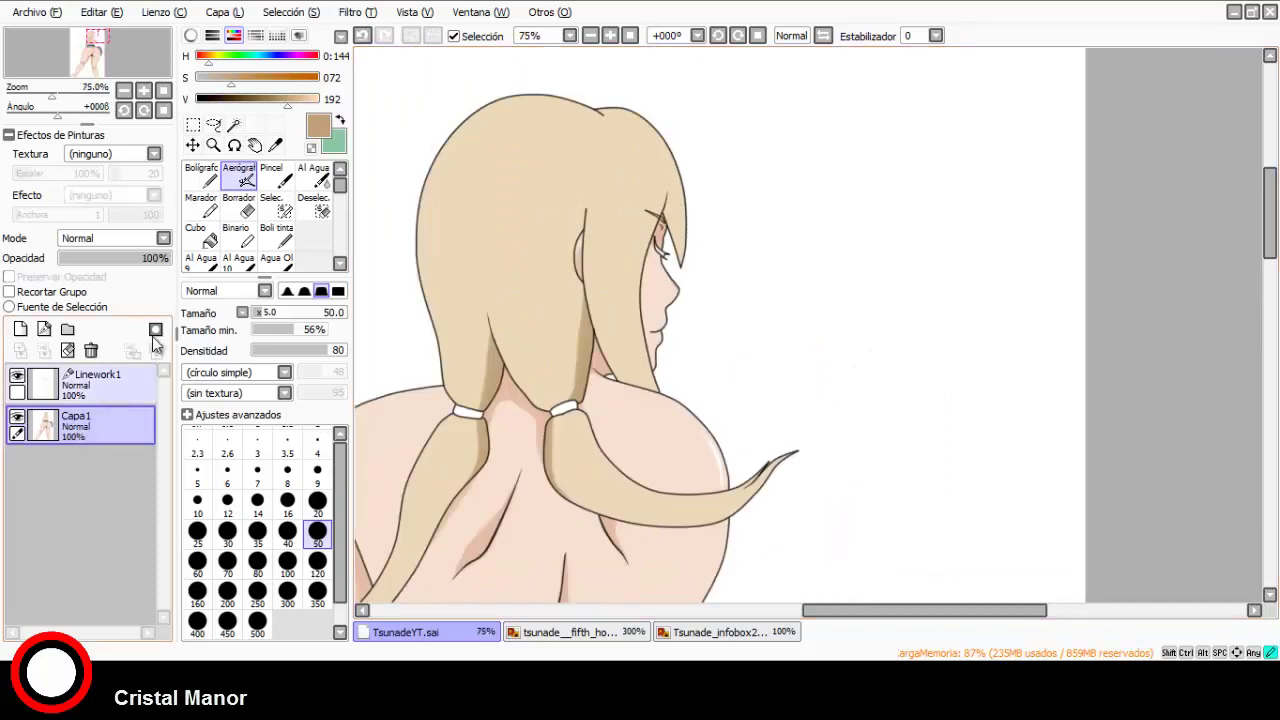
scroll(660, 205, up, 4)
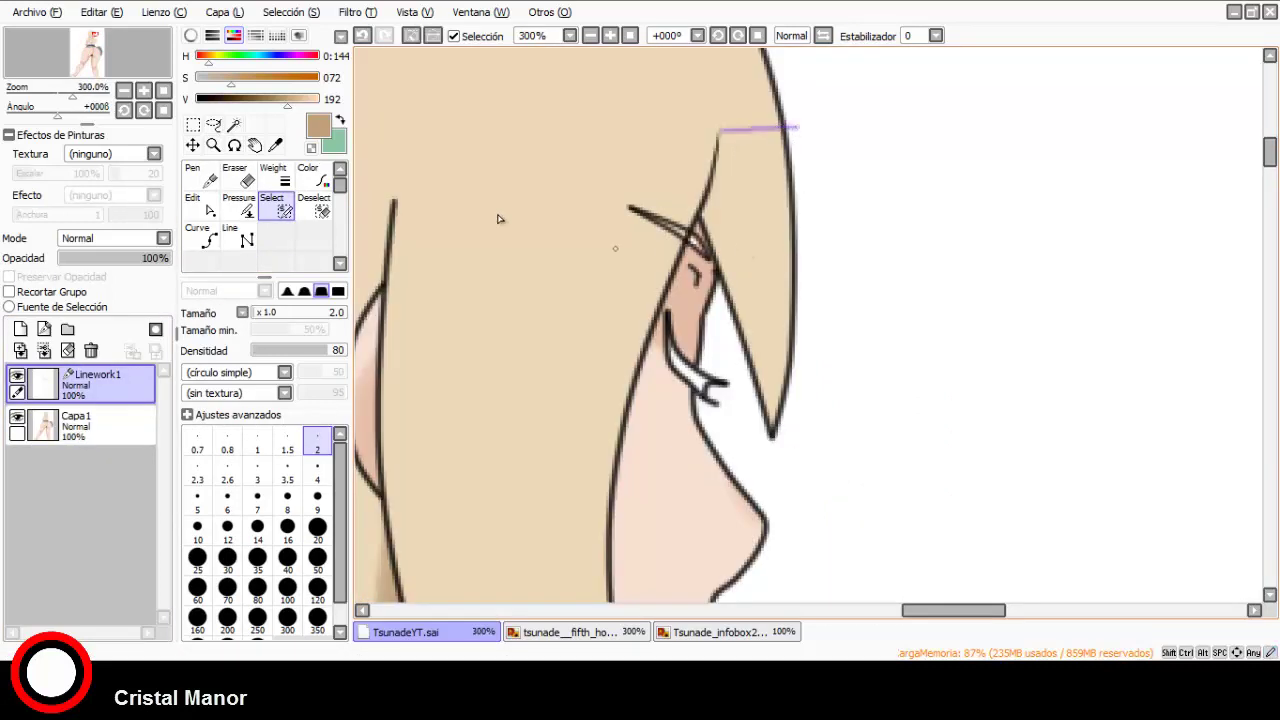
click(234, 124)
click(730, 237)
scroll(715, 236, up, 3)
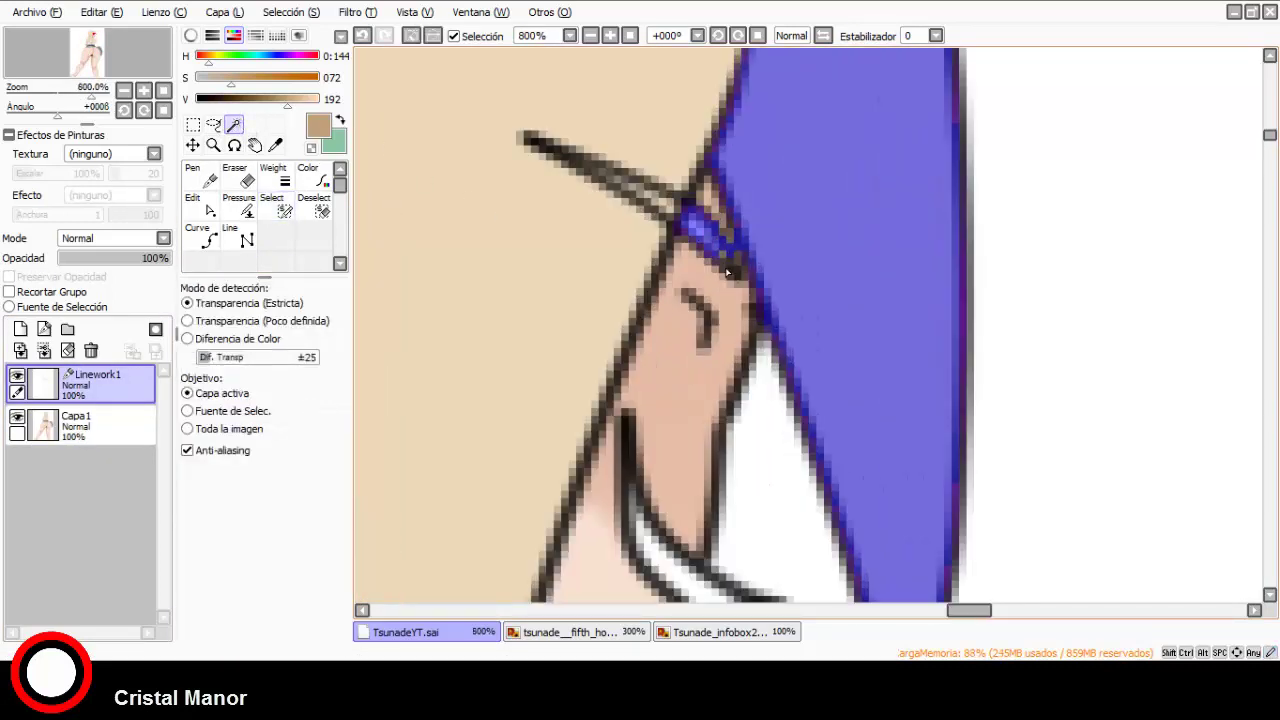
click(272, 205)
scroll(727, 254, up, 2)
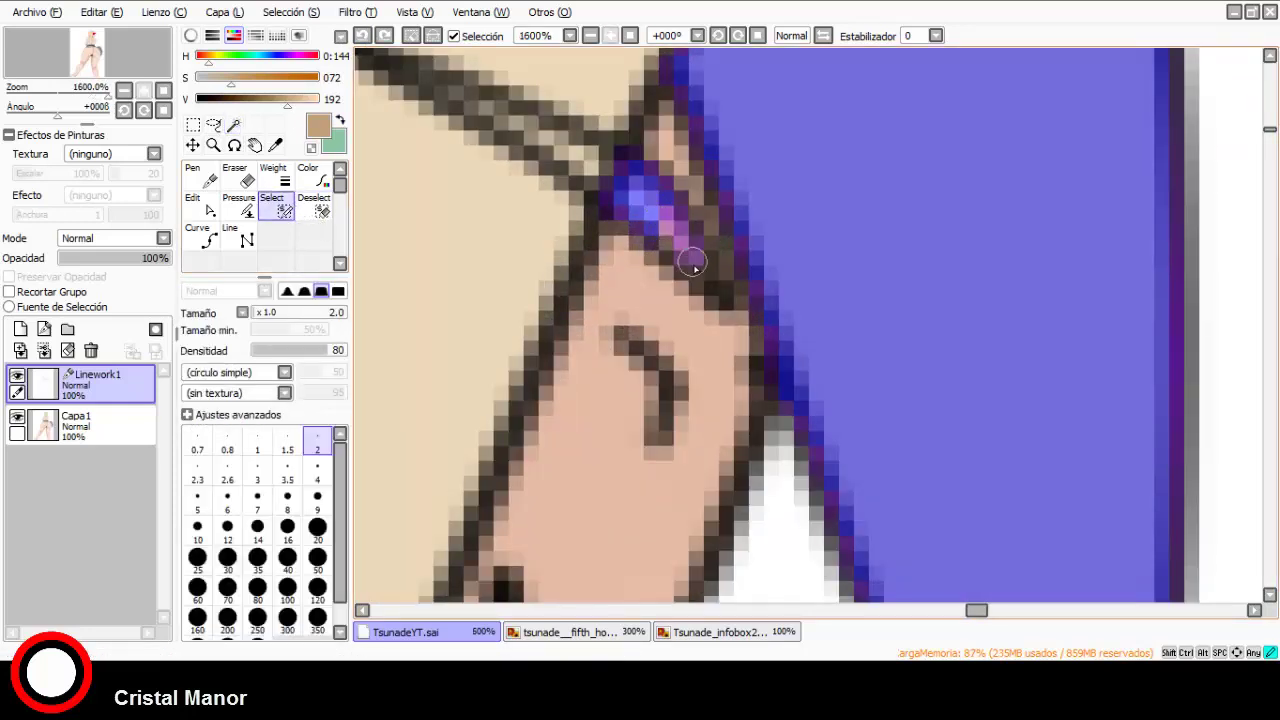
scroll(592, 284, down, 5)
Airbrush a brown shadow at size 20 along the bang's face side and trim its outer edge with the sampled light blond.
click(80, 420)
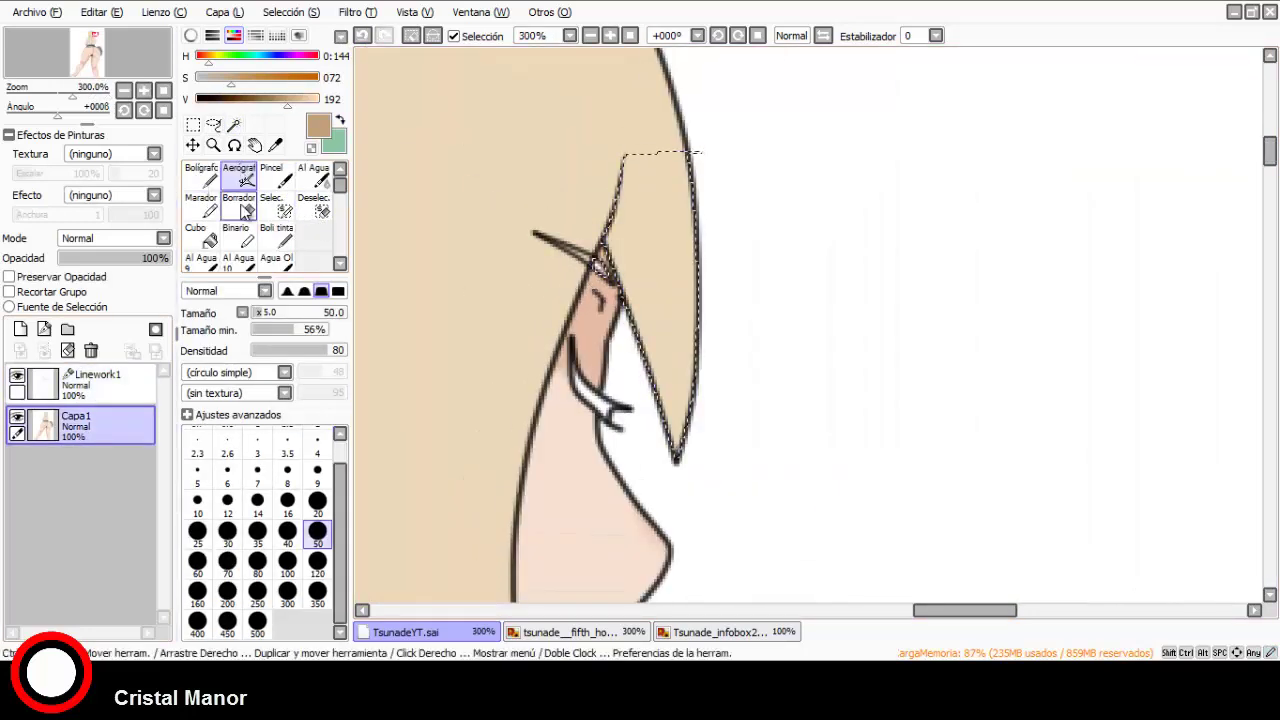
click(317, 500)
scroll(590, 195, up, 1)
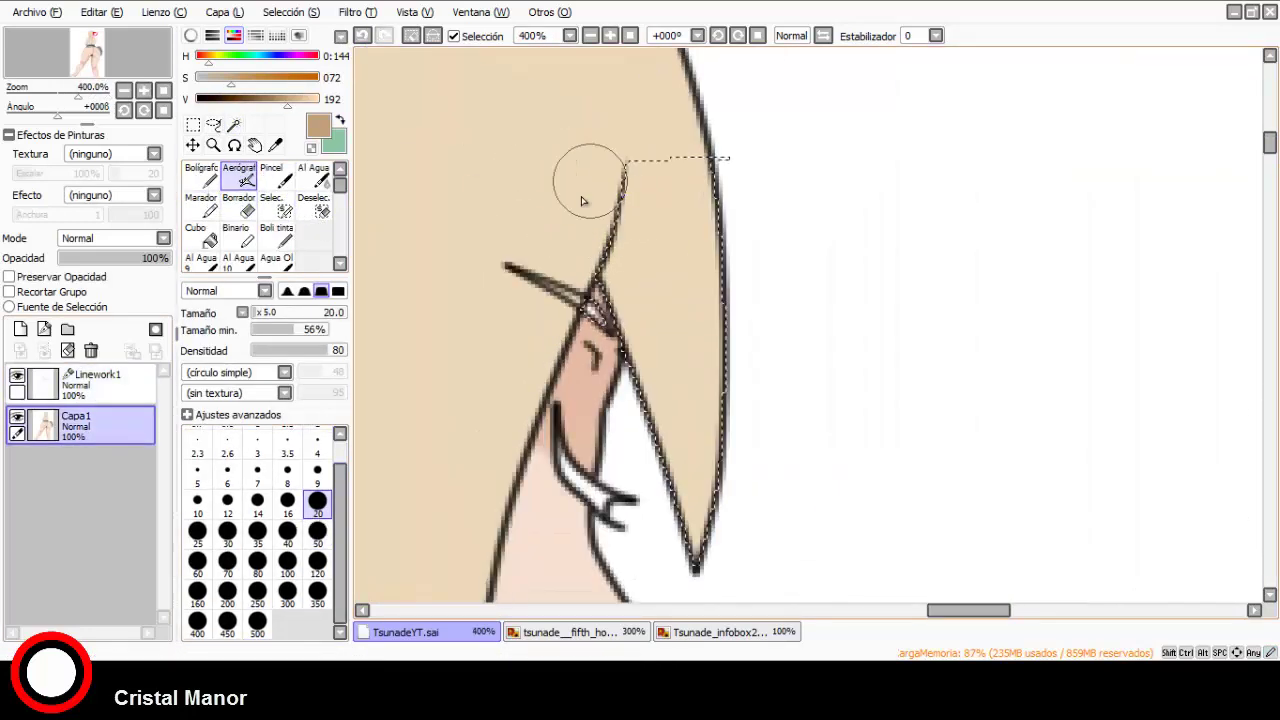
drag(622, 200, 692, 560)
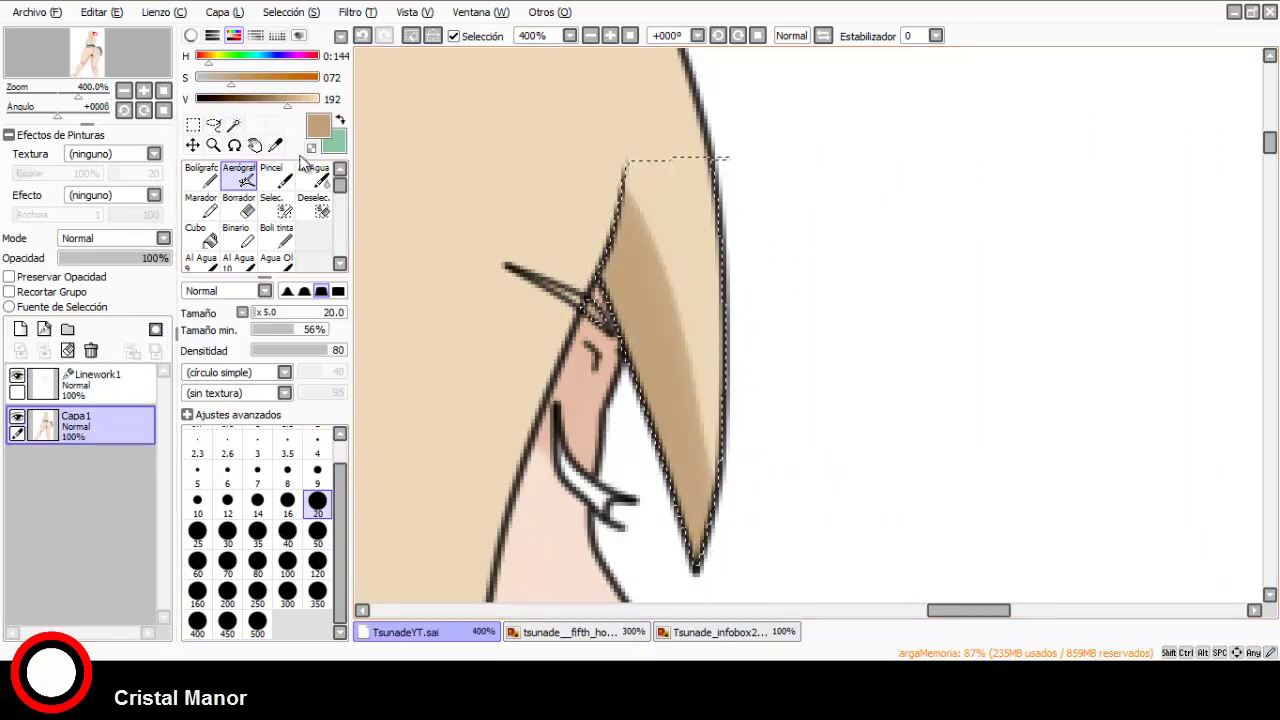
alt+click(428, 197)
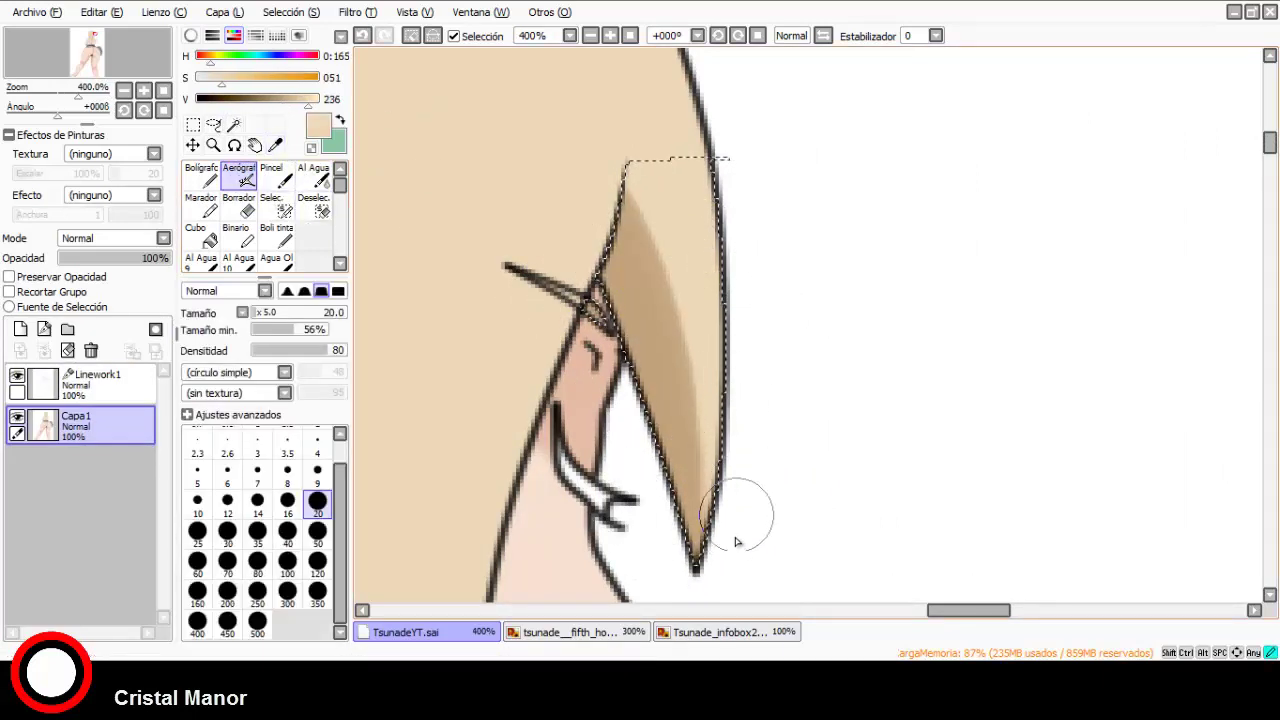
scroll(666, 257, down, 7)
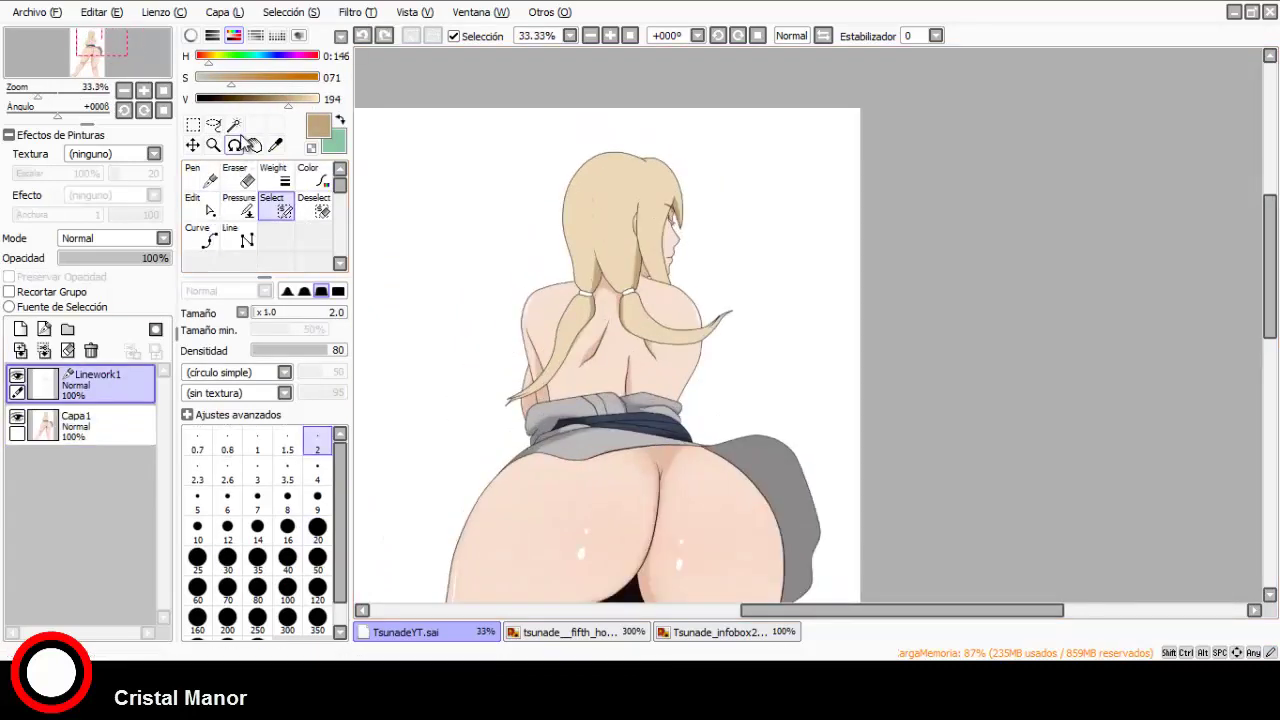
Select both white hair ties on Linework1 with the Magic Wand.
click(233, 124)
scroll(591, 294, up, 7)
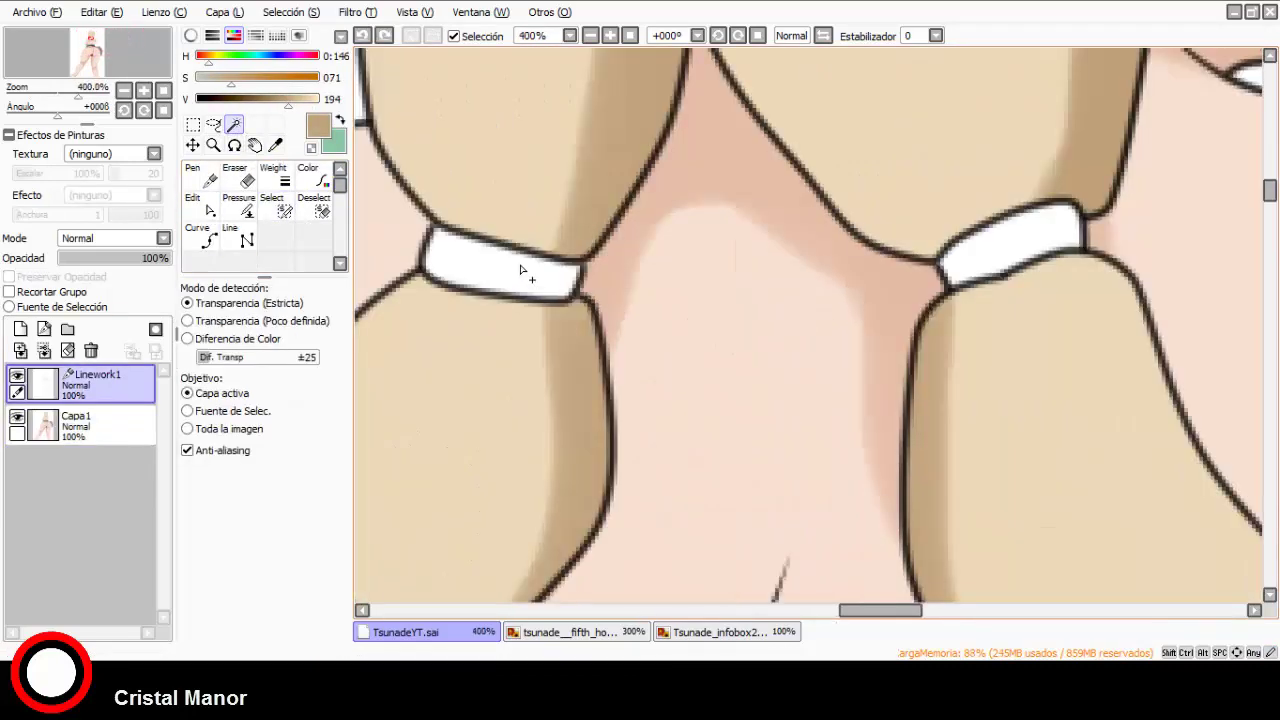
click(500, 265)
shift+click(978, 257)
Fill both hair ties on Capa1 with the light purple sampled from the hair tie in the Tsunade_infobox reference.
click(693, 637)
scroll(655, 181, down, 3)
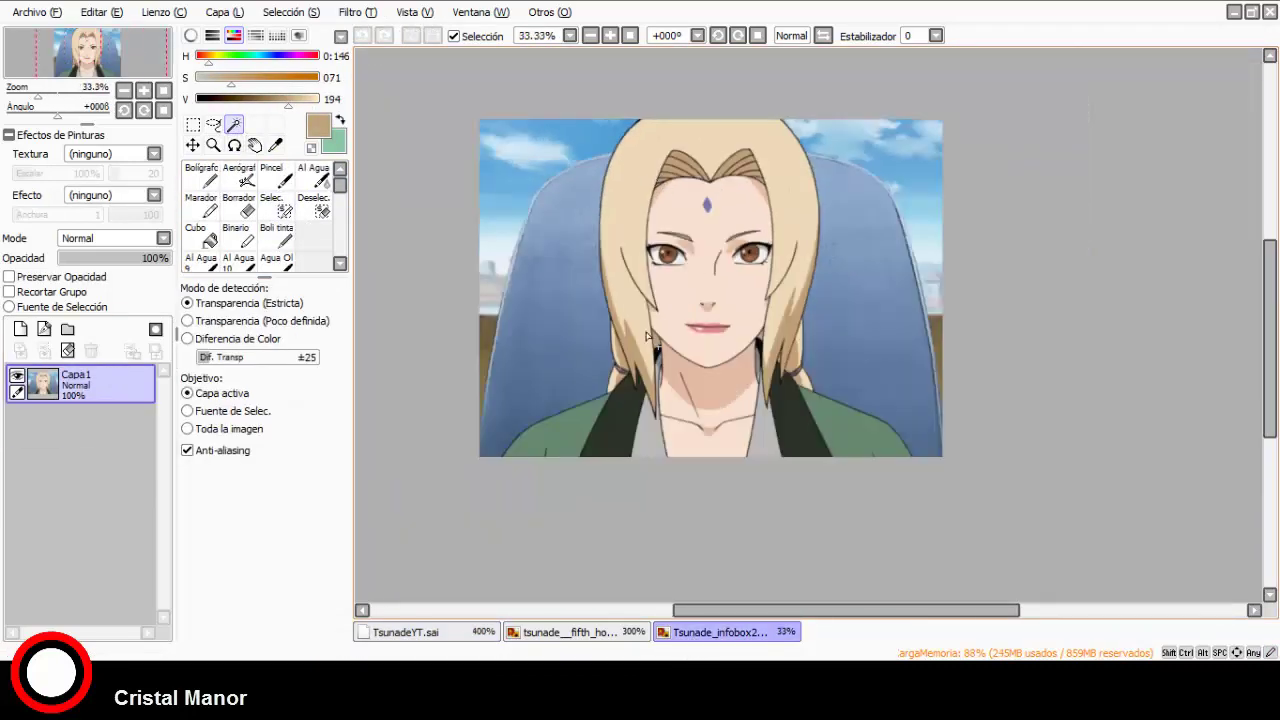
scroll(649, 337, up, 2)
click(275, 145)
scroll(588, 366, up, 4)
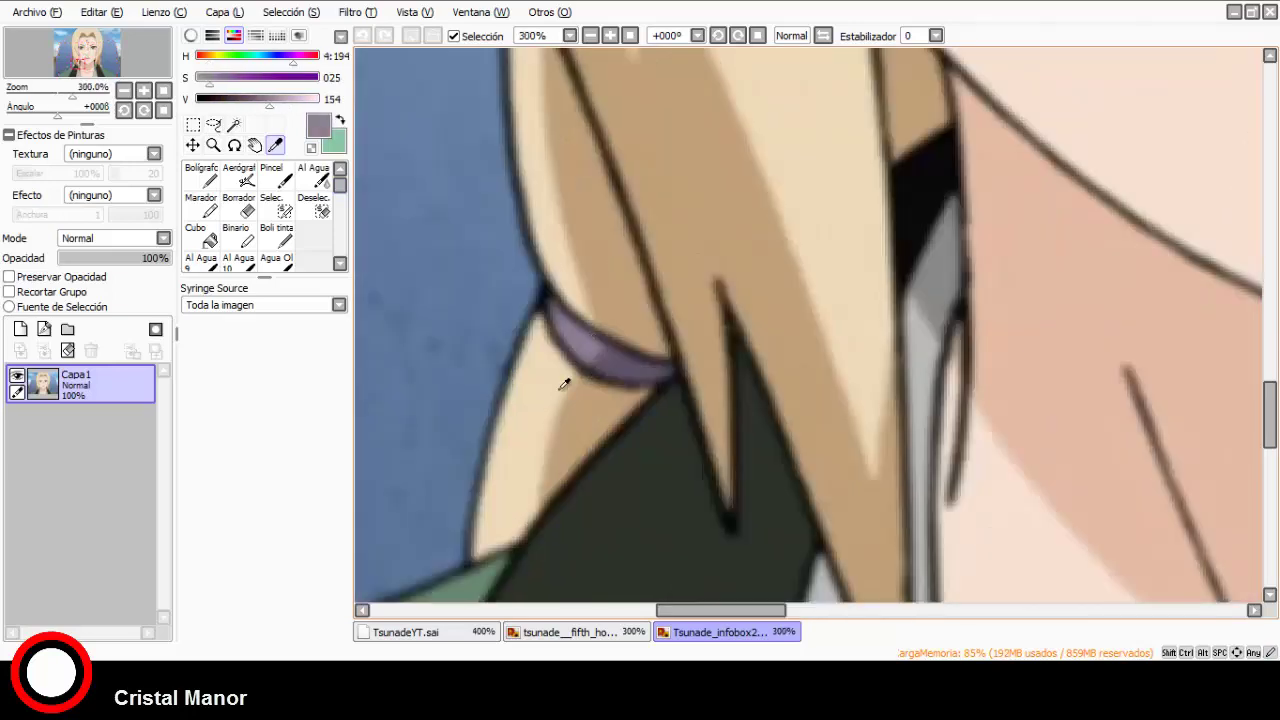
click(459, 633)
click(100, 428)
click(195, 235)
click(500, 262)
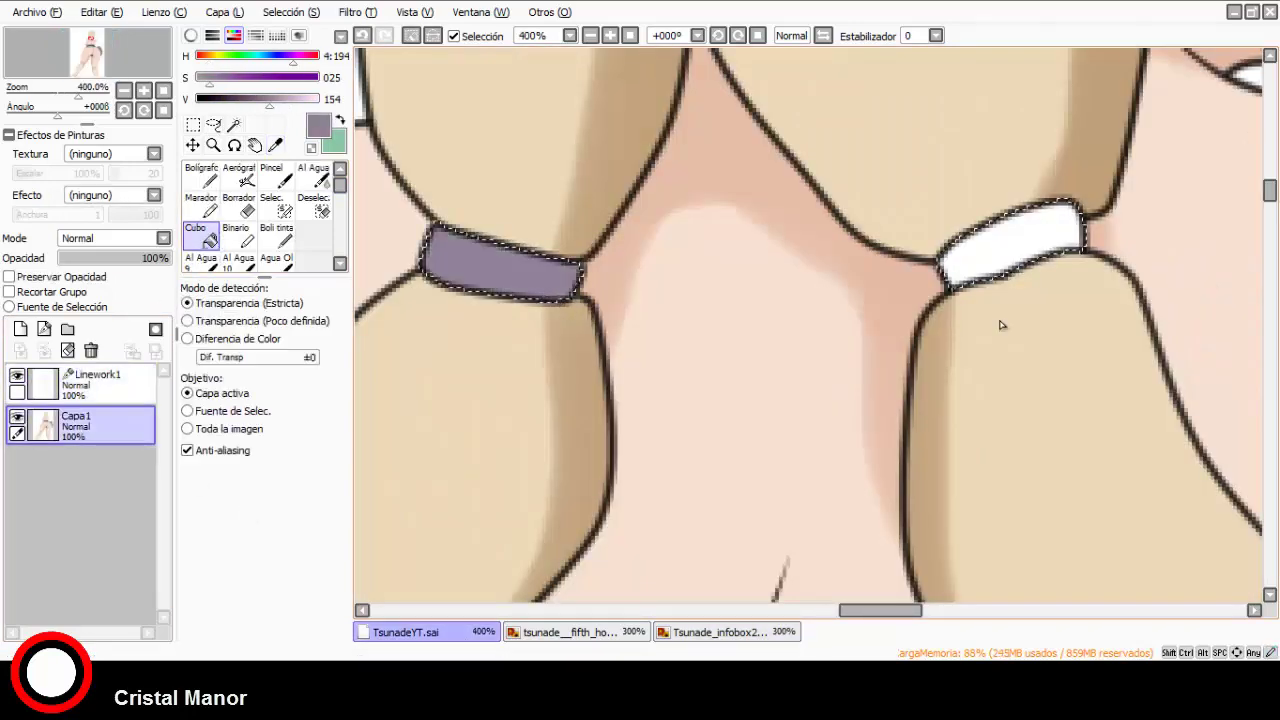
click(1010, 240)
Airbrush dark purple shadows at size 40 on both hair ties' inner ends, using the reference tie's darker shade, and clear the selection.
click(590, 631)
key(alt)
click(720, 632)
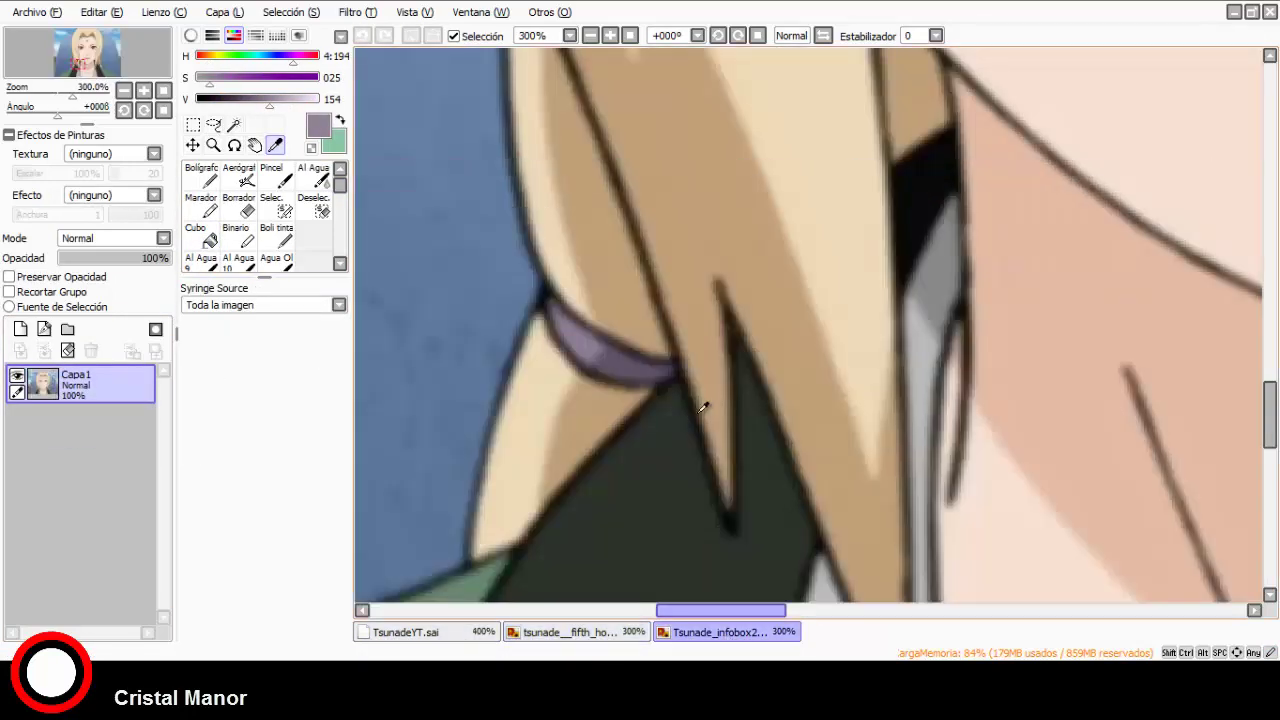
click(635, 365)
click(432, 631)
click(239, 175)
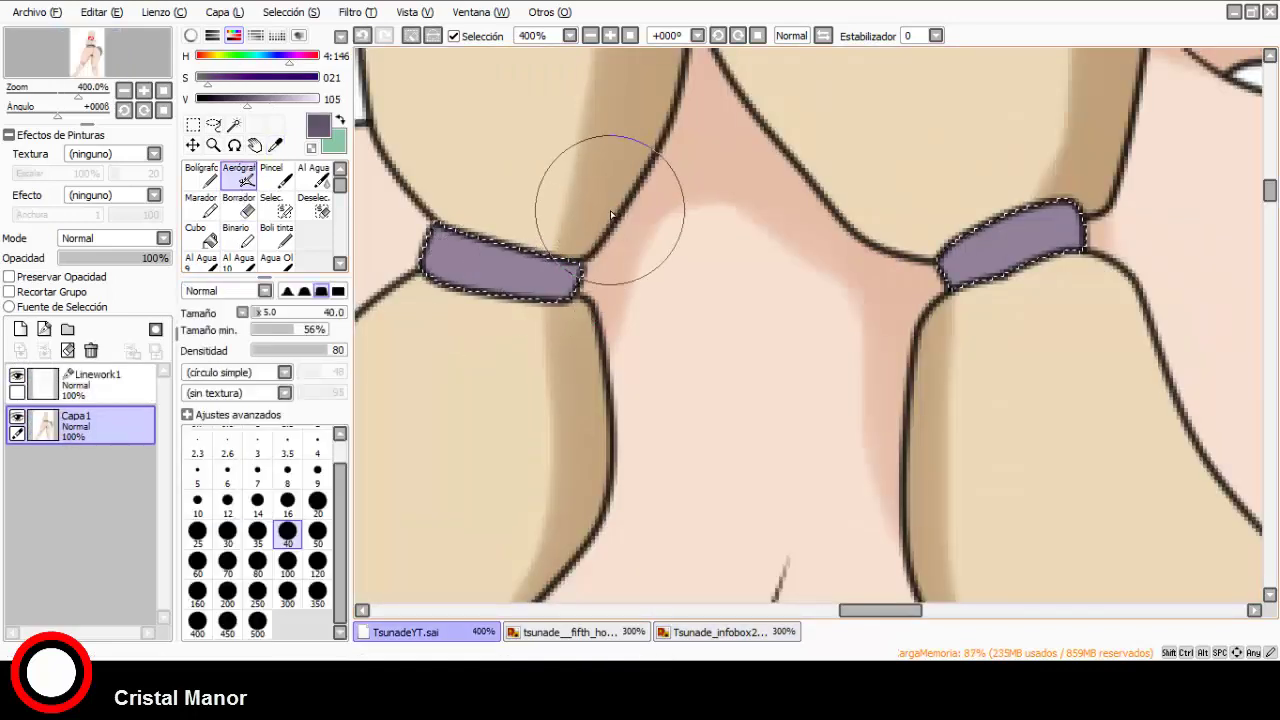
drag(590, 257, 562, 218)
drag(891, 215, 948, 391)
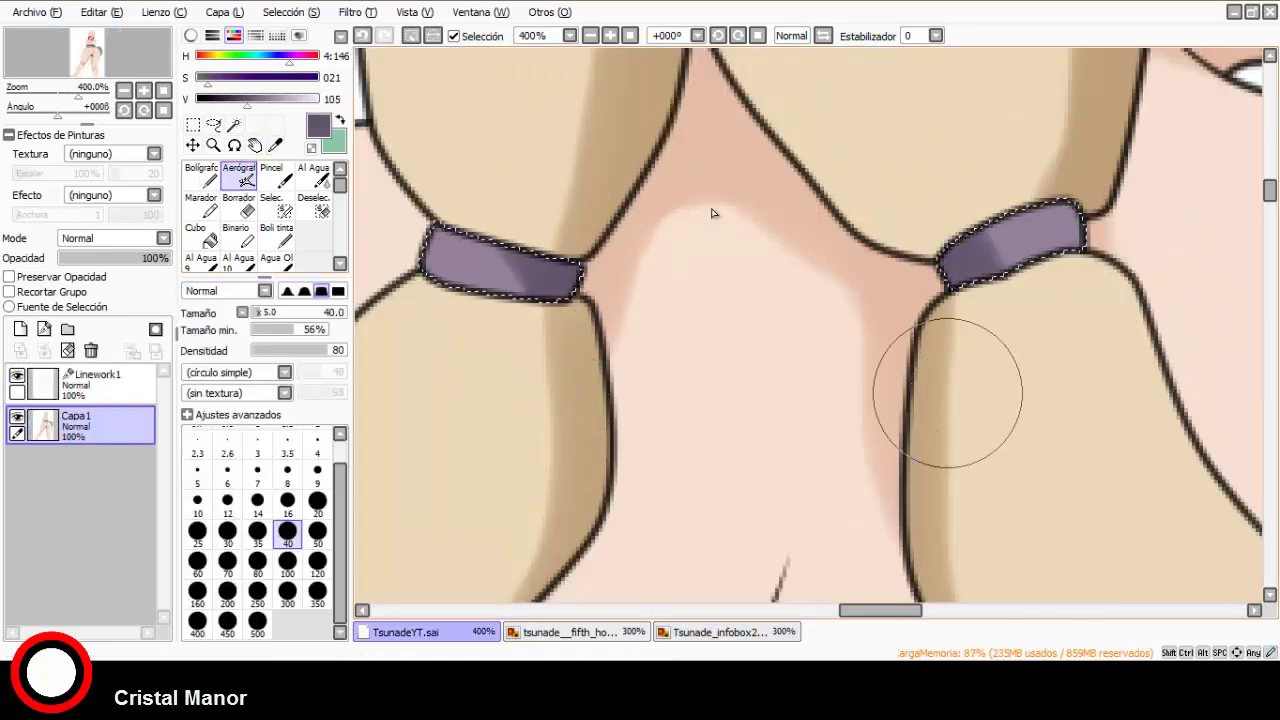
click(409, 35)
Select the eye's blank upper-lash shape on Linework1 with the Magic Wand.
scroll(655, 214, down, 7)
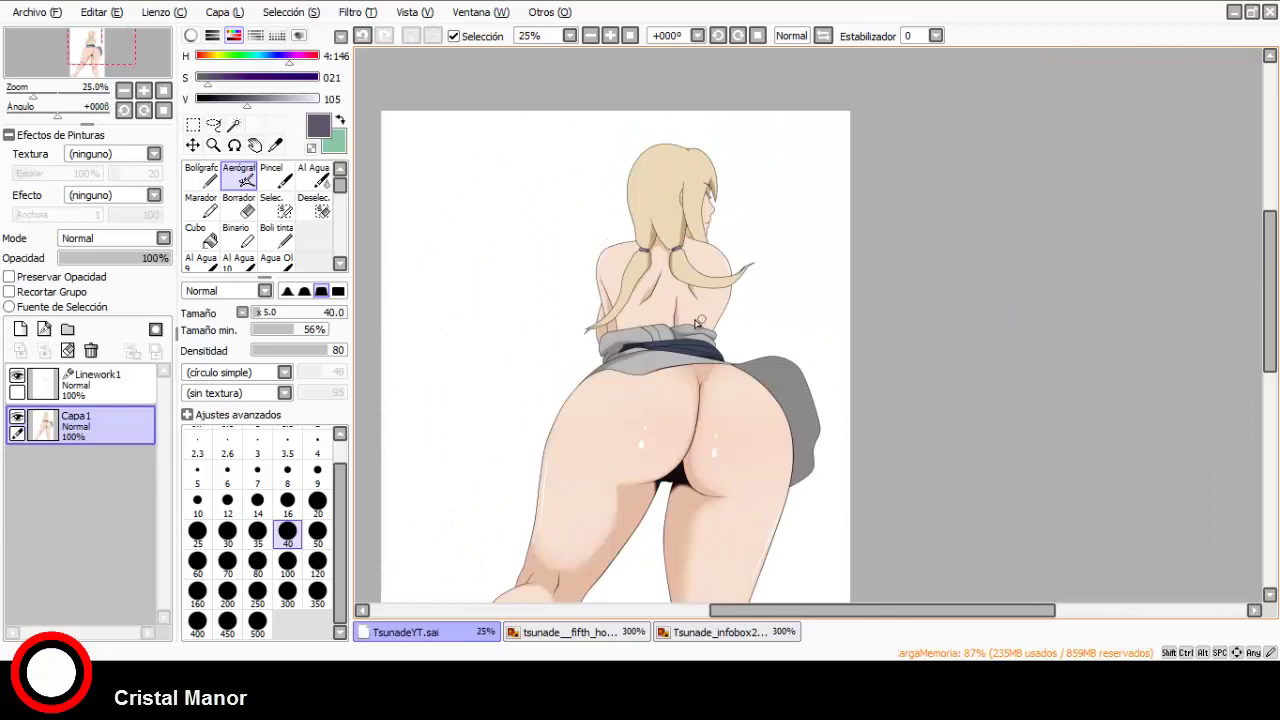
scroll(698, 321, up, 3)
scroll(698, 321, down, 1)
click(95, 384)
click(233, 124)
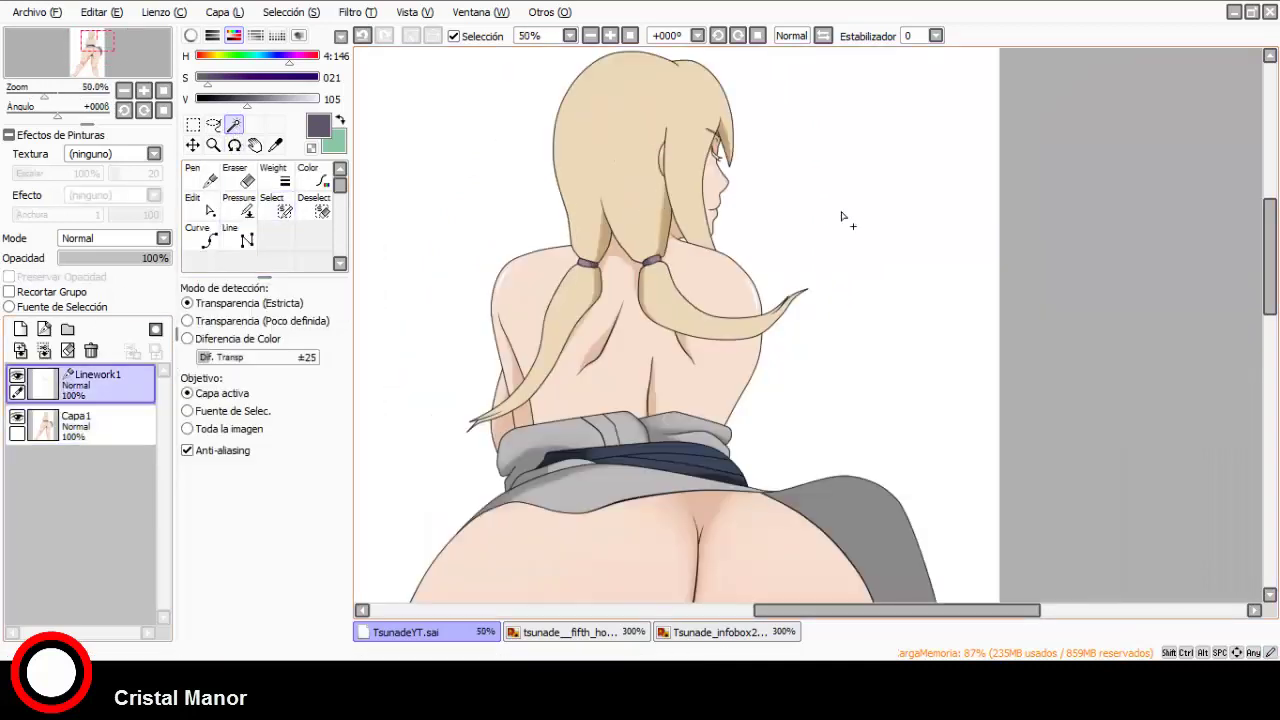
scroll(745, 165, up, 4)
scroll(610, 107, up, 3)
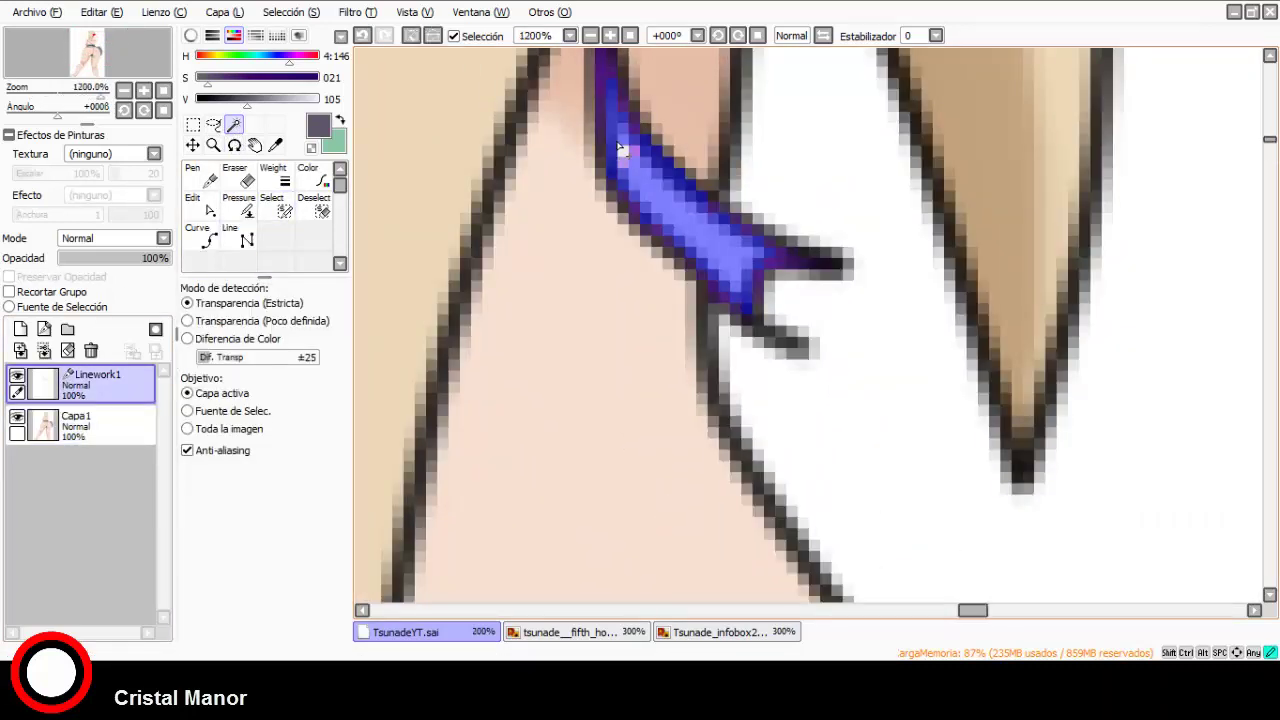
Fill the selected lash shape on Capa1 with near-black, saturation 0 and value 16, and clear the selection.
scroll(630, 170, down, 4)
click(80, 425)
click(200, 235)
drag(206, 77, 186, 80)
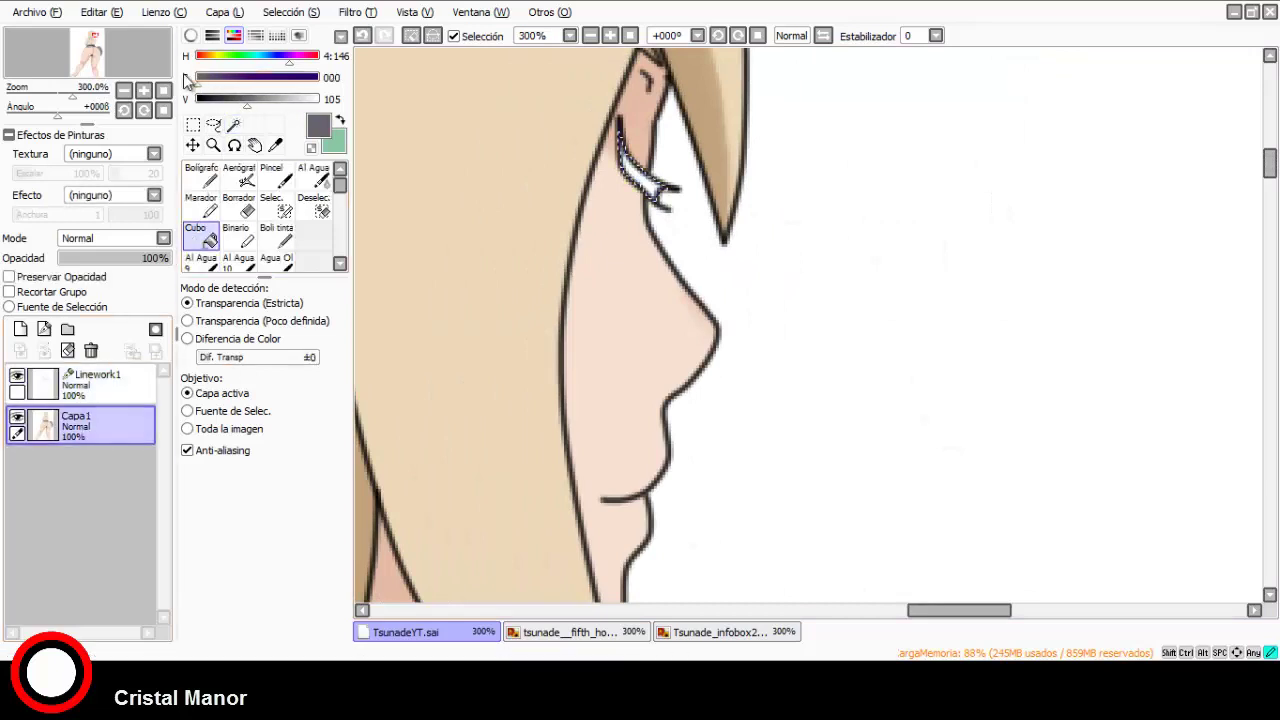
scroll(629, 184, up, 4)
click(634, 154)
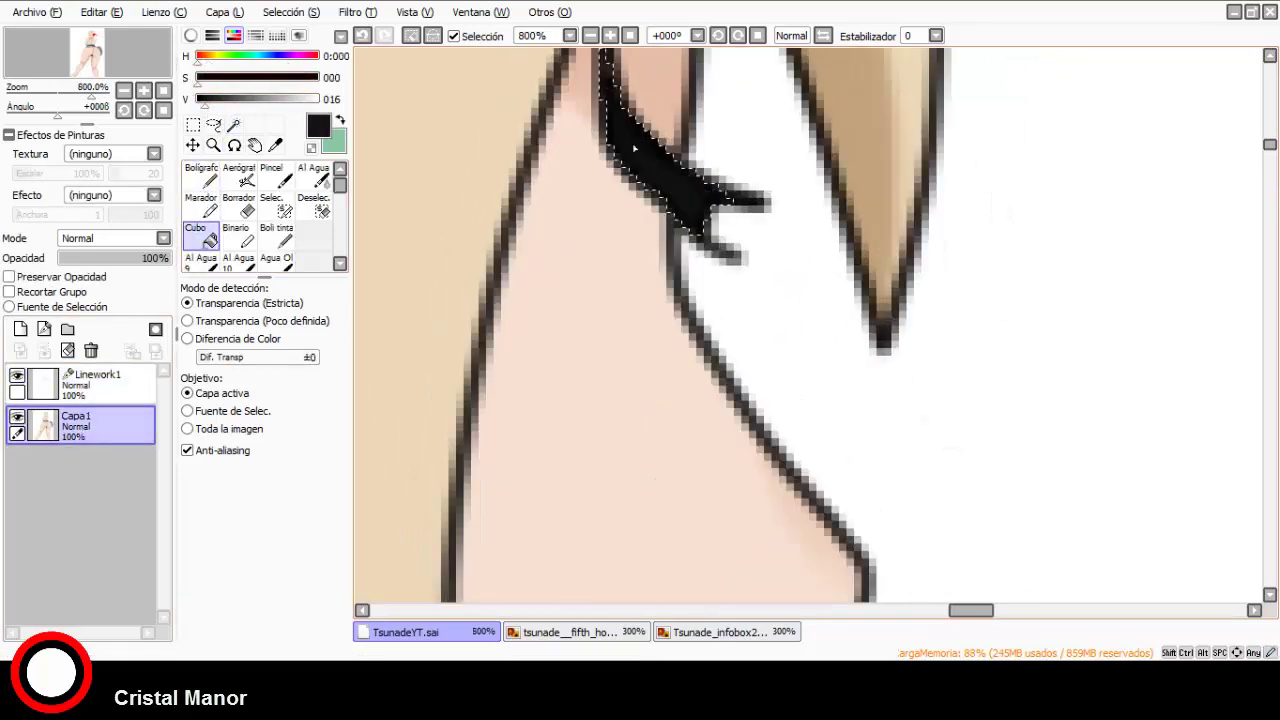
scroll(643, 163, down, 4)
scroll(537, 107, down, 4)
scroll(640, 200, up, 1)
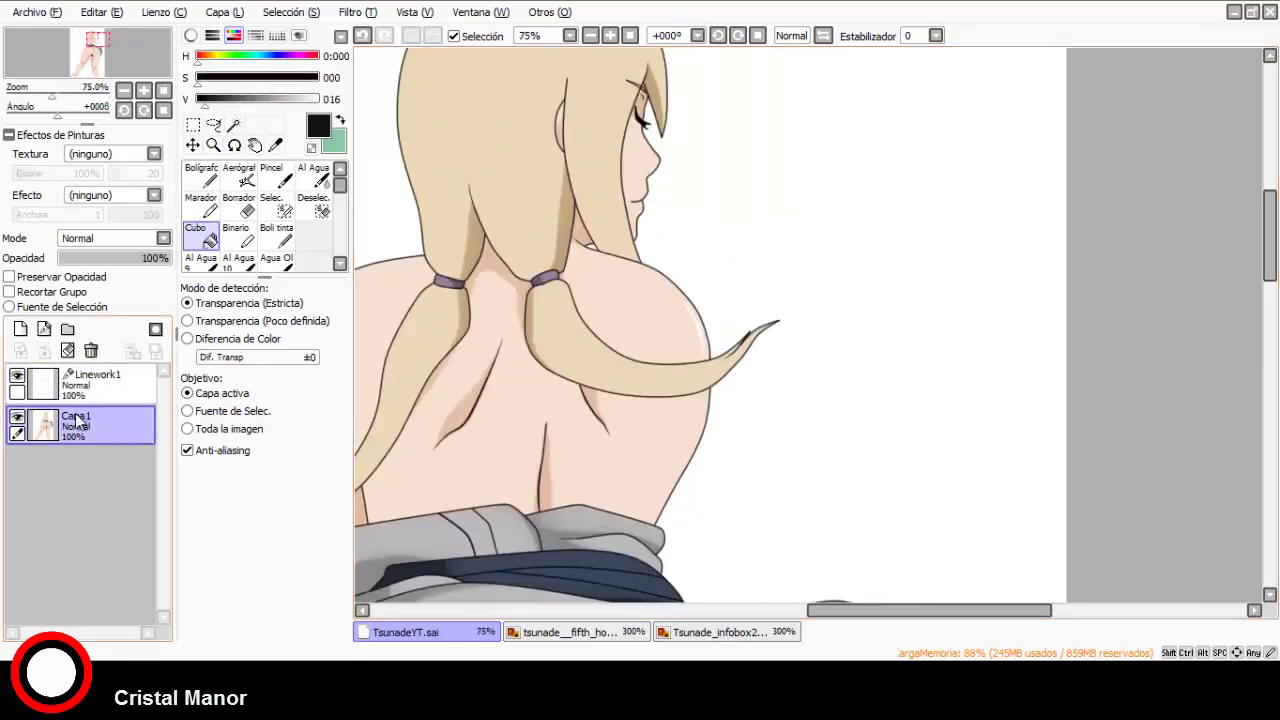
Select the face area on Linework1 with the Magic Wand.
click(95, 385)
scroll(658, 213, up, 2)
click(605, 206)
scroll(640, 260, down, 5)
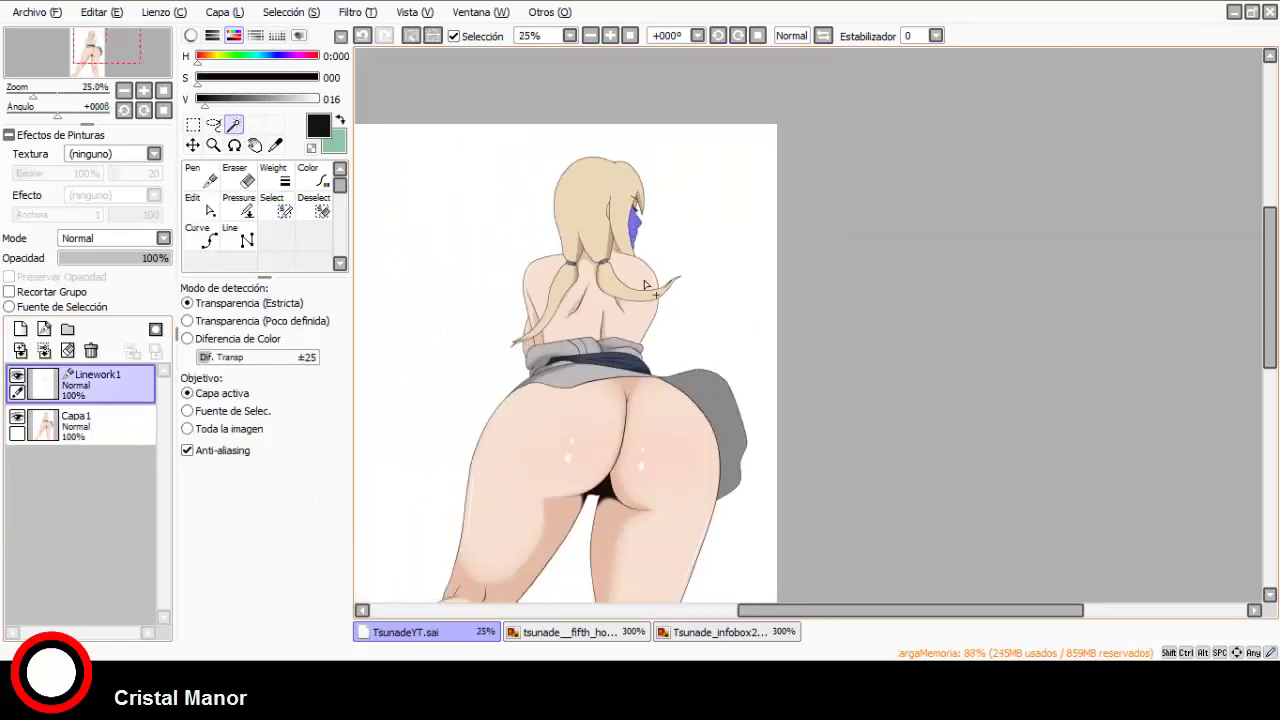
Sample the lip pink from the Tsunade_infobox reference and return to Capa1 of TsunadeYT.sai.
click(622, 634)
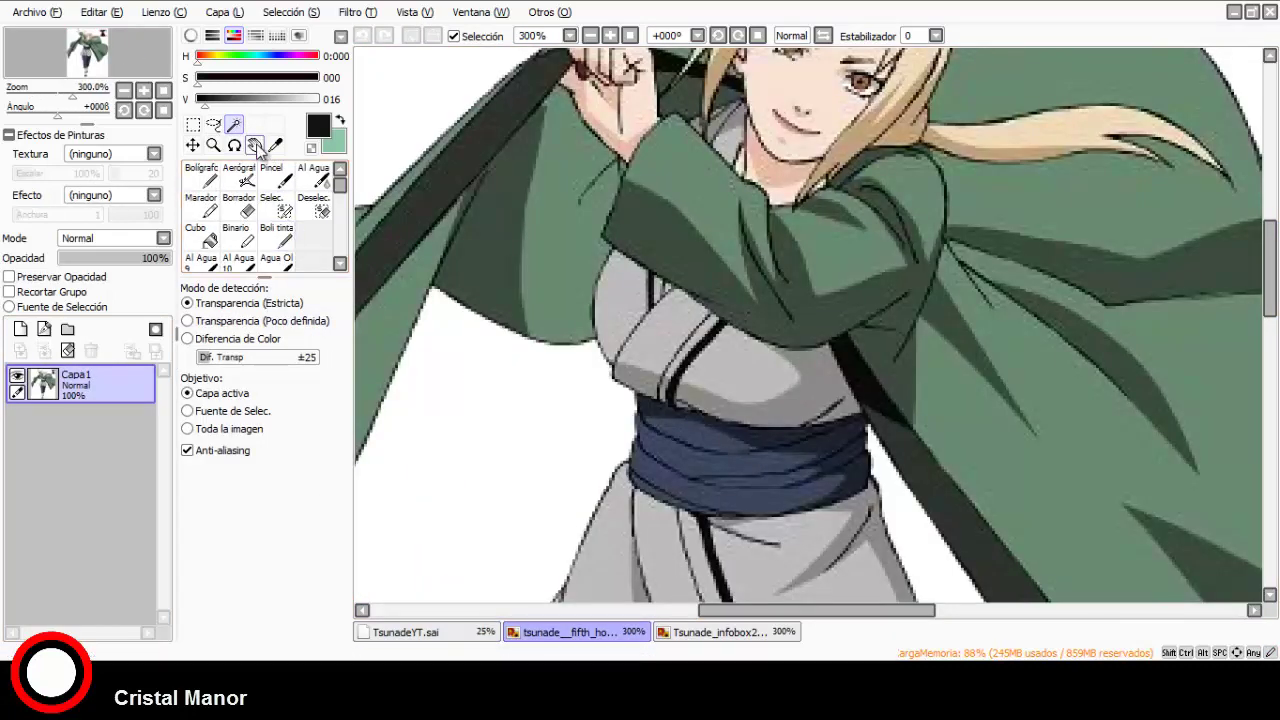
click(275, 145)
scroll(700, 300, down, 1)
scroll(700, 200, up, 3)
click(700, 630)
scroll(760, 400, down, 4)
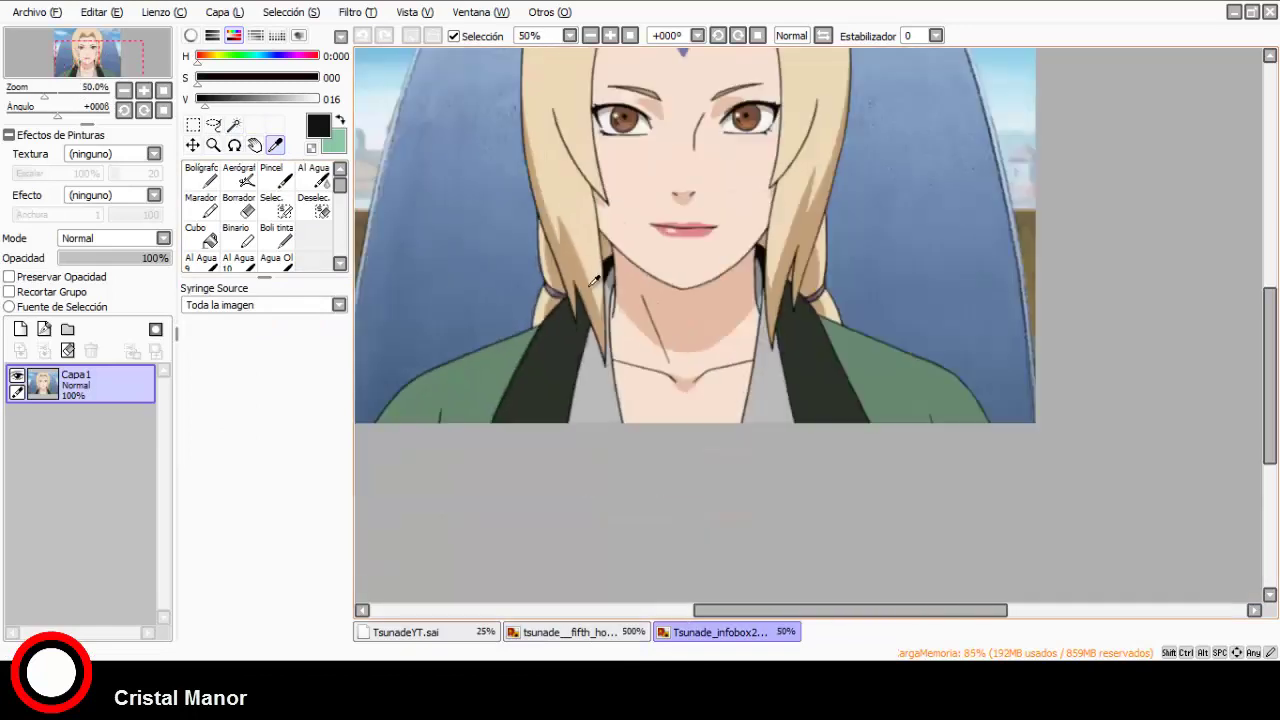
scroll(798, 264, up, 3)
click(405, 632)
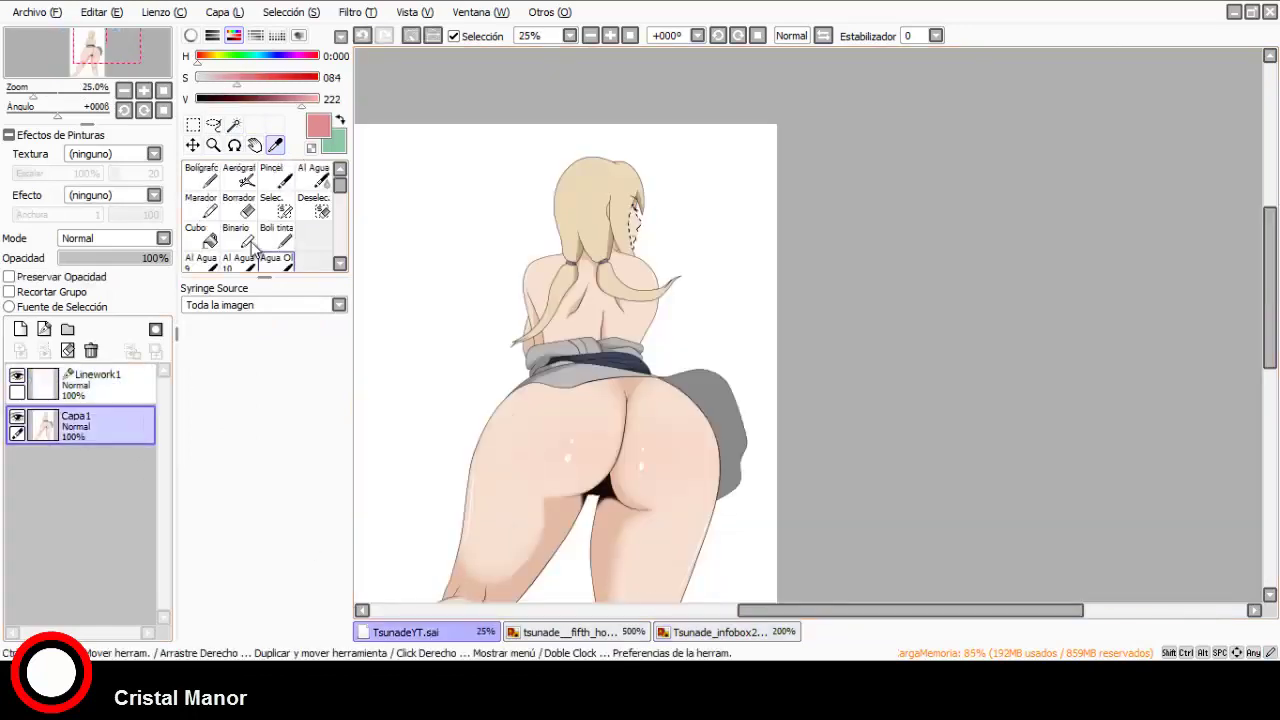
Airbrush the upper lip and the mouth line's edge with the sampled pink at size 6, and clear the selection.
click(240, 177)
scroll(633, 246, up, 8)
click(227, 470)
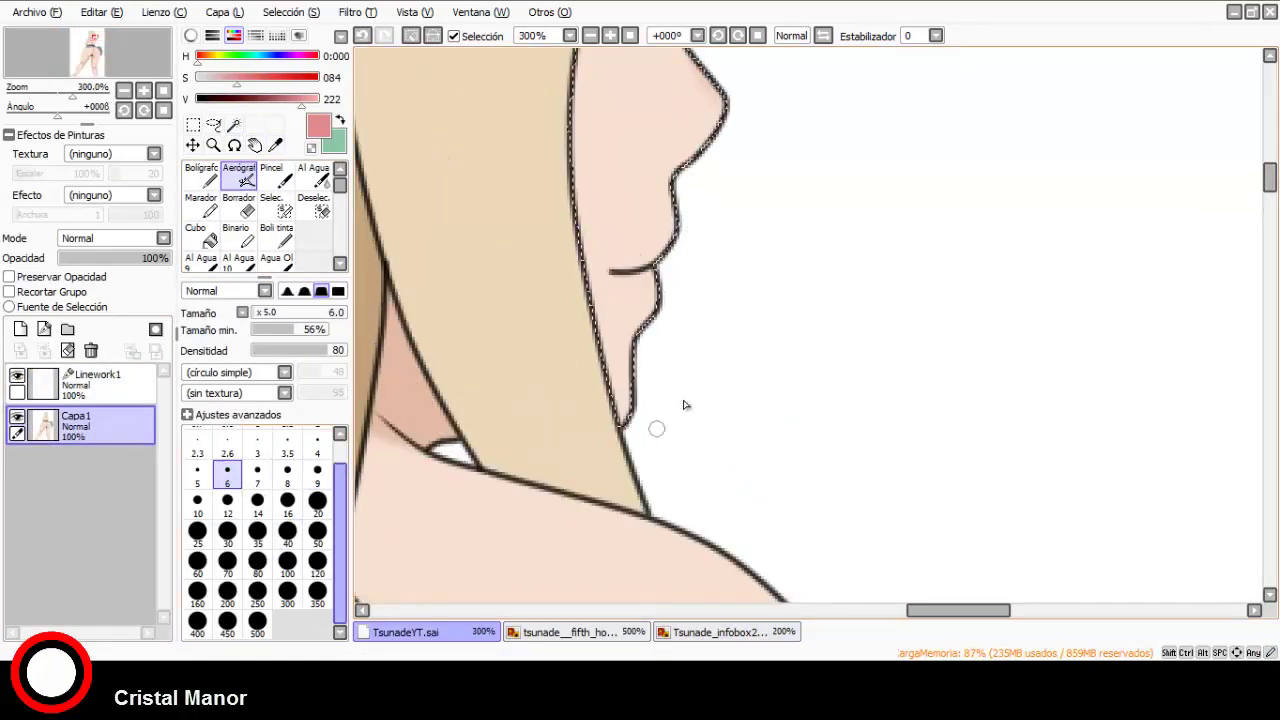
scroll(697, 167, up, 3)
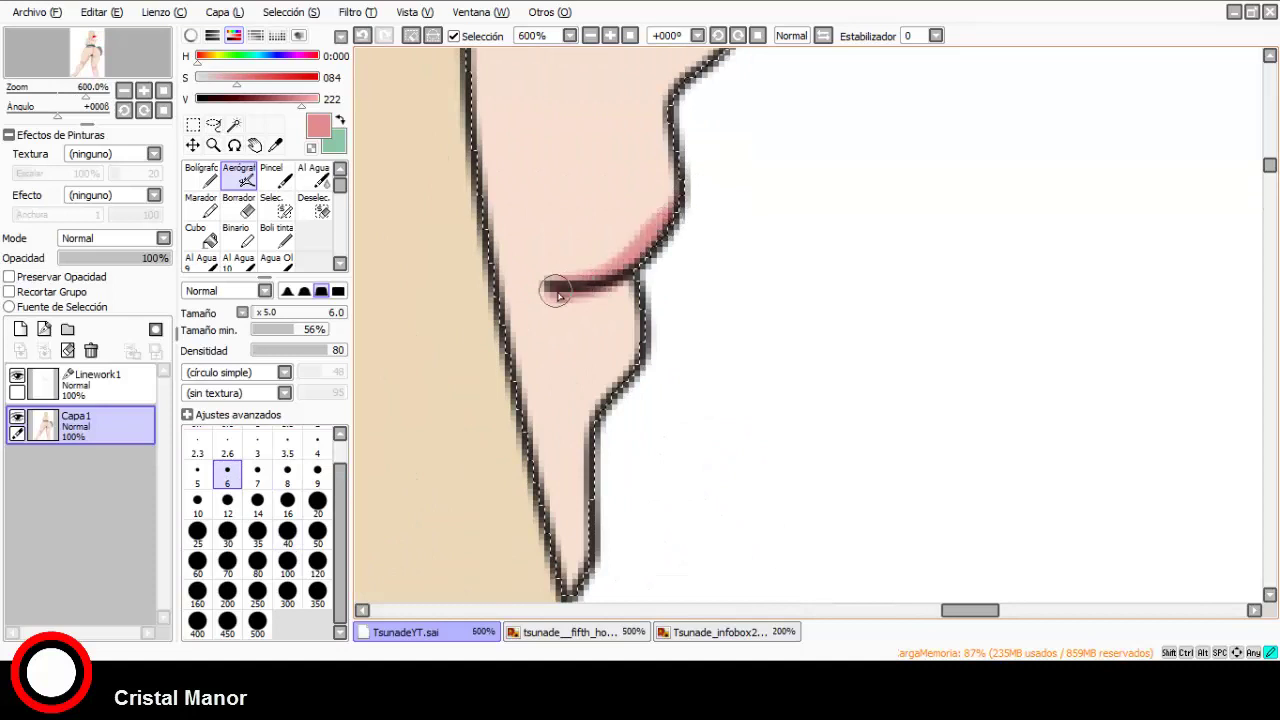
key(ctrl+d)
On Linework1, draw a size 2 selection line from the mouth corner to the hair and select the chin area with the Magic Wand.
scroll(557, 295, up, 2)
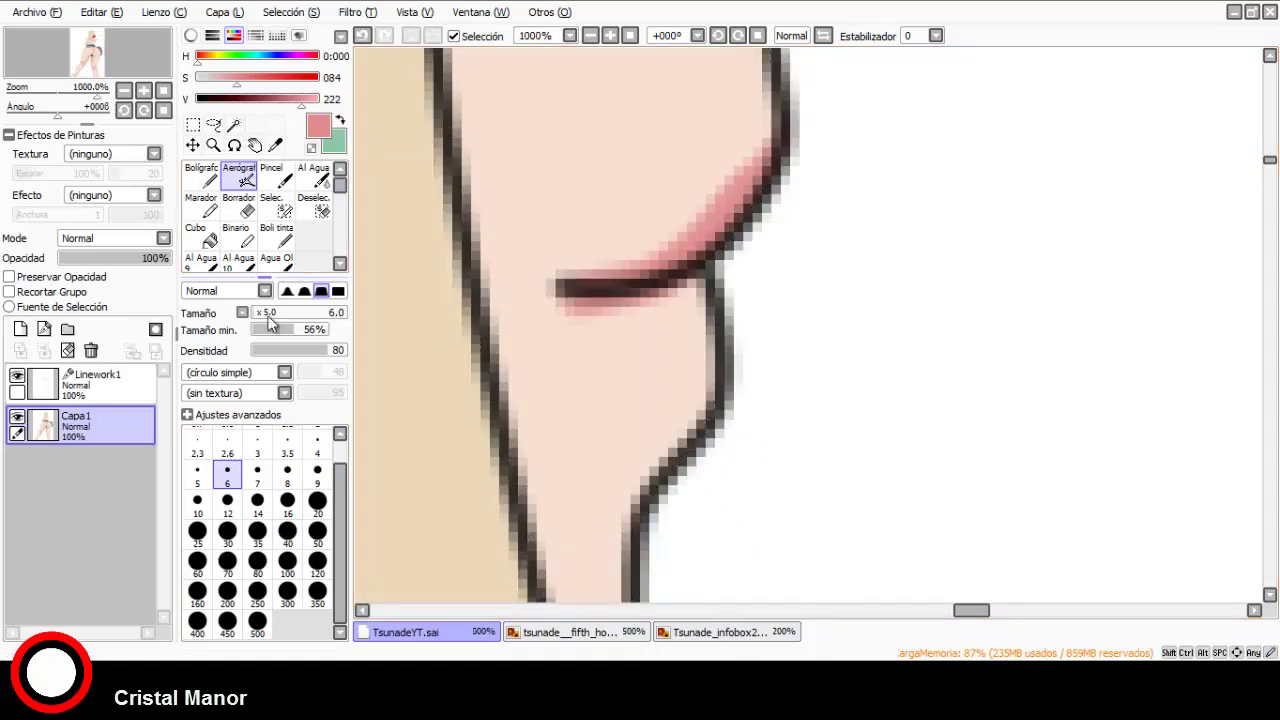
click(110, 386)
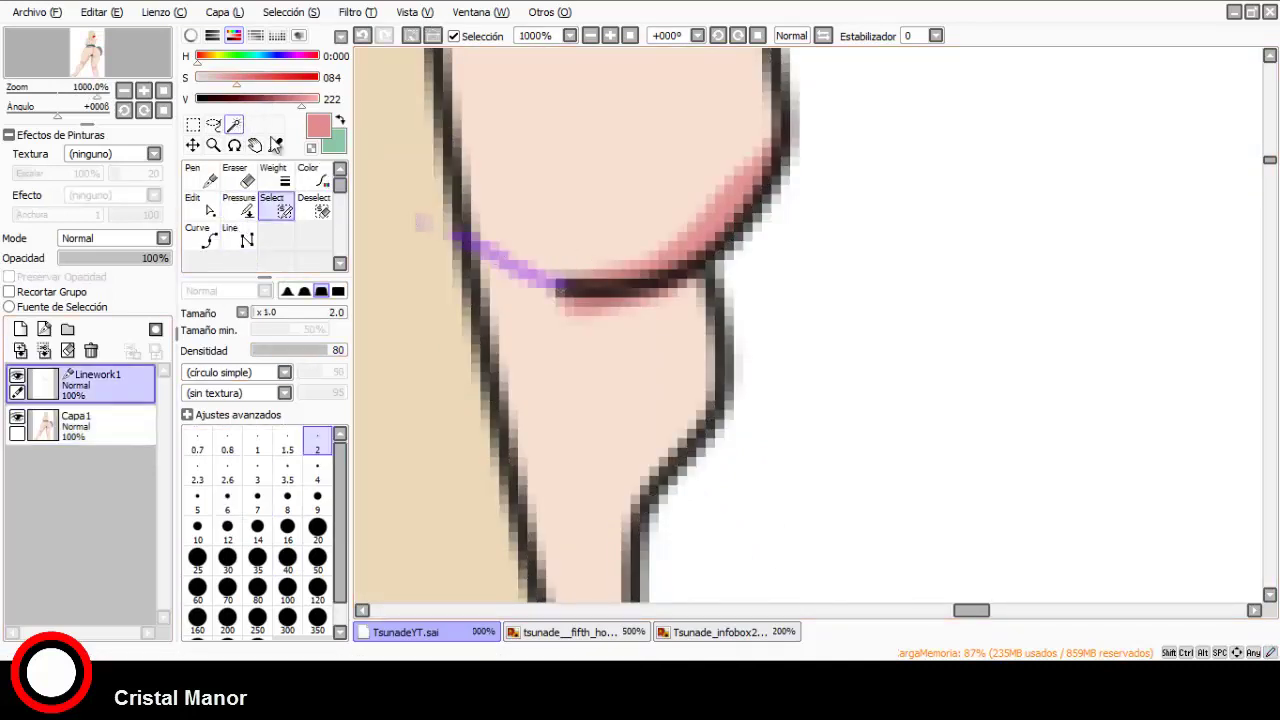
click(592, 390)
Airbrush the lower lip on Capa1 with the sampled pink at size 6 inside the chin selection, and clear the selection.
click(115, 425)
click(240, 176)
mouse_move(630, 278)
mouse_down()
mouse_move(594, 285)
mouse_move(632, 305)
mouse_move(676, 362)
mouse_move(726, 334)
mouse_up()
scroll(623, 334, down, 3)
scroll(597, 300, up, 1)
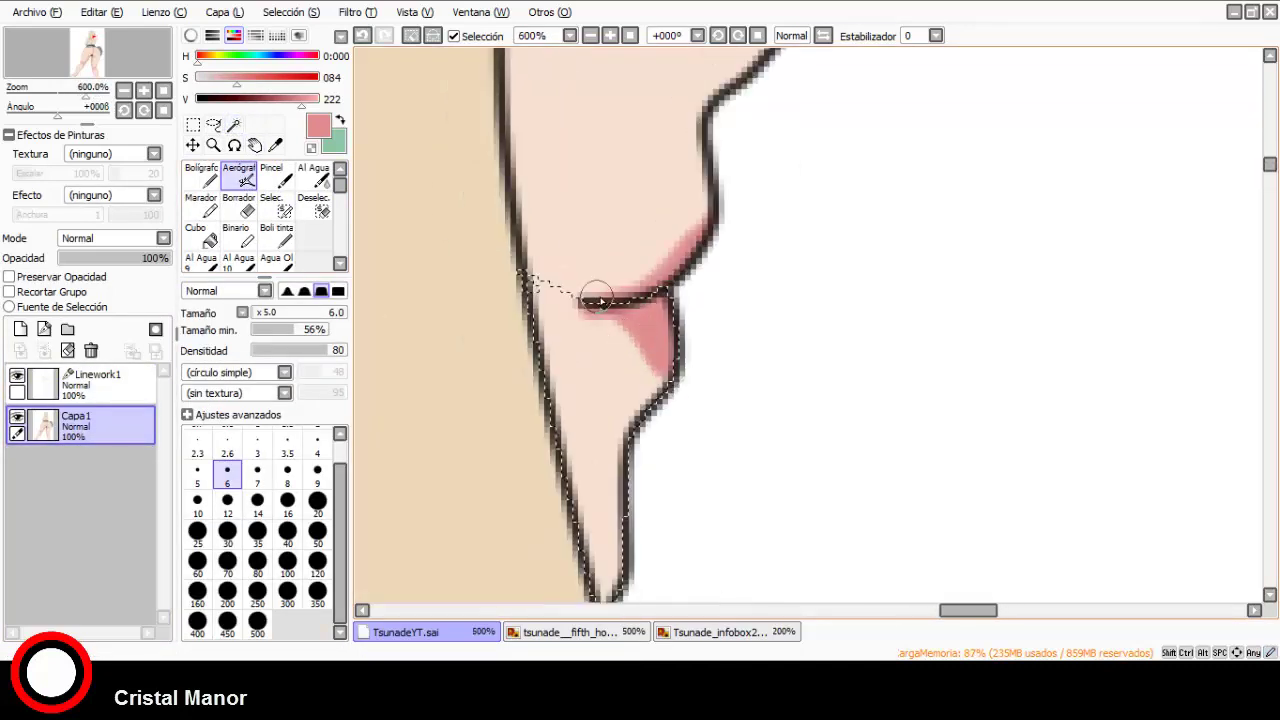
scroll(605, 308, down, 2)
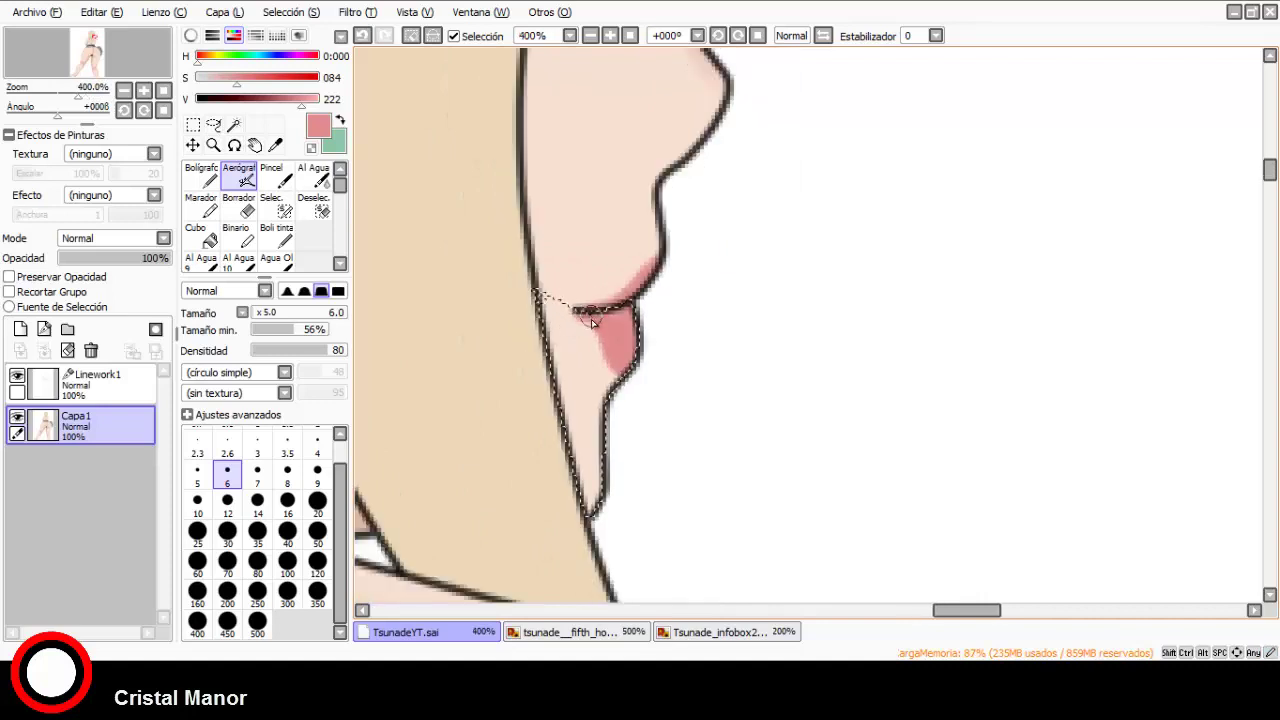
scroll(607, 340, up, 2)
drag(590, 335, 627, 366)
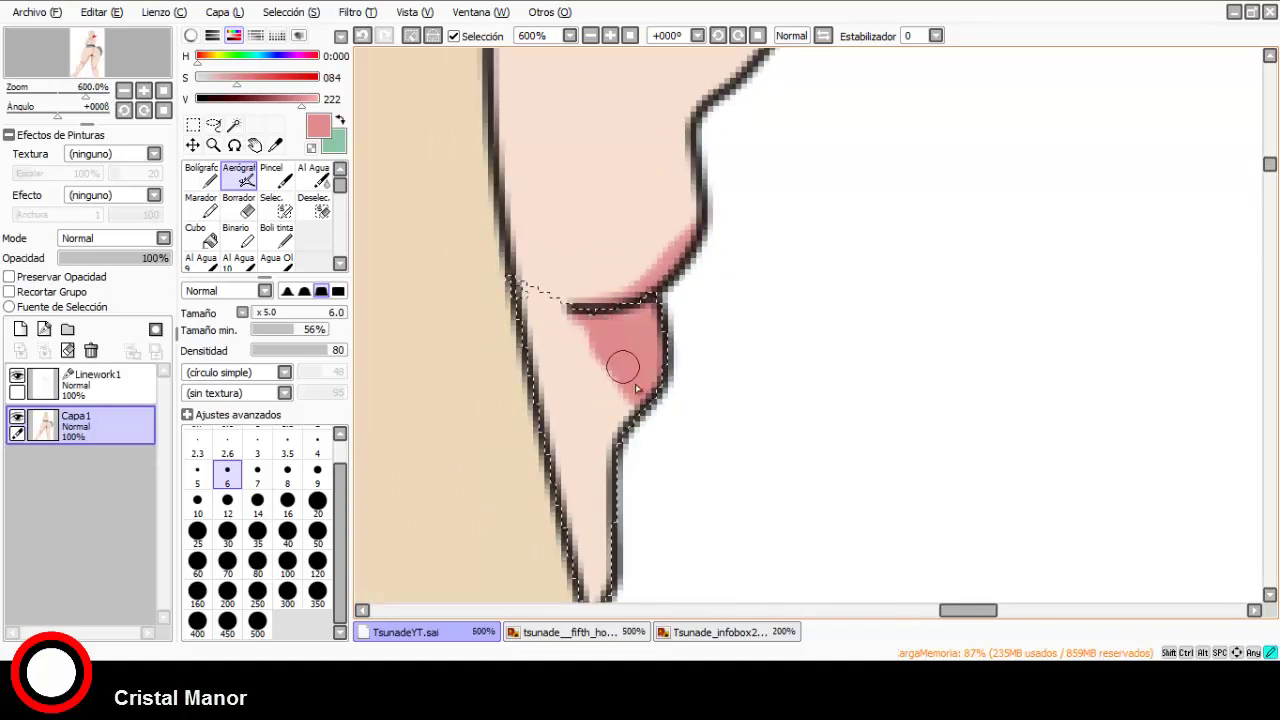
scroll(645, 331, down, 6)
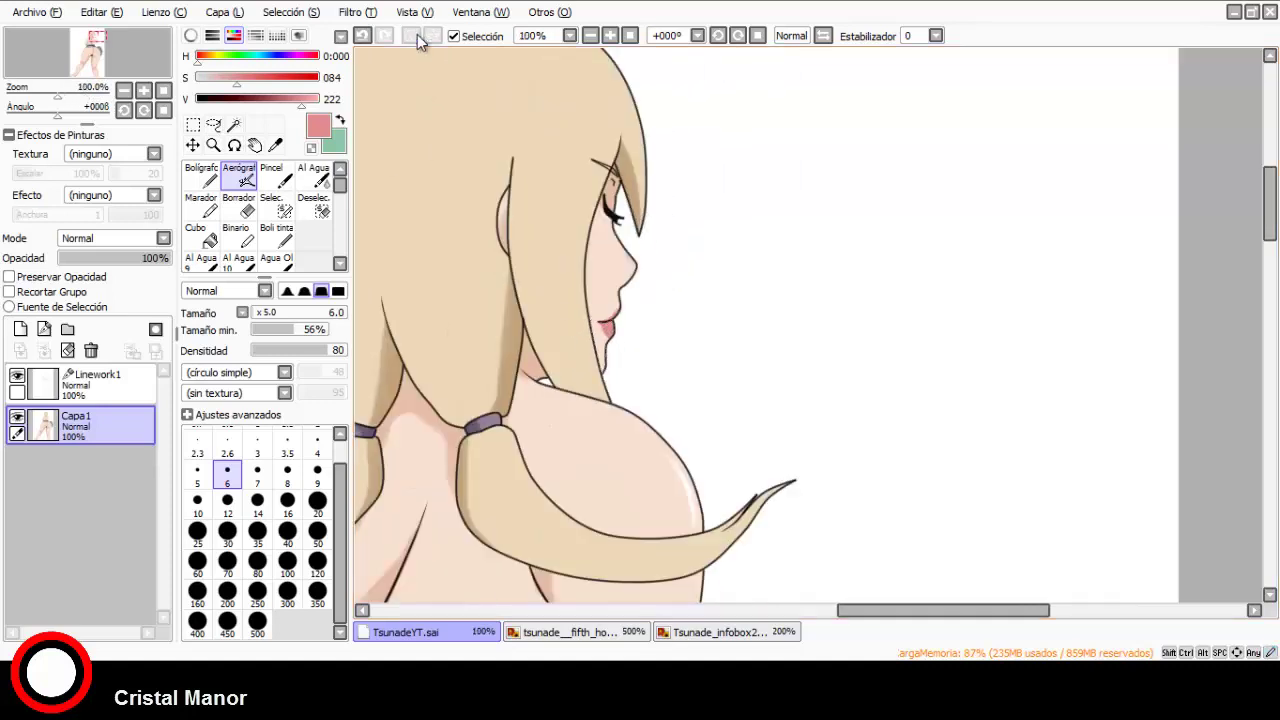
scroll(527, 237, down, 2)
Add two light pink highlight dots to the lower lip on Linework1 with the Pen at sizes 4 and 6, saturation 38, value 255.
click(105, 384)
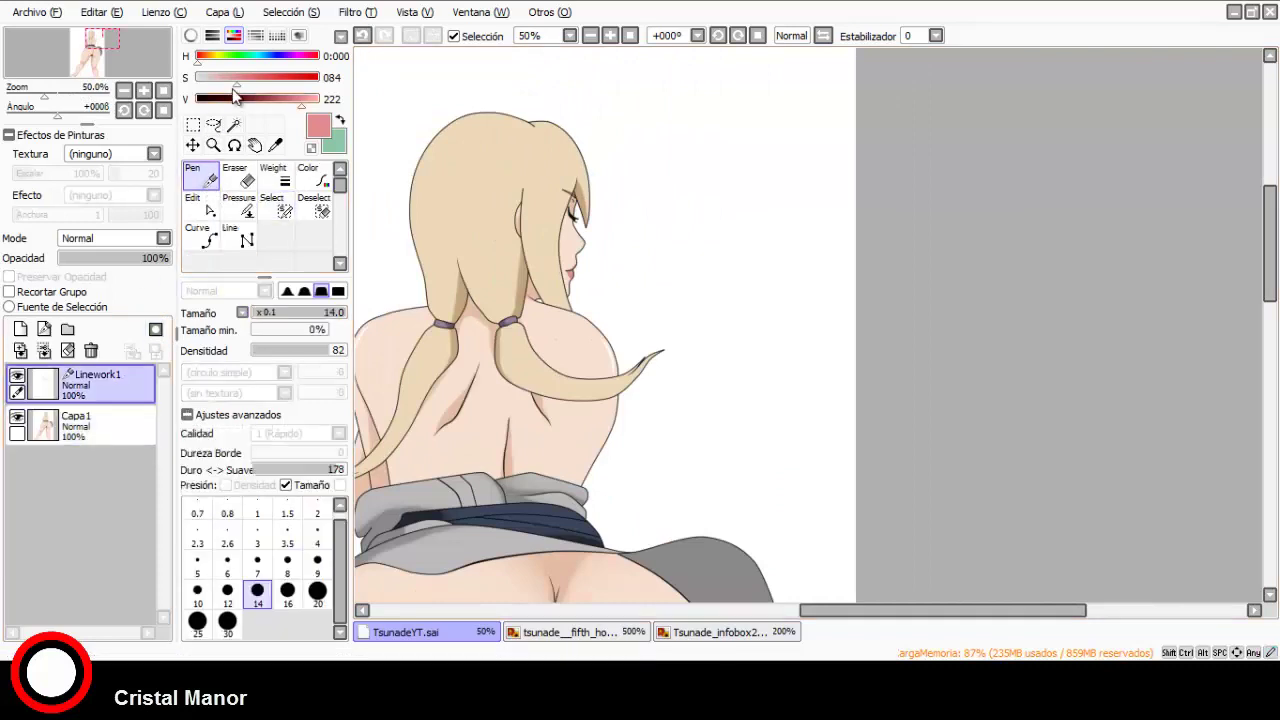
drag(216, 77, 215, 77)
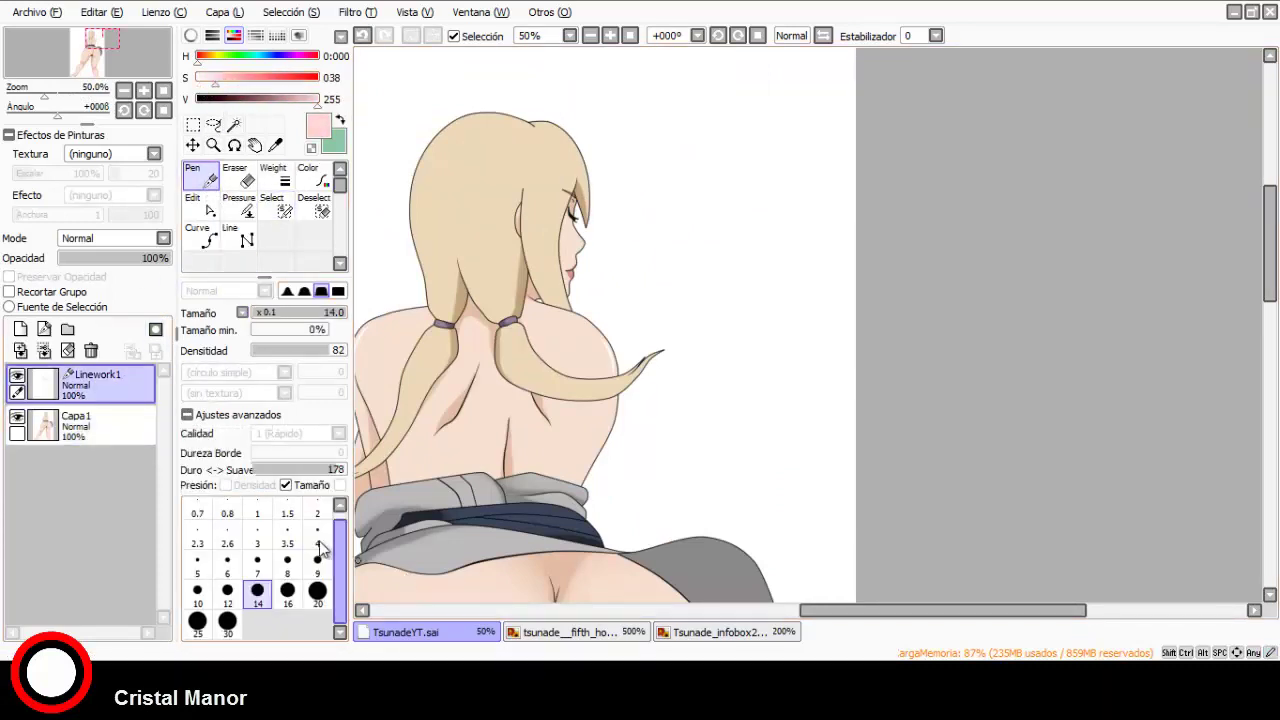
click(317, 535)
scroll(575, 276, up, 9)
scroll(537, 207, down, 1)
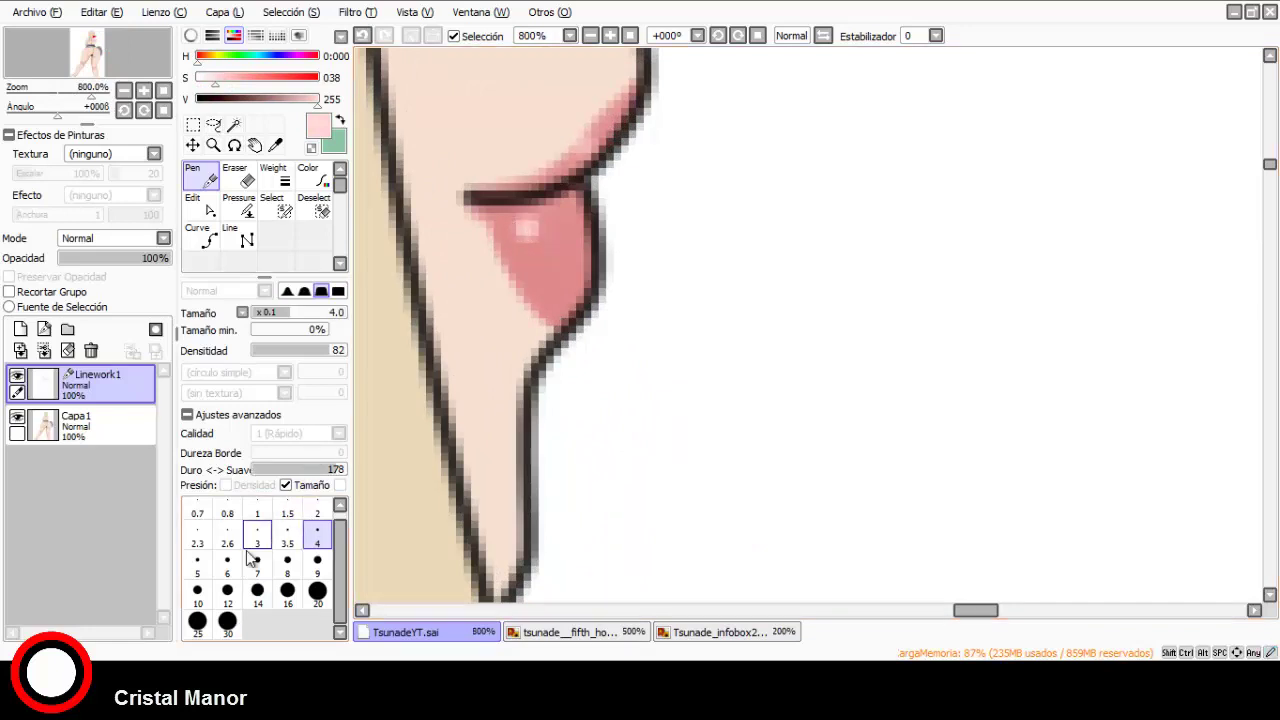
click(197, 565)
click(227, 565)
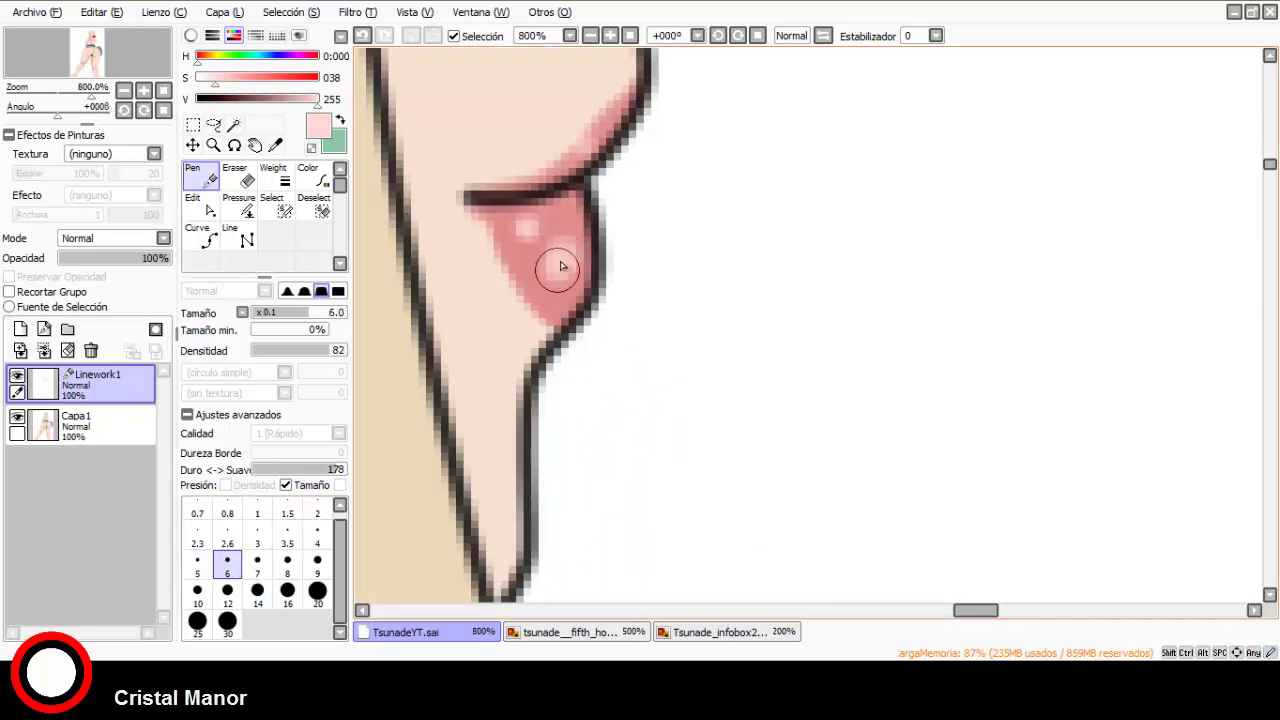
scroll(500, 314, down, 10)
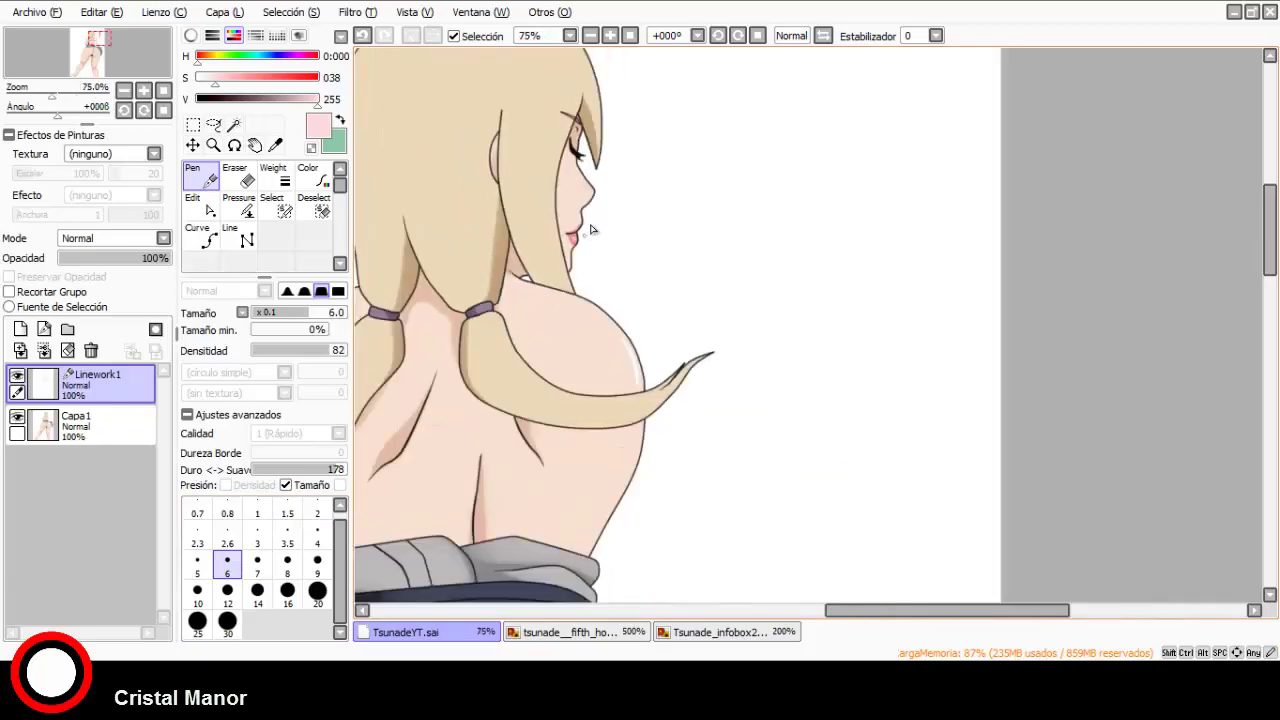
scroll(590, 230, down, 3)
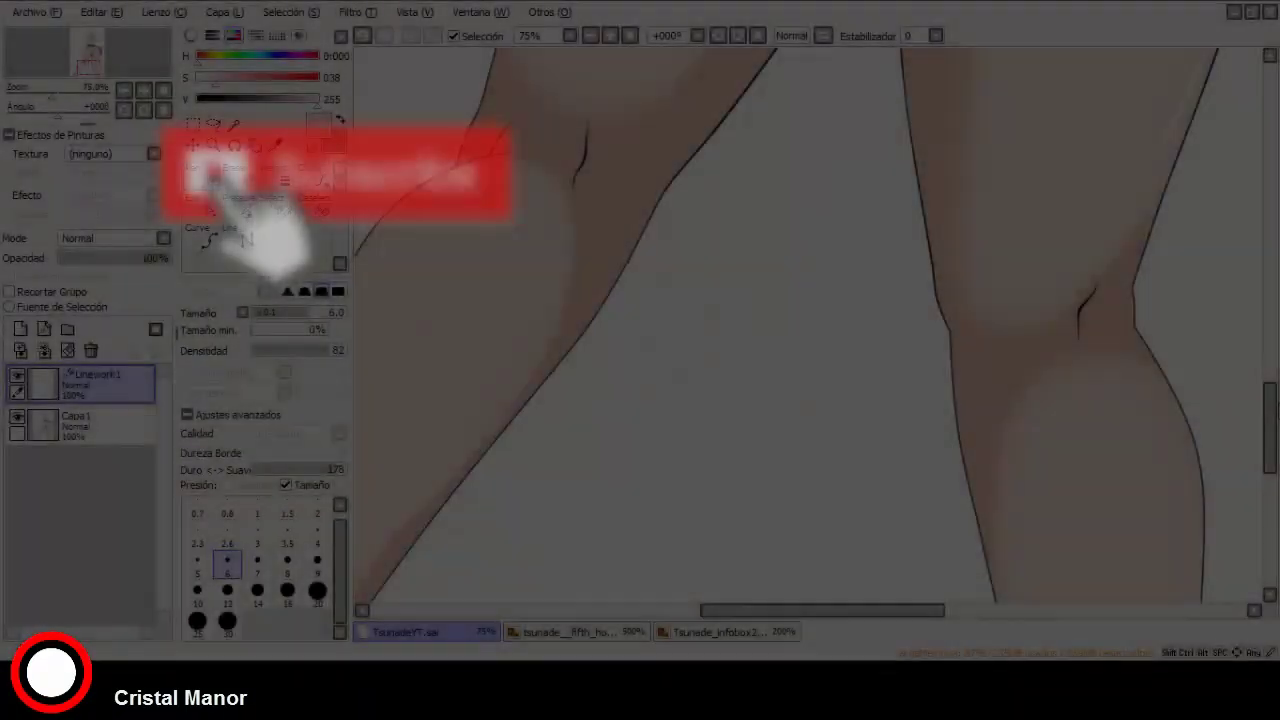
drag(1272, 407, 1276, 194)
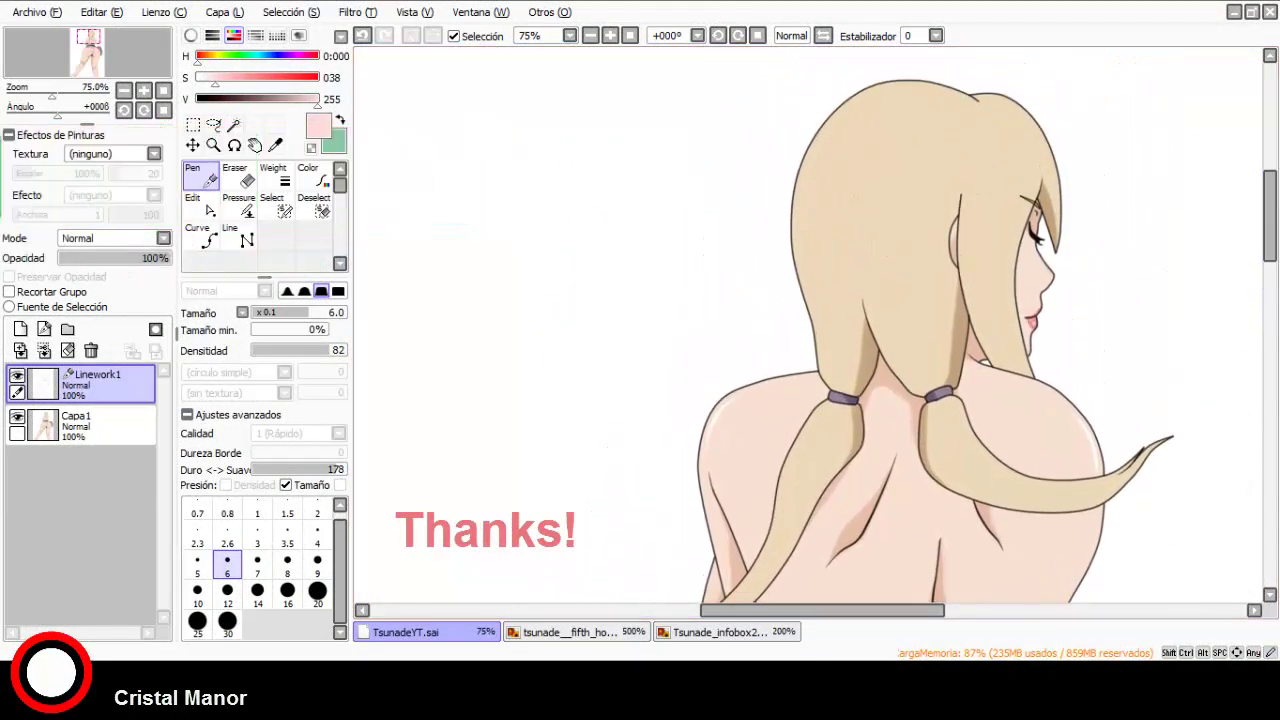